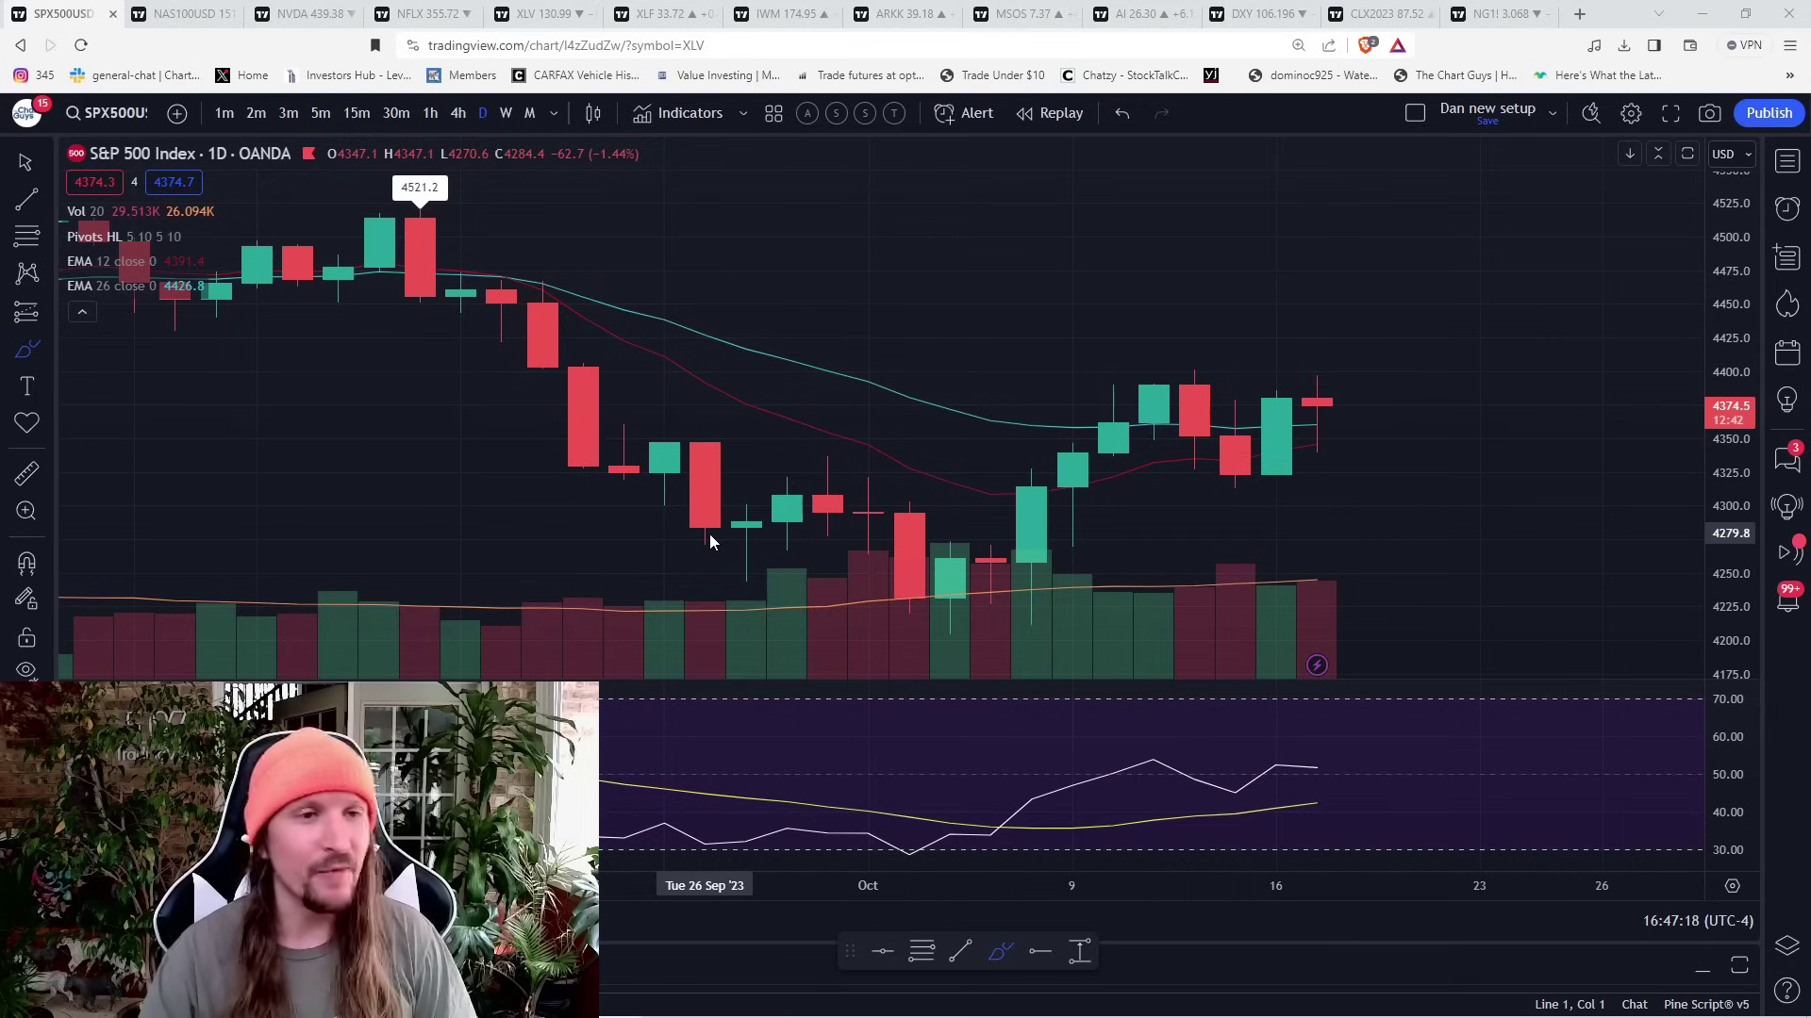
# - Load the SPY chart and trace its recent pullback and rebound with a yellow brush stroke
pyautogui.scroll(2, 669, 390)
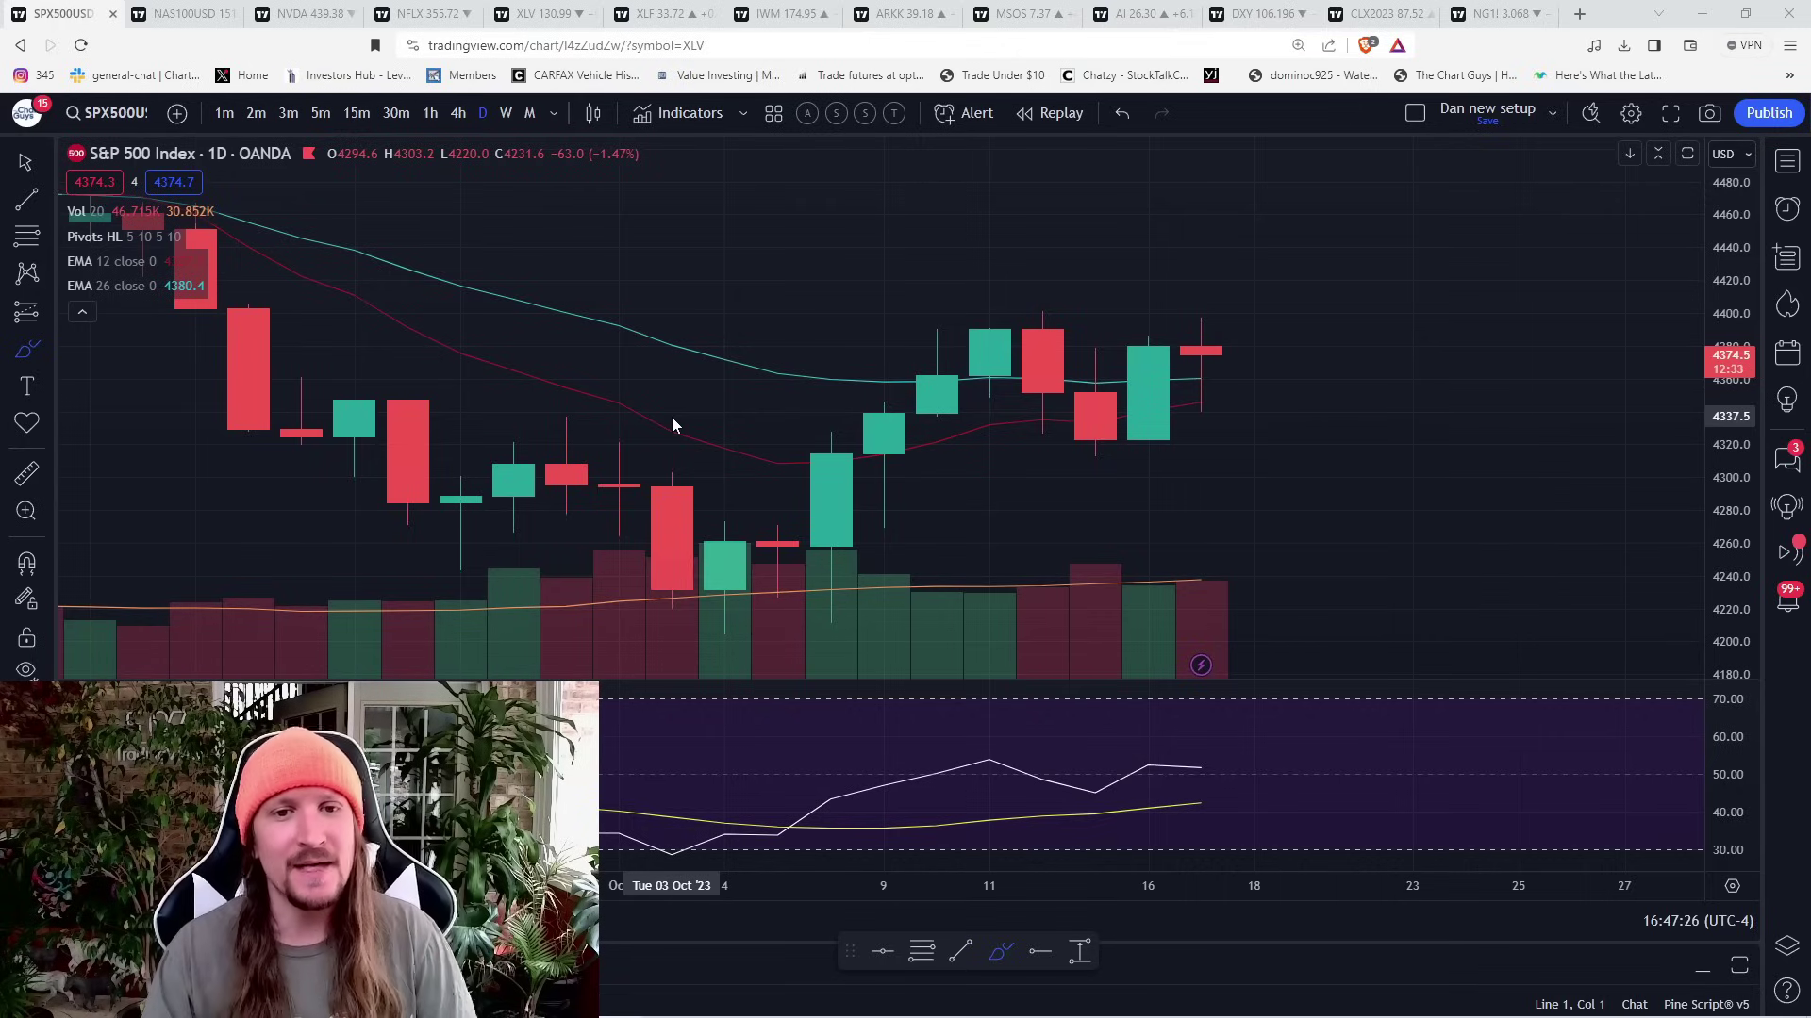
pyautogui.click(724, 258)
pyautogui.write('SPY')
pyautogui.press('Return')
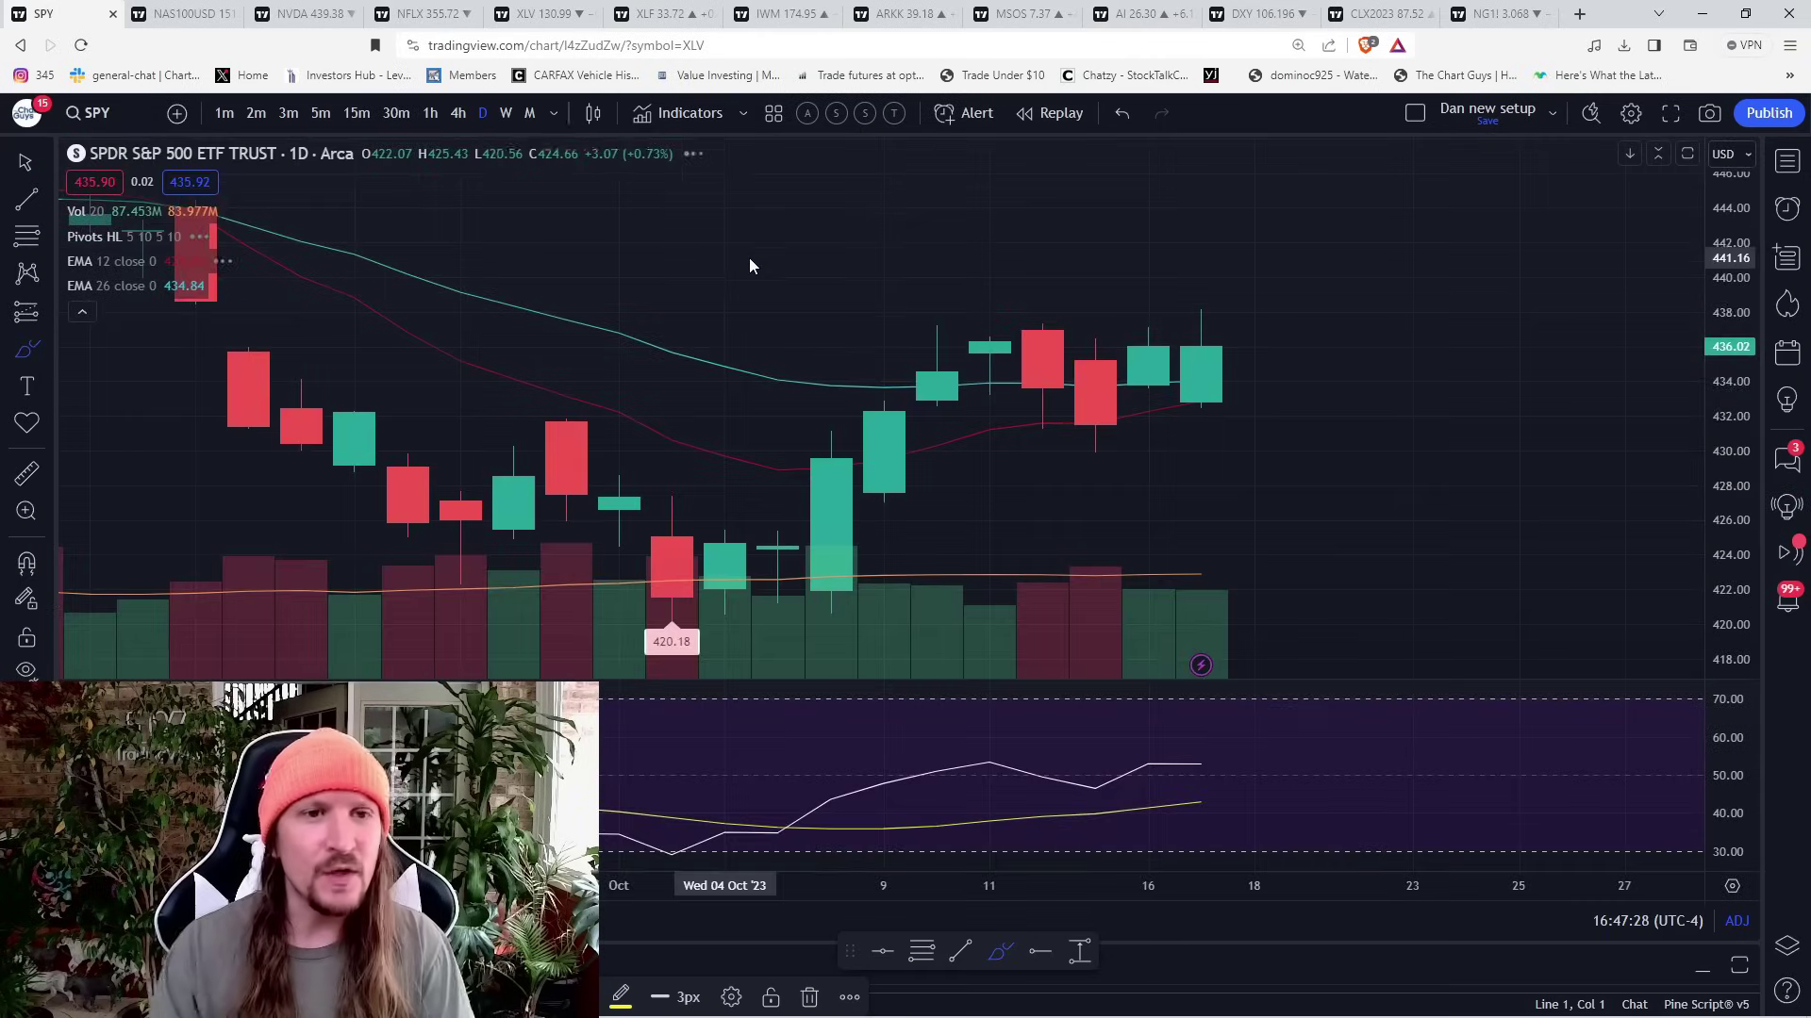
pyautogui.moveTo(939, 314)
pyautogui.mouseDown()
pyautogui.moveTo(1063, 420)
pyautogui.moveTo(1211, 321)
pyautogui.mouseUp()
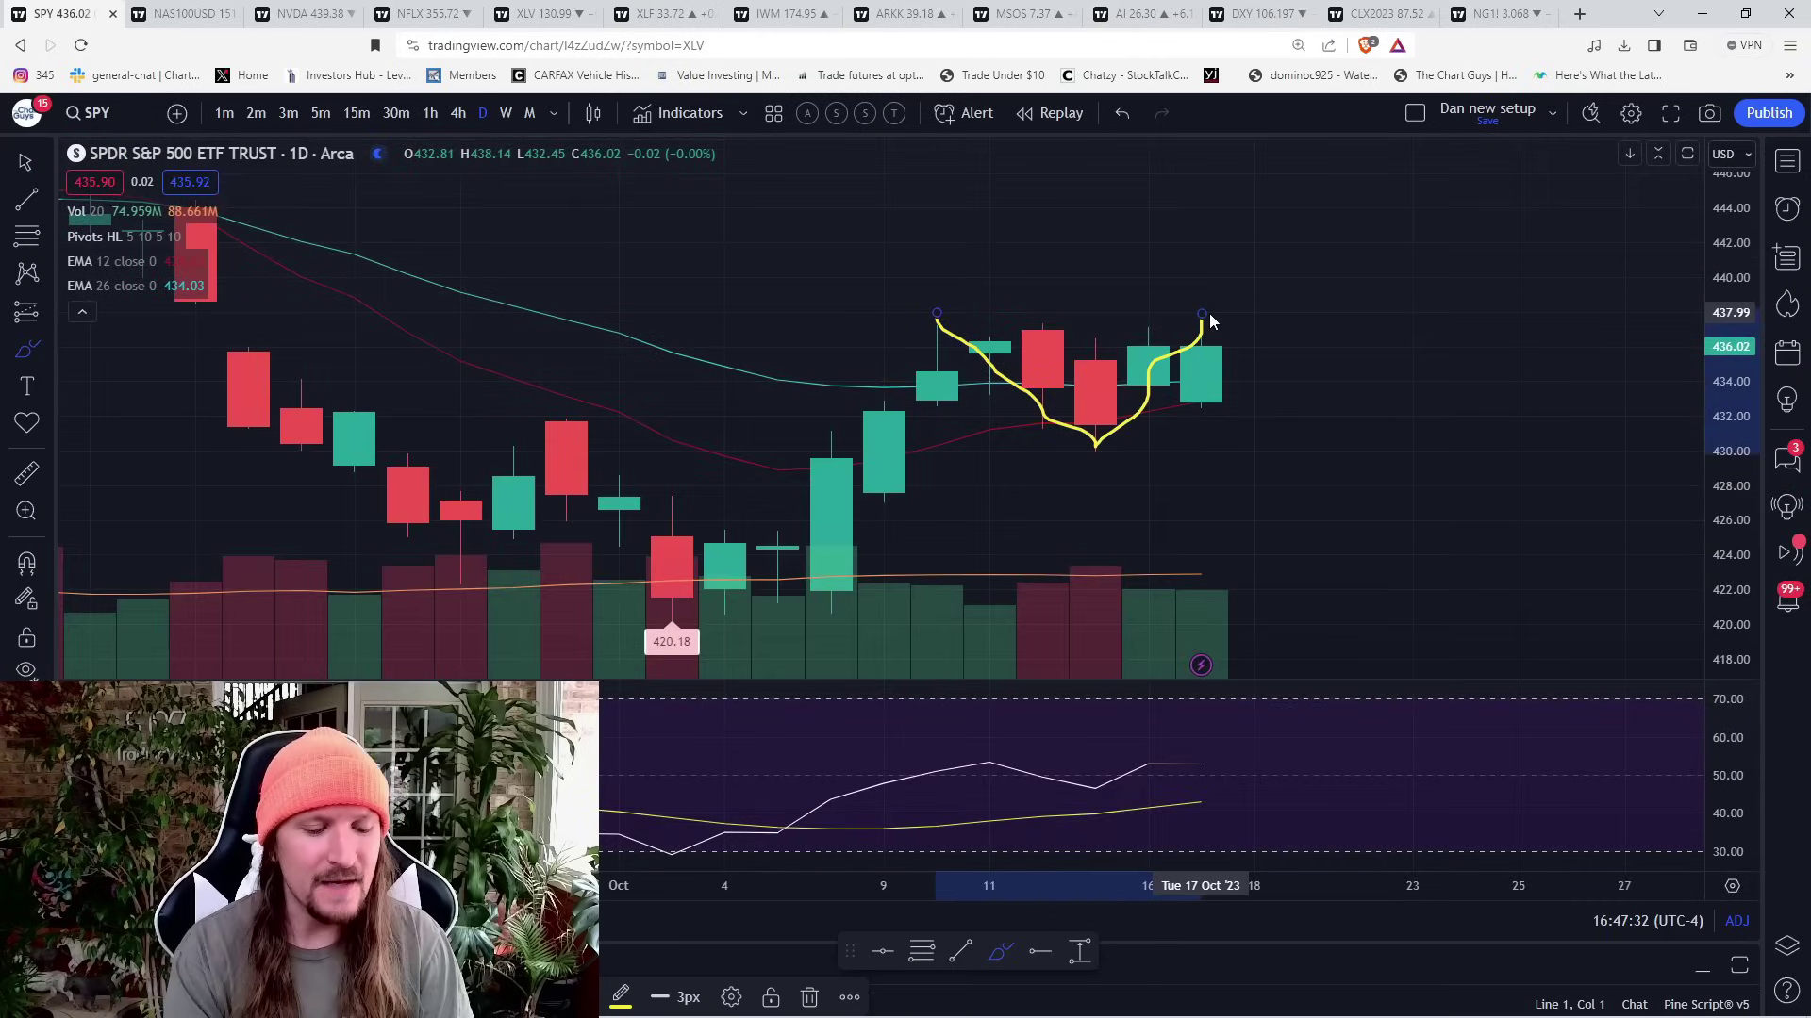
# - Try the ES E-mini futures symbol, then load the SPX500 S&P 500 chart
pyautogui.write('ES')
pyautogui.press('Escape')
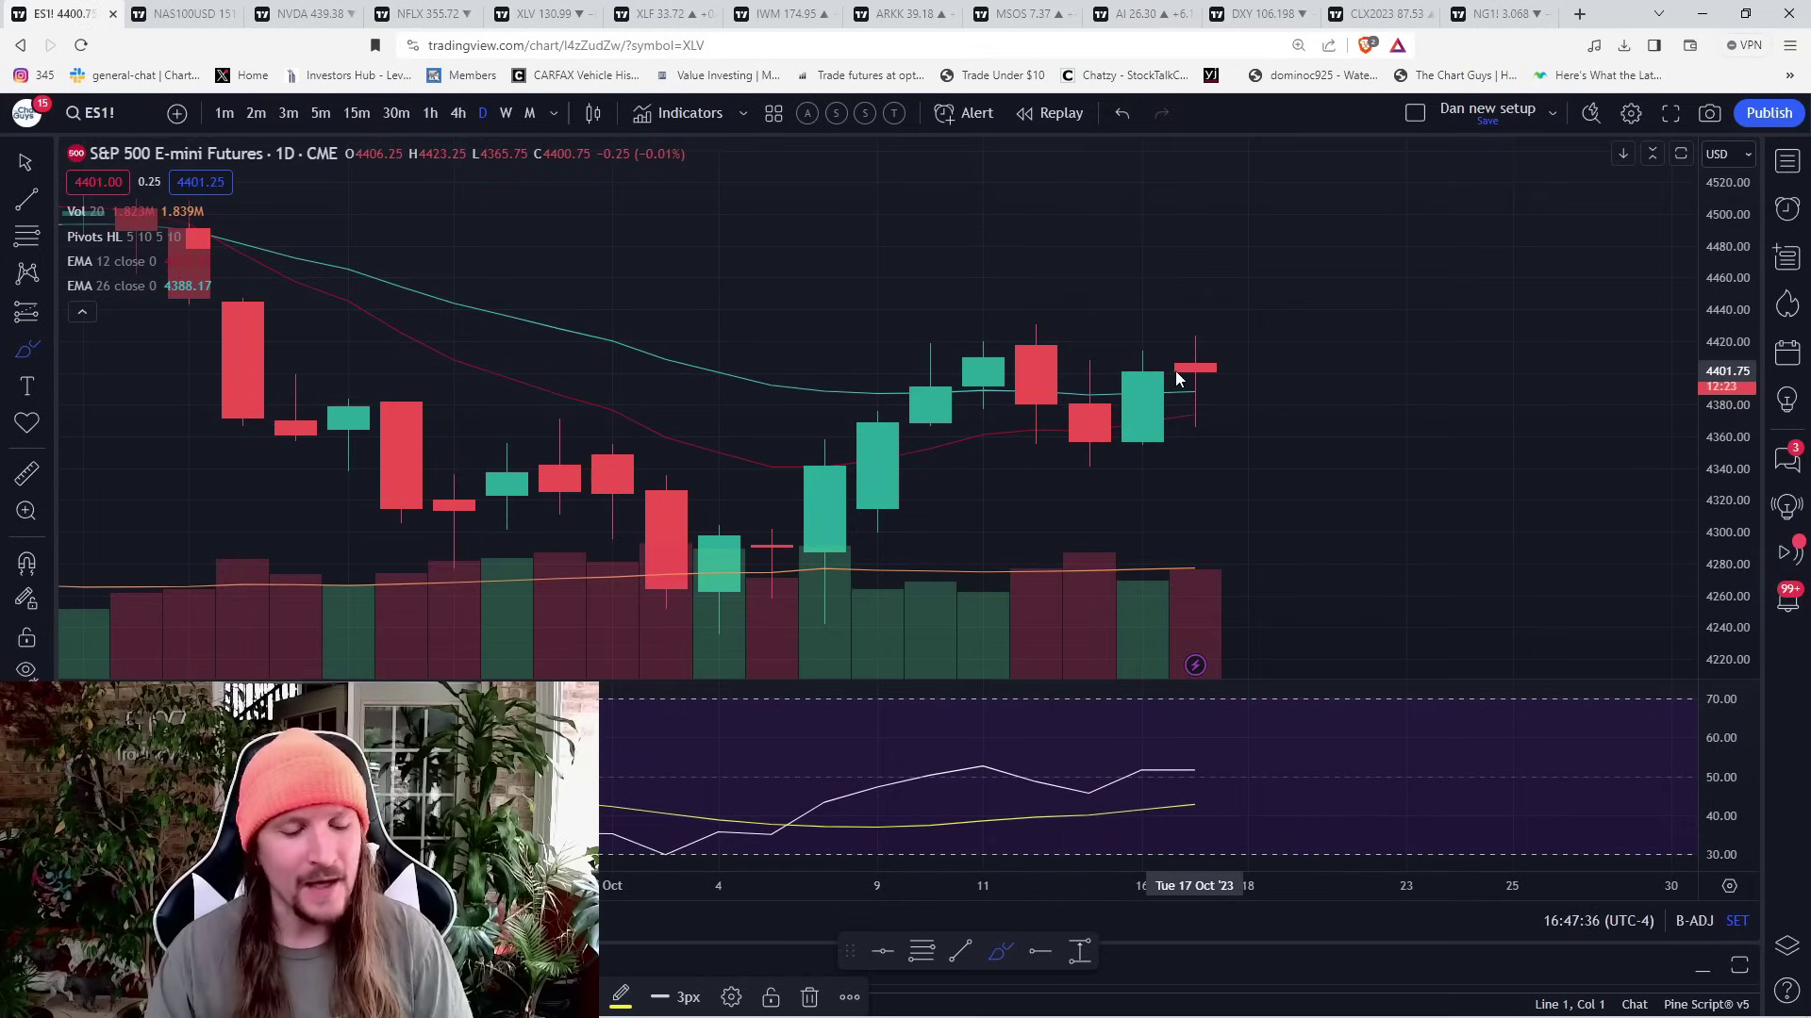
pyautogui.write('SPX500')
pyautogui.press('Return')
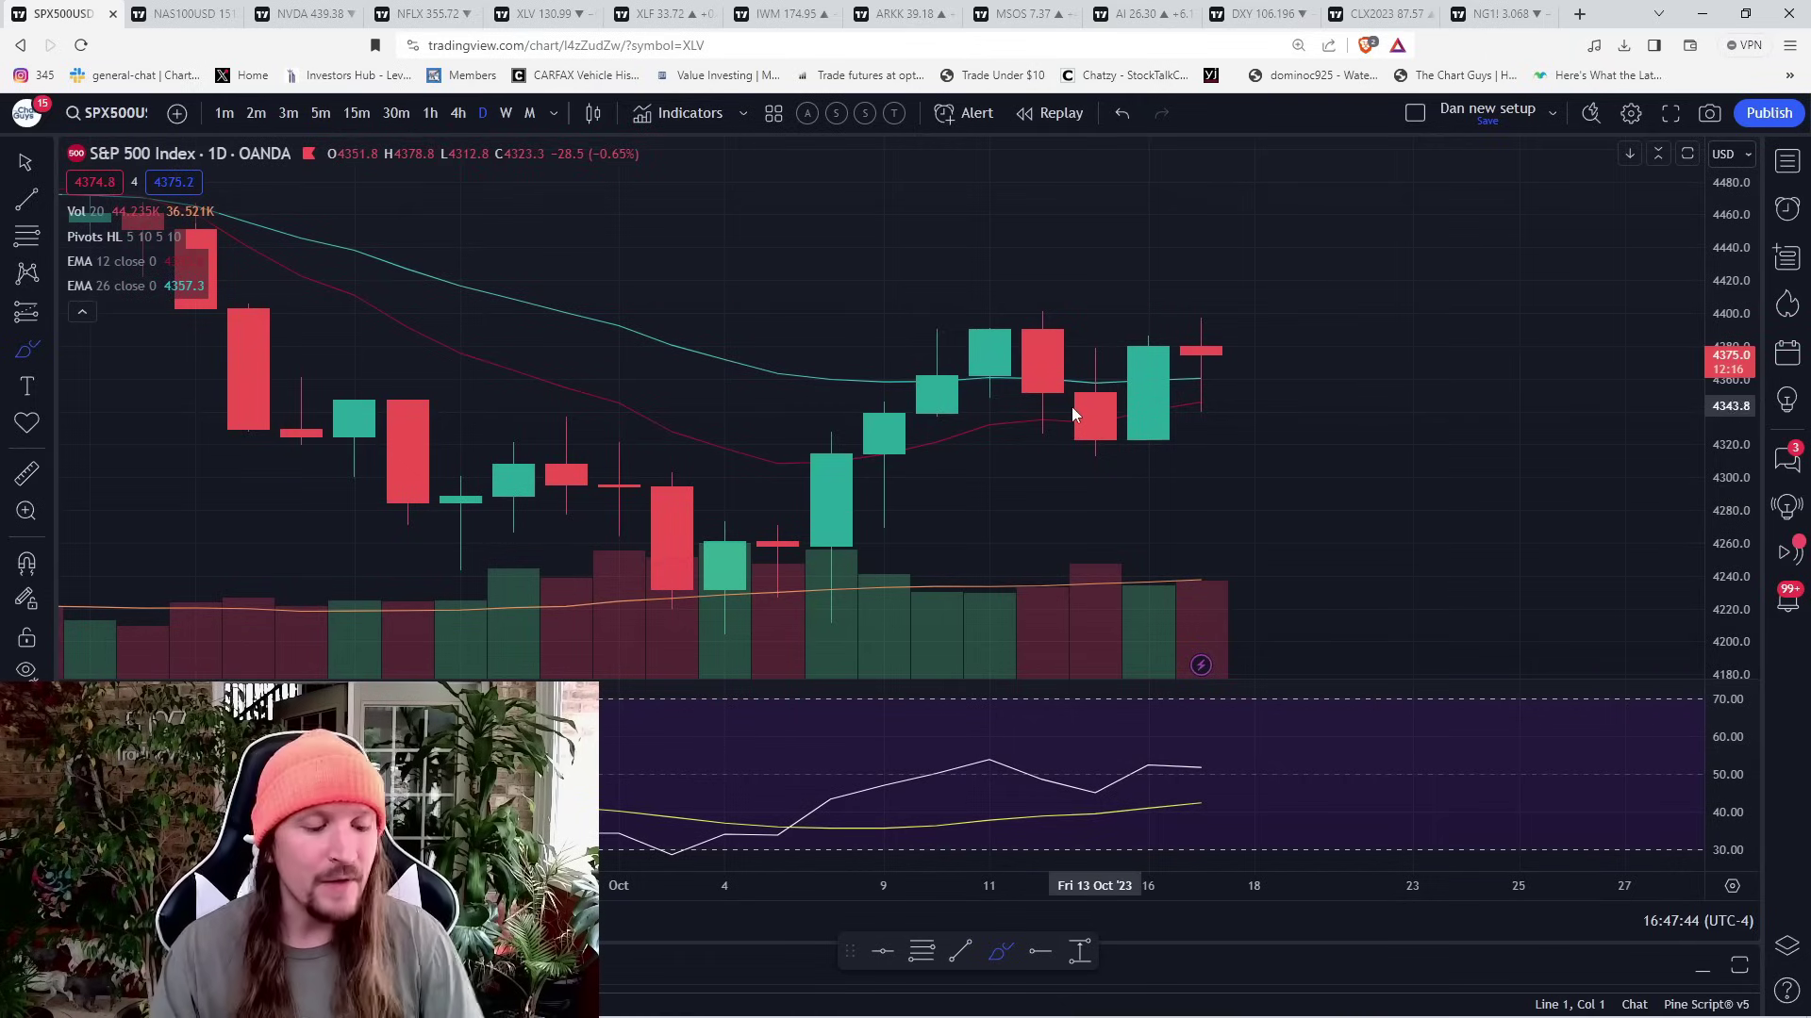
# - With magnet snapping on, add S&P 500 levels at 4401.1 and 4312.8, then switch to Nasdaq 100
pyautogui.click(27, 563)
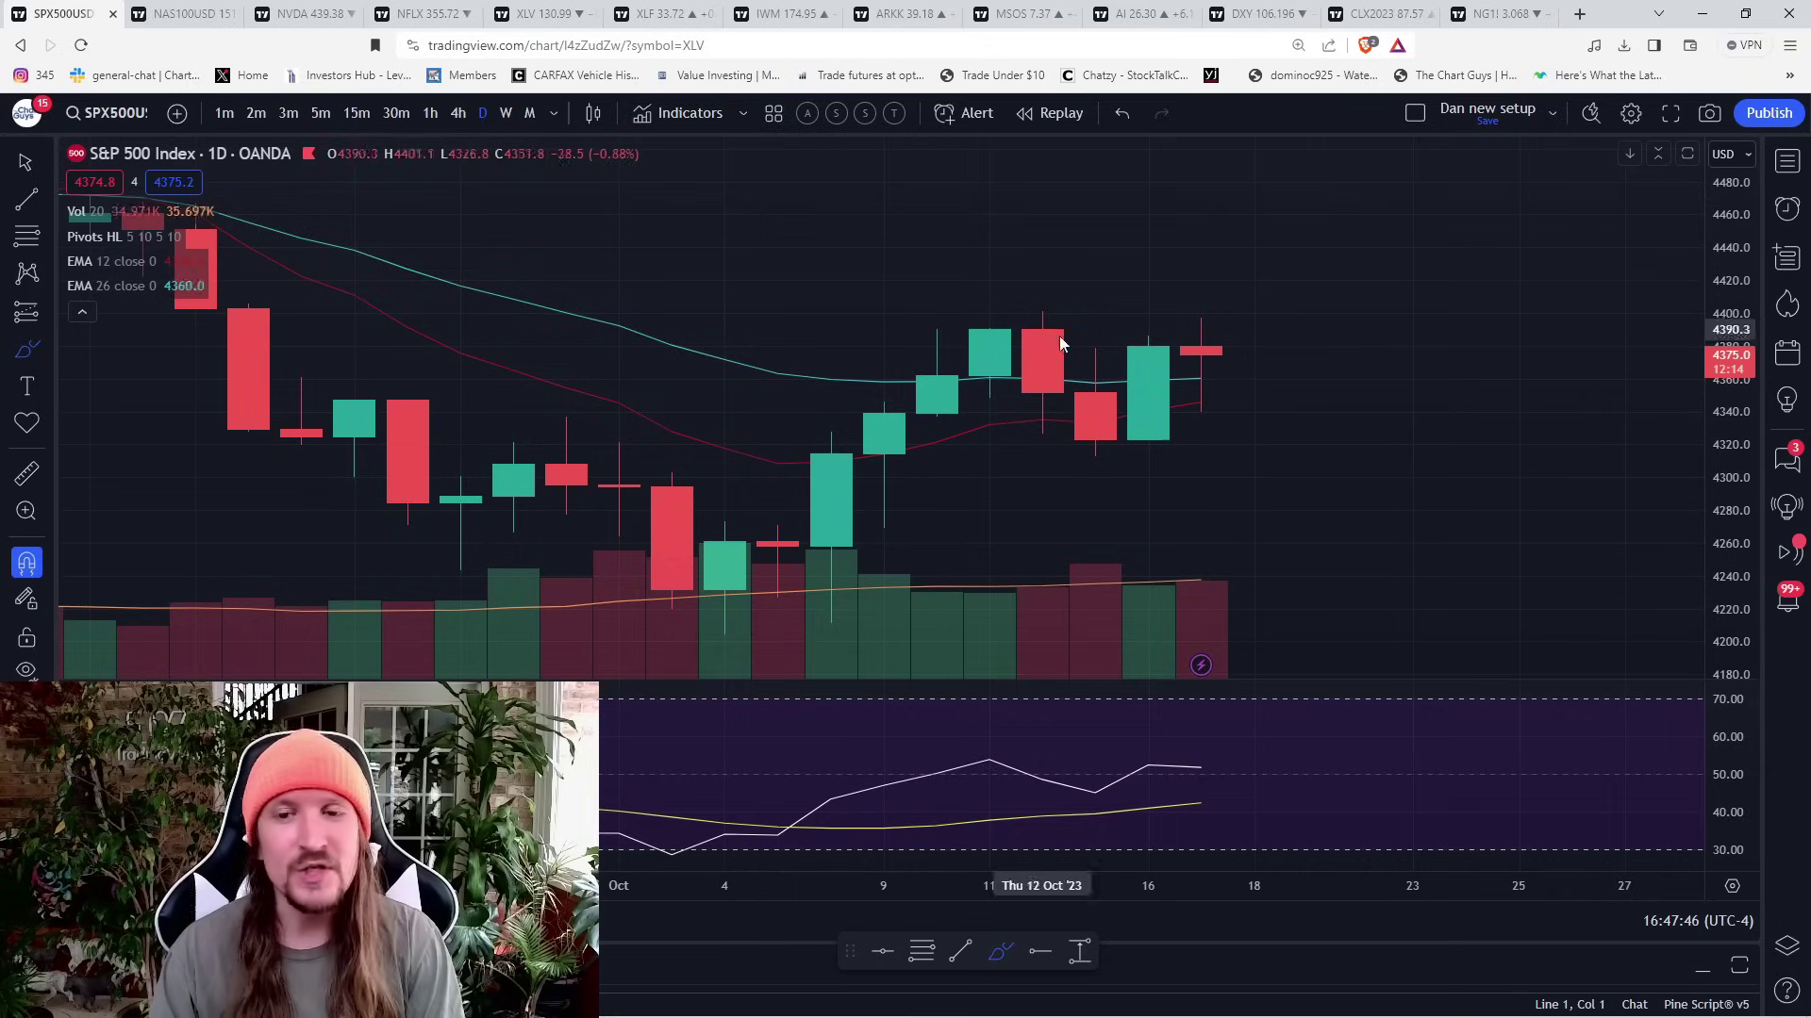
pyautogui.click(1055, 311)
pyautogui.click(1092, 467)
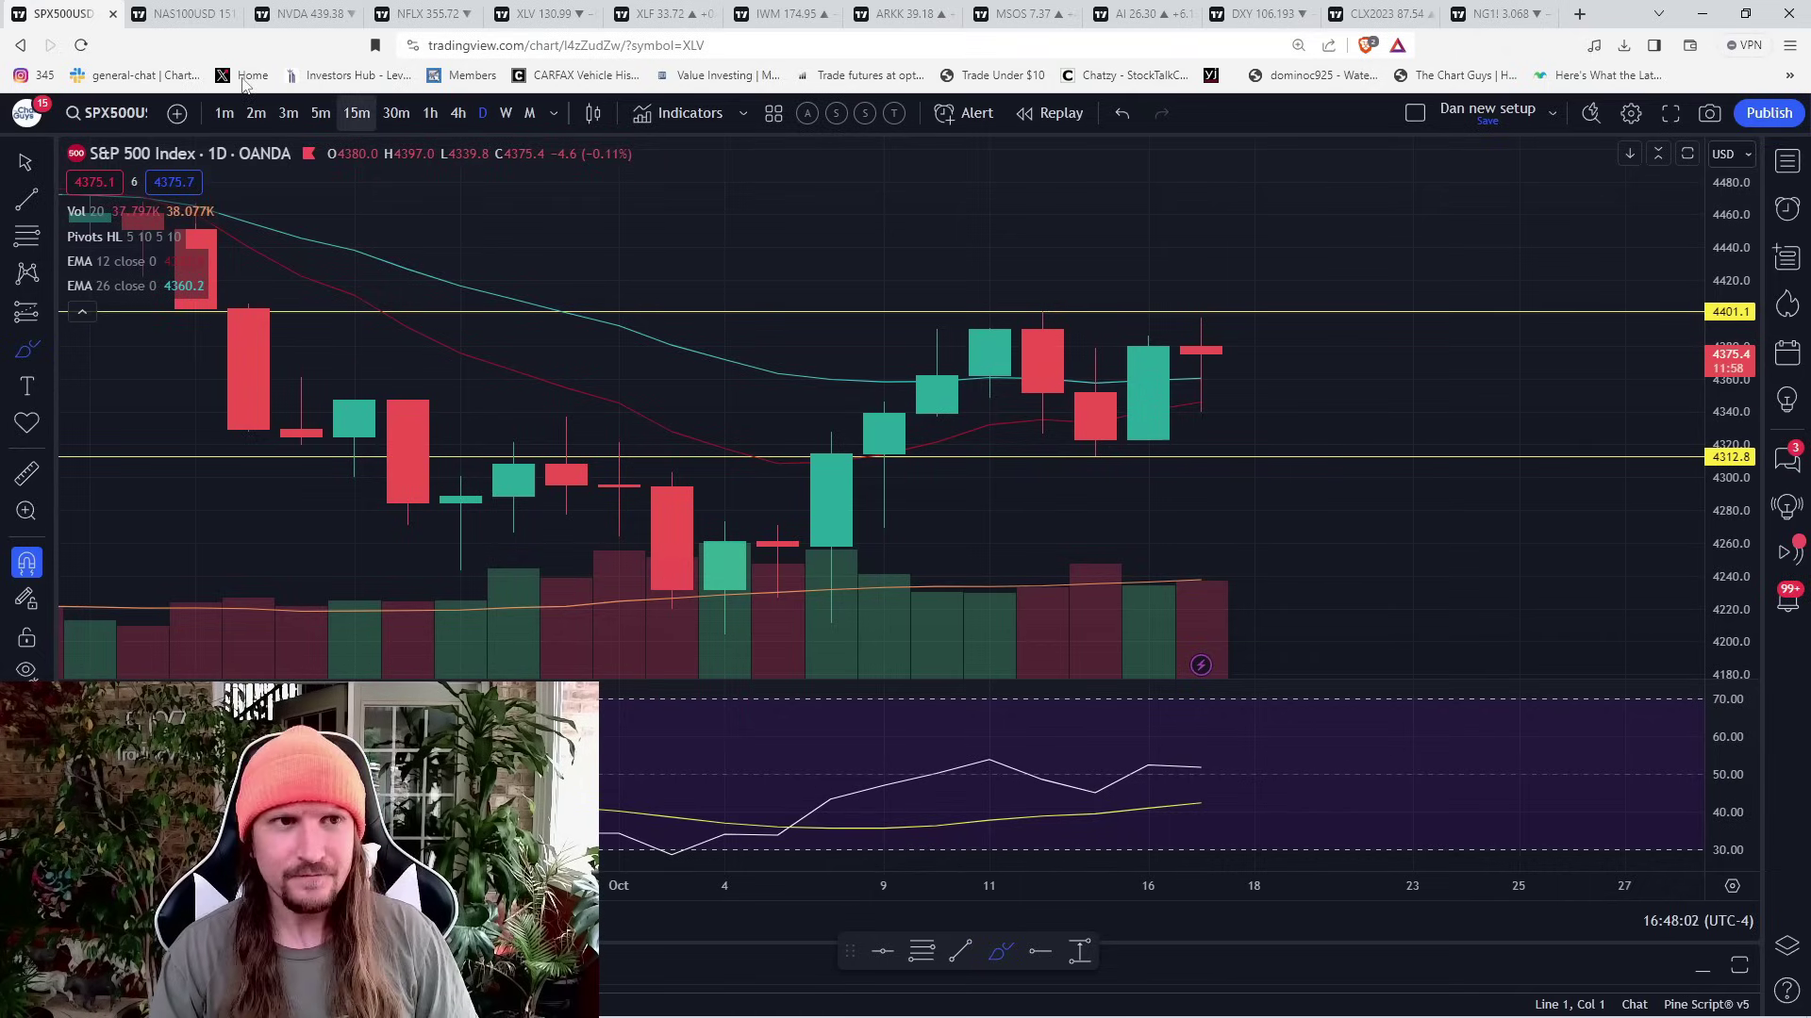
pyautogui.click(185, 13)
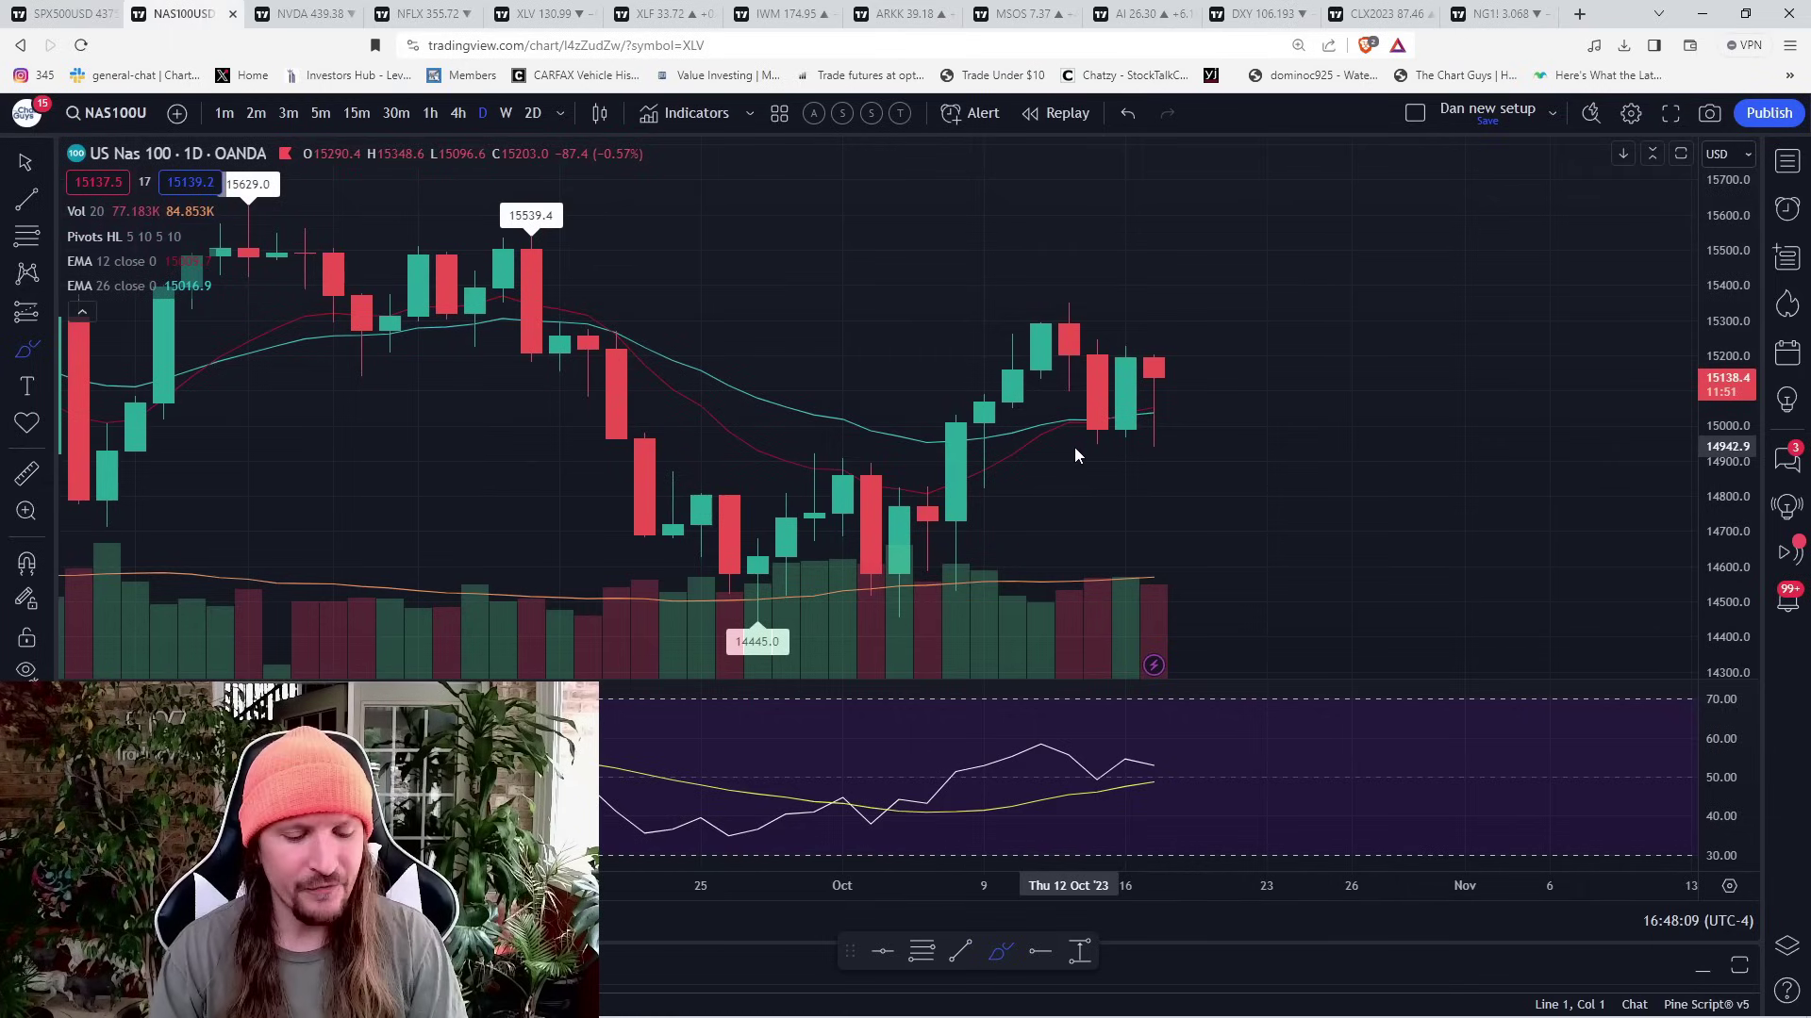
# - Add a 14946.6 support level with magnet on, then go to 4-hour candles with snapping off
pyautogui.click(26, 563)
pyautogui.hotkey('alt', 'h')
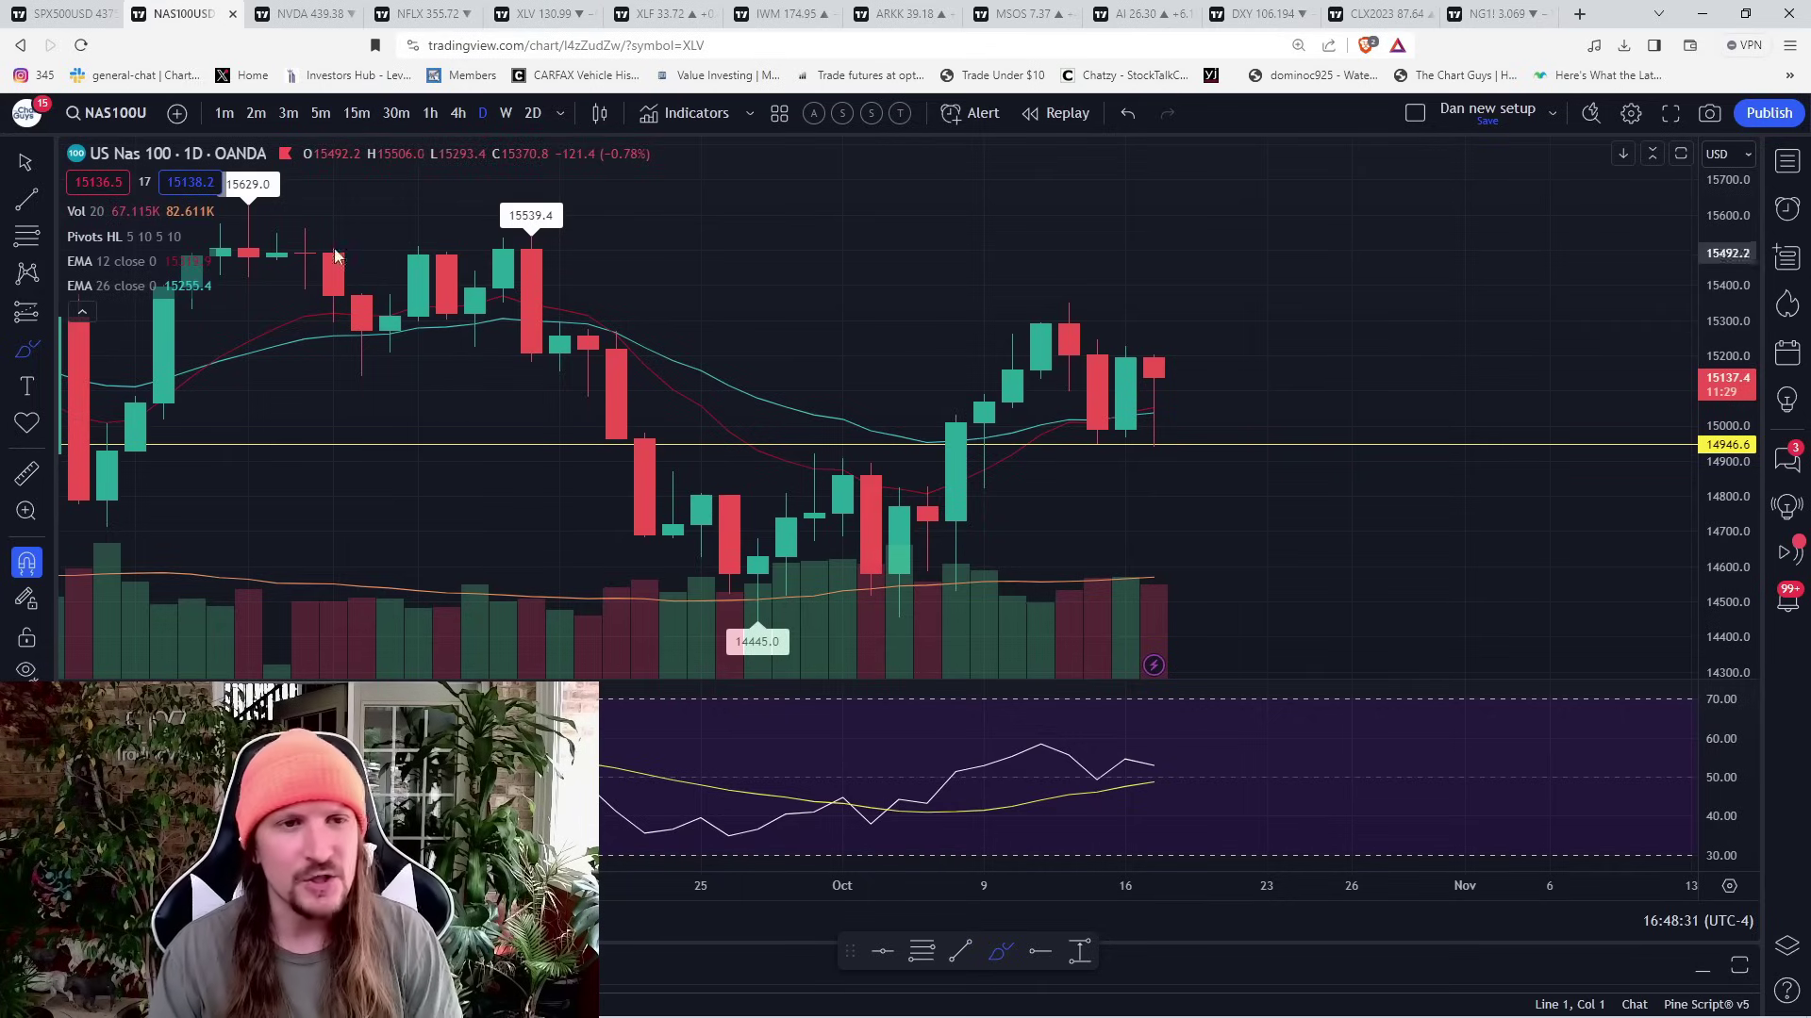
pyautogui.click(458, 113)
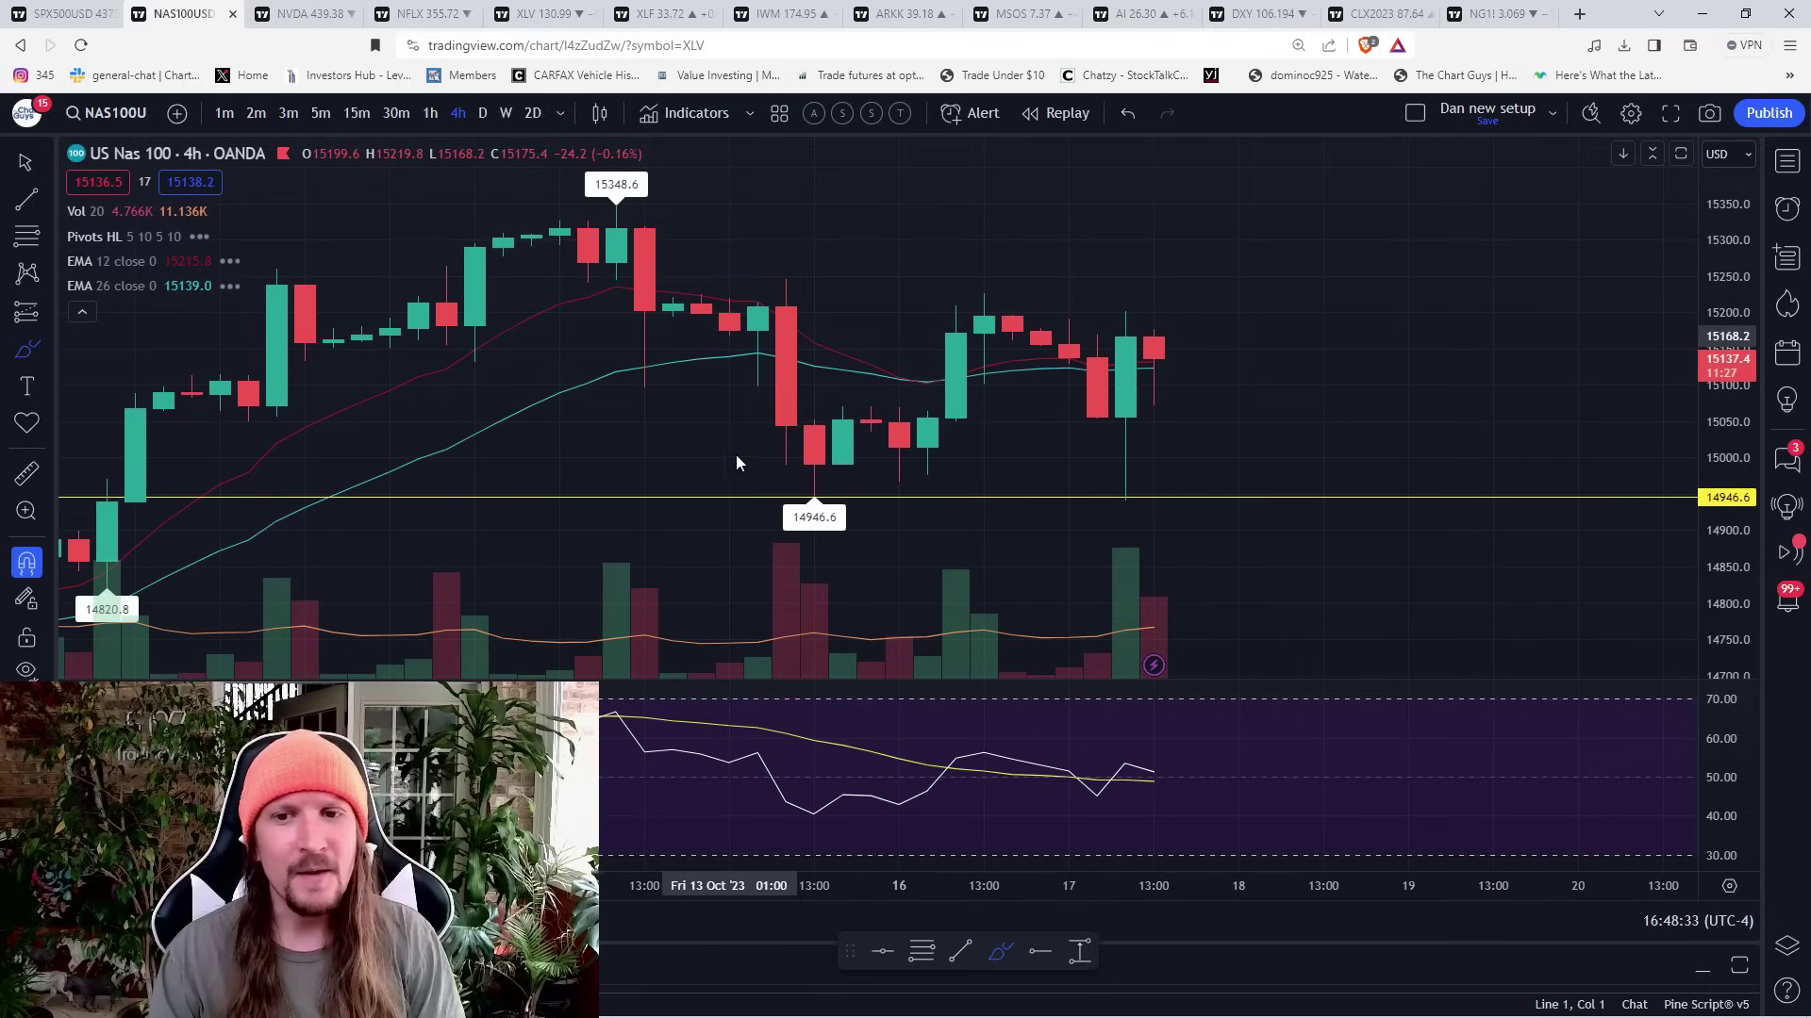
pyautogui.click(27, 563)
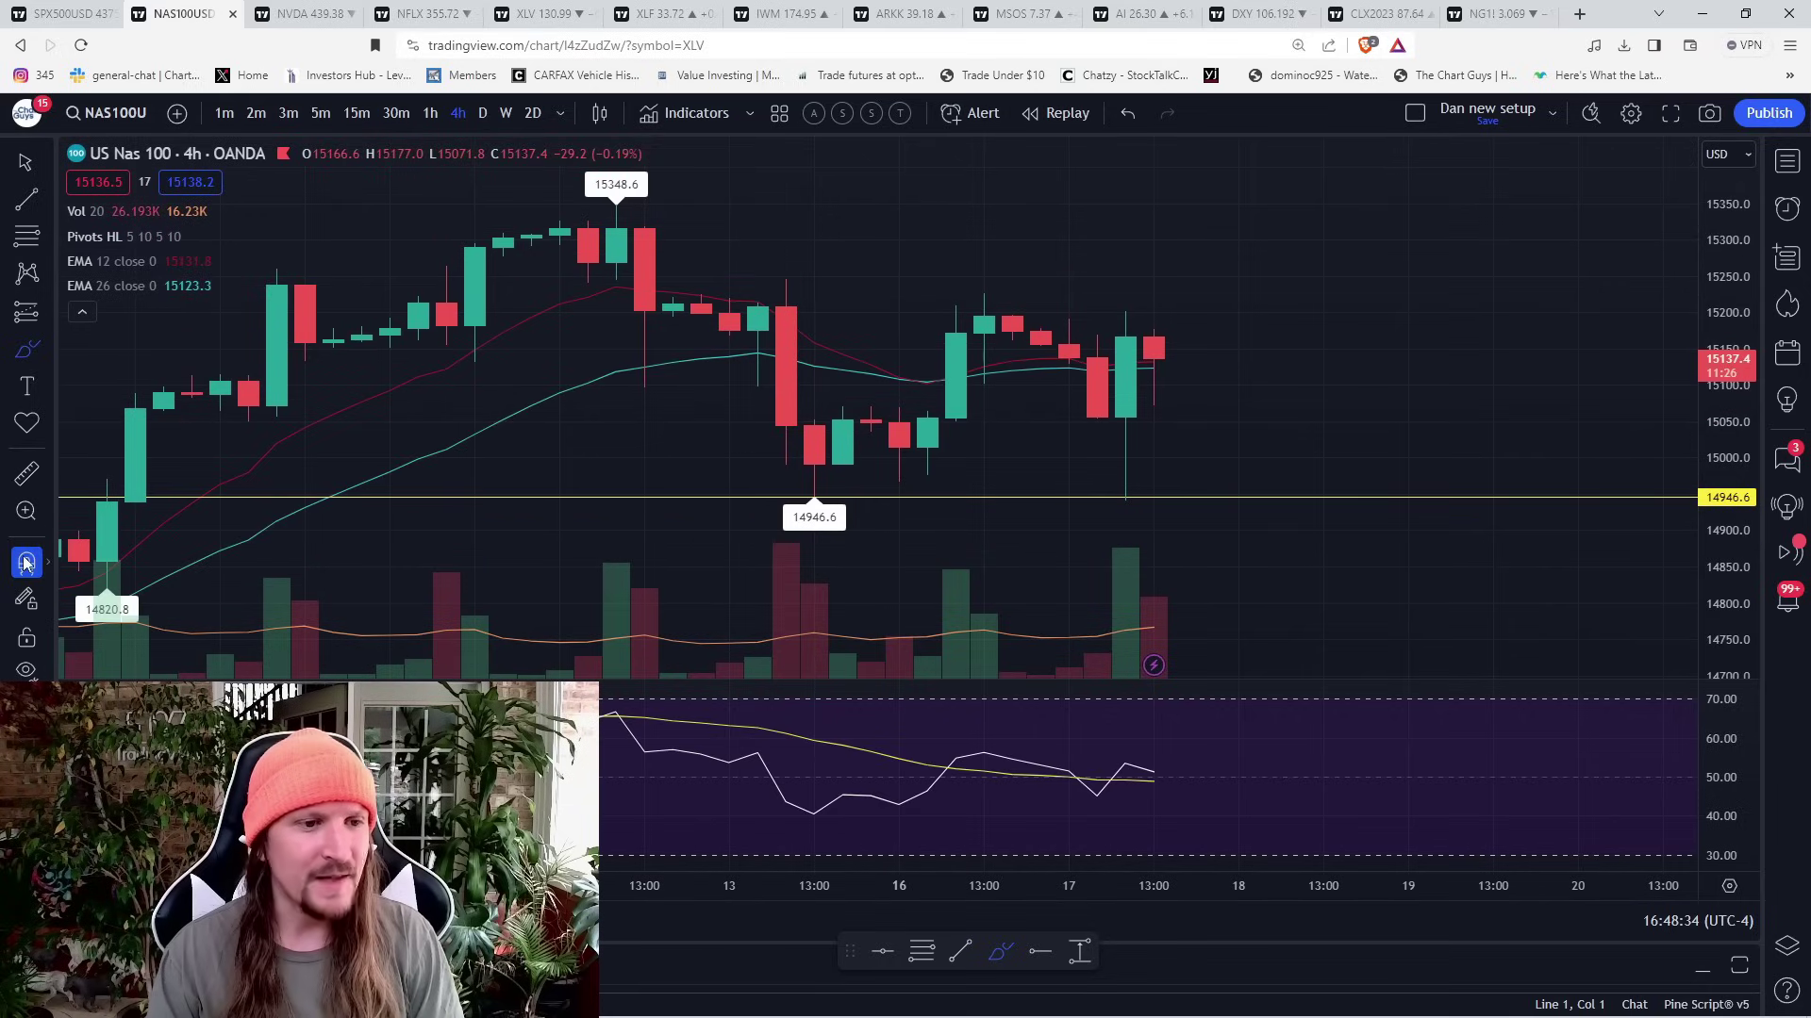
# - Brush yellow paths over the 4-hour swings and the expected drop, then return to daily candles
pyautogui.click(48, 350)
pyautogui.click(113, 291)
pyautogui.moveTo(762, 282)
pyautogui.mouseDown()
pyautogui.moveTo(815, 274)
pyautogui.moveTo(817, 486)
pyautogui.moveTo(974, 298)
pyautogui.moveTo(1122, 502)
pyautogui.moveTo(1125, 314)
pyautogui.mouseUp()
pyautogui.scroll(3, 1125, 316)
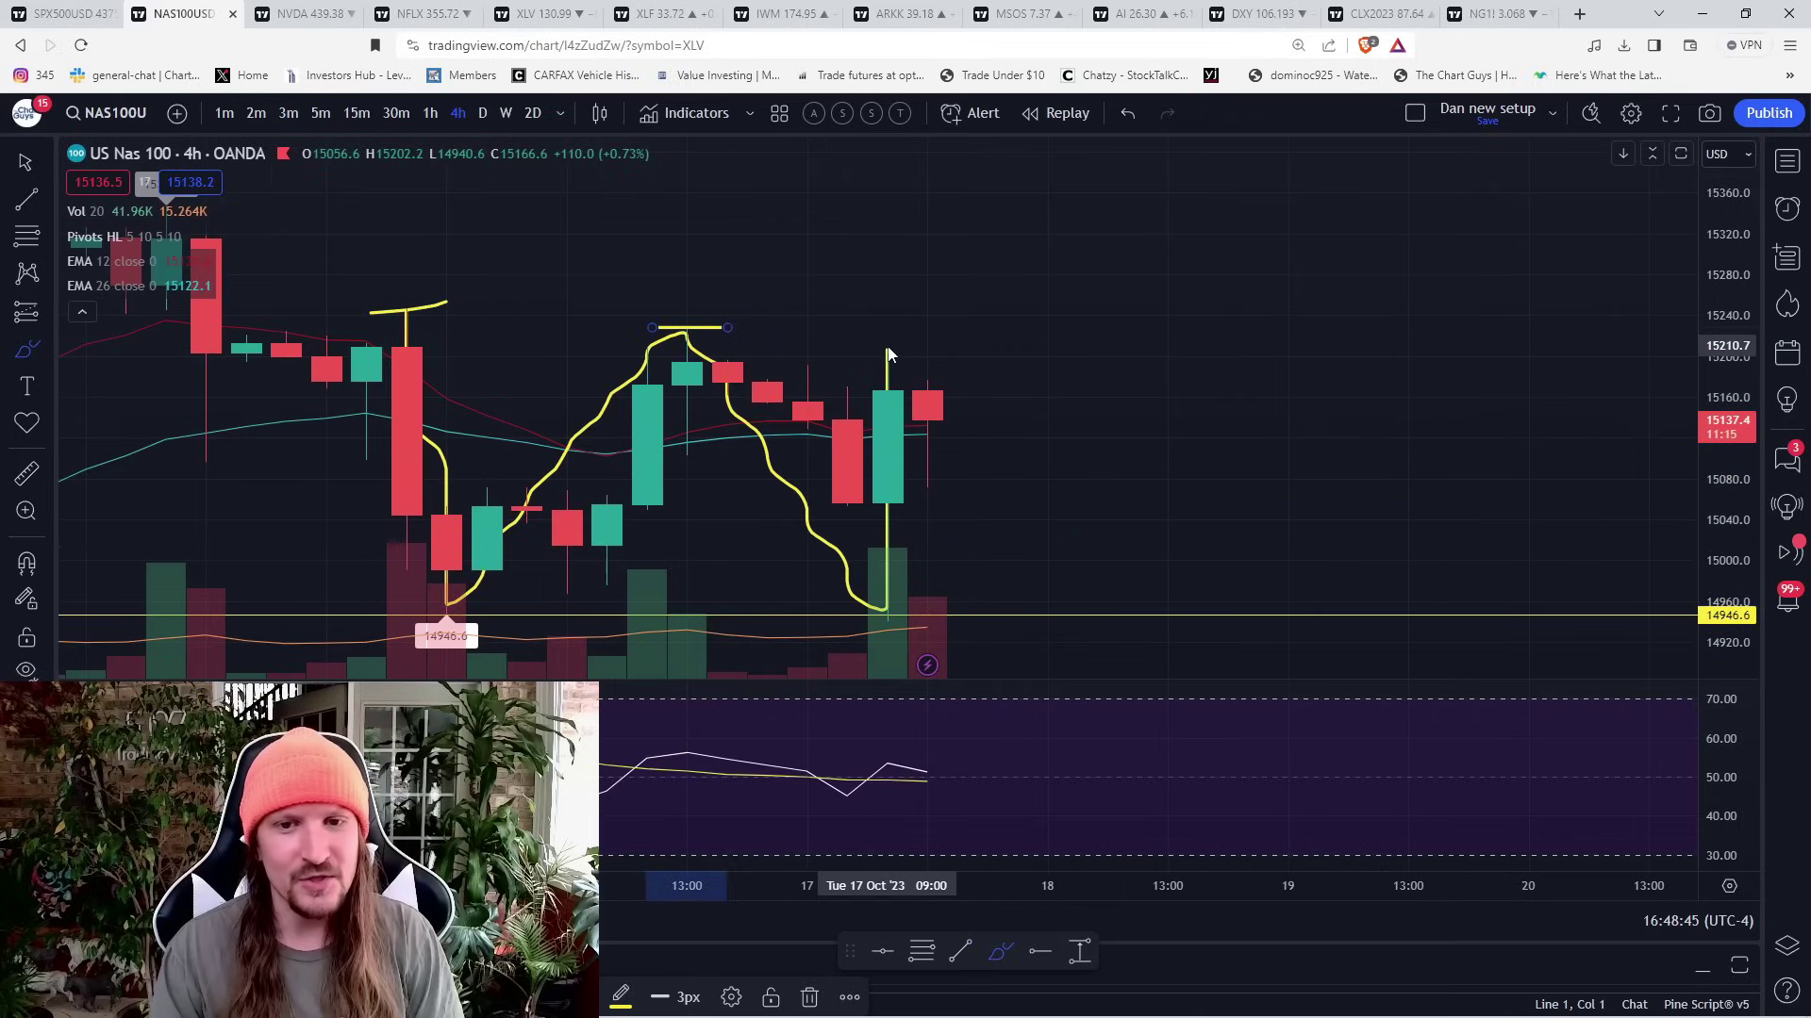
pyautogui.moveTo(886, 351); pyautogui.dragTo(967, 479)
pyautogui.scroll(-1, 534, 416)
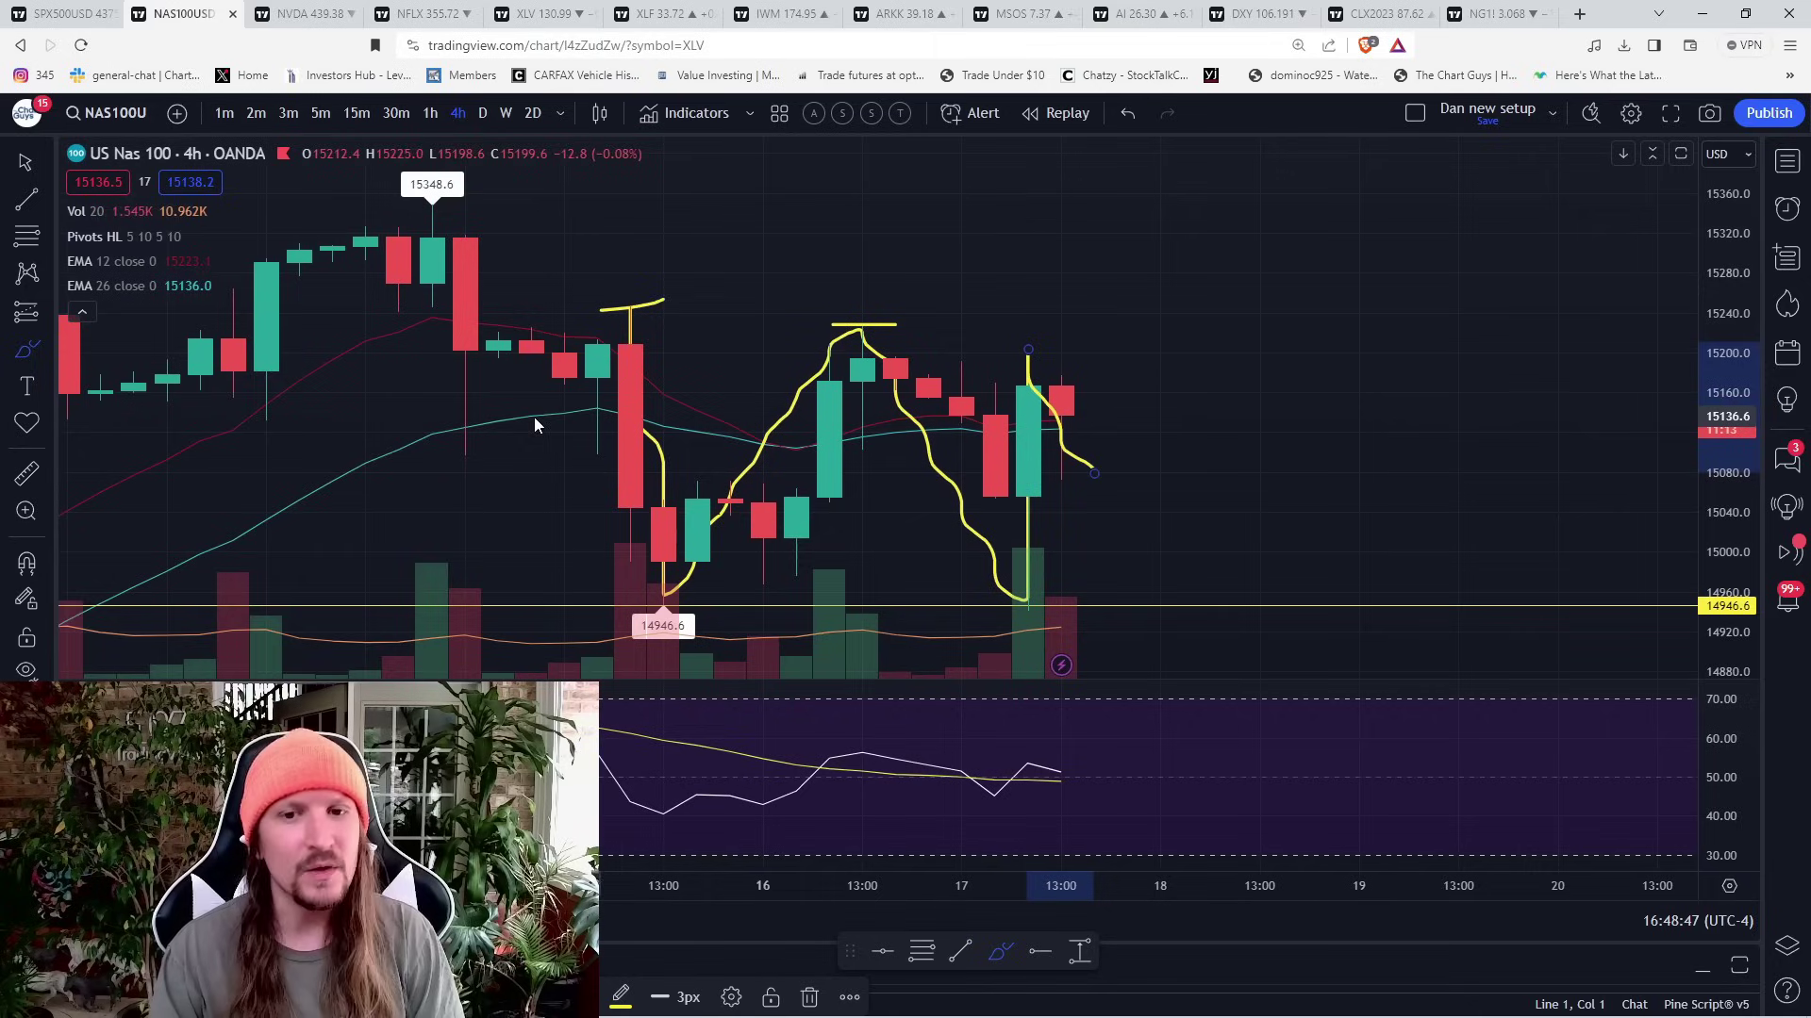
pyautogui.moveTo(1020, 351); pyautogui.dragTo(1124, 500)
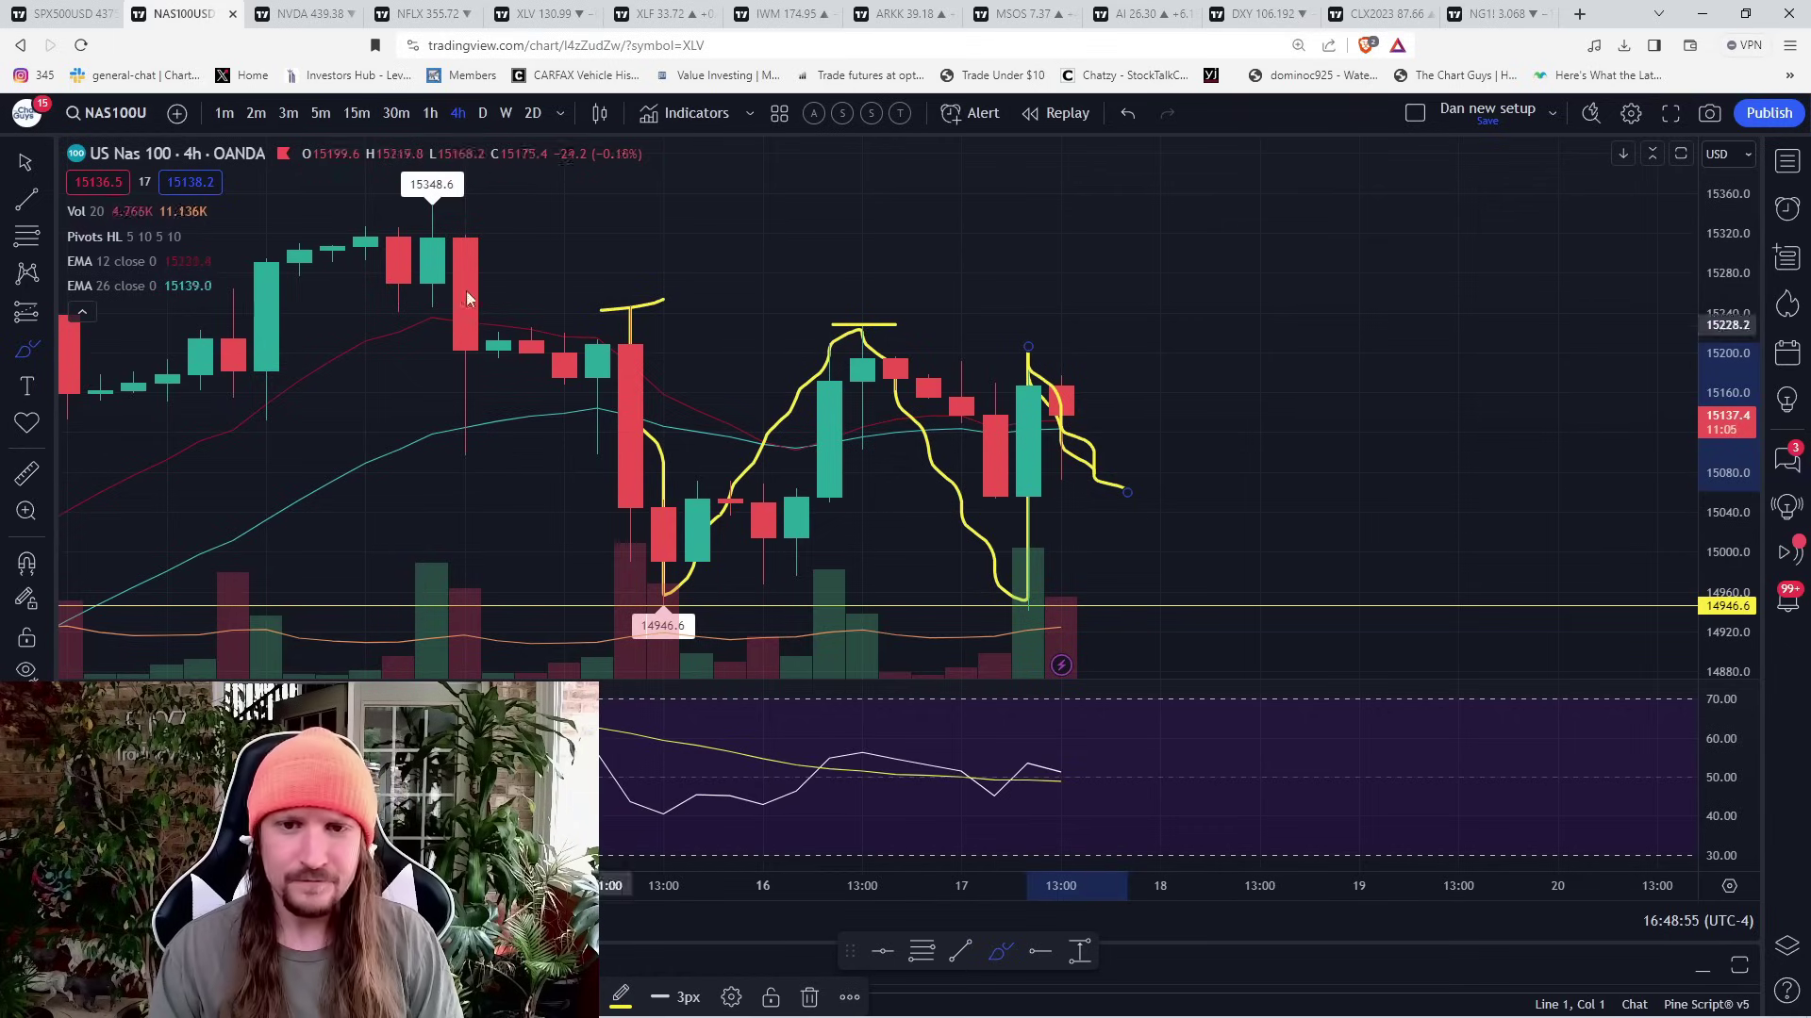
pyautogui.click(482, 113)
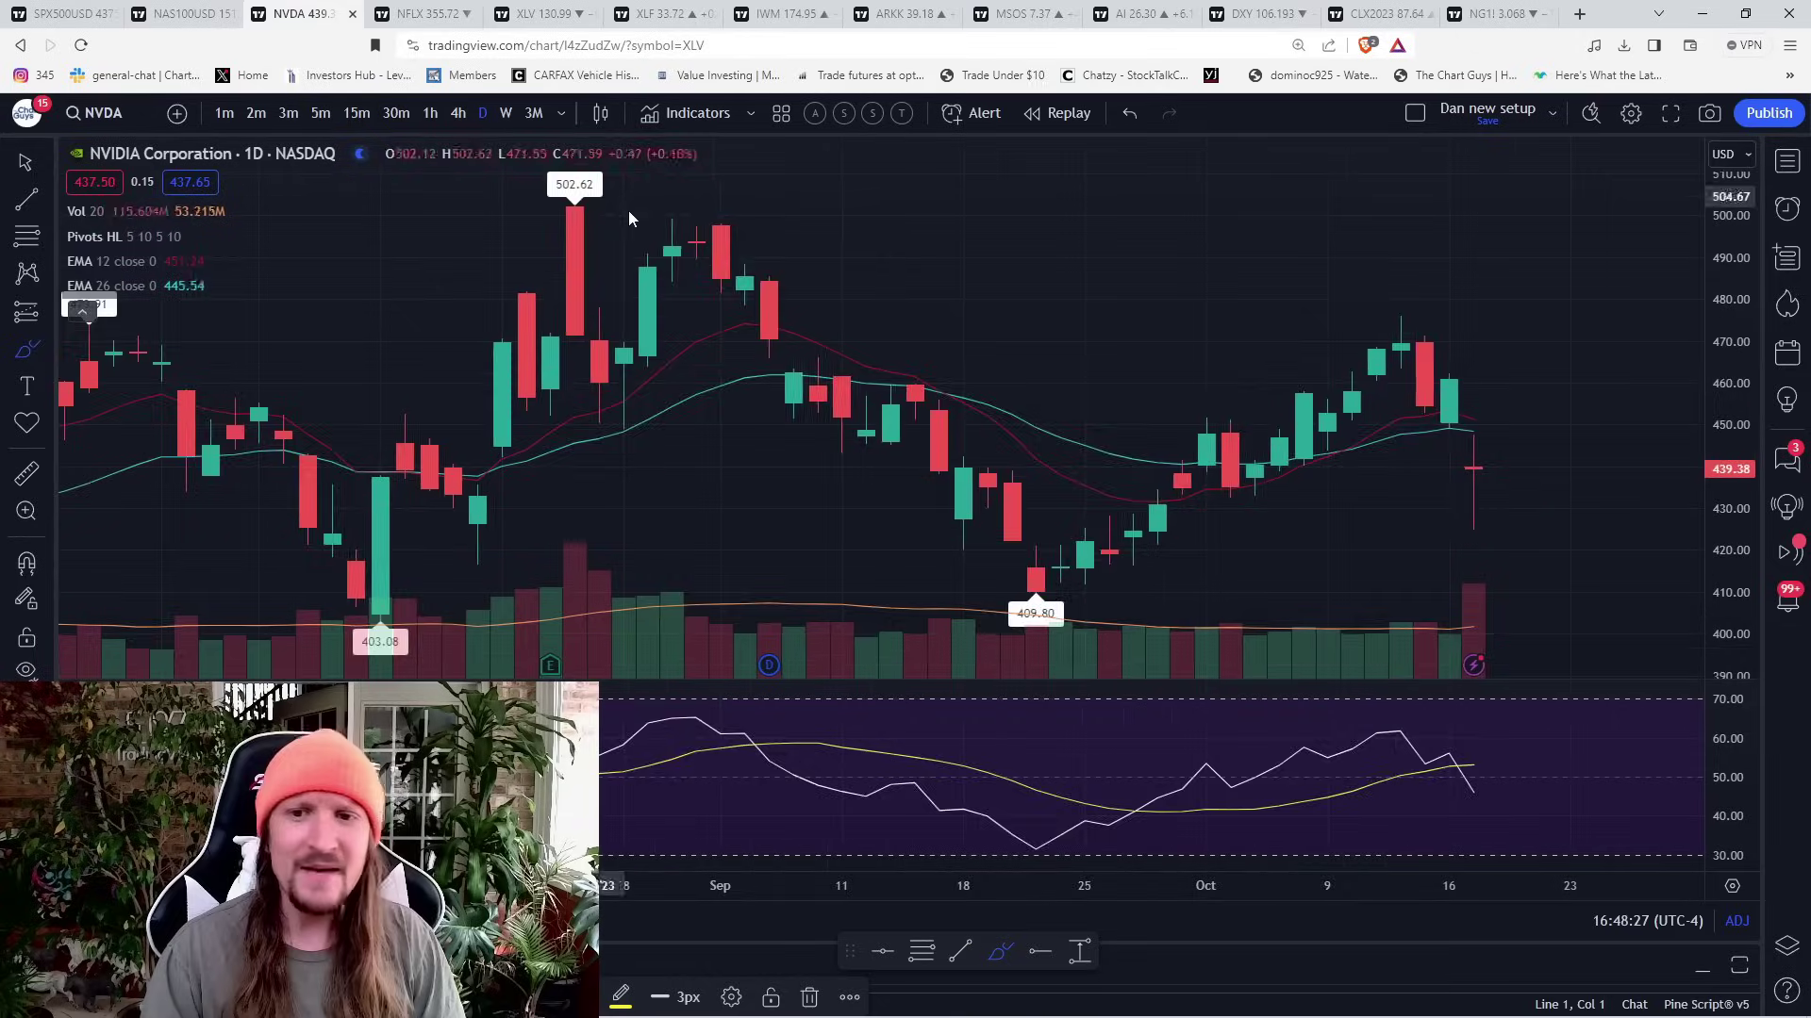
# - Circle NVDA's top candle in yellow, then delete the circle
pyautogui.scroll(4, 1224, 468)
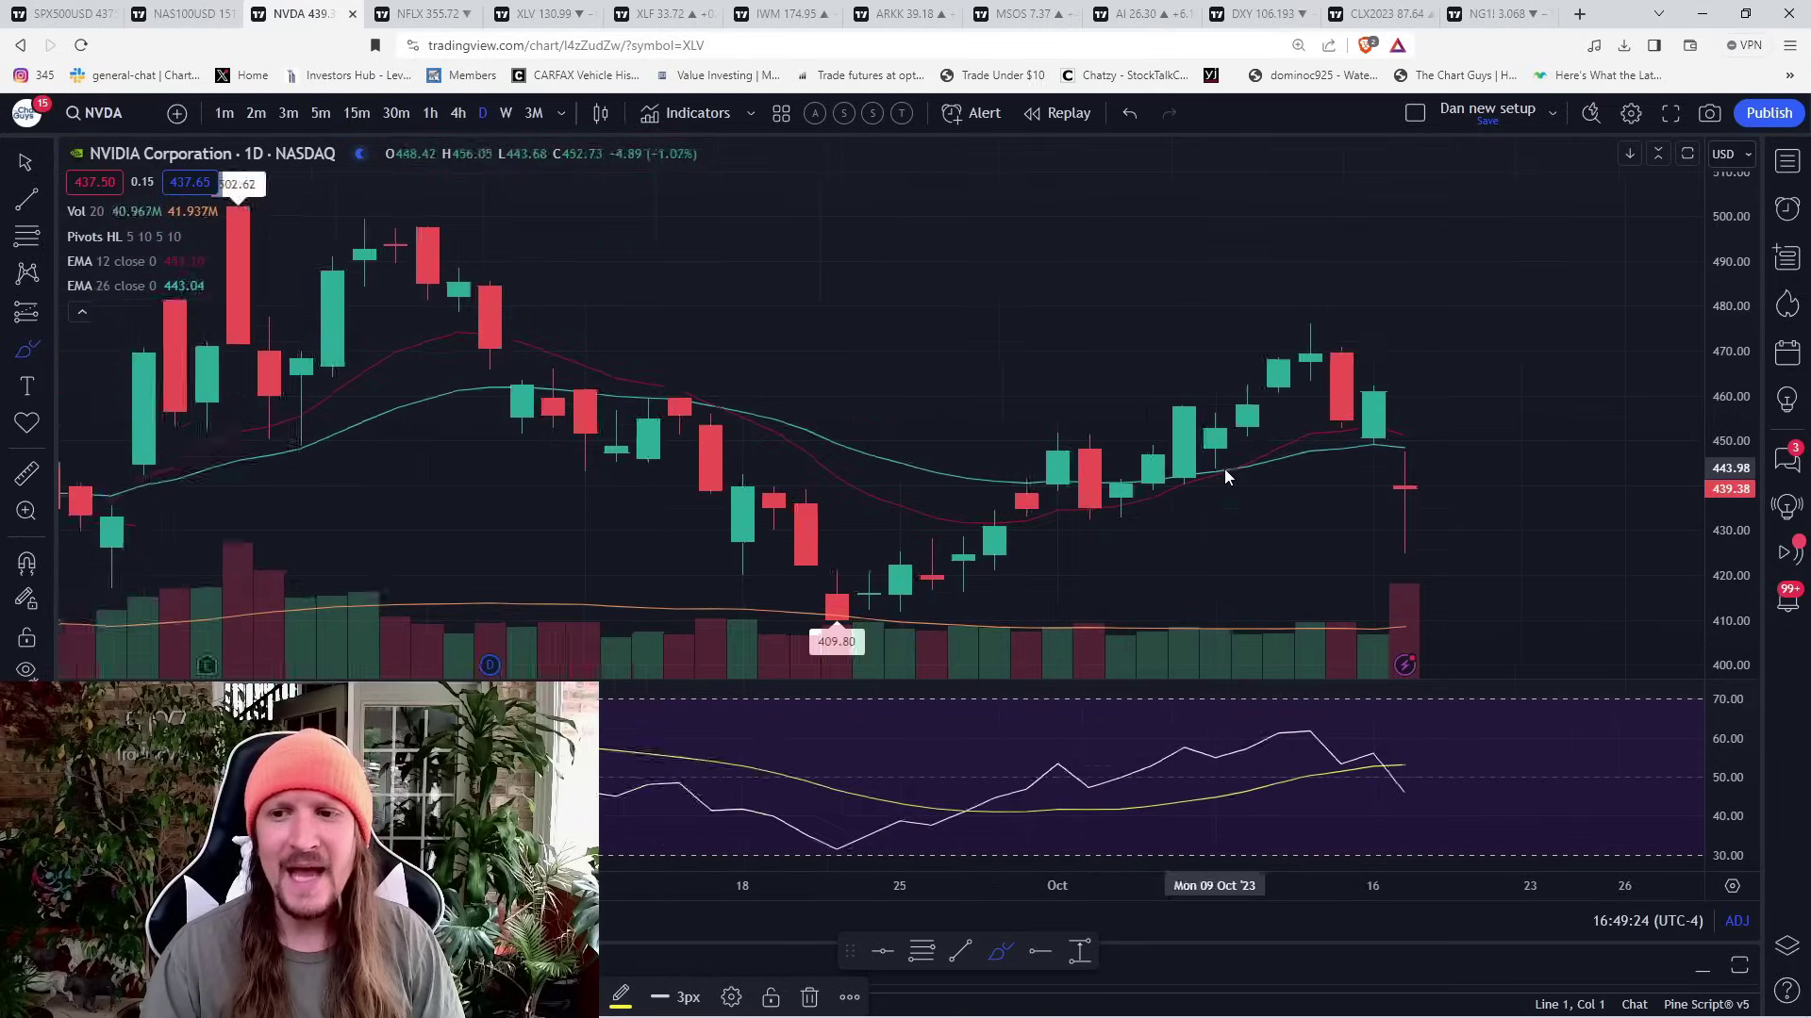
pyautogui.click(25, 353)
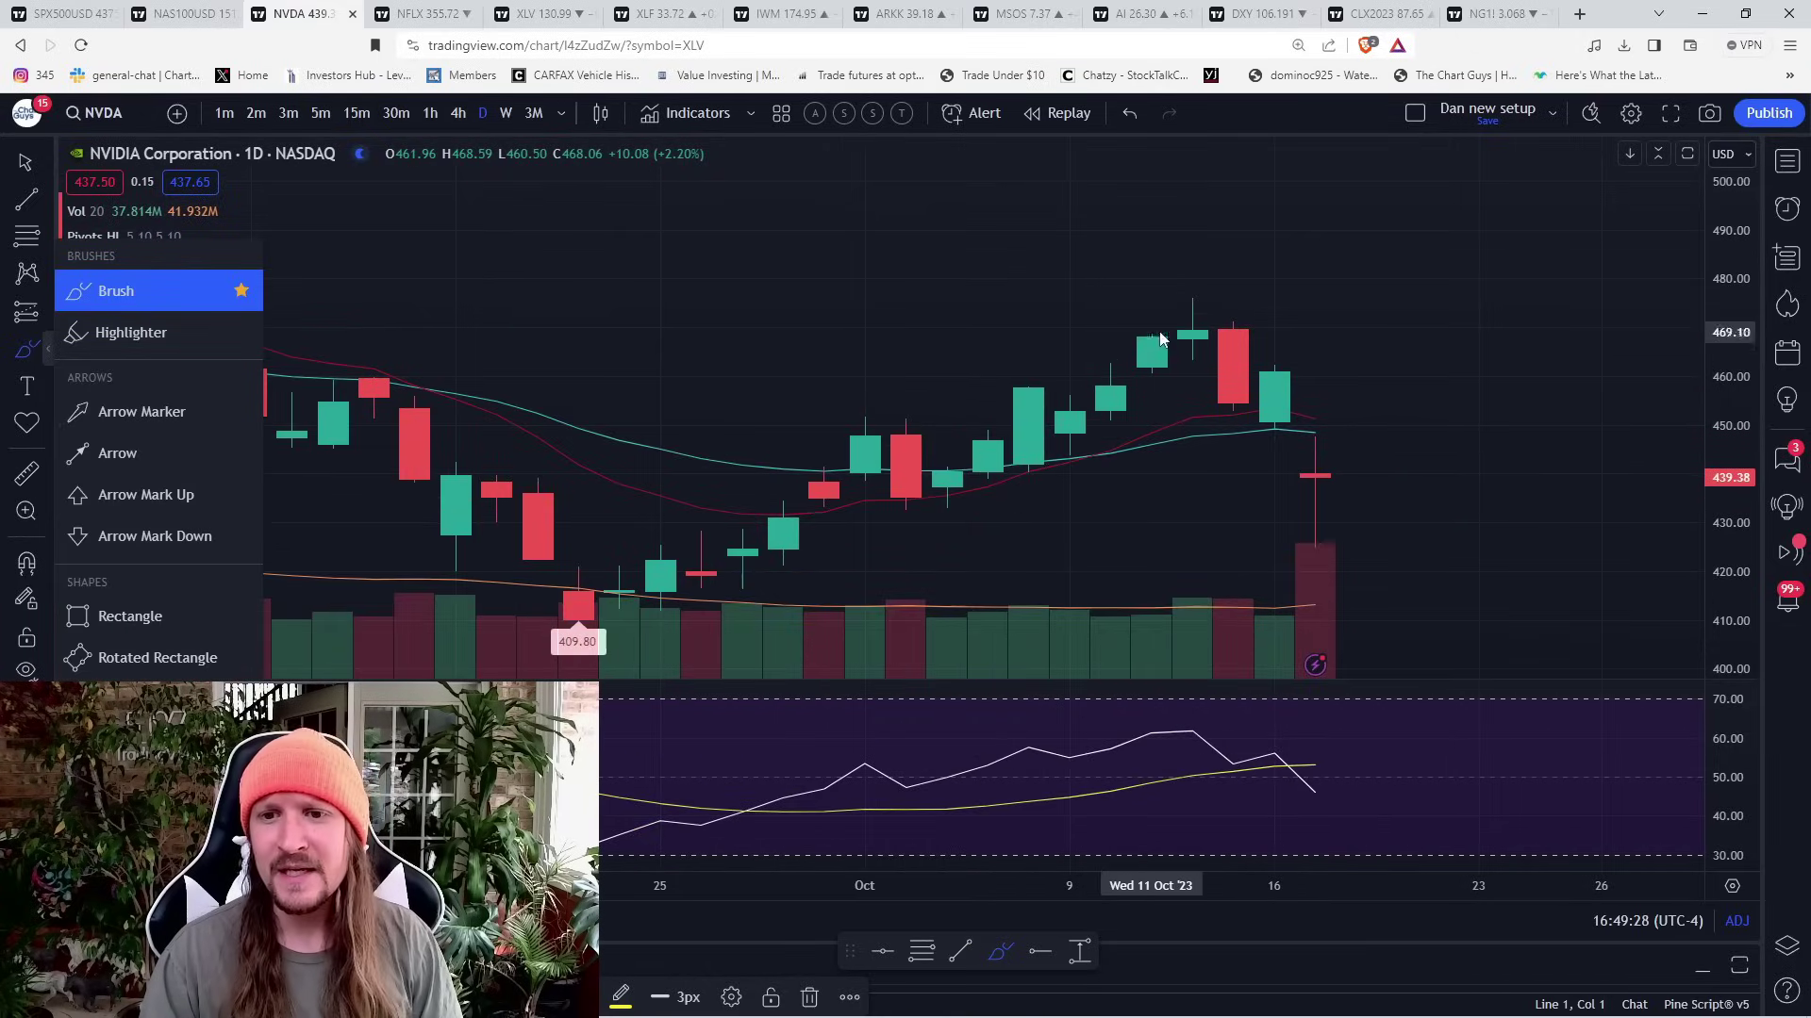
pyautogui.moveTo(1188, 301)
pyautogui.mouseDown()
pyautogui.moveTo(1148, 319)
pyautogui.moveTo(1190, 345)
pyautogui.moveTo(1186, 304)
pyautogui.mouseUp()
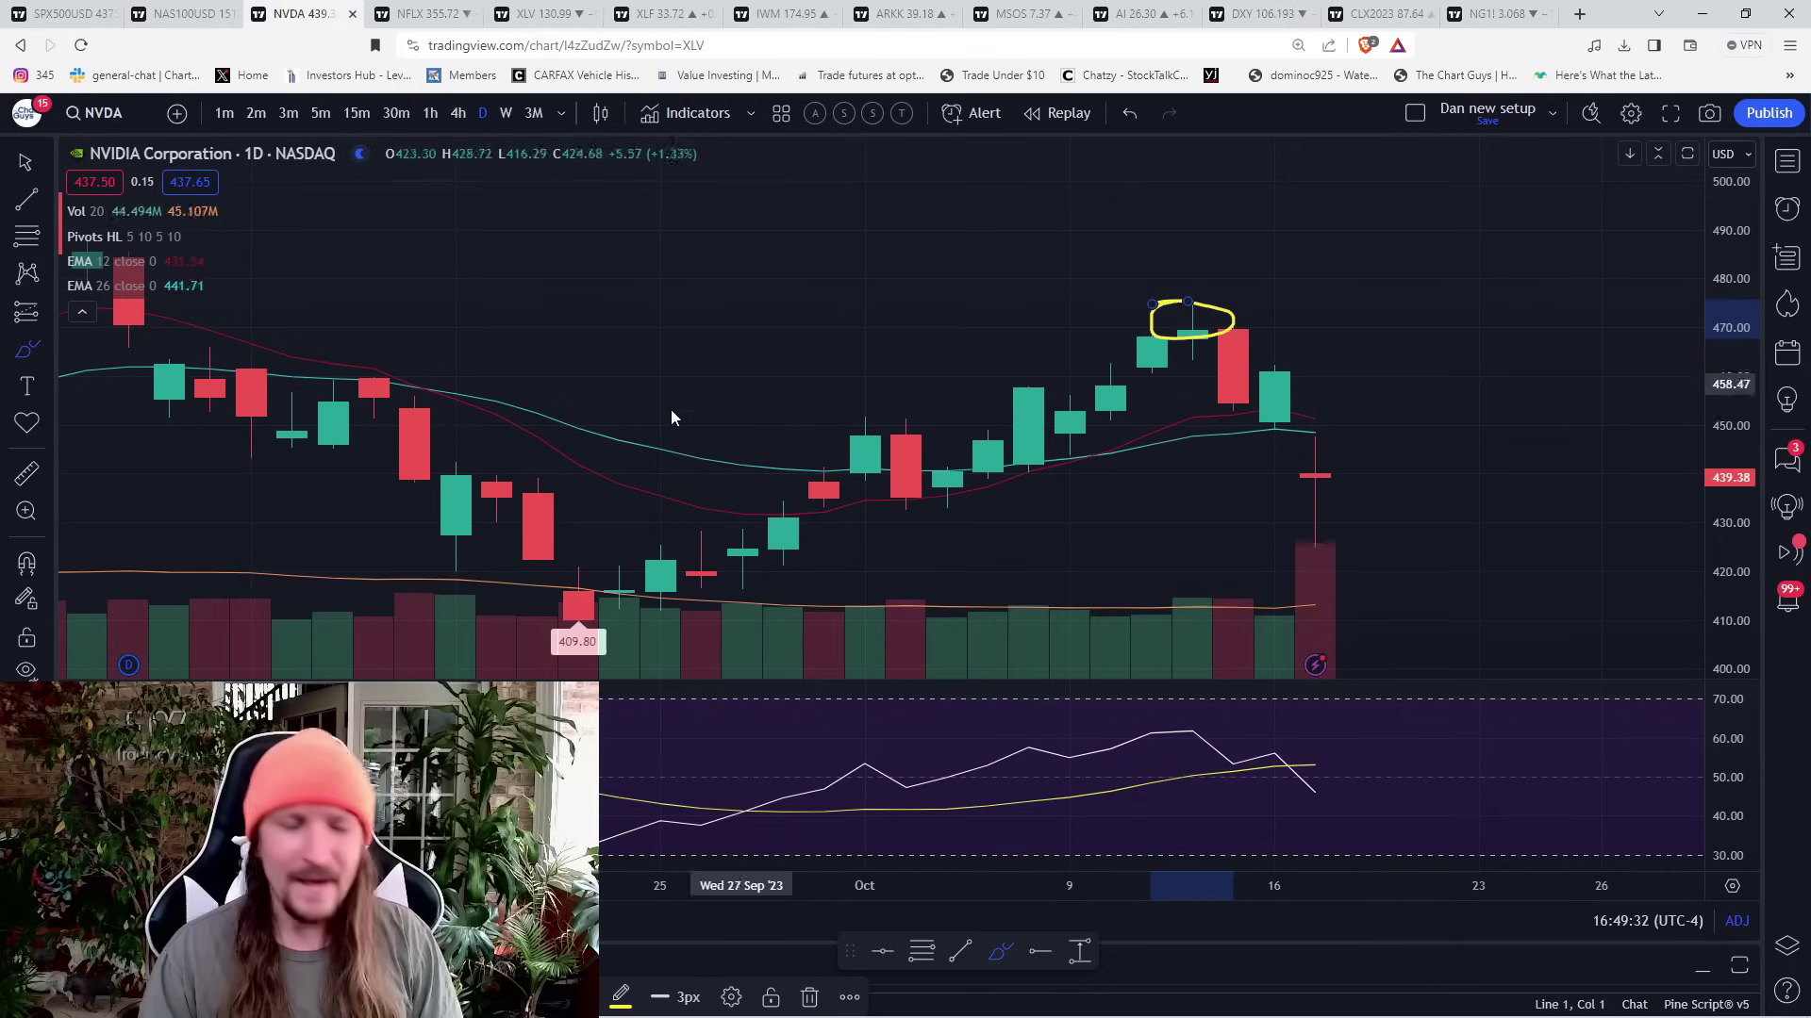
pyautogui.press('Delete')
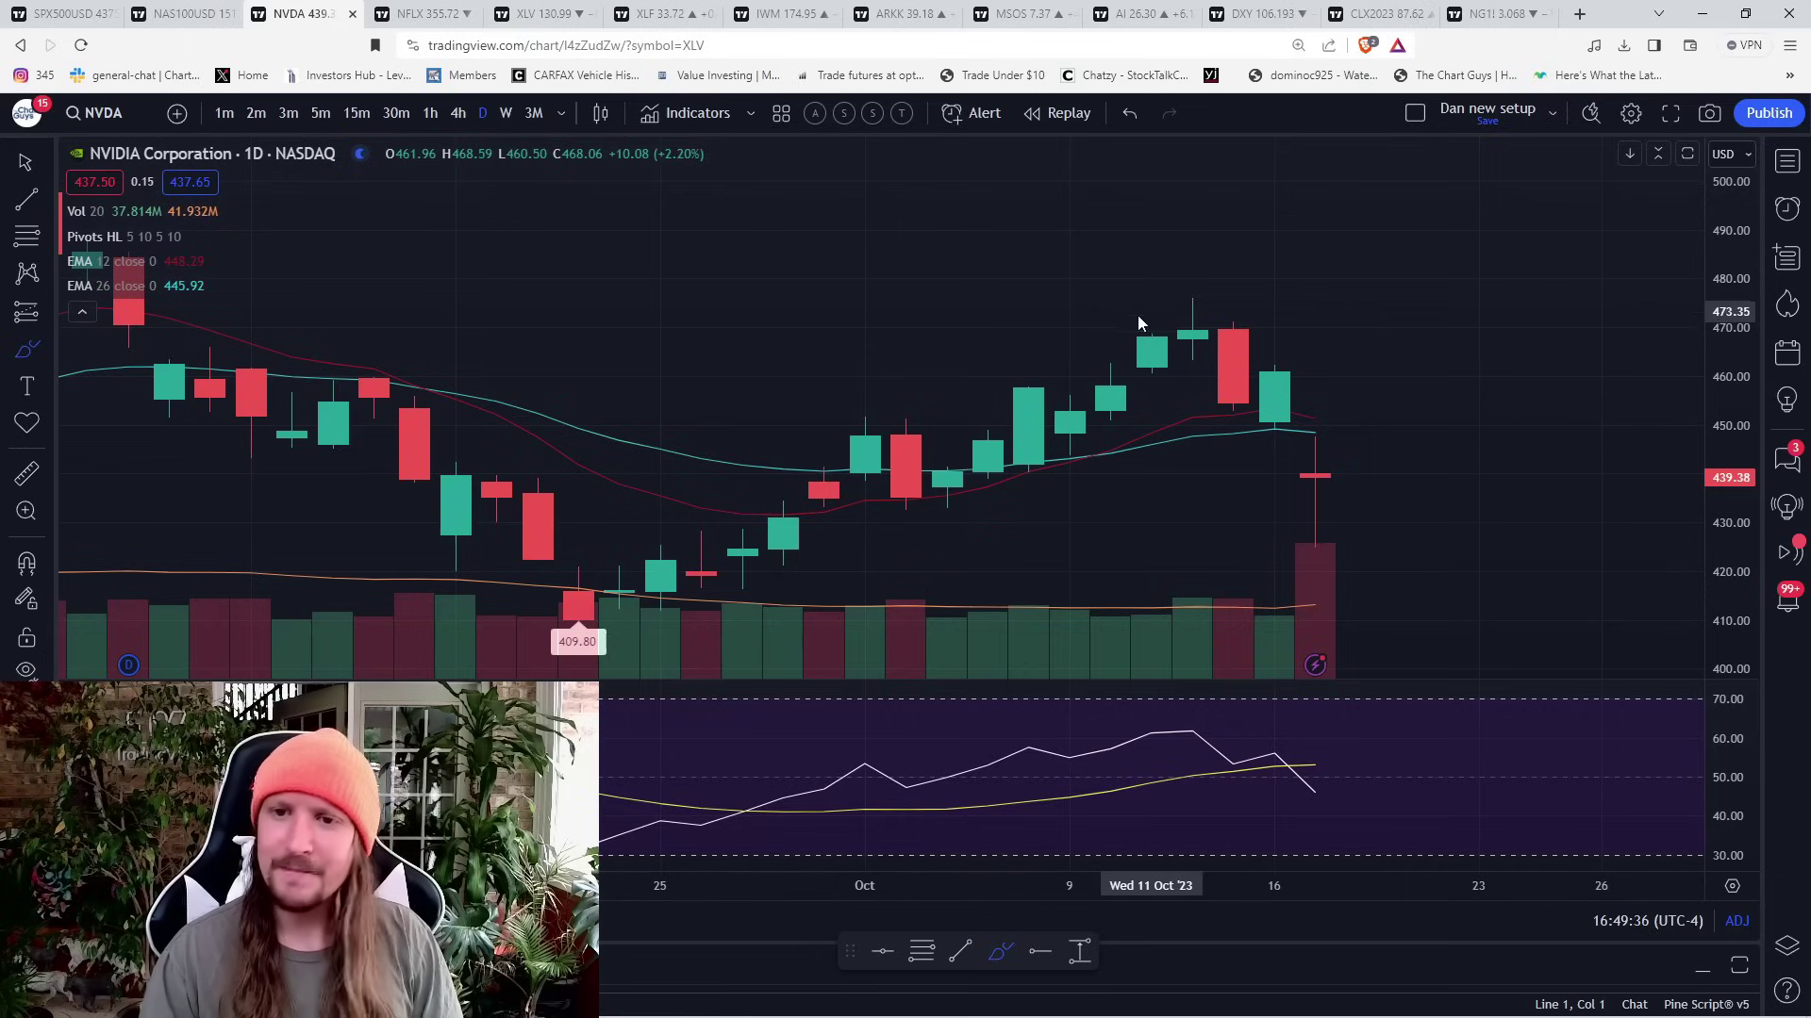
# - Switch NVDA to 5-minute candles, brush the intraday low and rebound, then undo the strokes
pyautogui.scroll(2, 720, 420)
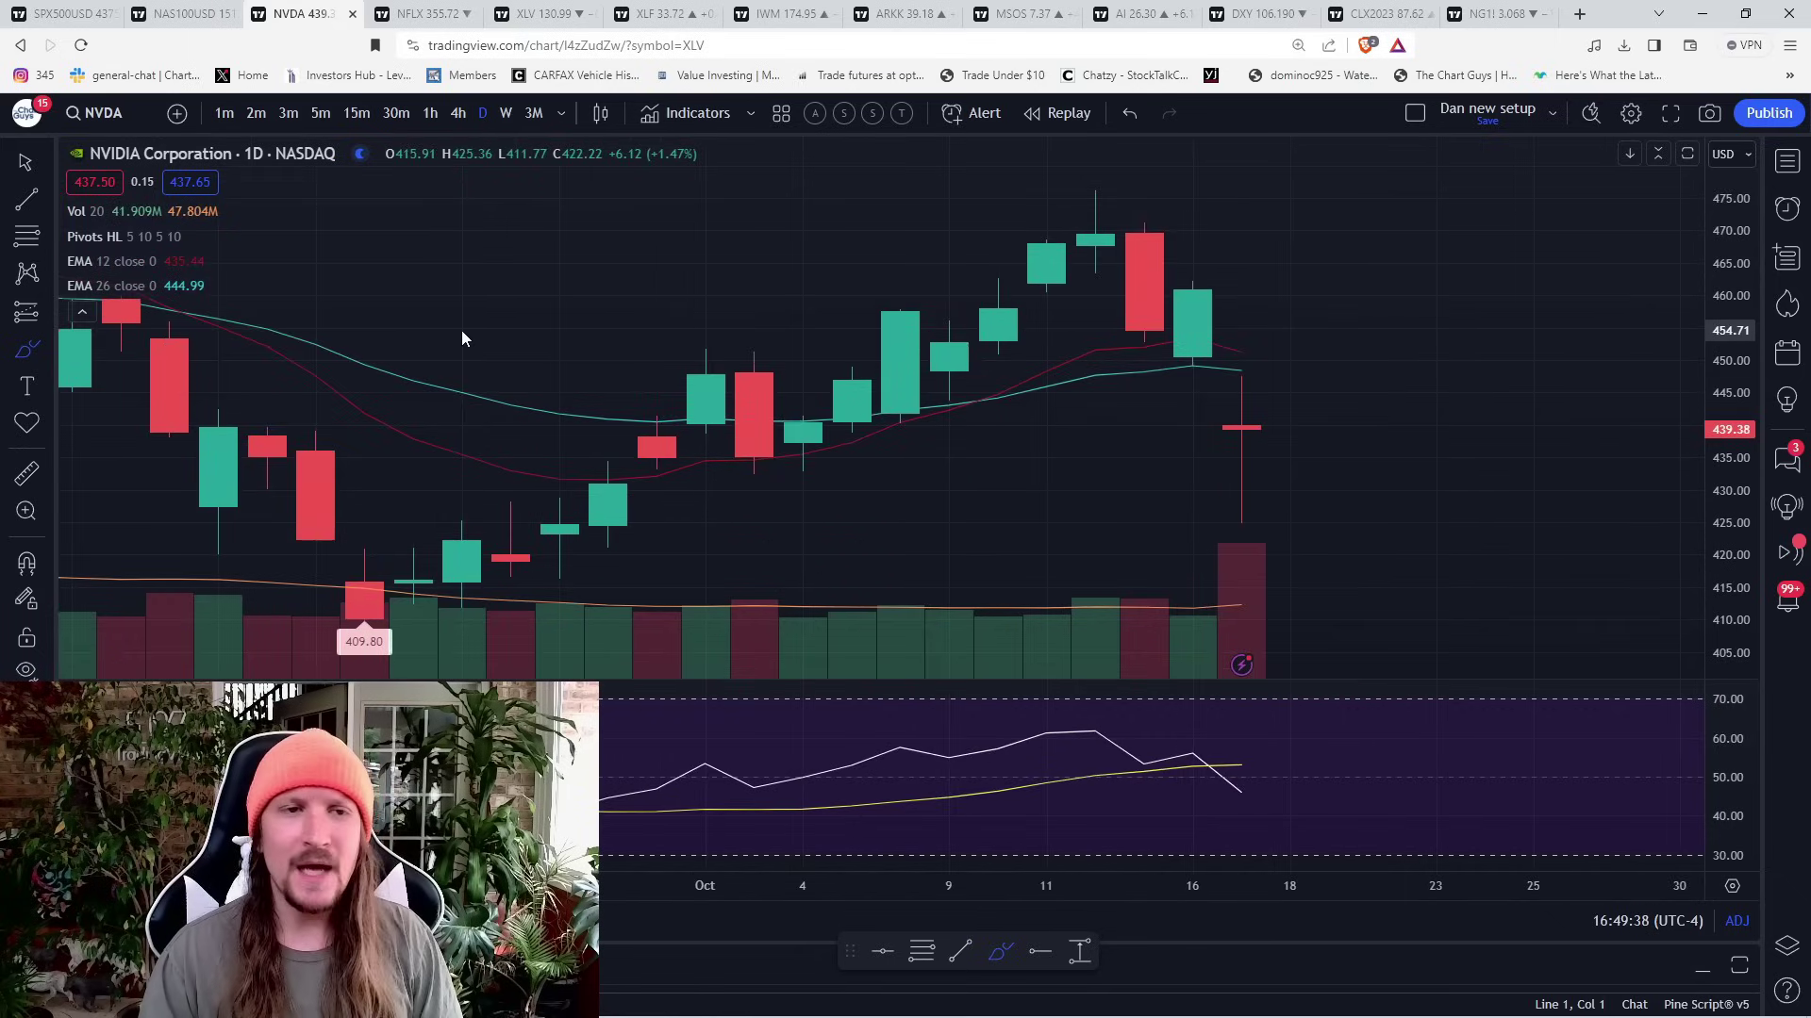
pyautogui.press('5')
pyautogui.press('Return')
pyautogui.click(47, 350)
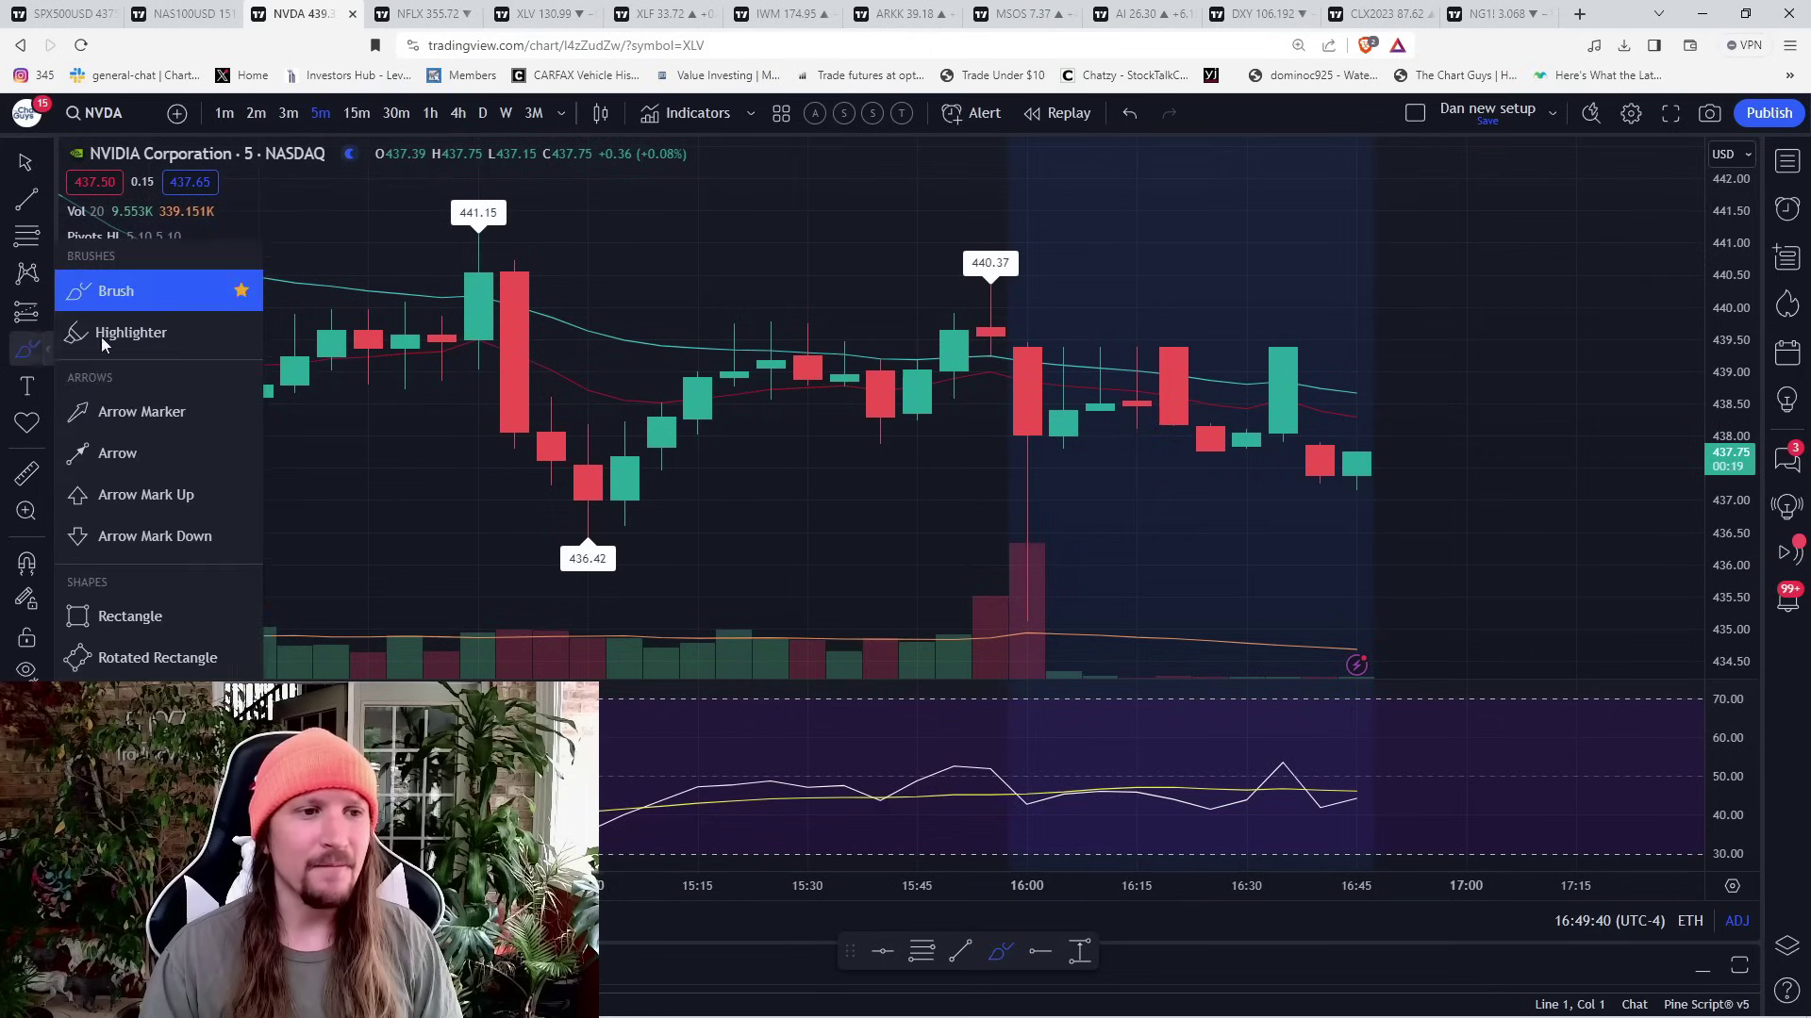
pyautogui.scroll(-5, 807, 432)
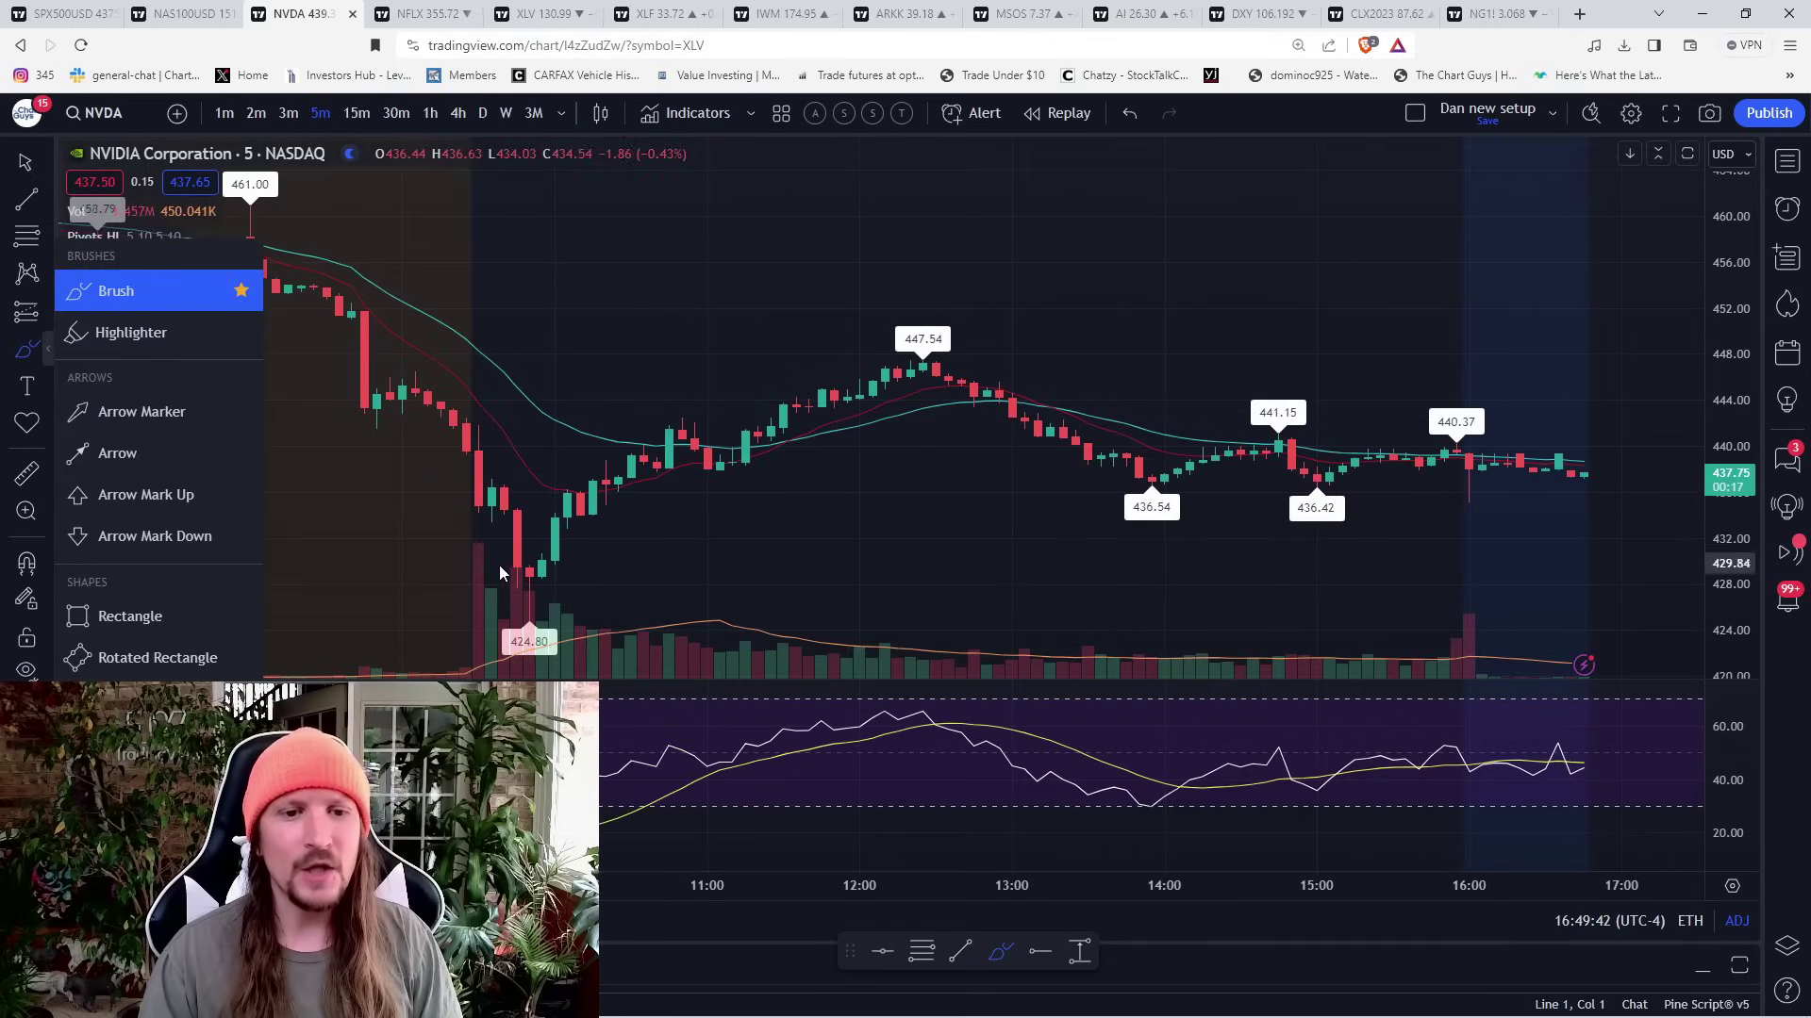
pyautogui.moveTo(511, 563); pyautogui.dragTo(577, 559)
pyautogui.moveTo(495, 625); pyautogui.dragTo(842, 385)
pyautogui.hotkey('ctrl', 'z')
pyautogui.hotkey('ctrl', 'z')
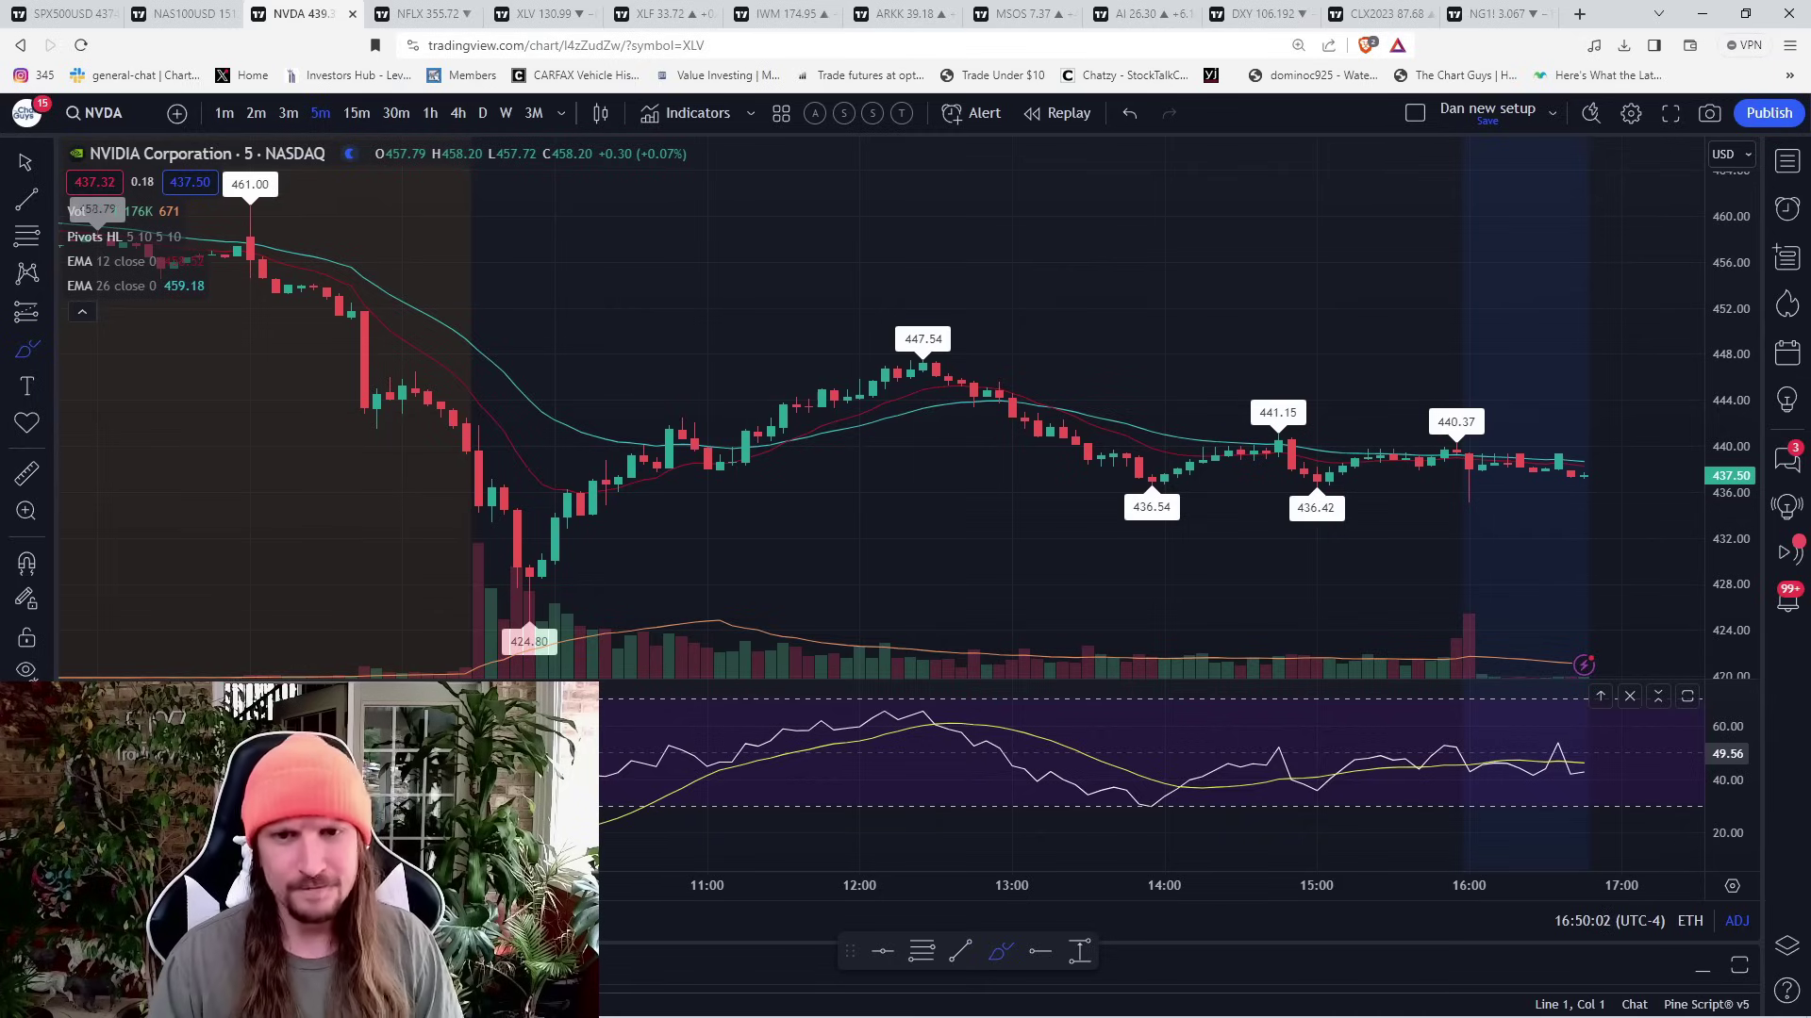
# - Compare hourly, 2-minute and 3-minute candles before settling back on 5-minute
pyautogui.click(432, 113)
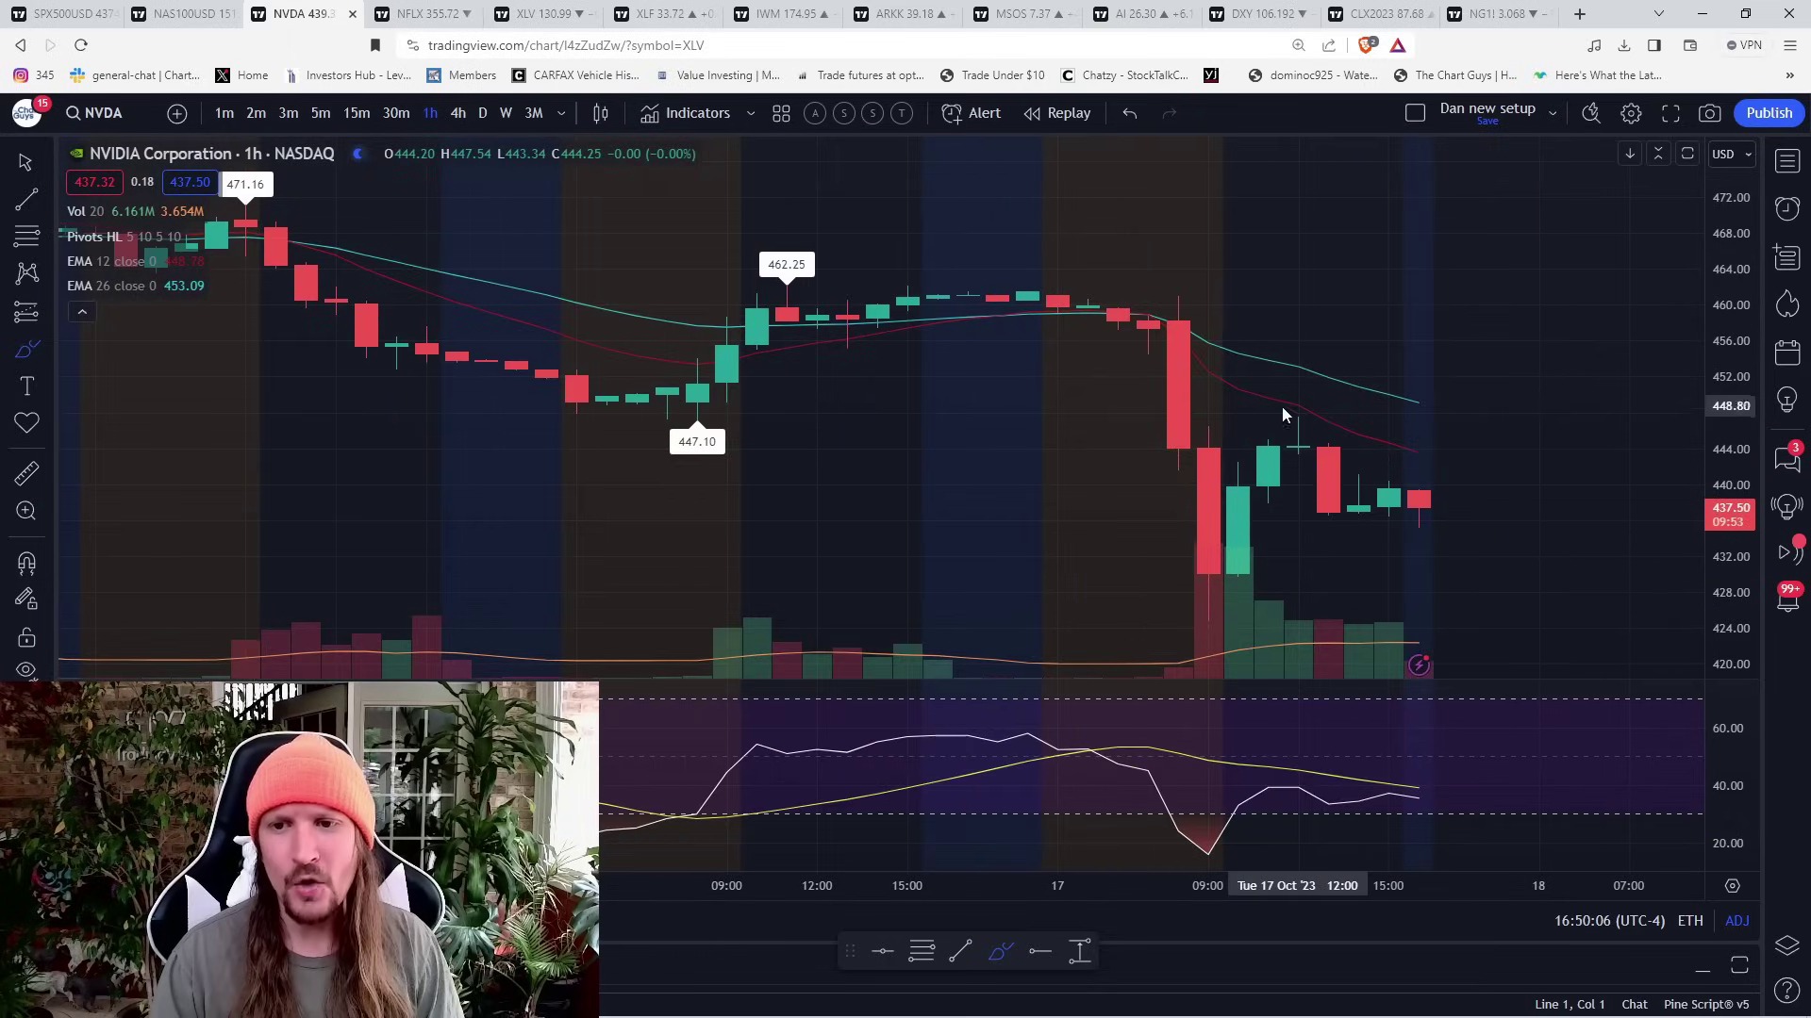
pyautogui.click(320, 113)
pyautogui.click(257, 113)
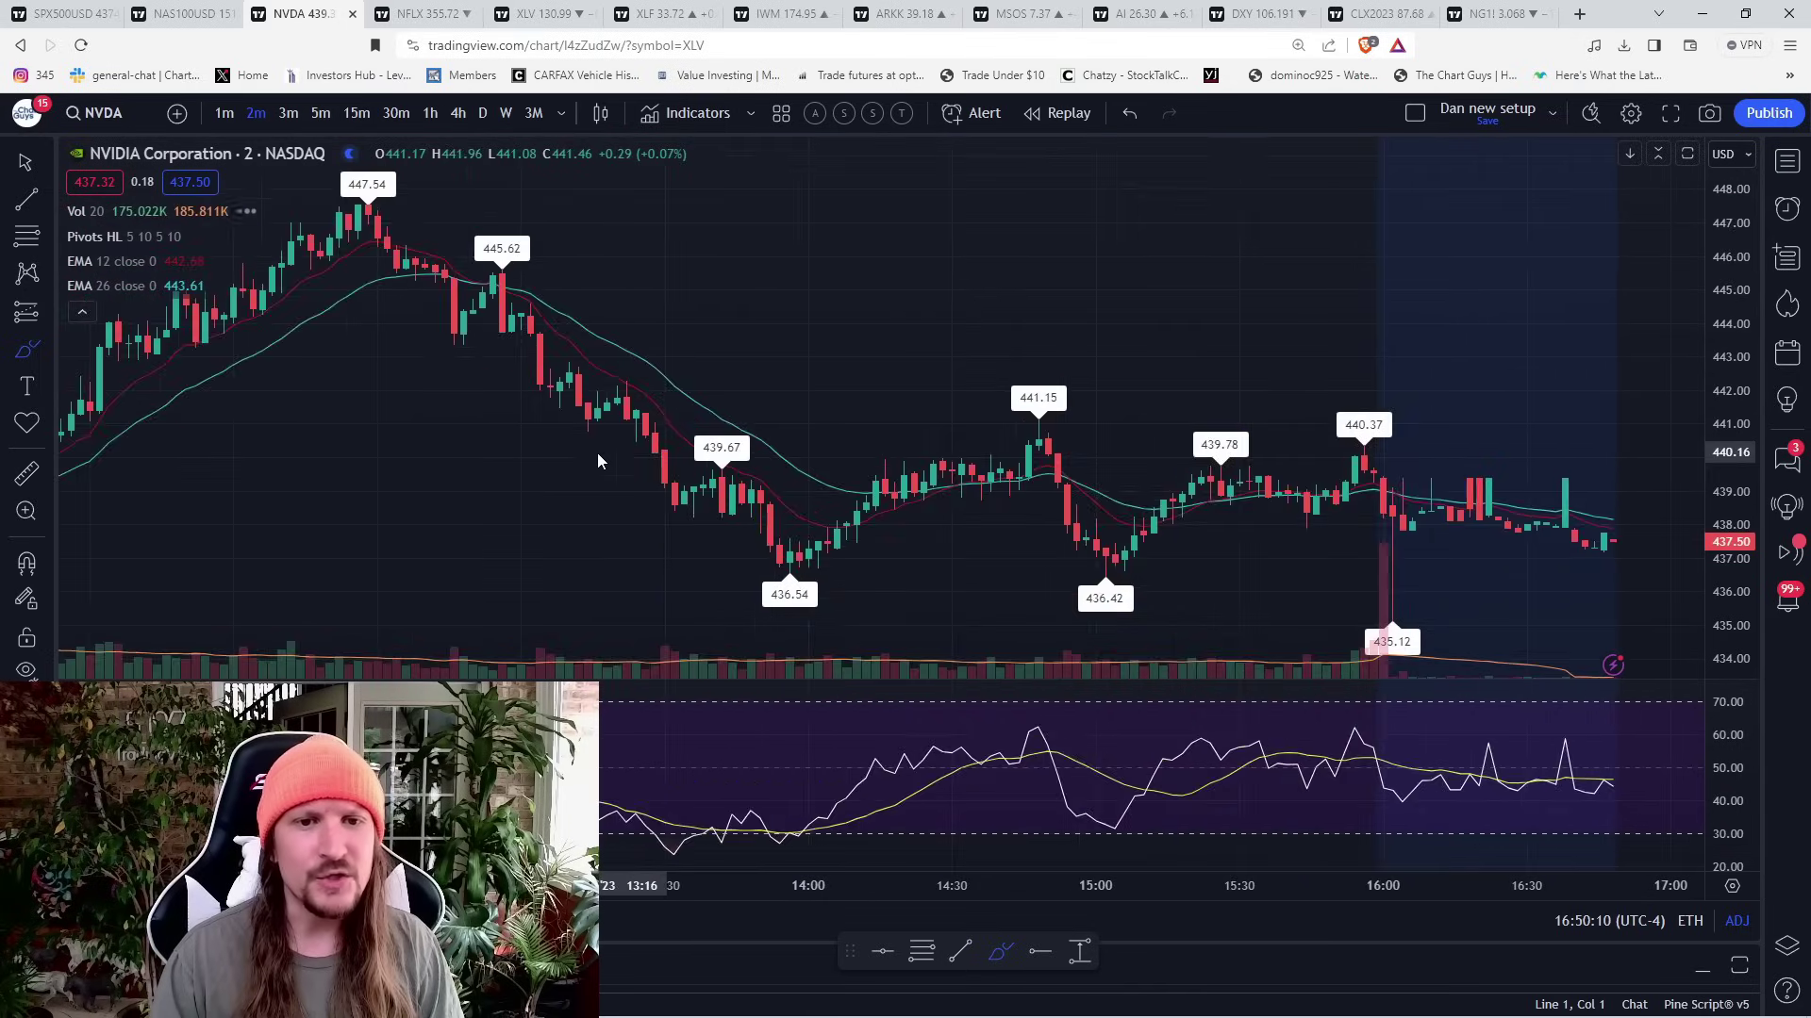
pyautogui.click(288, 114)
pyautogui.click(321, 113)
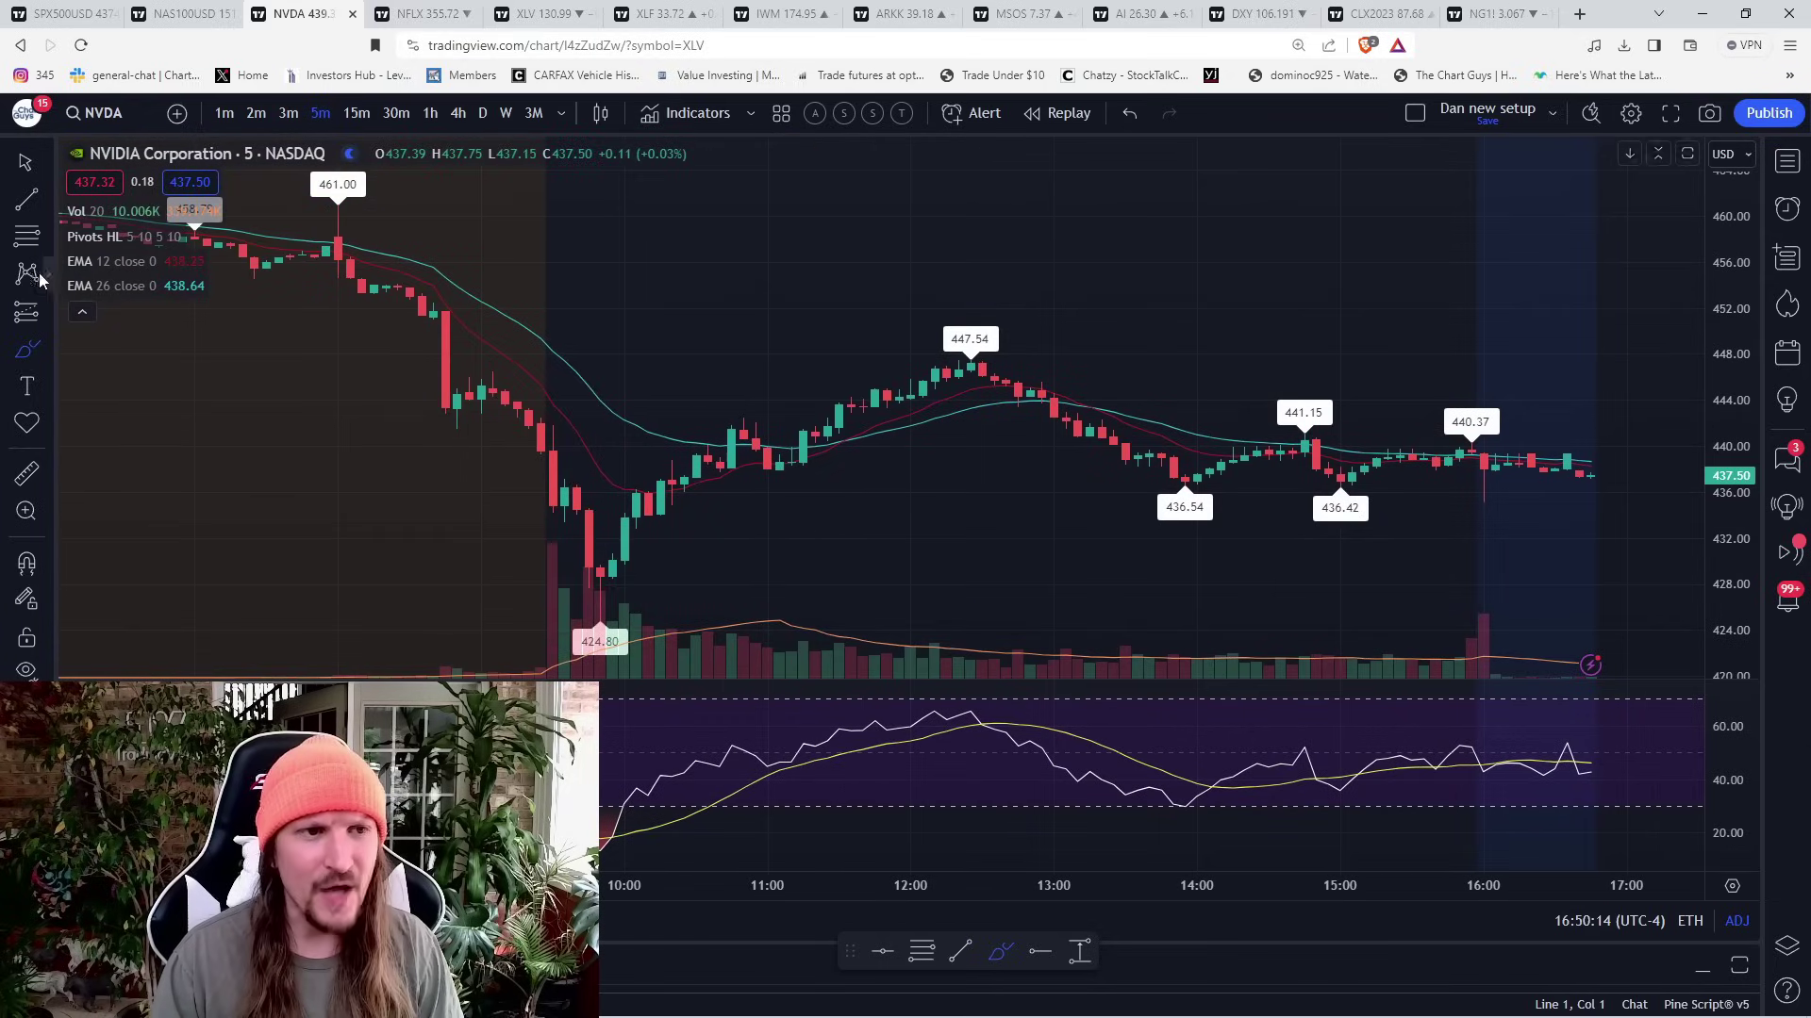
# - Circle the candles around 10:40 with the freehand brush, then remove the drawings
pyautogui.click(41, 349)
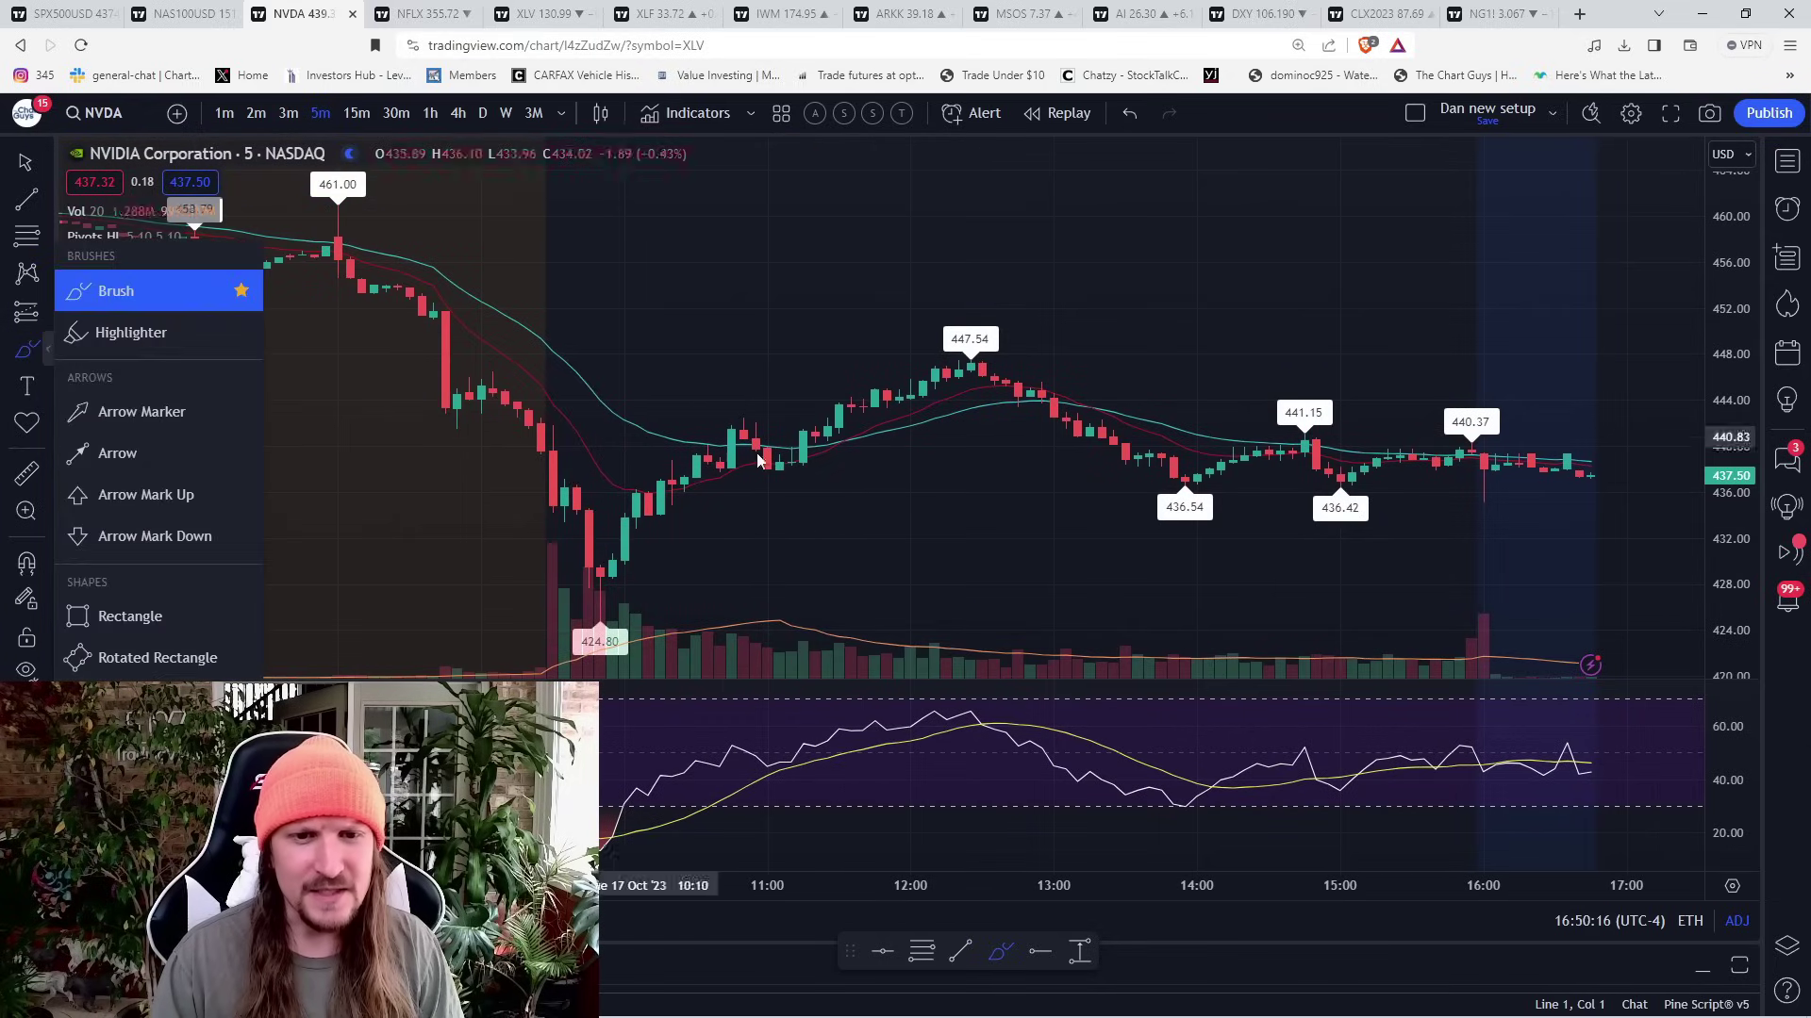
pyautogui.click(113, 286)
pyautogui.moveTo(662, 429)
pyautogui.mouseDown()
pyautogui.moveTo(698, 479)
pyautogui.moveTo(736, 427)
pyautogui.moveTo(802, 493)
pyautogui.mouseUp()
pyautogui.hotkey('ctrl', 'alt', 'h')
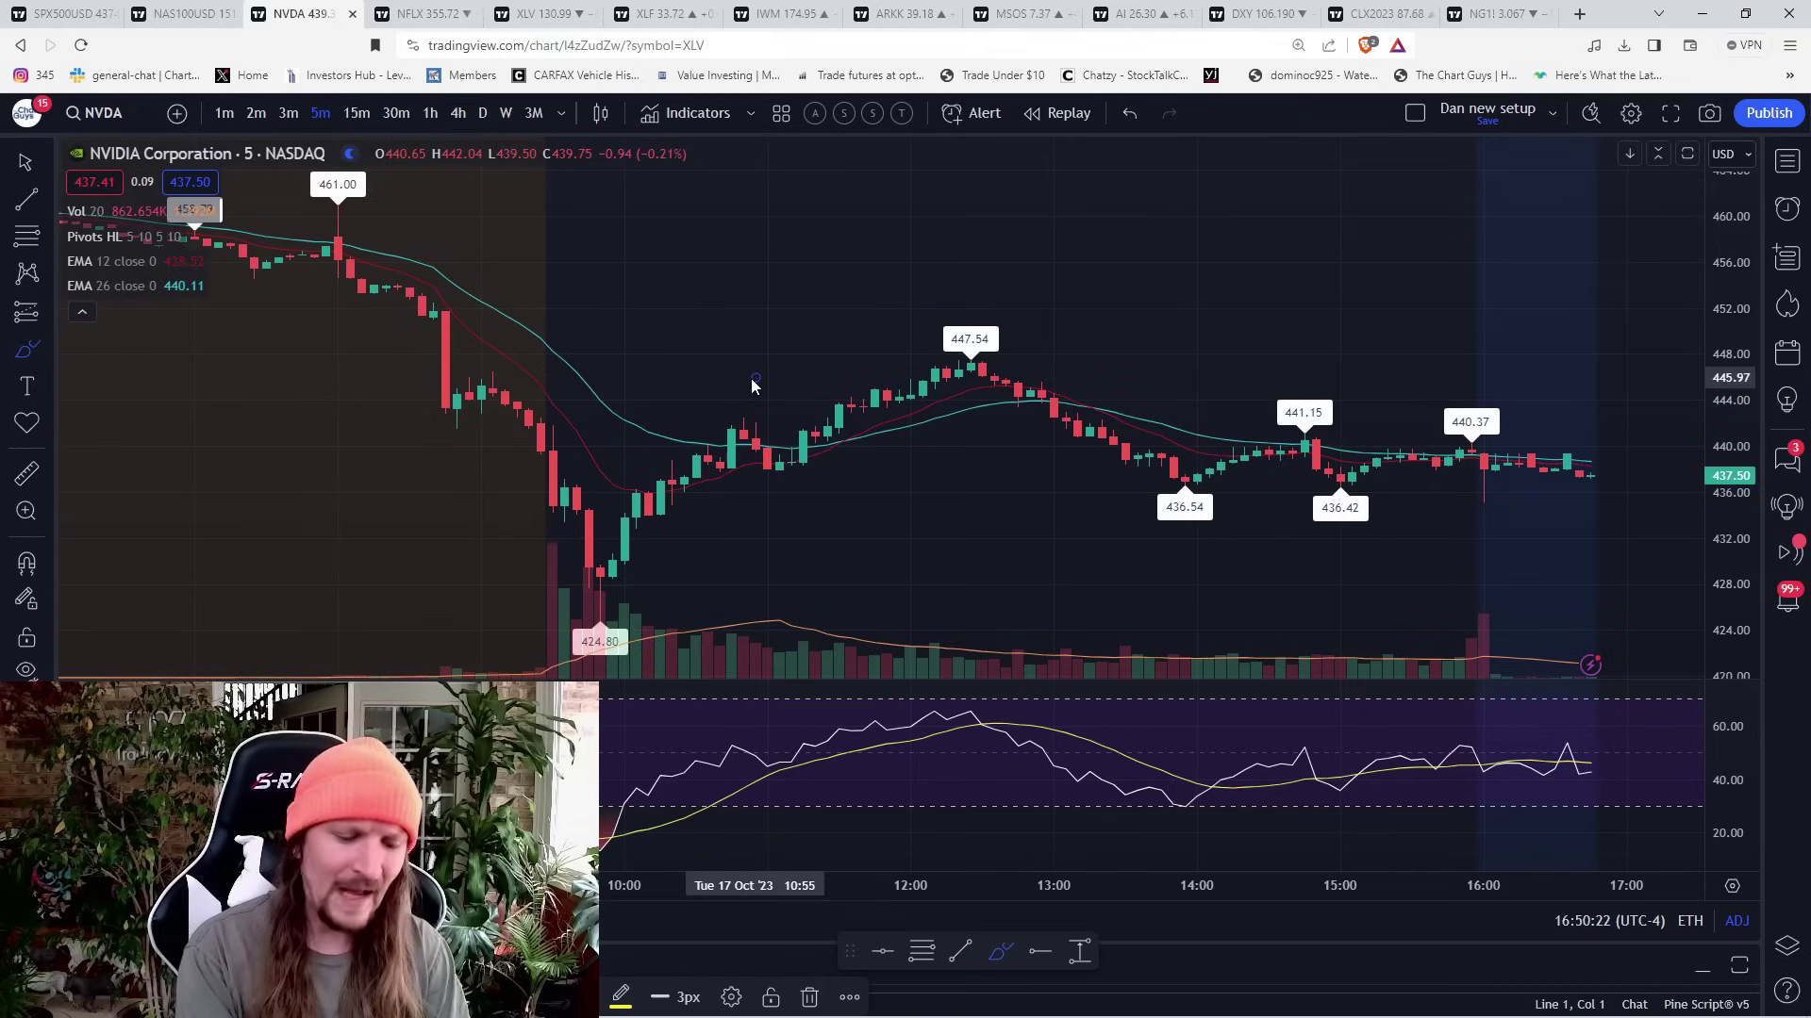
# - Load RIOT, circle and then clear the candles near the 9.94 high, and return to US Nas 100
pyautogui.write('RIOT')
pyautogui.press('Return')
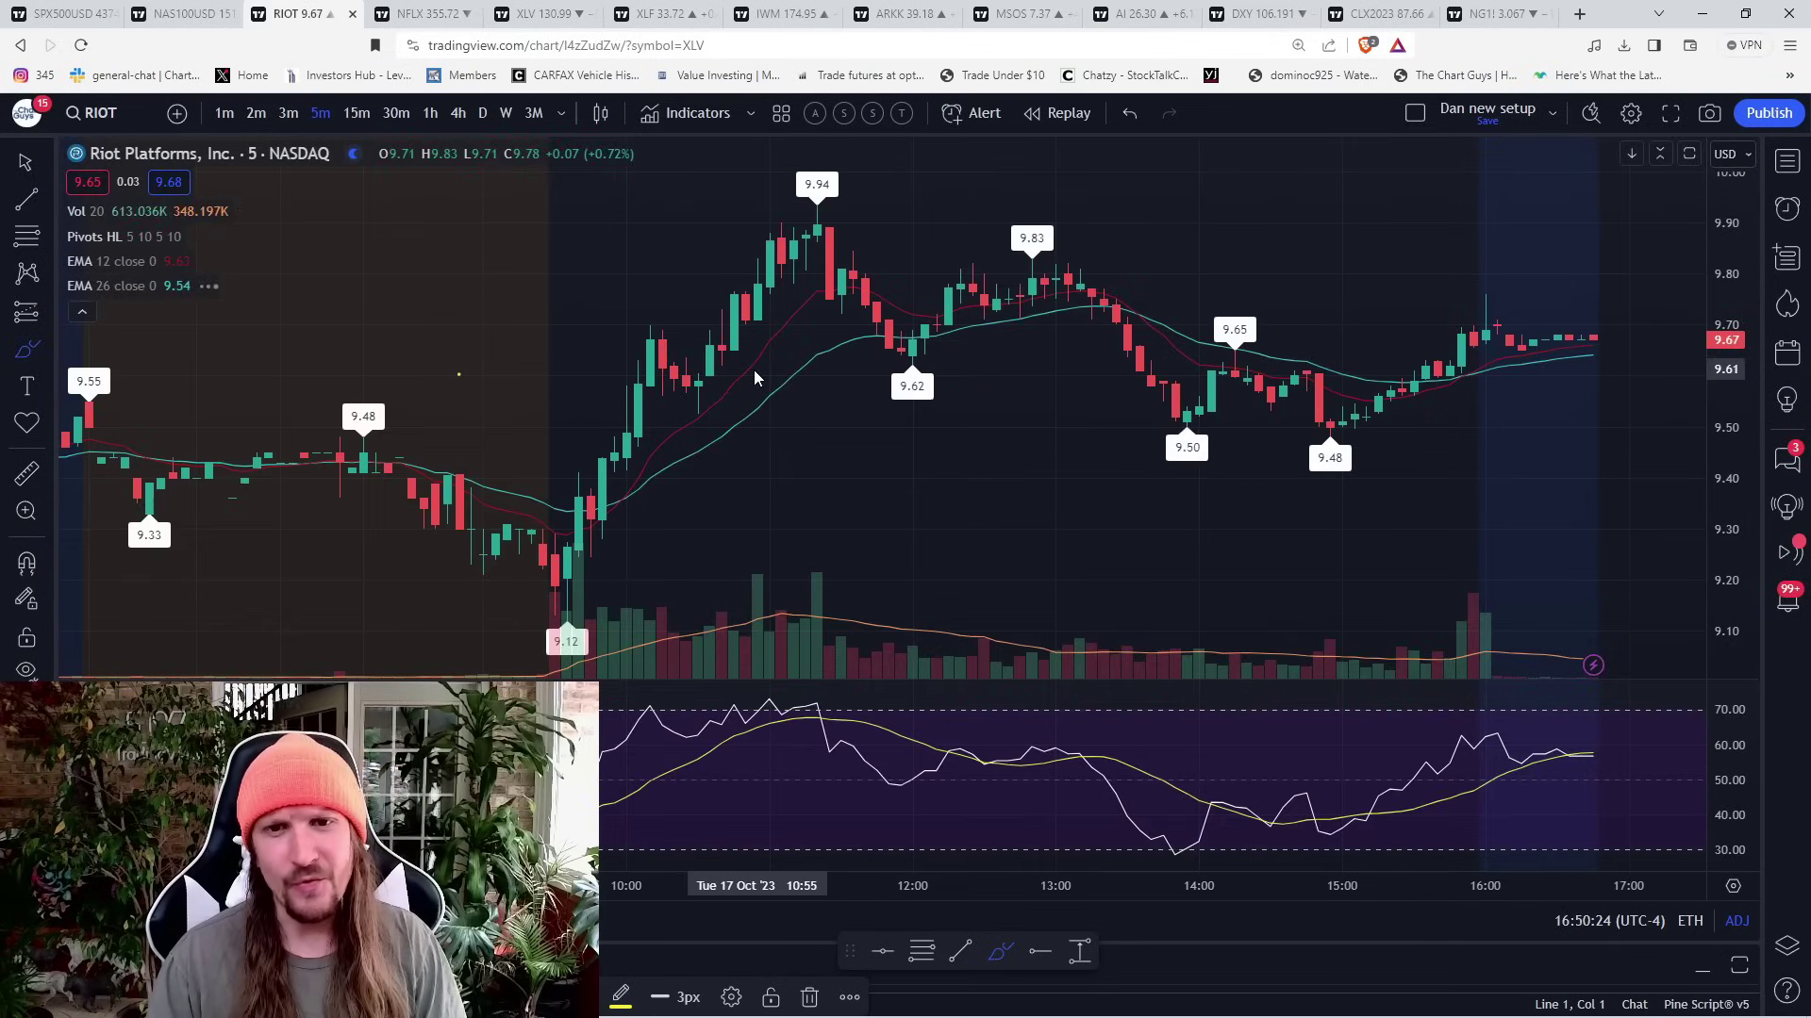
pyautogui.moveTo(849, 247)
pyautogui.mouseDown()
pyautogui.moveTo(832, 266)
pyautogui.moveTo(845, 252)
pyautogui.moveTo(913, 377)
pyautogui.mouseUp()
pyautogui.press('Delete')
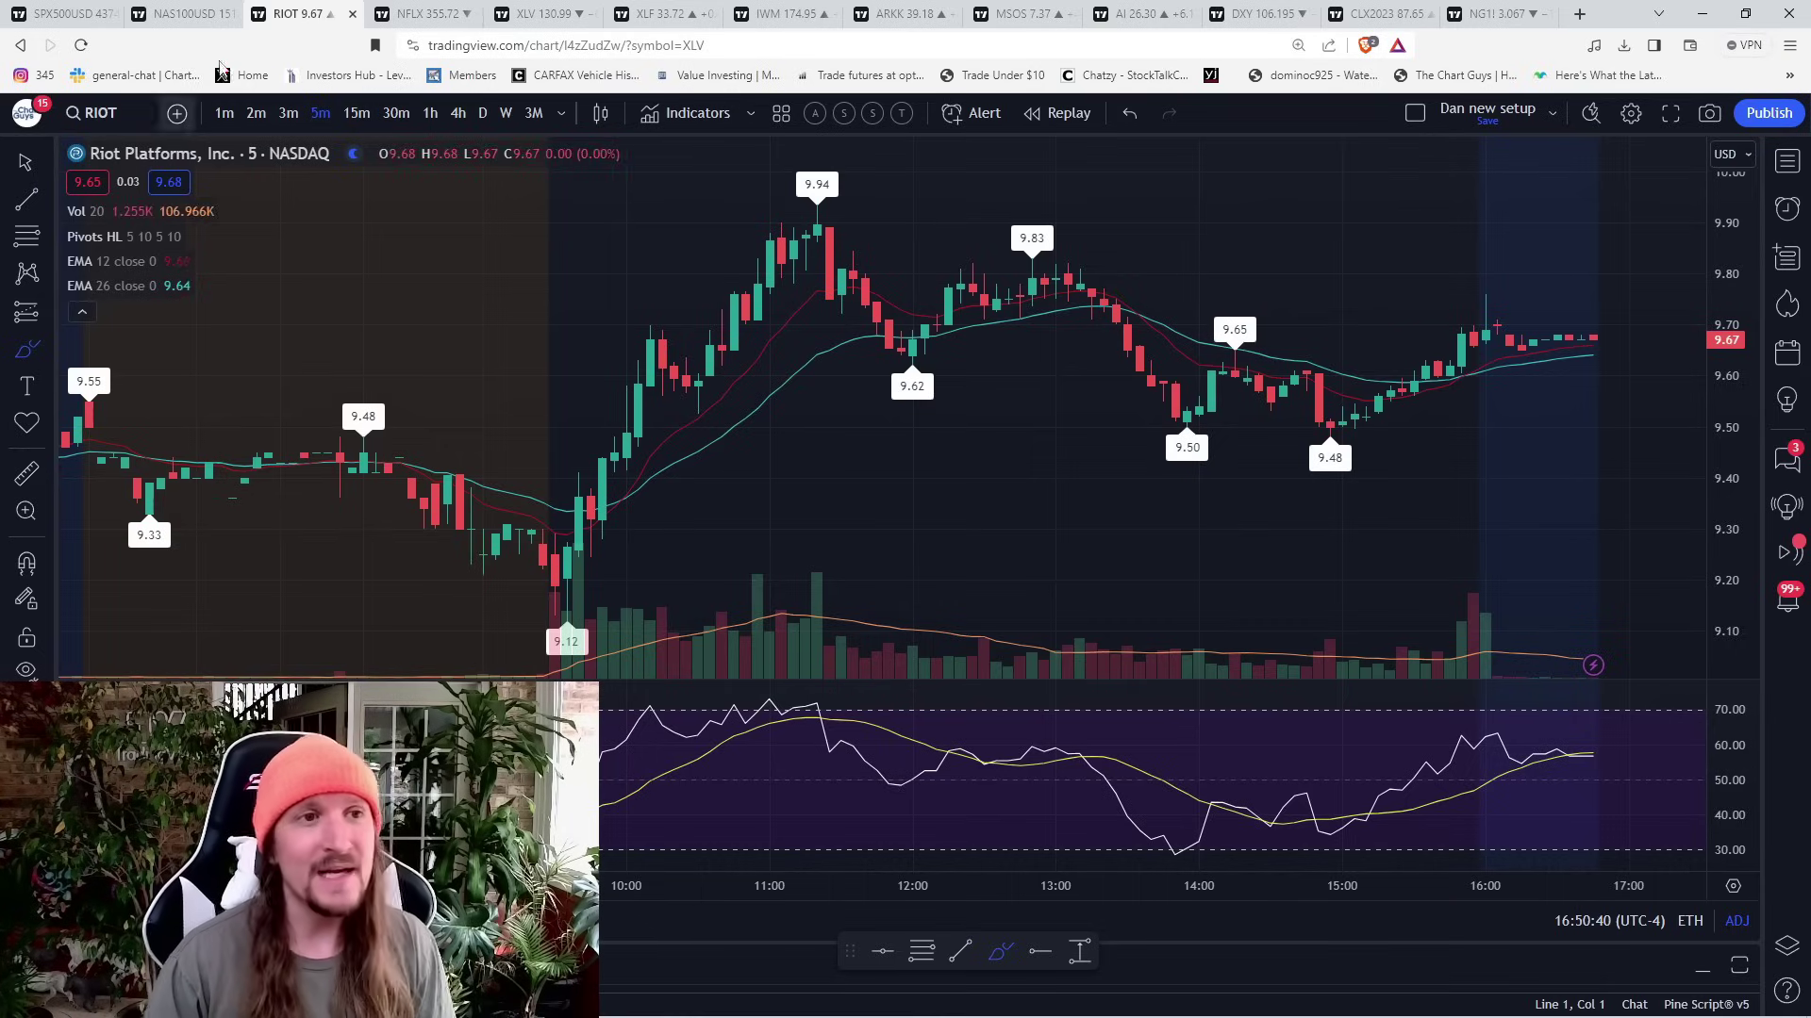
pyautogui.click(184, 13)
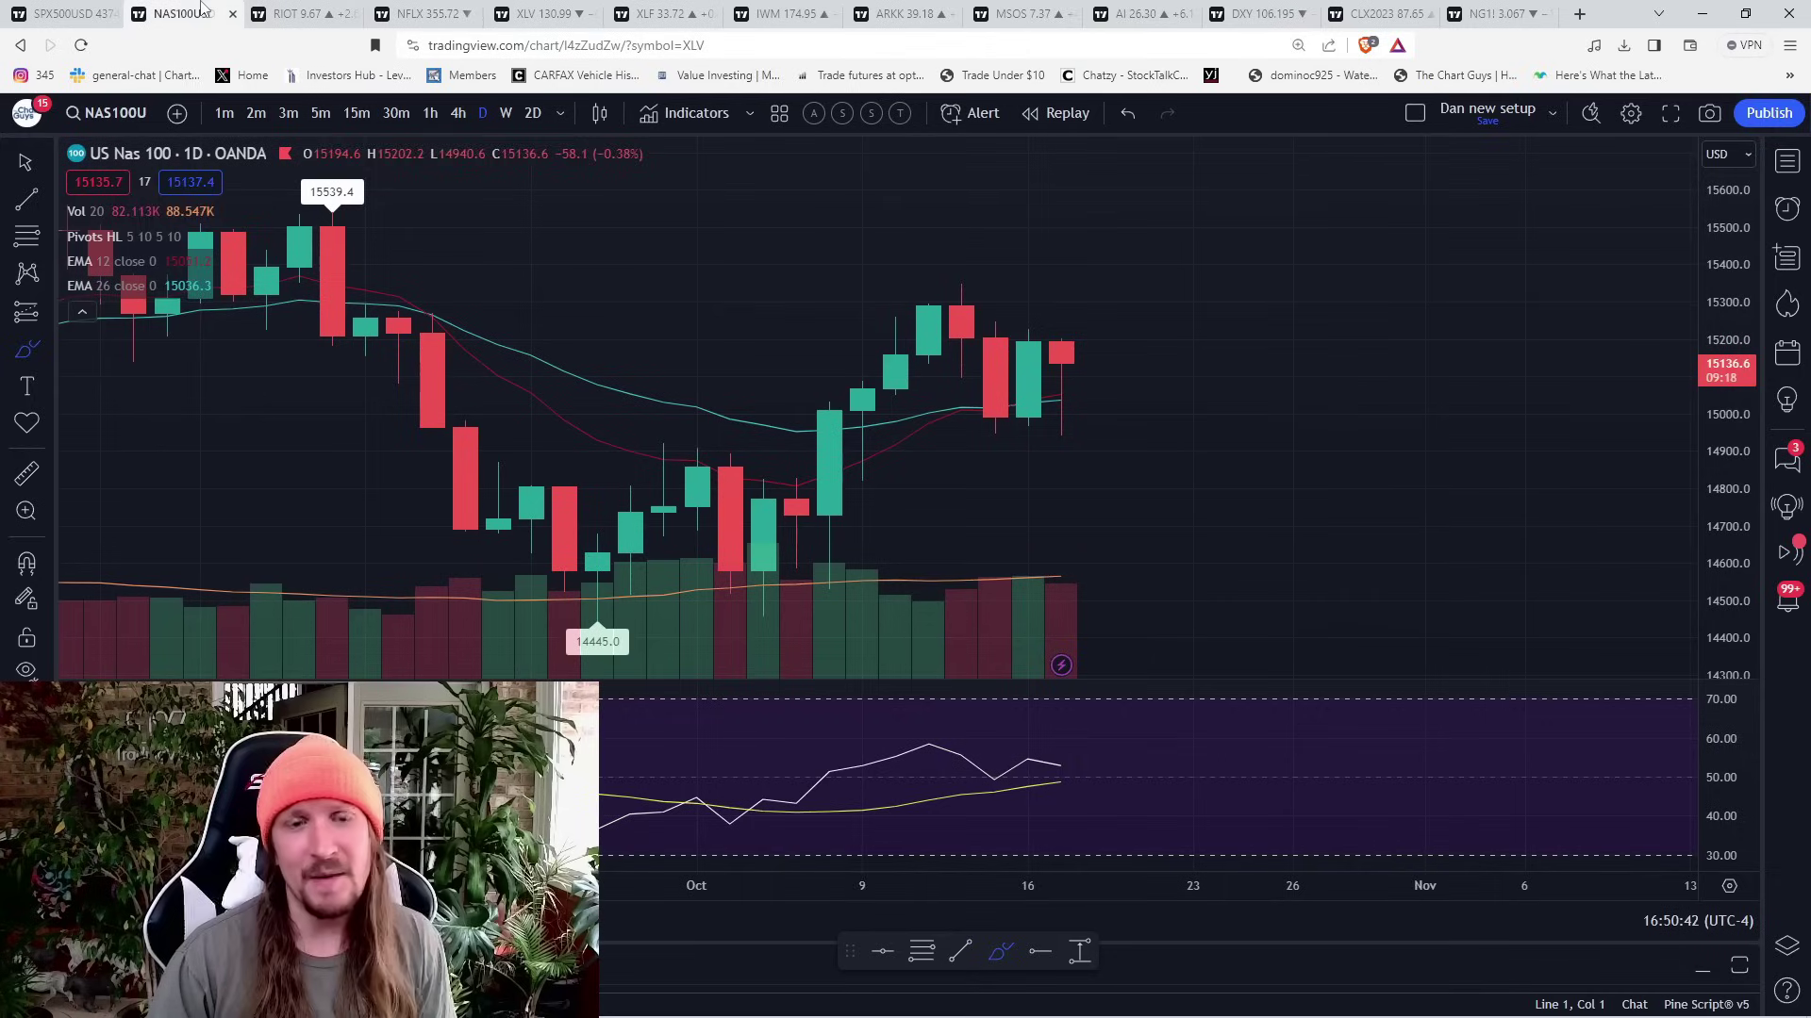
# - On Netflix, circle the 2020 highs and latest candles and sketch 700.99 to 162.71, then clear all
pyautogui.click(391, 9)
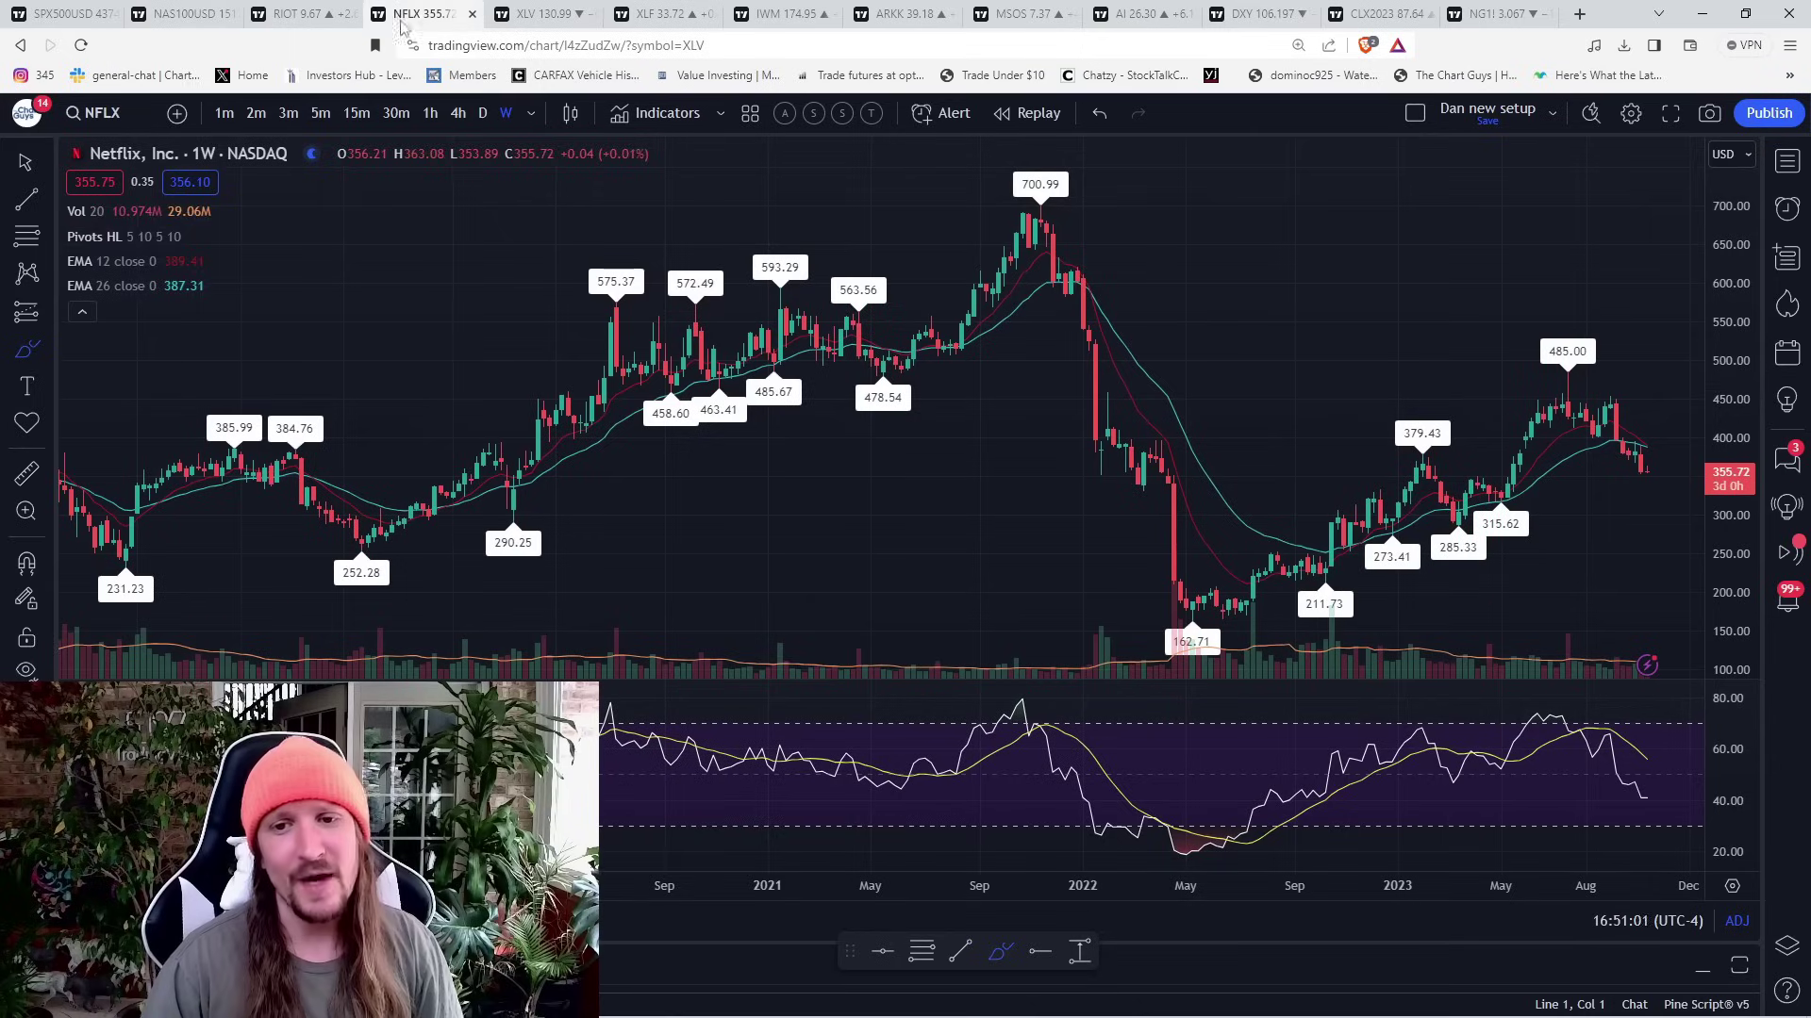
pyautogui.click(40, 353)
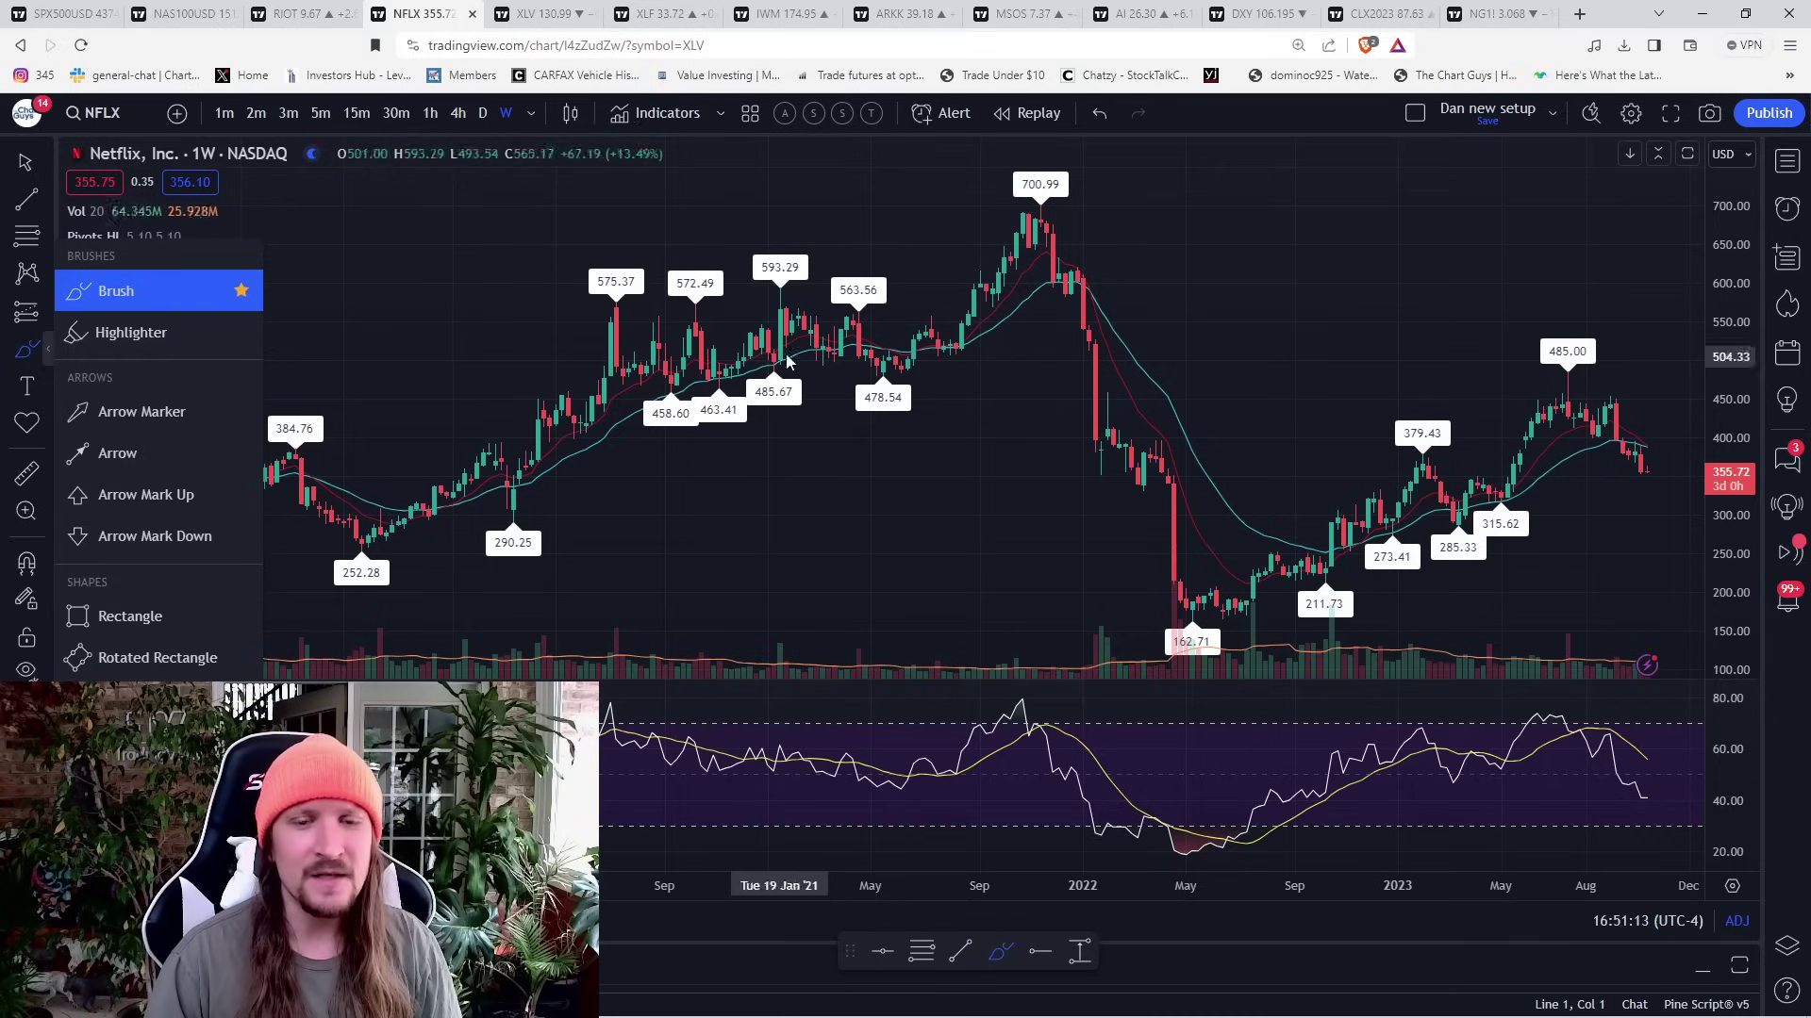
pyautogui.moveTo(741, 337)
pyautogui.mouseDown()
pyautogui.moveTo(555, 322)
pyautogui.moveTo(622, 434)
pyautogui.moveTo(835, 377)
pyautogui.moveTo(573, 332)
pyautogui.mouseUp()
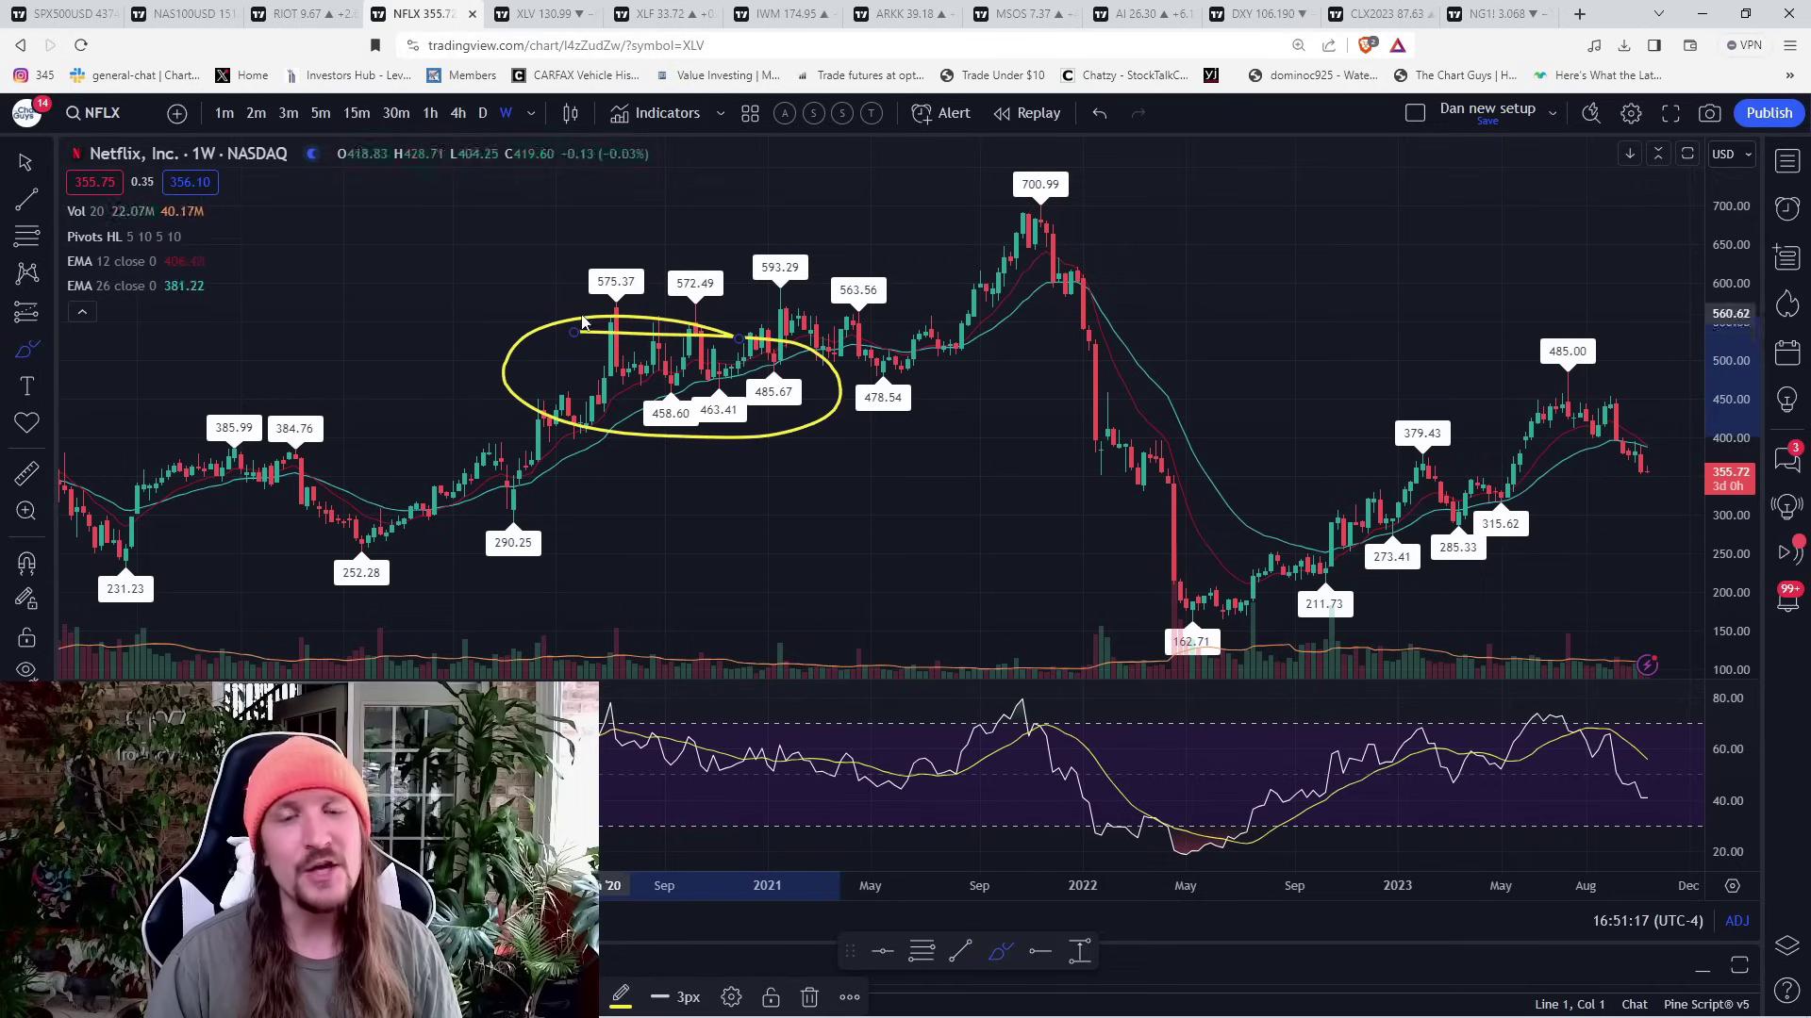
pyautogui.moveTo(1636, 427)
pyautogui.mouseDown()
pyautogui.moveTo(1595, 481)
pyautogui.moveTo(1673, 467)
pyautogui.moveTo(1641, 424)
pyautogui.moveTo(1597, 445)
pyautogui.mouseUp()
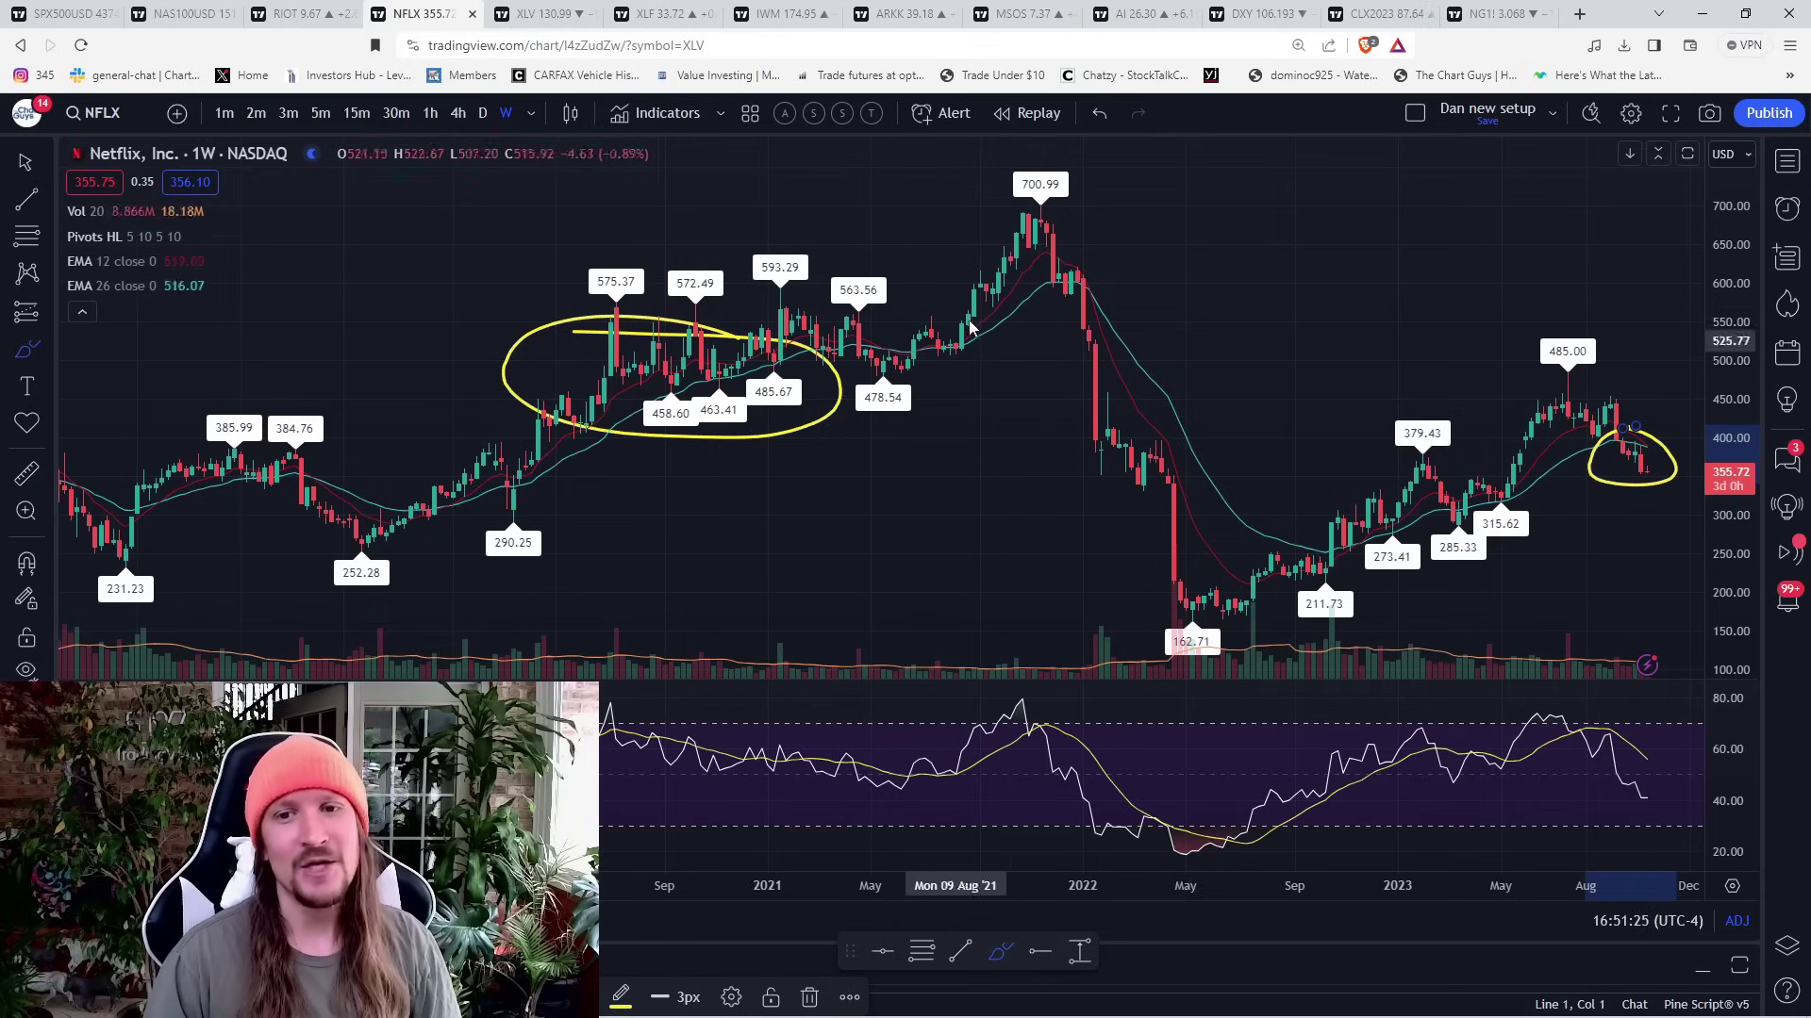
pyautogui.moveTo(1033, 200); pyautogui.dragTo(1193, 634)
pyautogui.hotkey('ctrl', 'alt', 'h')
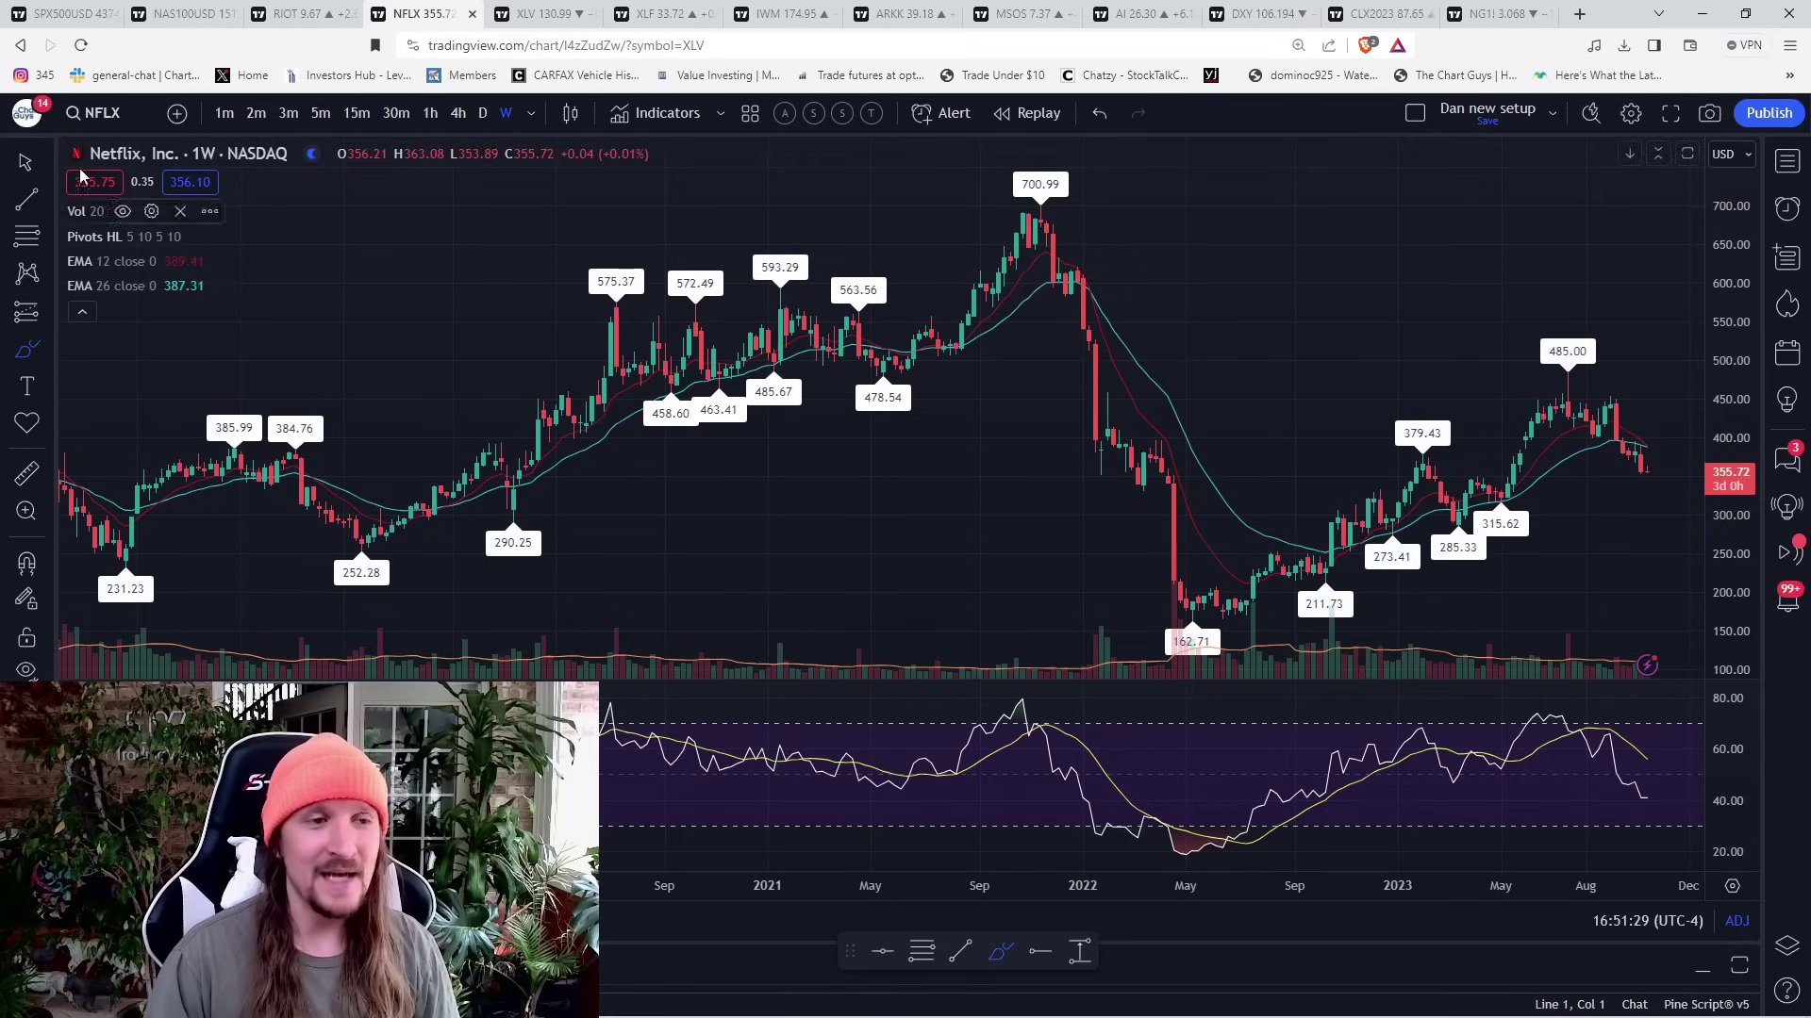
# - Sketch a yellow brush line across the Netflix chart, then delete it
pyautogui.hscroll(5, 1084, 481)
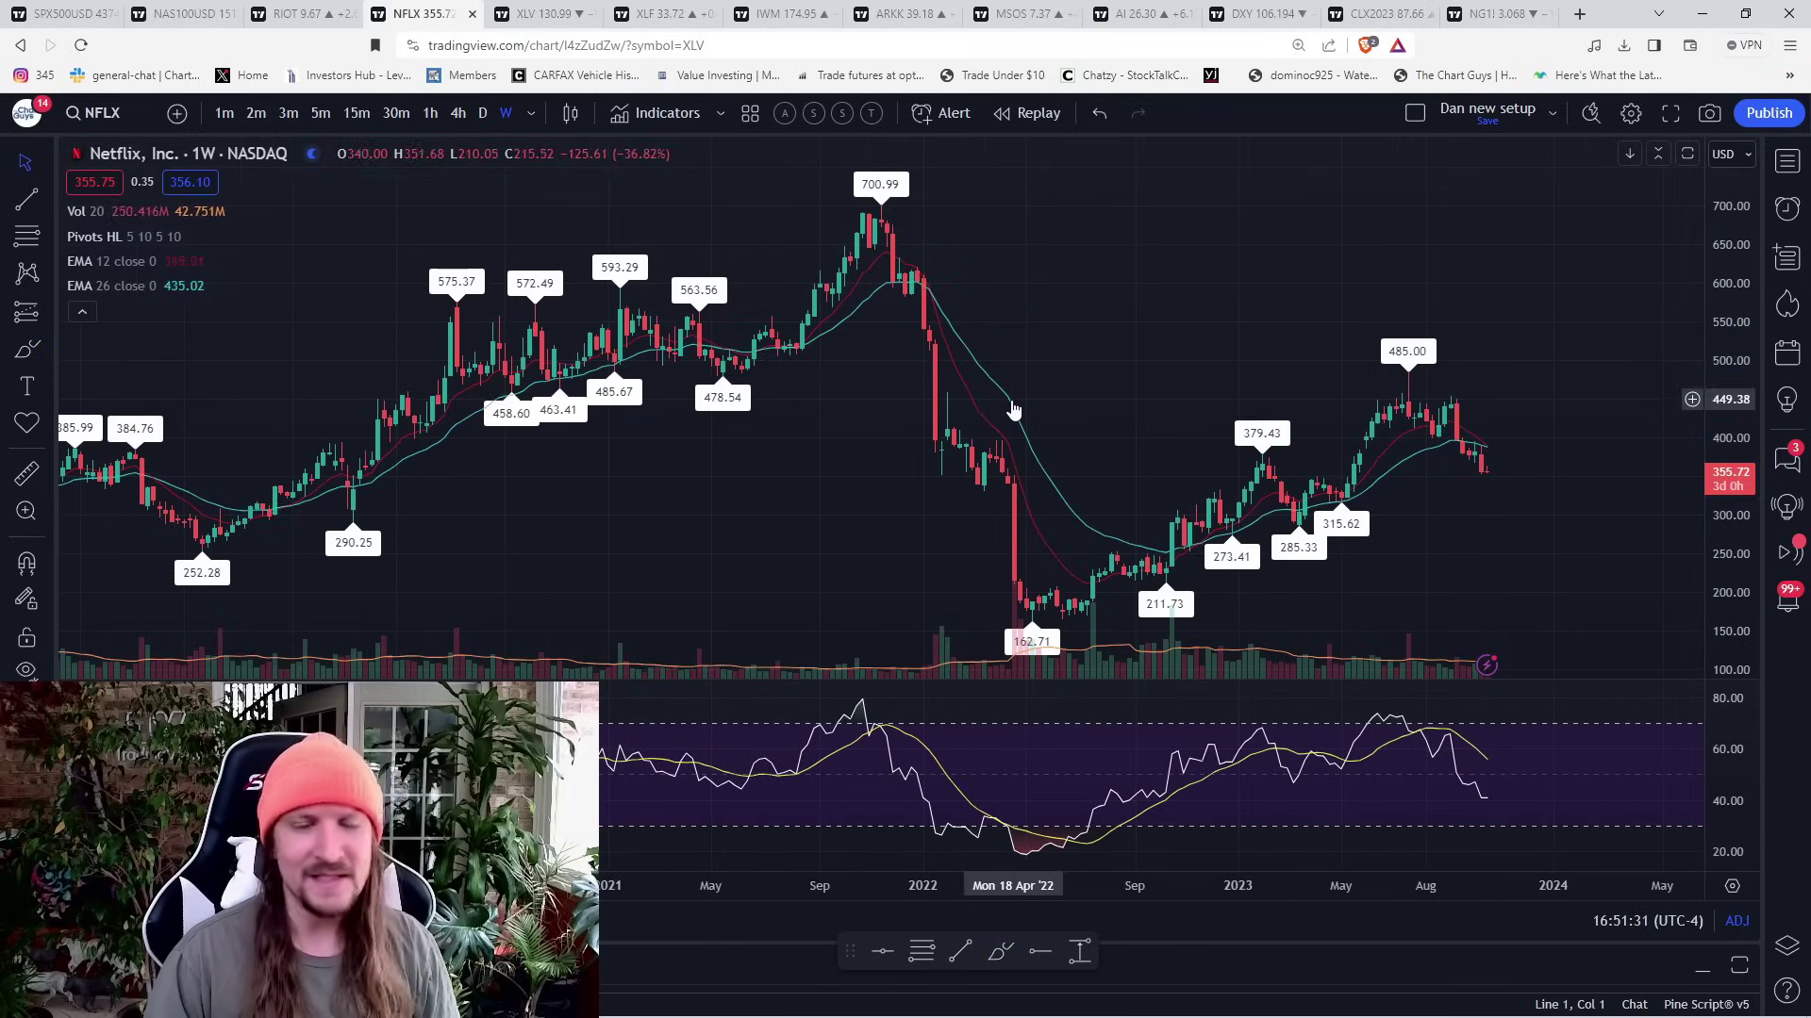
pyautogui.scroll(-3, 602, 437)
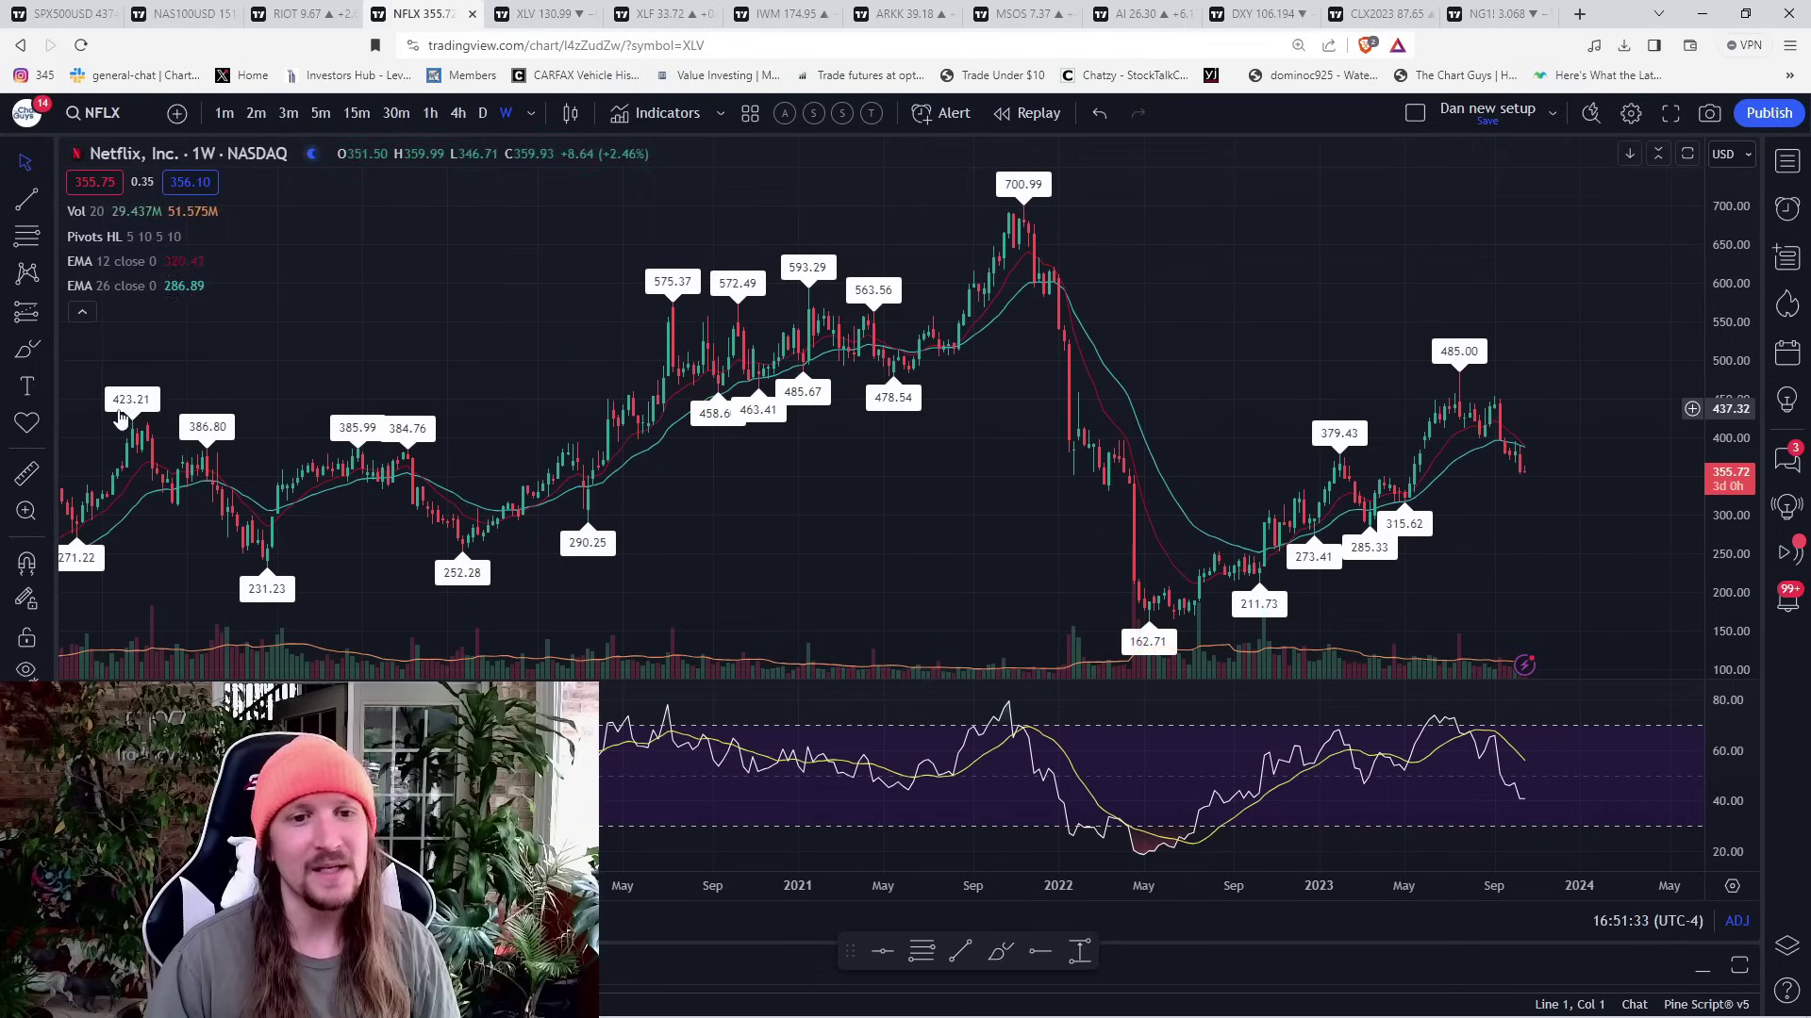
pyautogui.click(26, 349)
pyautogui.moveTo(582, 519)
pyautogui.mouseDown()
pyautogui.moveTo(973, 248)
pyautogui.moveTo(1198, 613)
pyautogui.mouseUp()
pyautogui.click(26, 710)
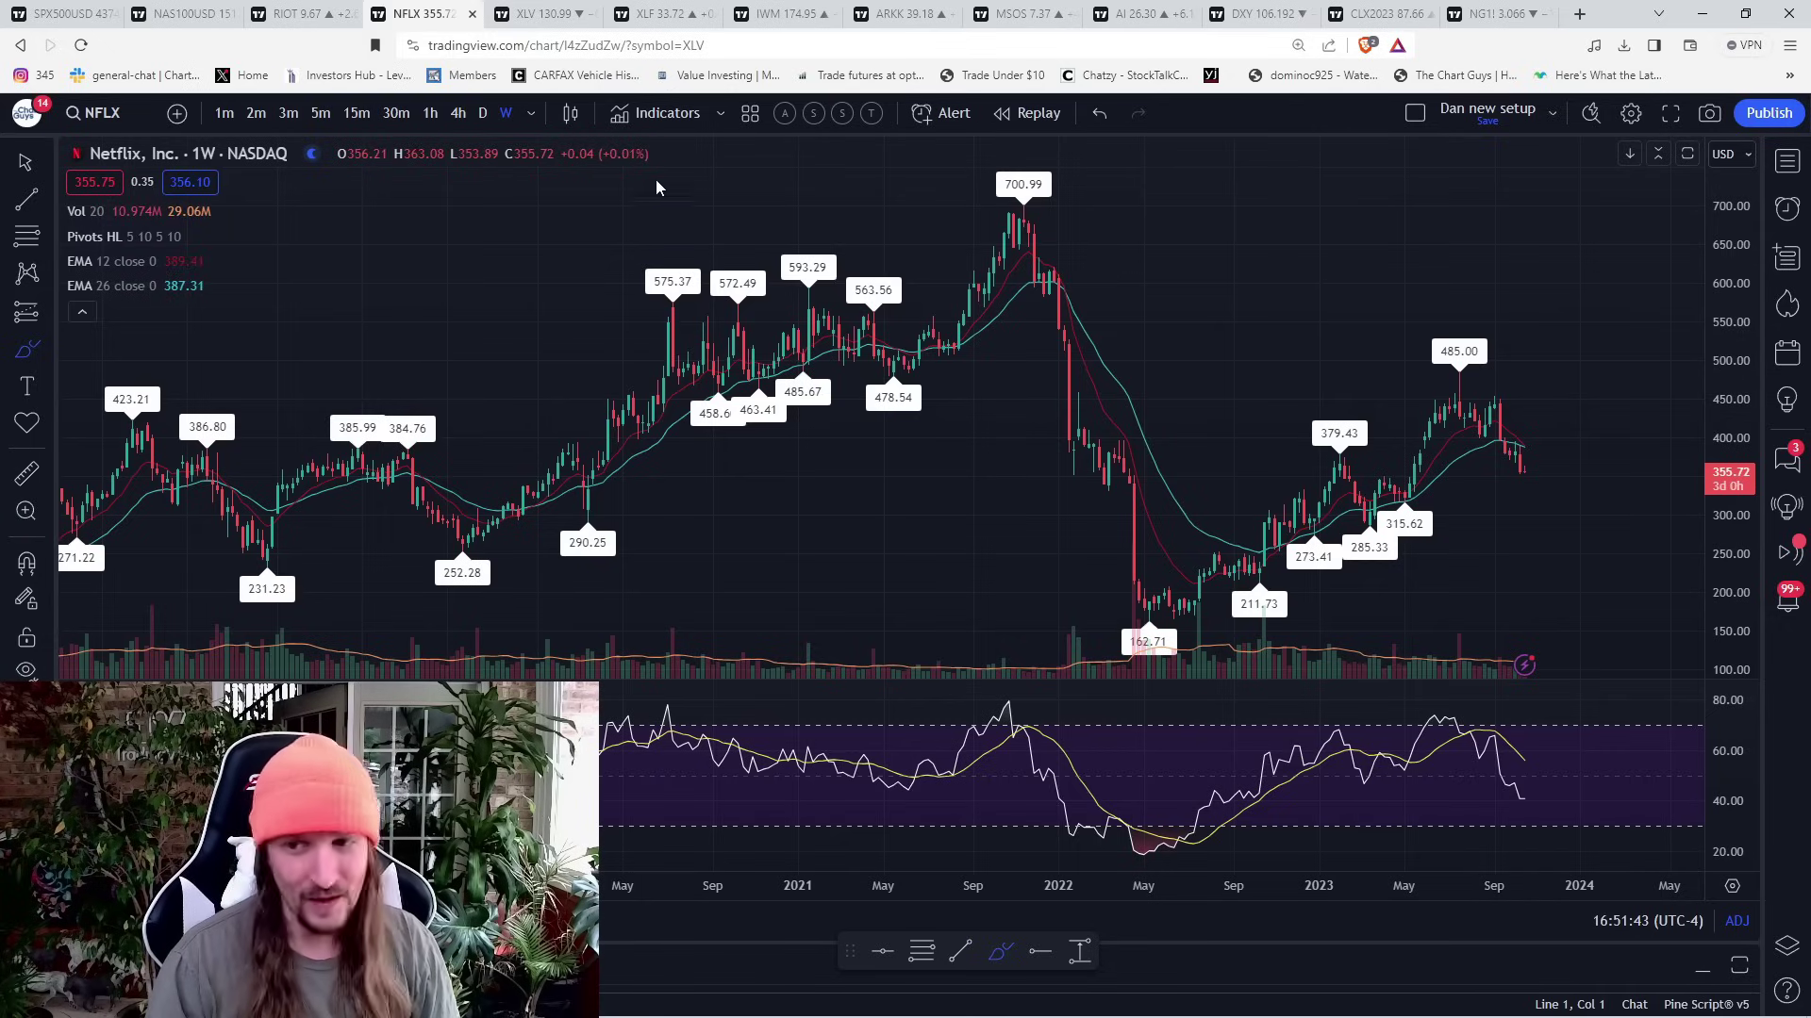
# - Put Netflix on 3M candles and trace the 2021 high to 2022 low and back in yellow
pyautogui.scroll(3, 658, 217)
pyautogui.scroll(-3, 661, 230)
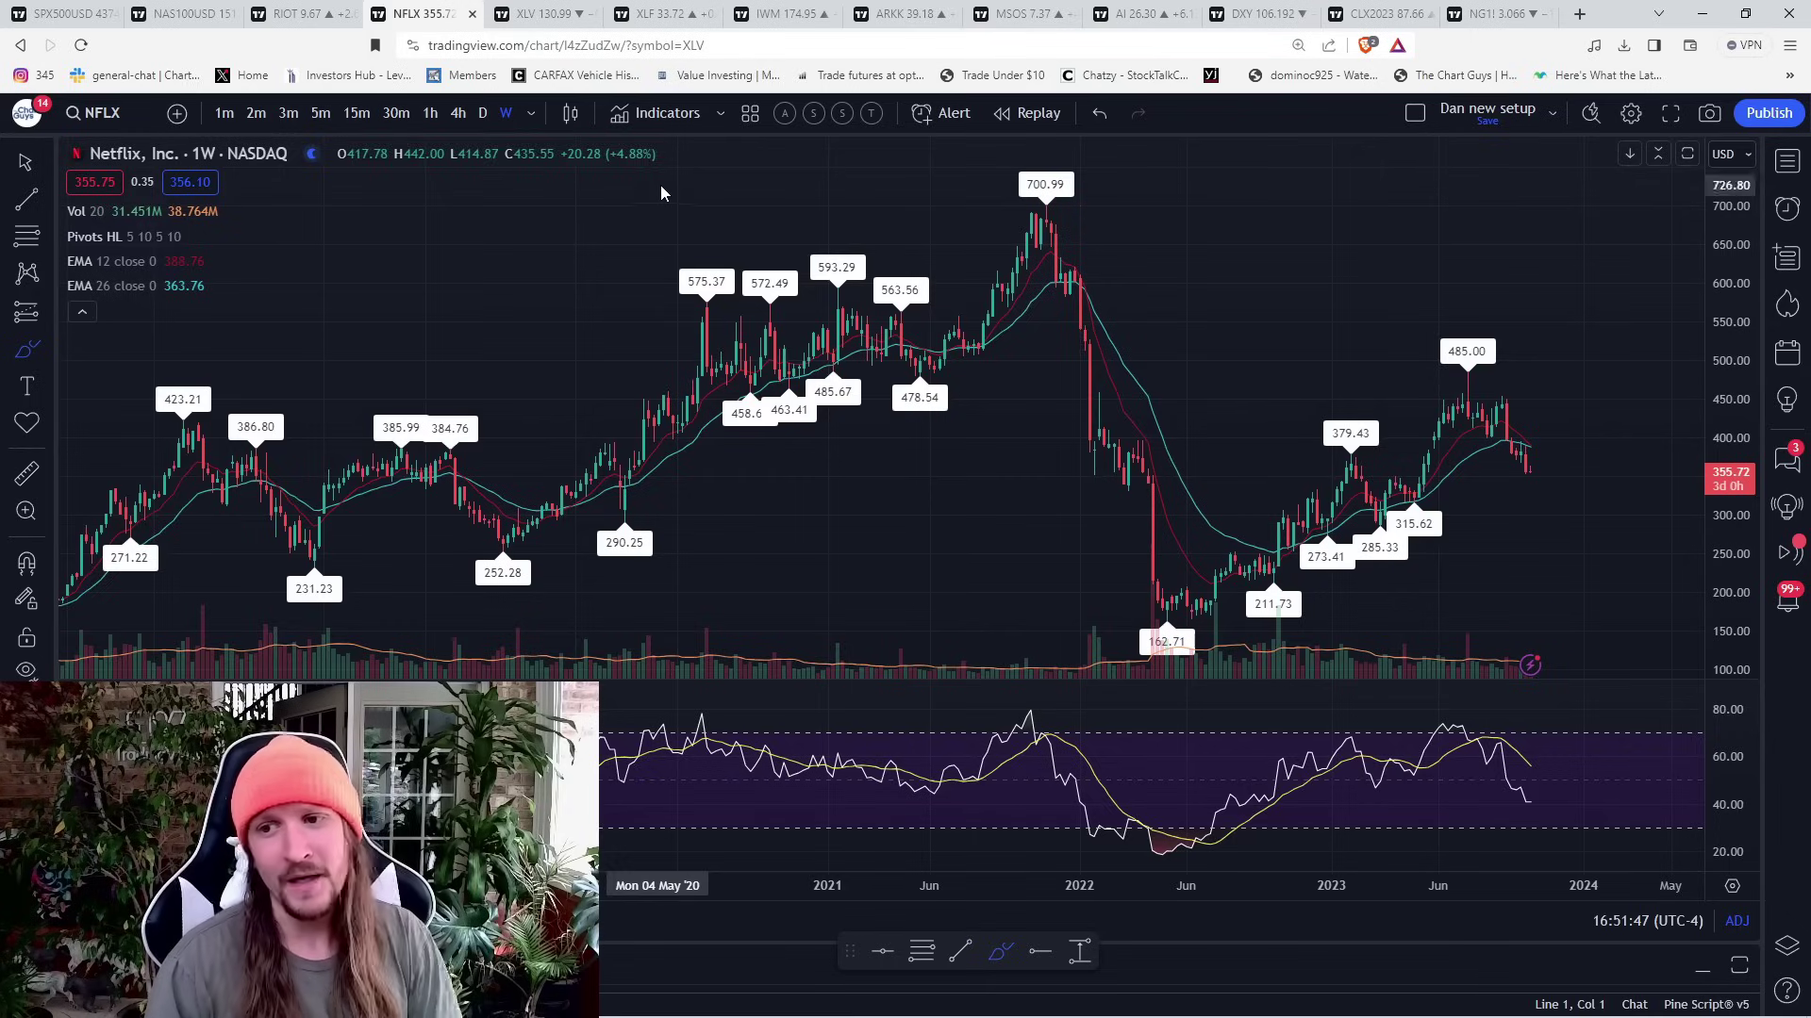
pyautogui.scroll(3, 1018, 315)
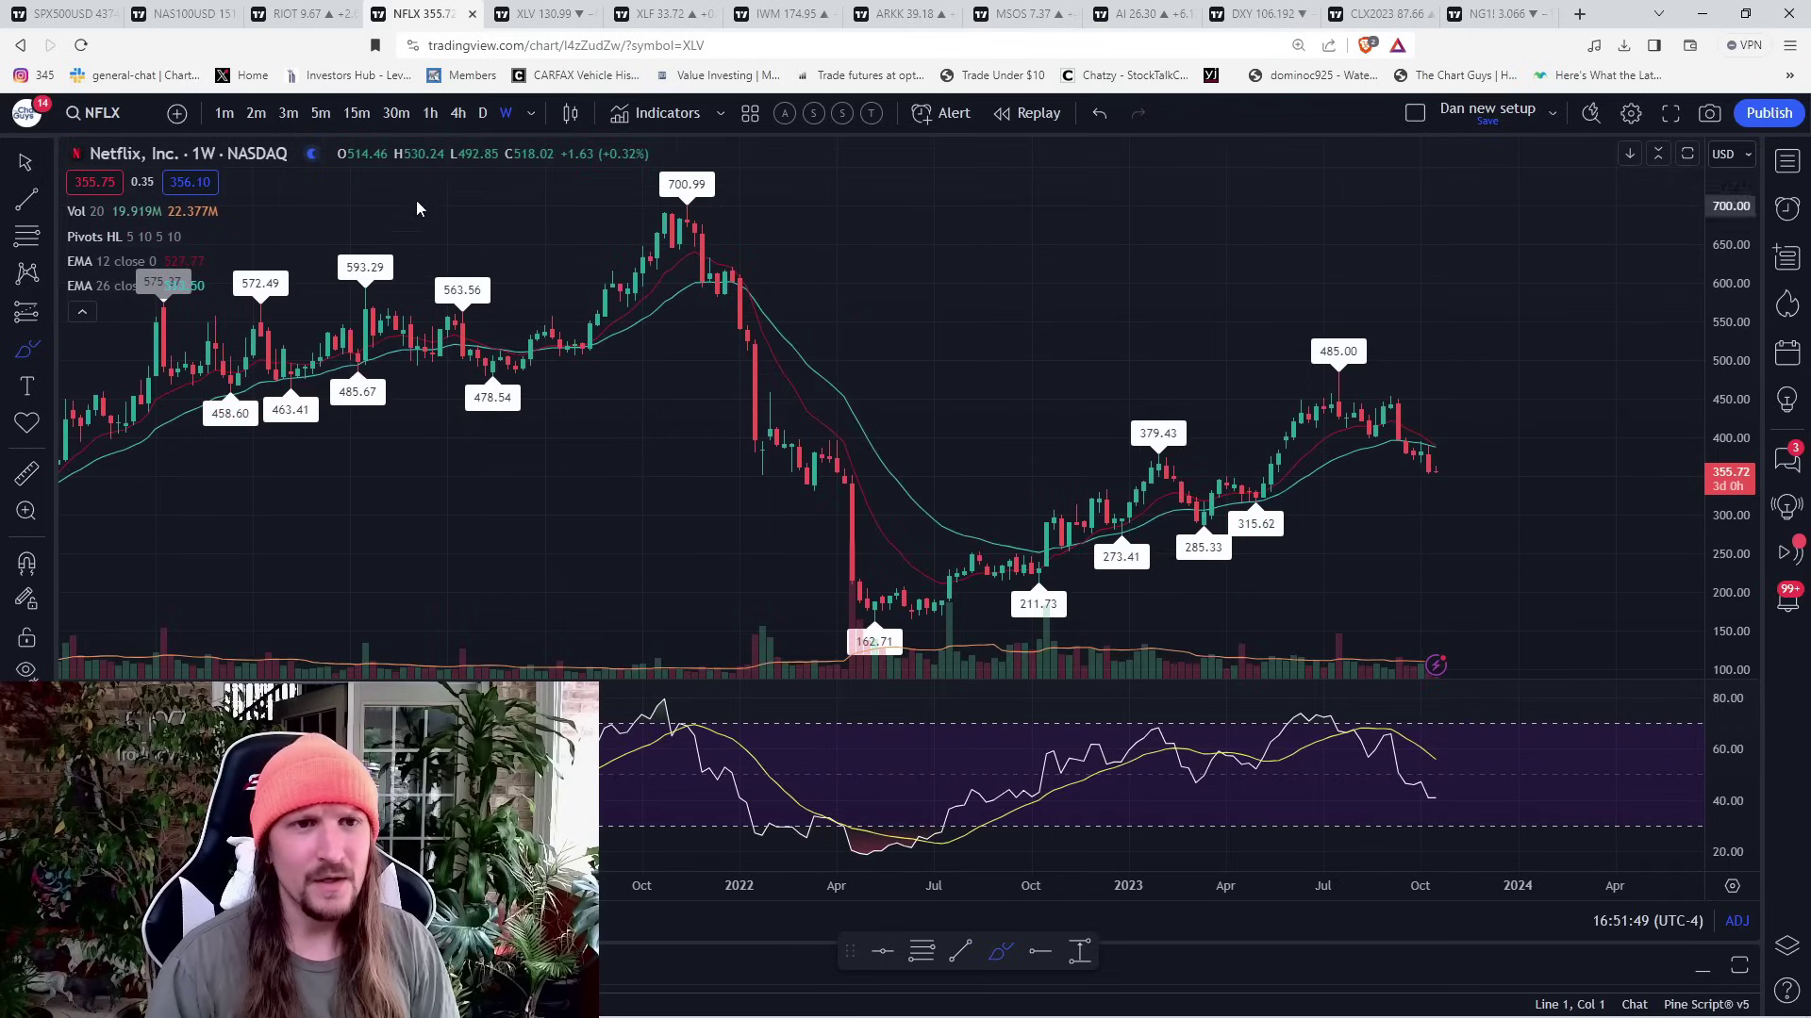
pyautogui.click(478, 119)
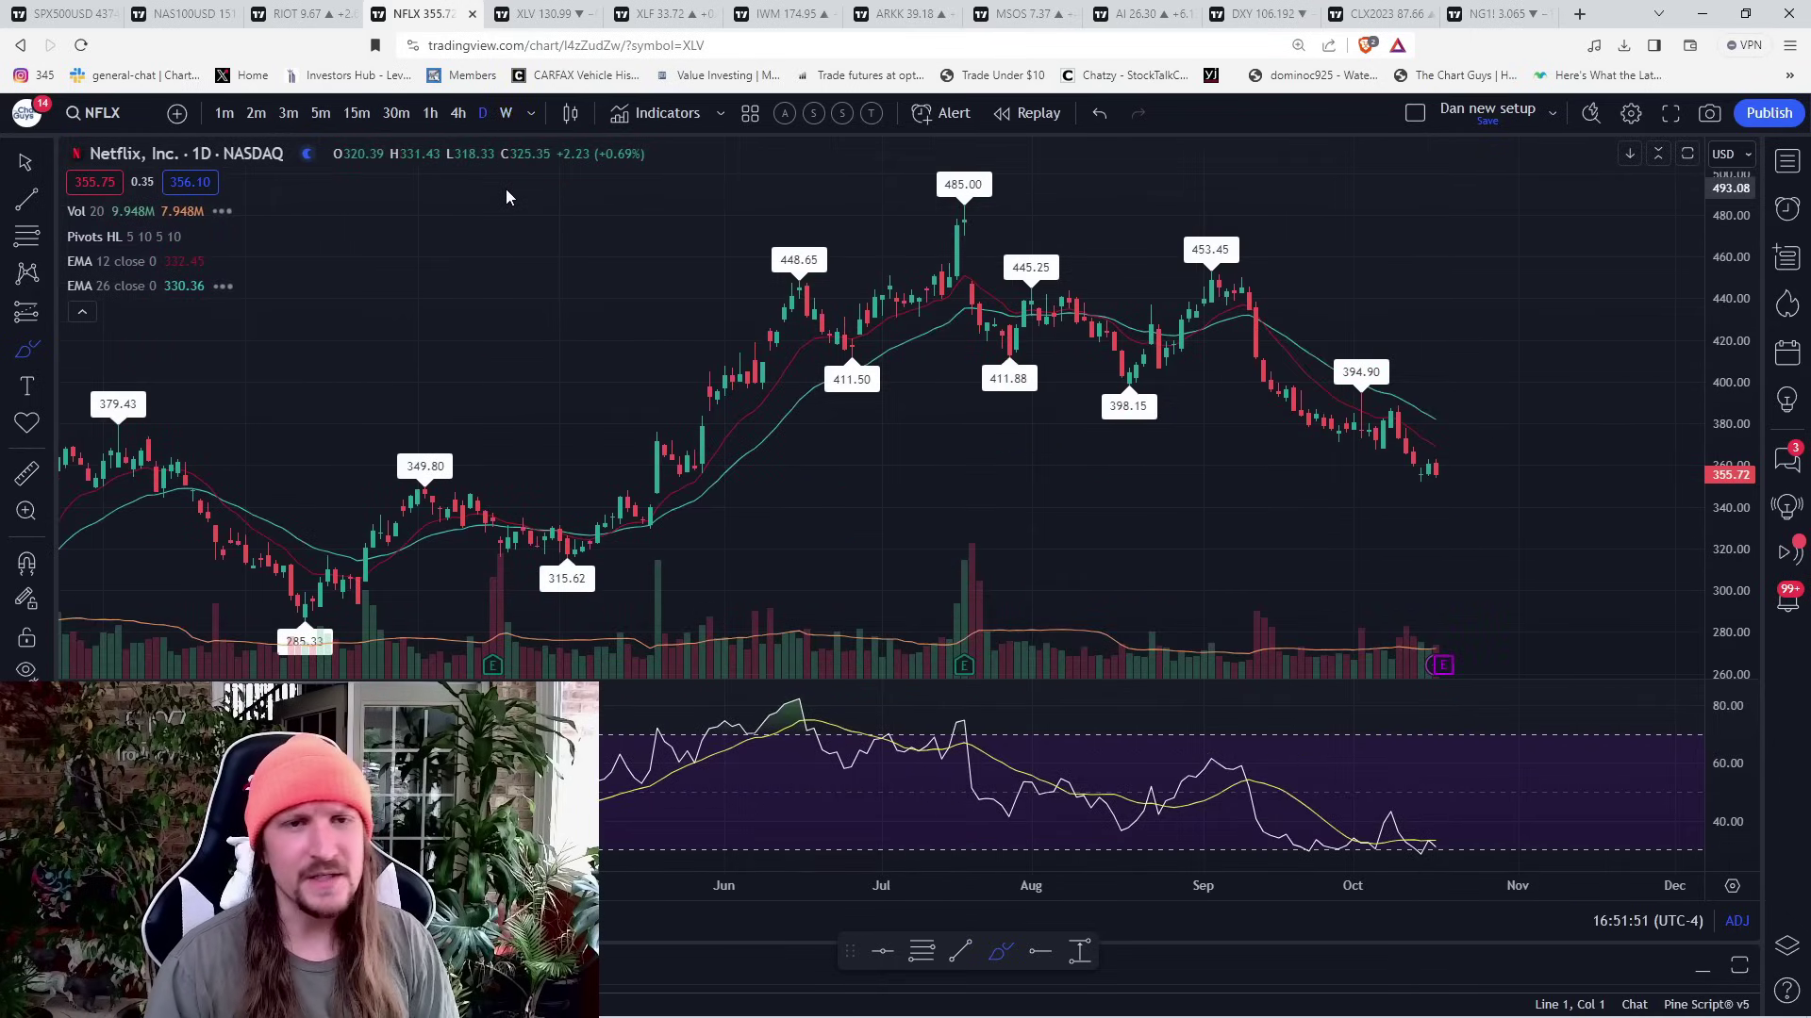
pyautogui.write('3M')
pyautogui.press('Return')
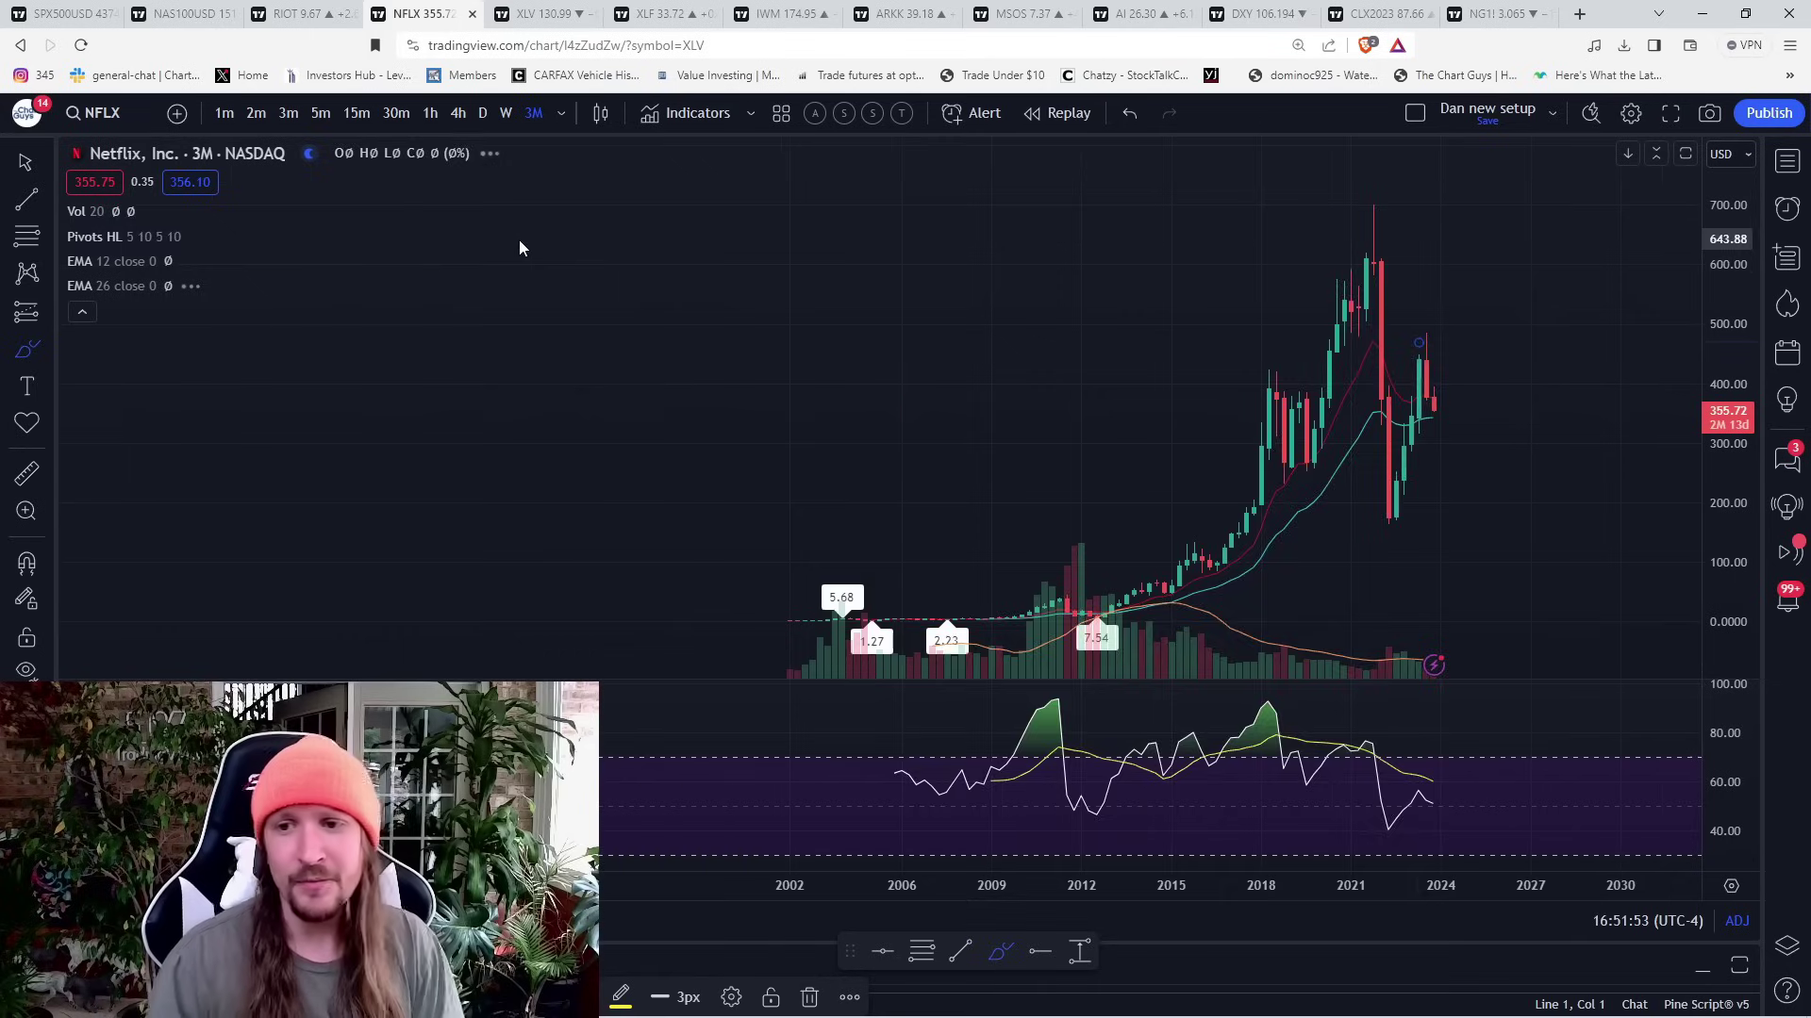
pyautogui.scroll(5, 554, 269)
pyautogui.moveTo(660, 184)
pyautogui.mouseDown()
pyautogui.moveTo(790, 492)
pyautogui.moveTo(824, 332)
pyautogui.moveTo(893, 471)
pyautogui.mouseUp()
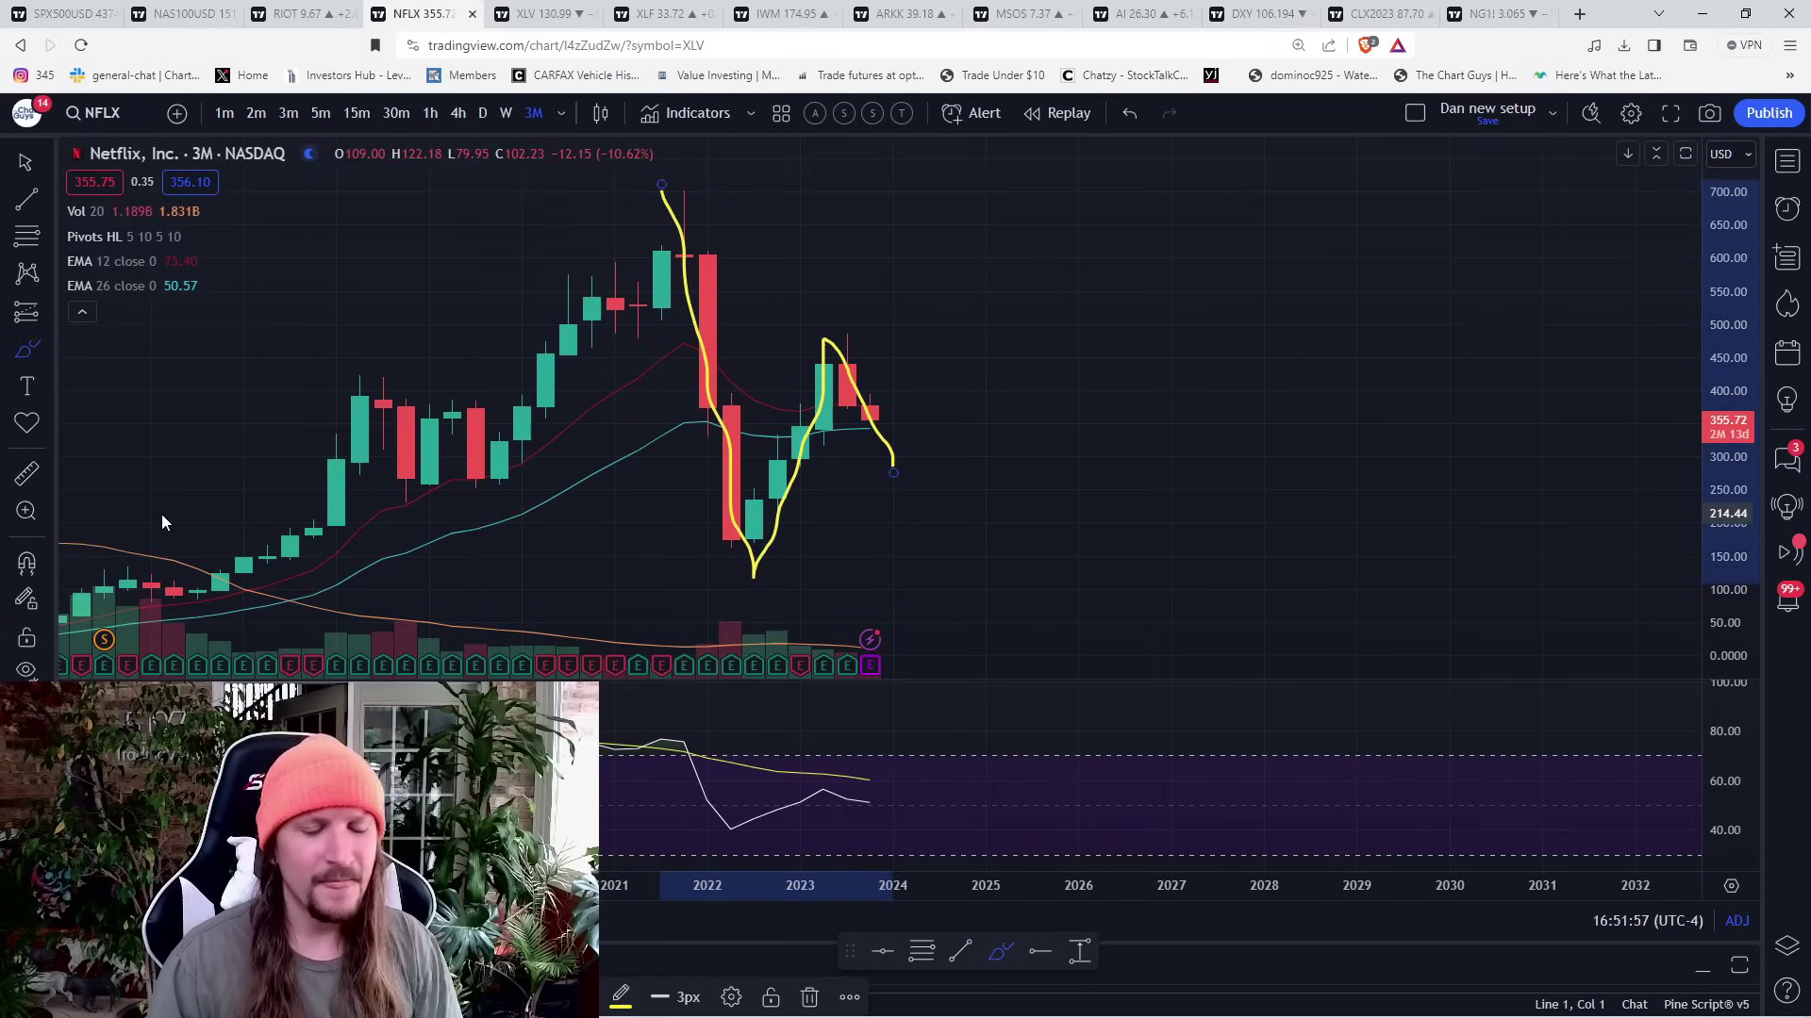
# - Switch to Boeing and brush its swings down from the 435.56 high, then move to XLV
pyautogui.press('space')
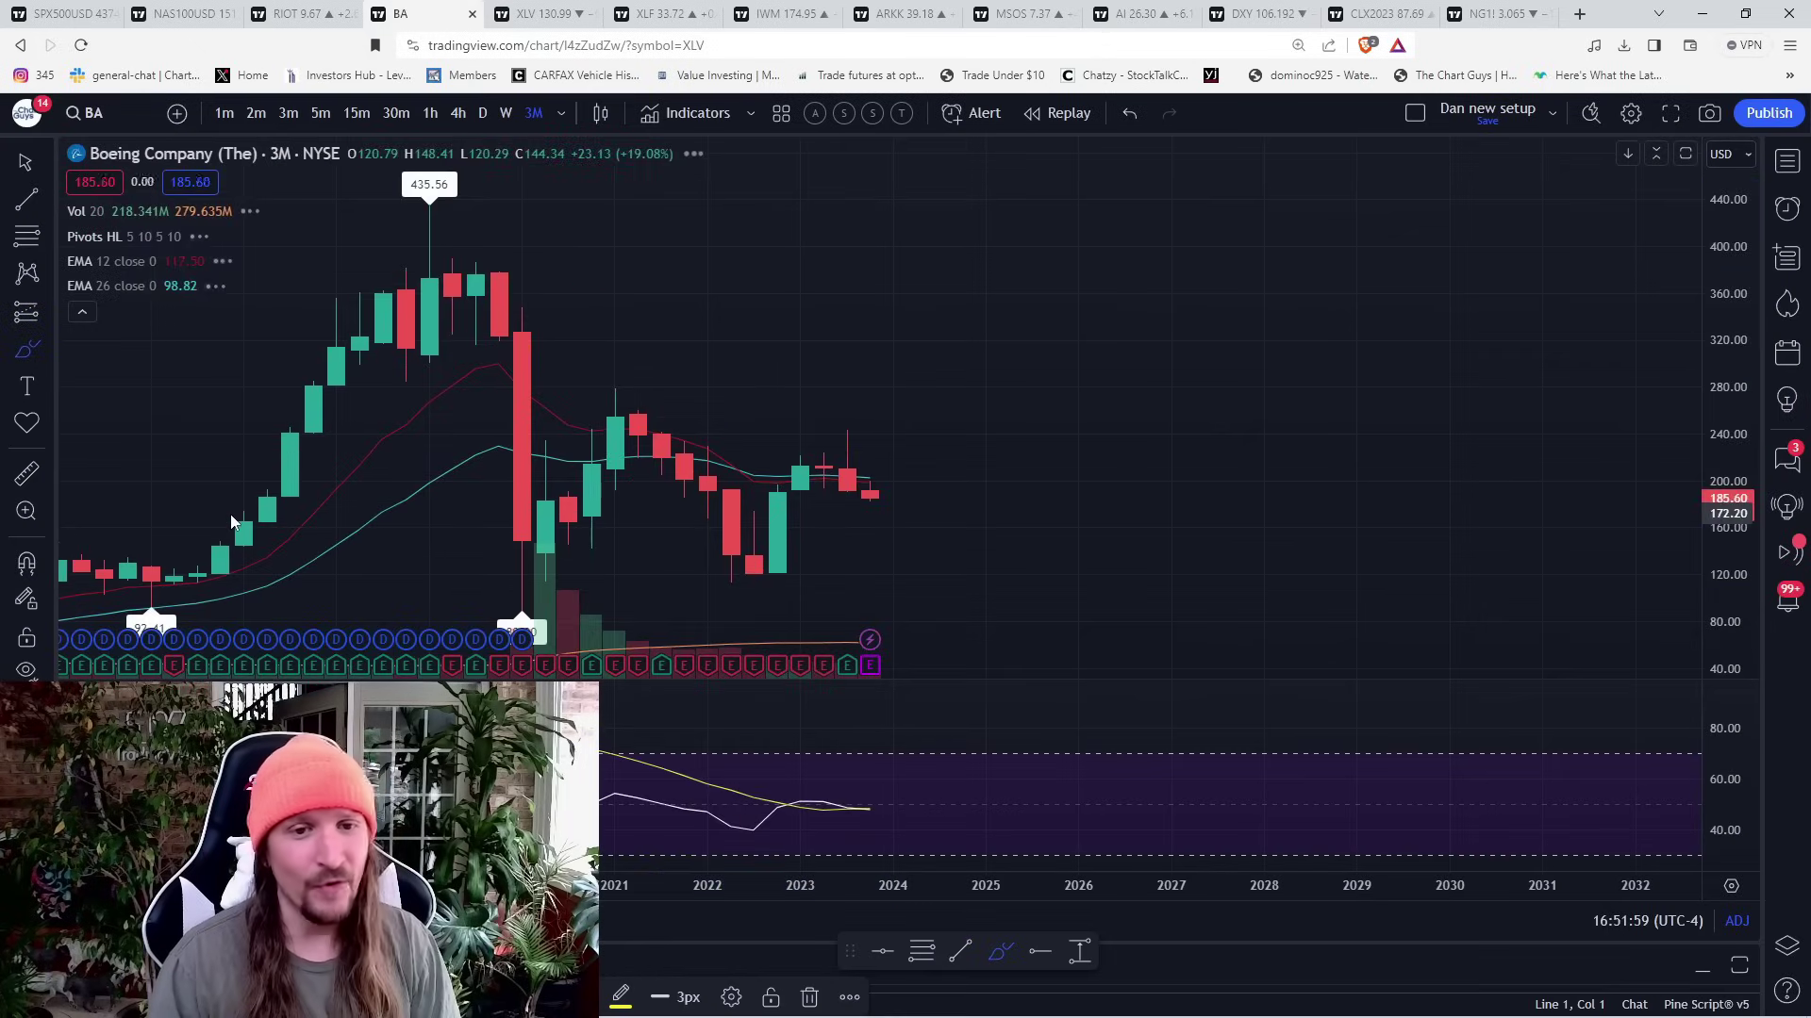
pyautogui.moveTo(430, 195)
pyautogui.mouseDown()
pyautogui.moveTo(564, 570)
pyautogui.moveTo(637, 385)
pyautogui.moveTo(741, 584)
pyautogui.moveTo(848, 439)
pyautogui.moveTo(918, 555)
pyautogui.mouseUp()
pyautogui.scroll(-3, 198, 505)
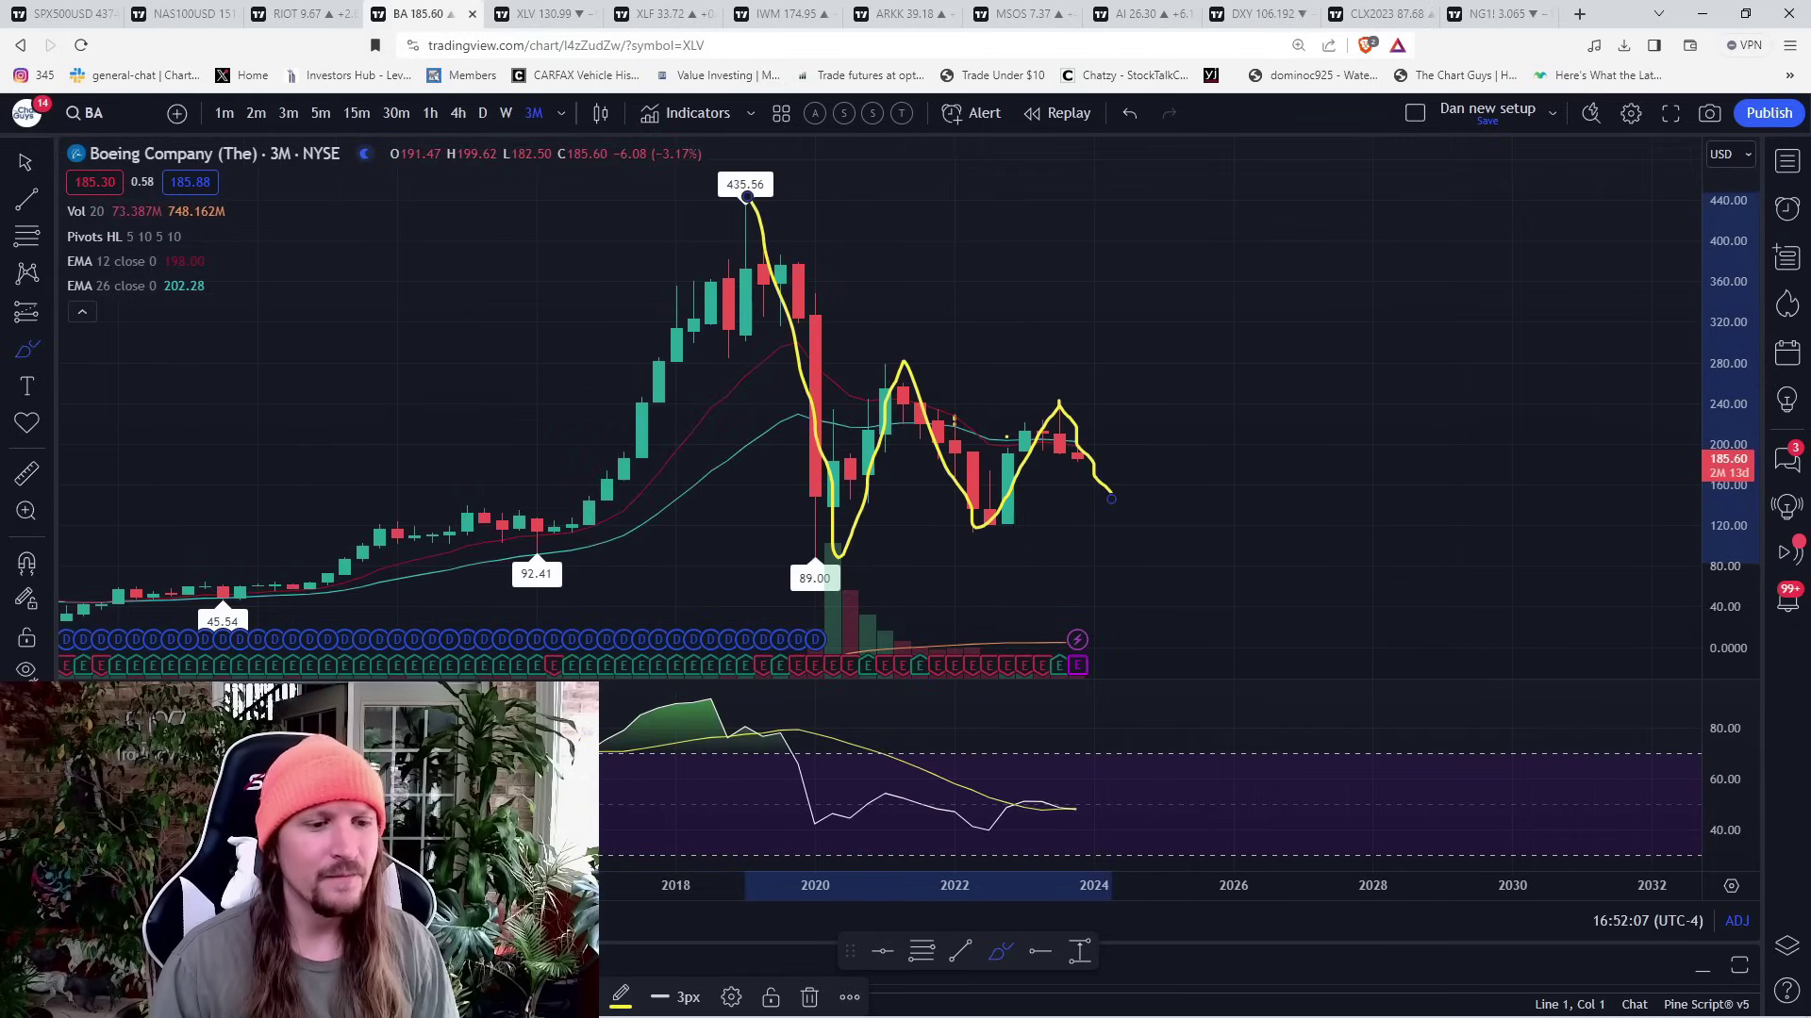
pyautogui.hotkey('ctrl', 'Tab')
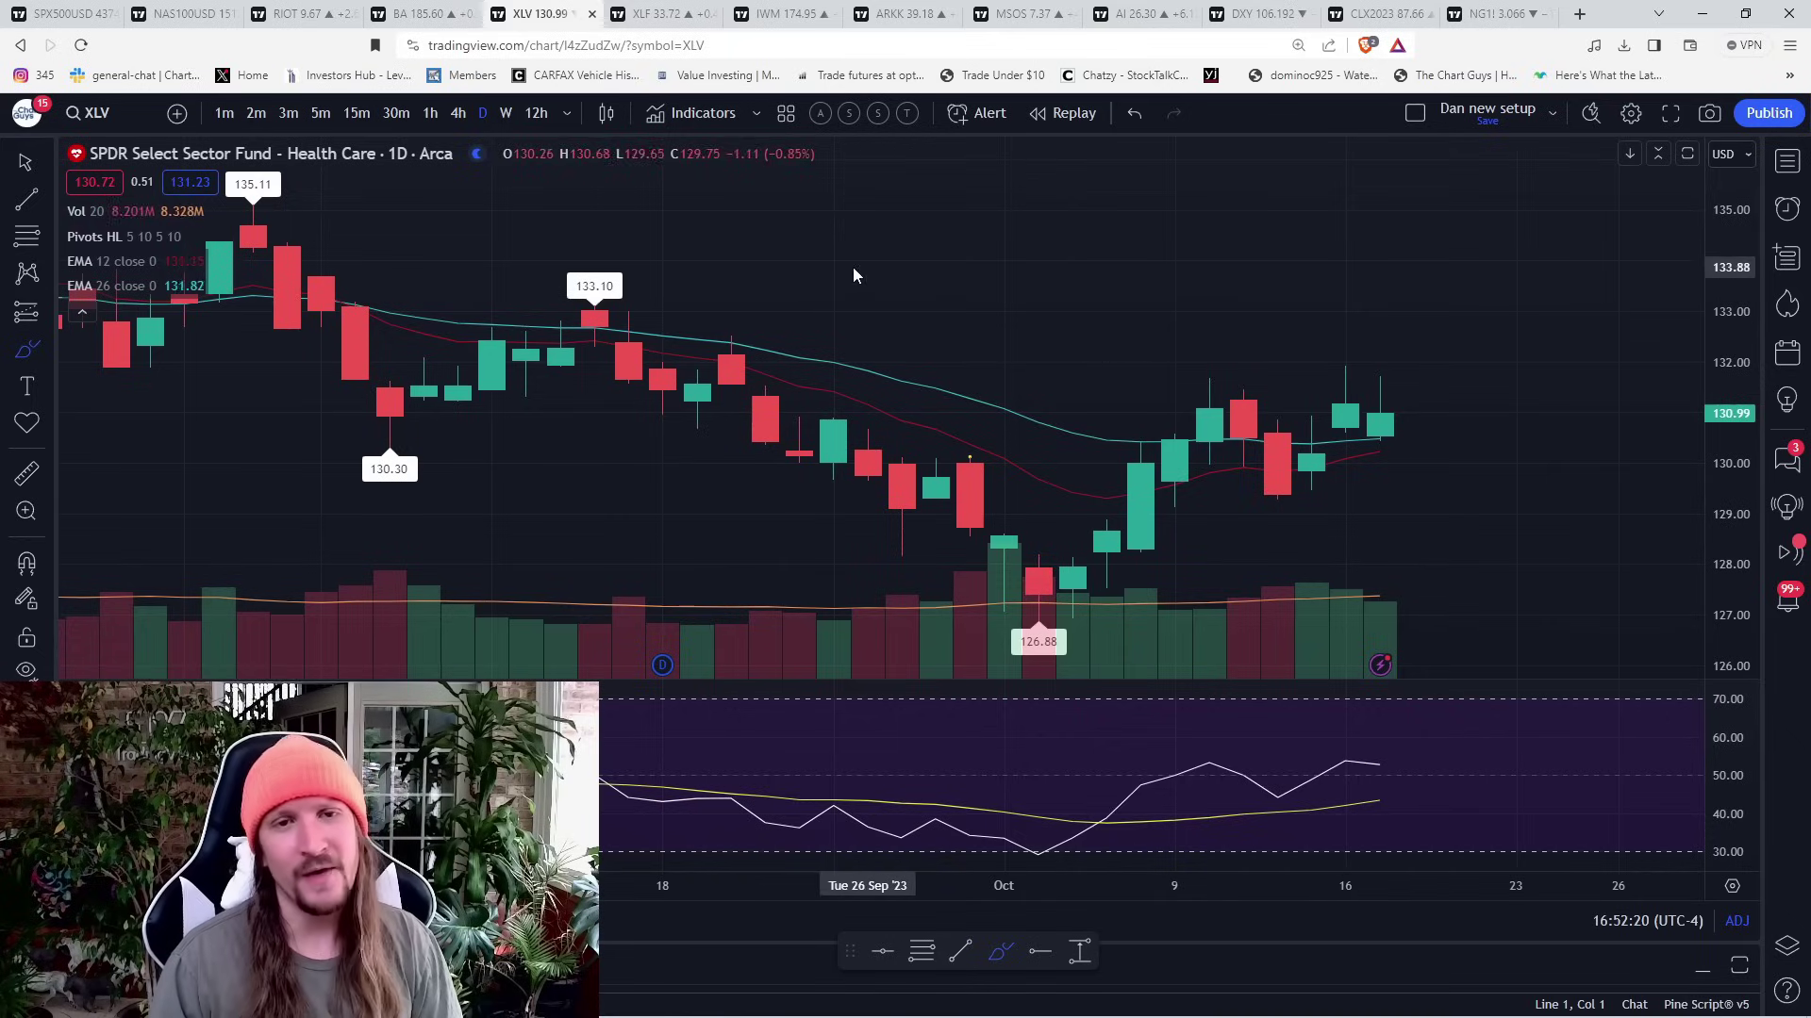
# - Open the XLF Financial Select Sector daily chart
pyautogui.click(660, 15)
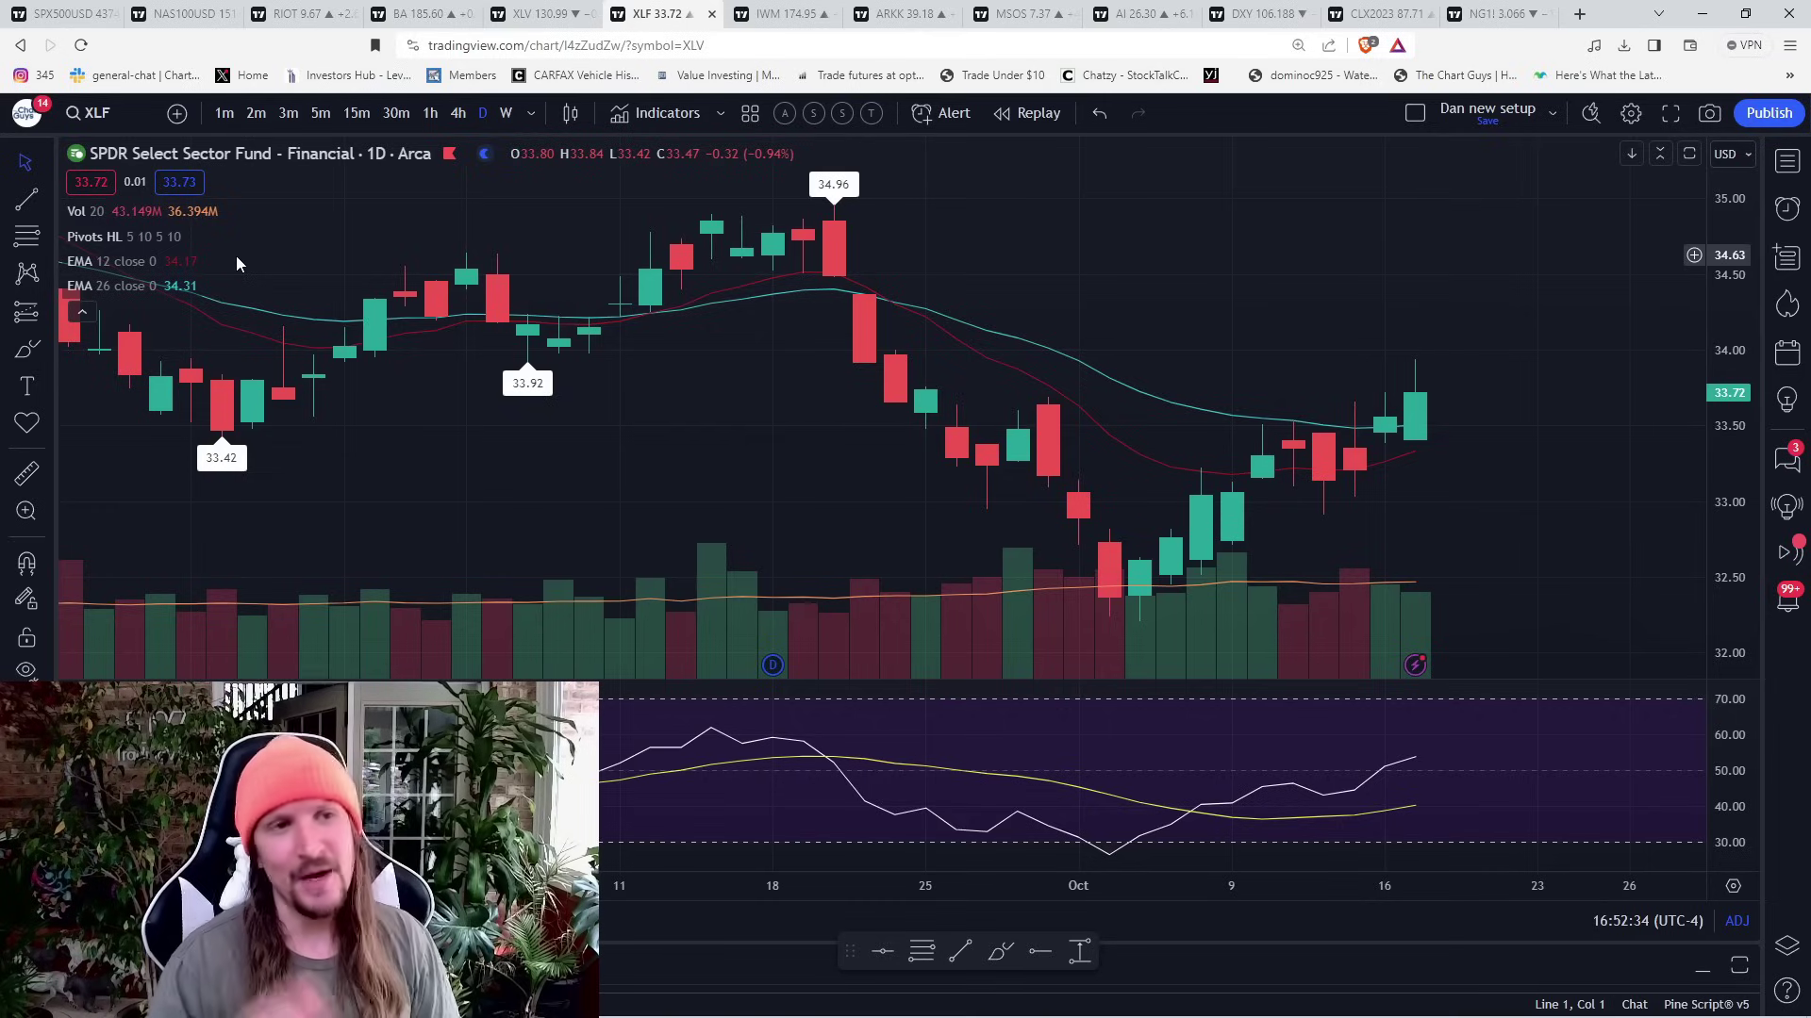
# - On 5-minute XLF candles, brush a stroke up from the 33.37 low, then delete it
pyautogui.click(293, 112)
pyautogui.click(319, 112)
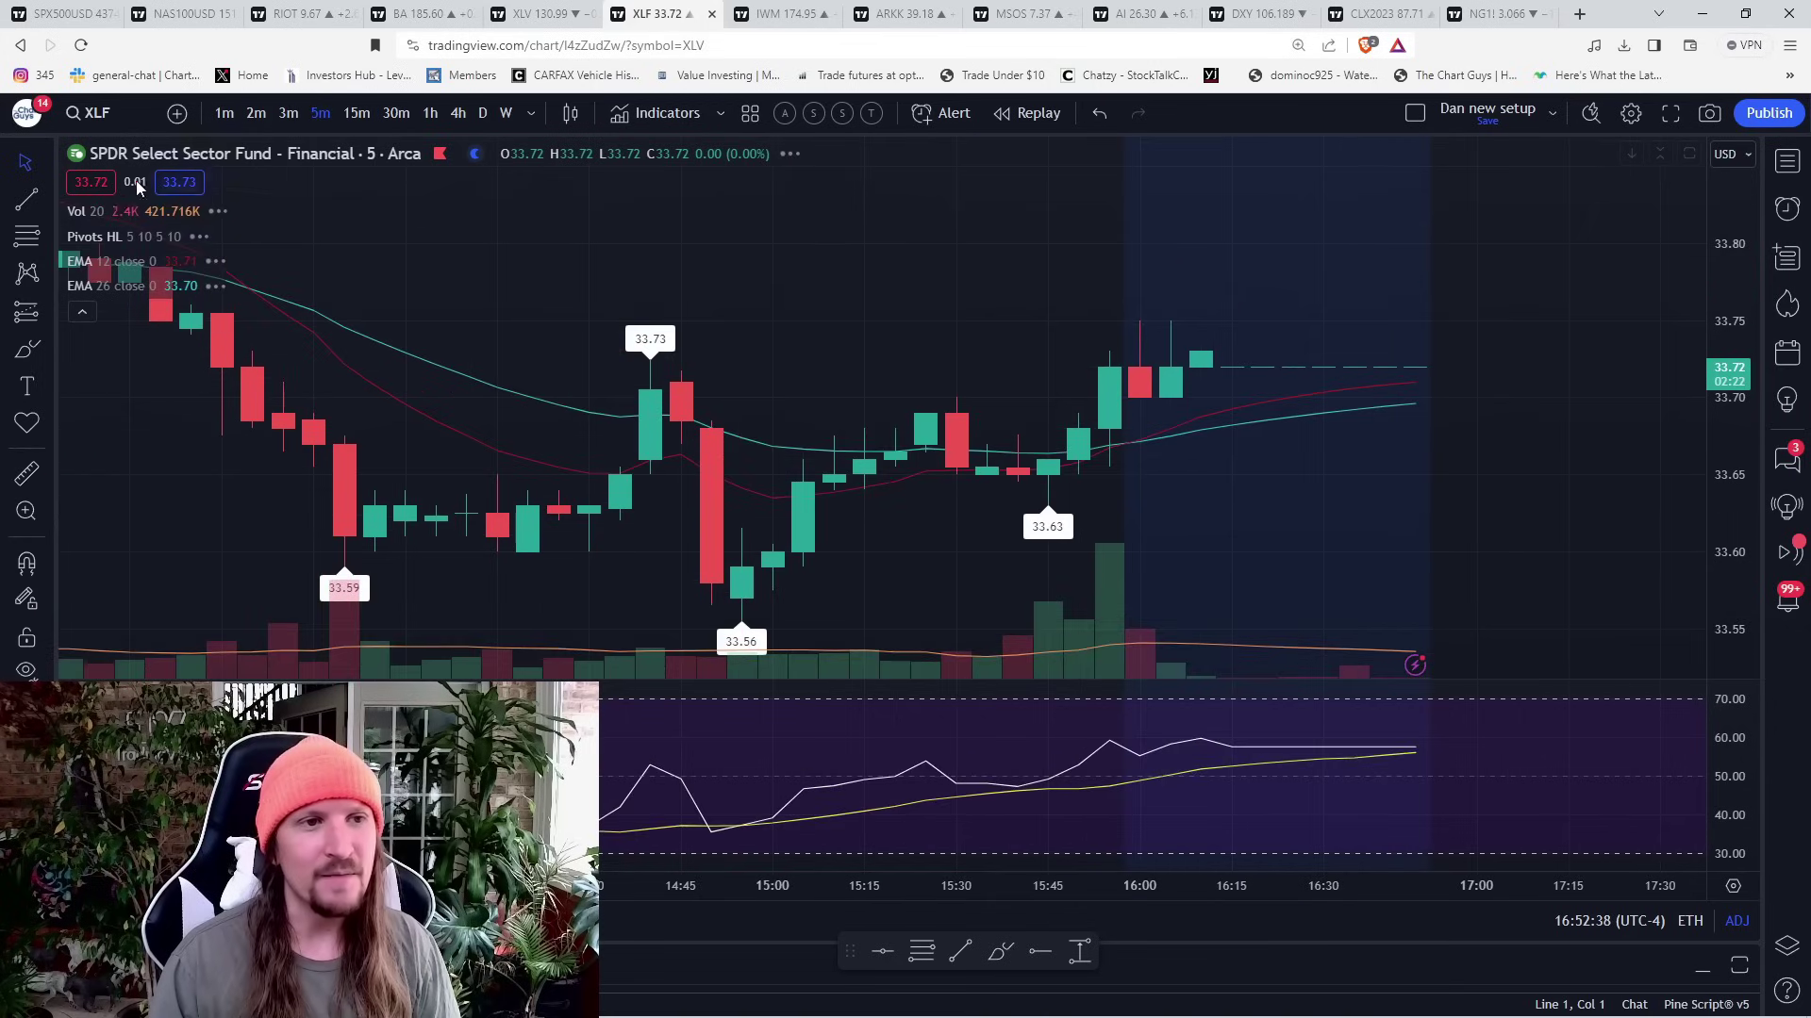
pyautogui.click(24, 166)
pyautogui.scroll(-6, 677, 522)
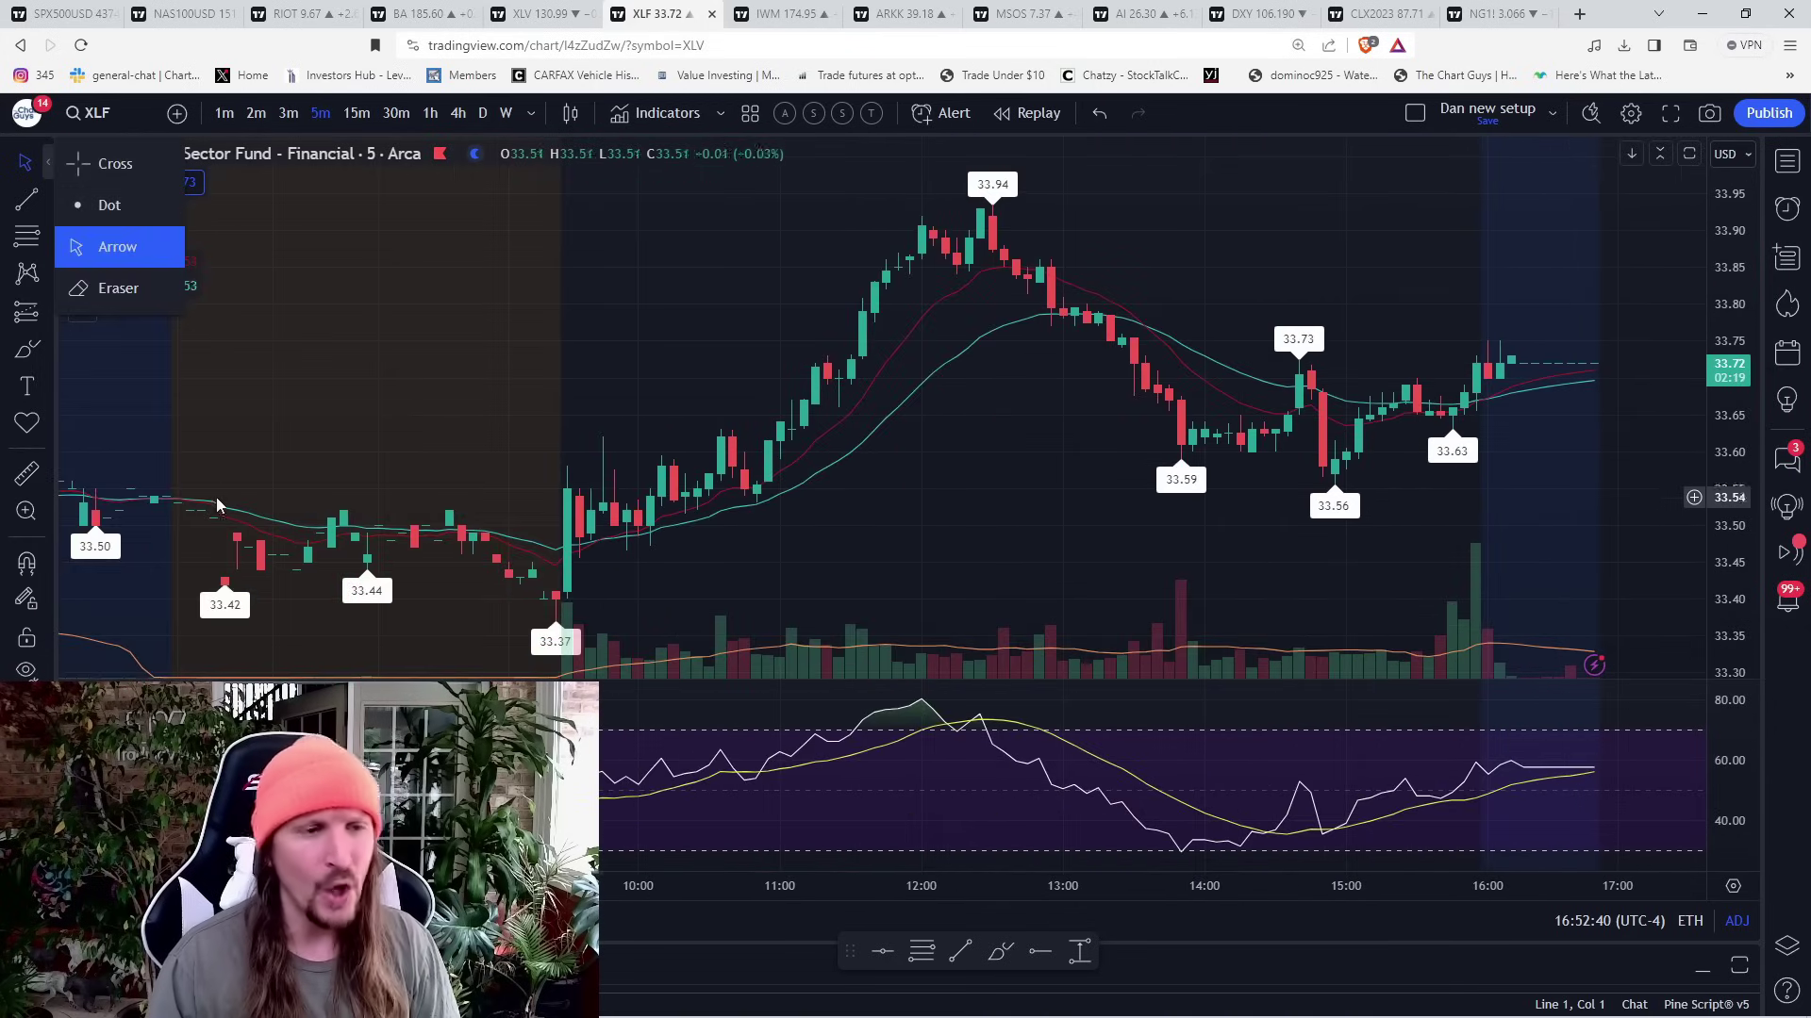
pyautogui.click(27, 349)
pyautogui.moveTo(556, 626)
pyautogui.mouseDown()
pyautogui.moveTo(599, 441)
pyautogui.moveTo(624, 533)
pyautogui.moveTo(656, 467)
pyautogui.moveTo(675, 512)
pyautogui.moveTo(714, 476)
pyautogui.moveTo(788, 594)
pyautogui.mouseUp()
pyautogui.press('Delete')
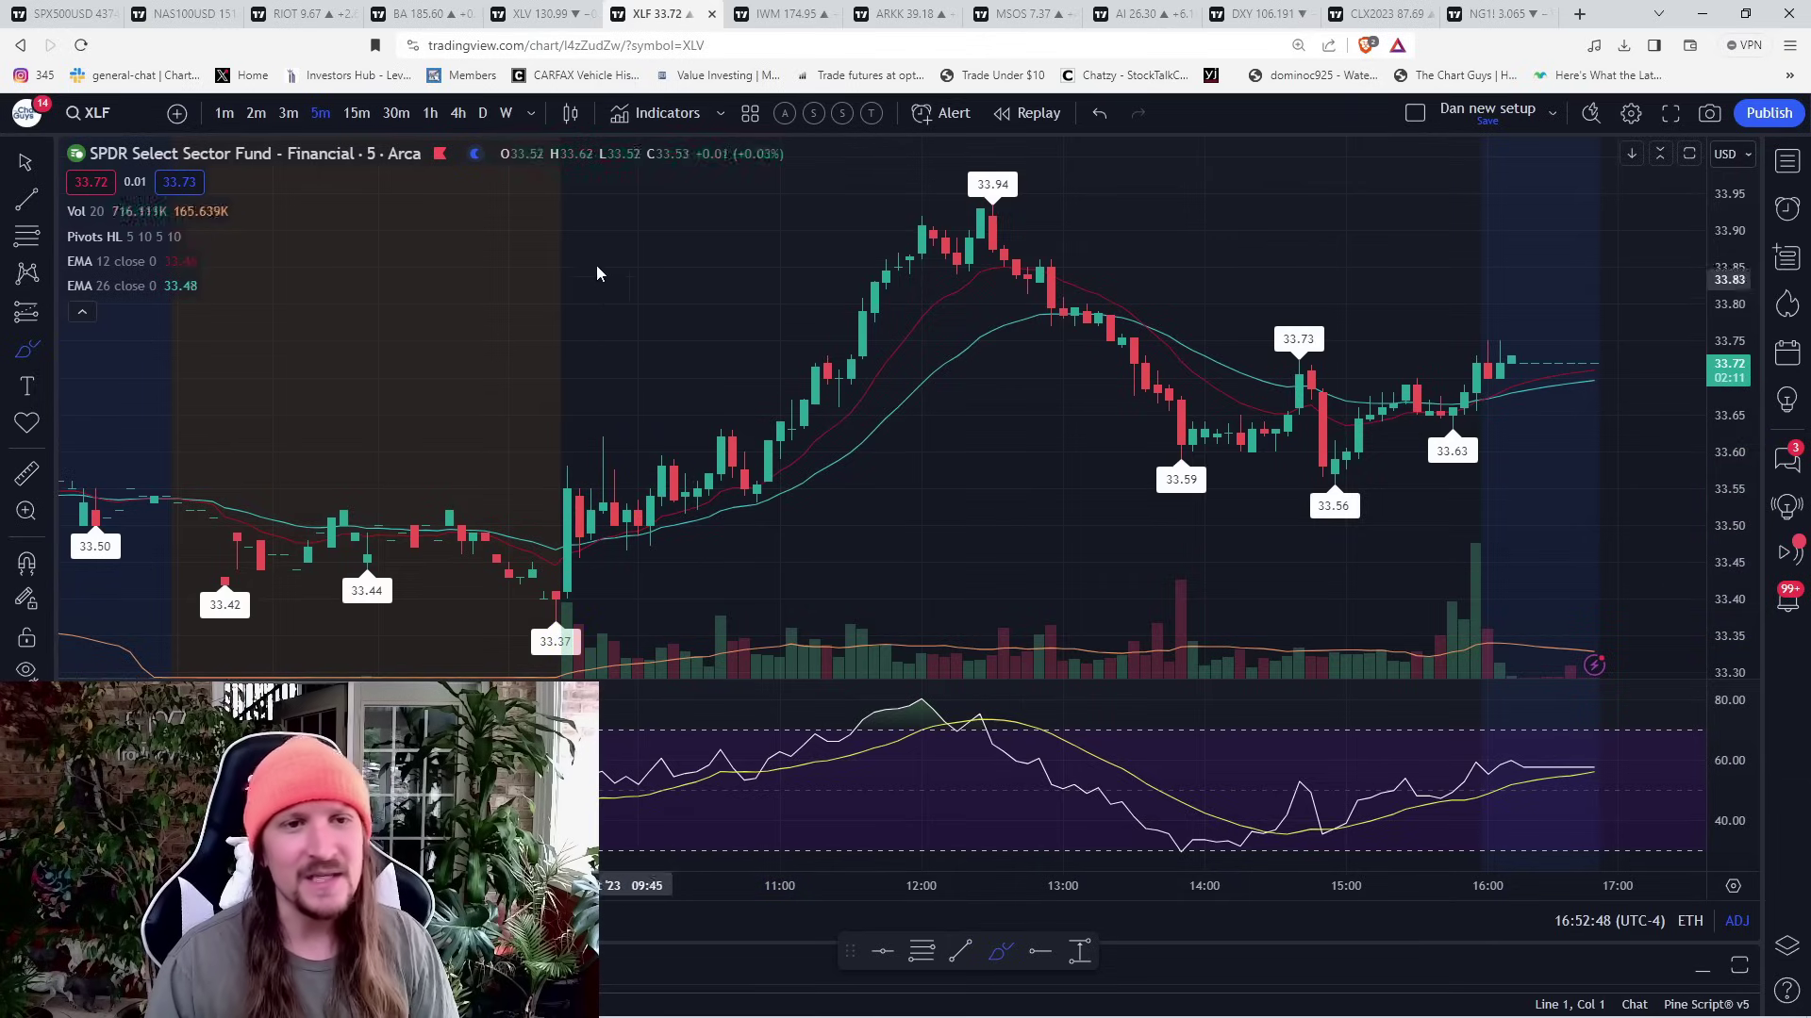
# - Sketch a yellow stroke over recent hourly candles, then go weekly and delete it
pyautogui.click(481, 112)
pyautogui.scroll(5, 1172, 564)
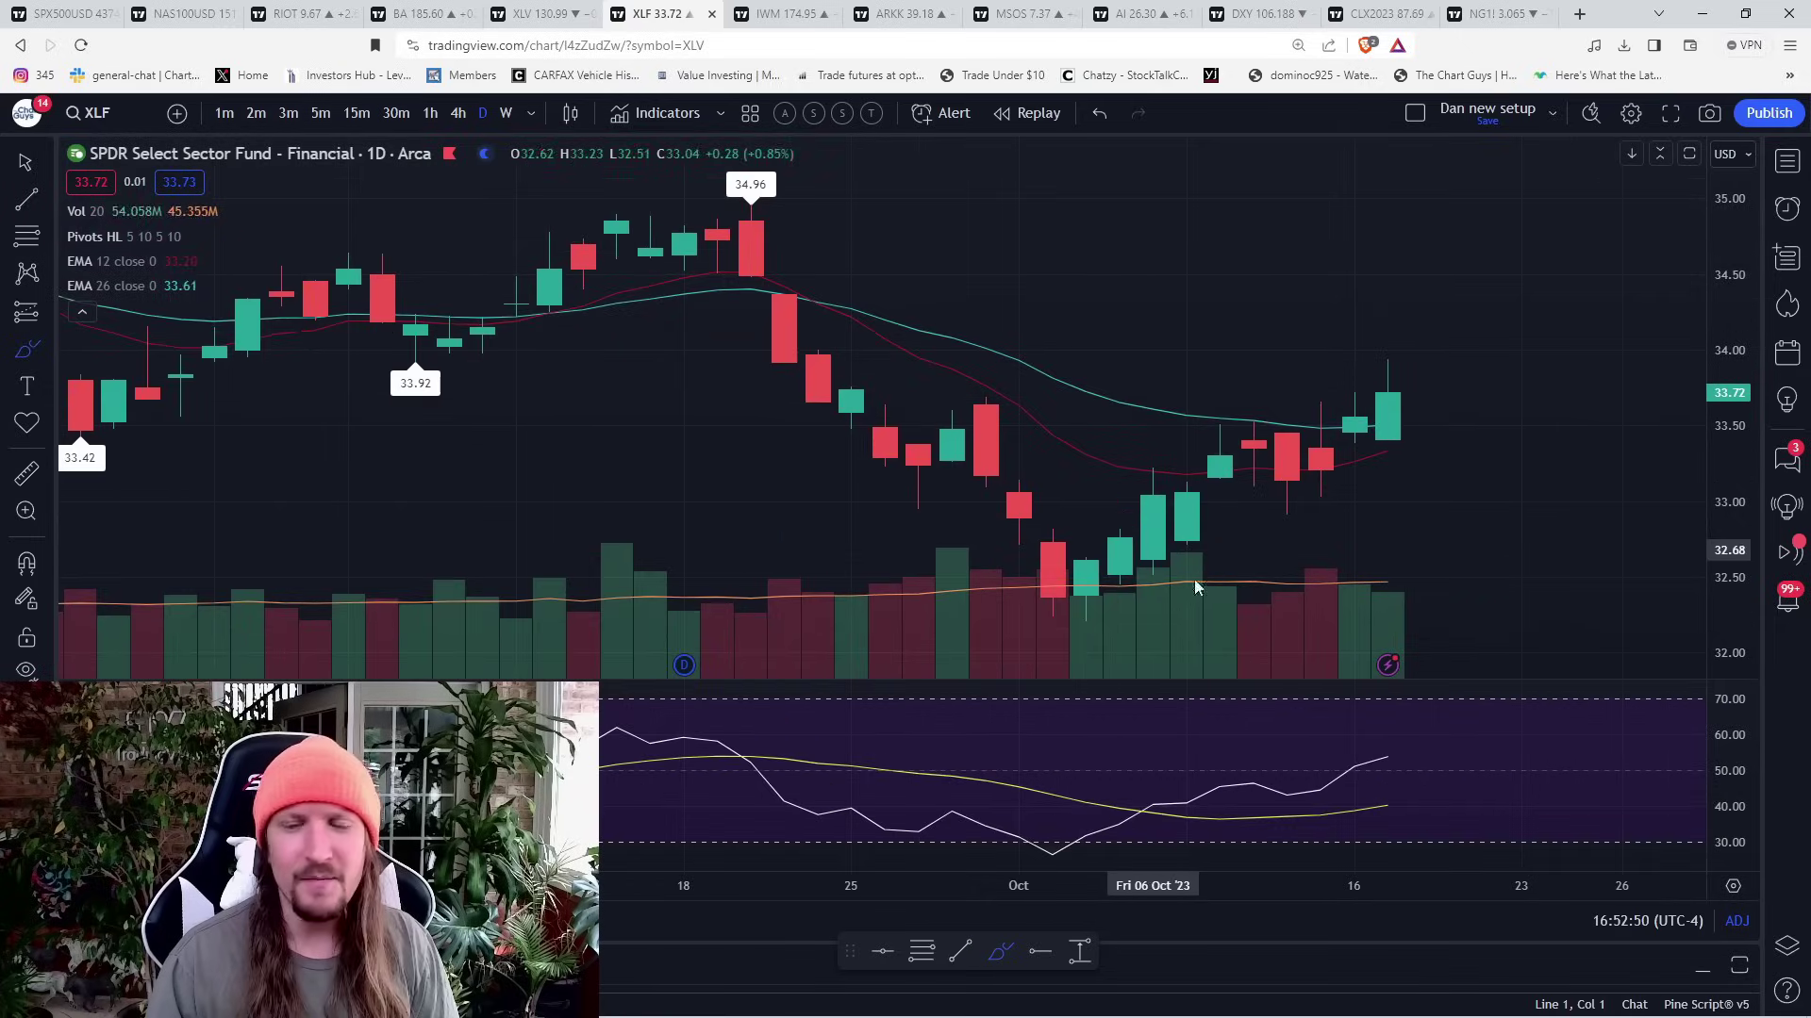
pyautogui.click(430, 113)
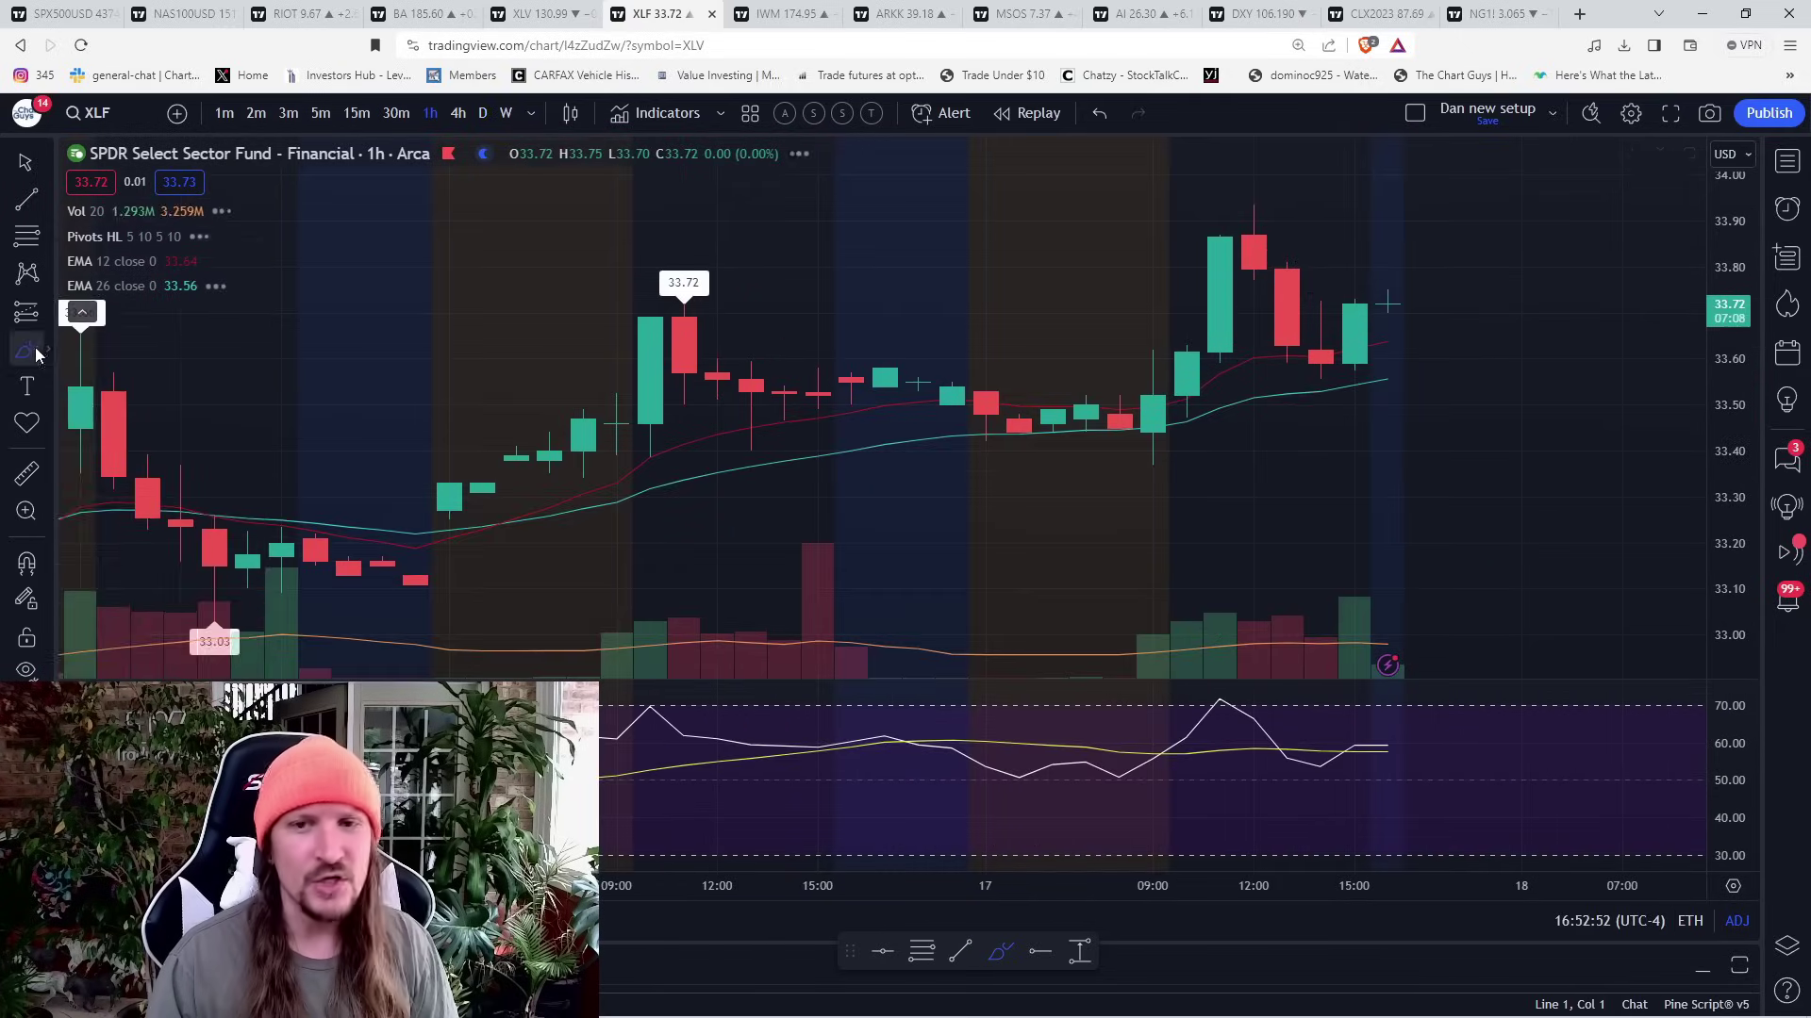
pyautogui.click(47, 350)
pyautogui.moveTo(1158, 421)
pyautogui.mouseDown()
pyautogui.moveTo(1224, 227)
pyautogui.moveTo(1306, 365)
pyautogui.moveTo(1391, 276)
pyautogui.mouseUp()
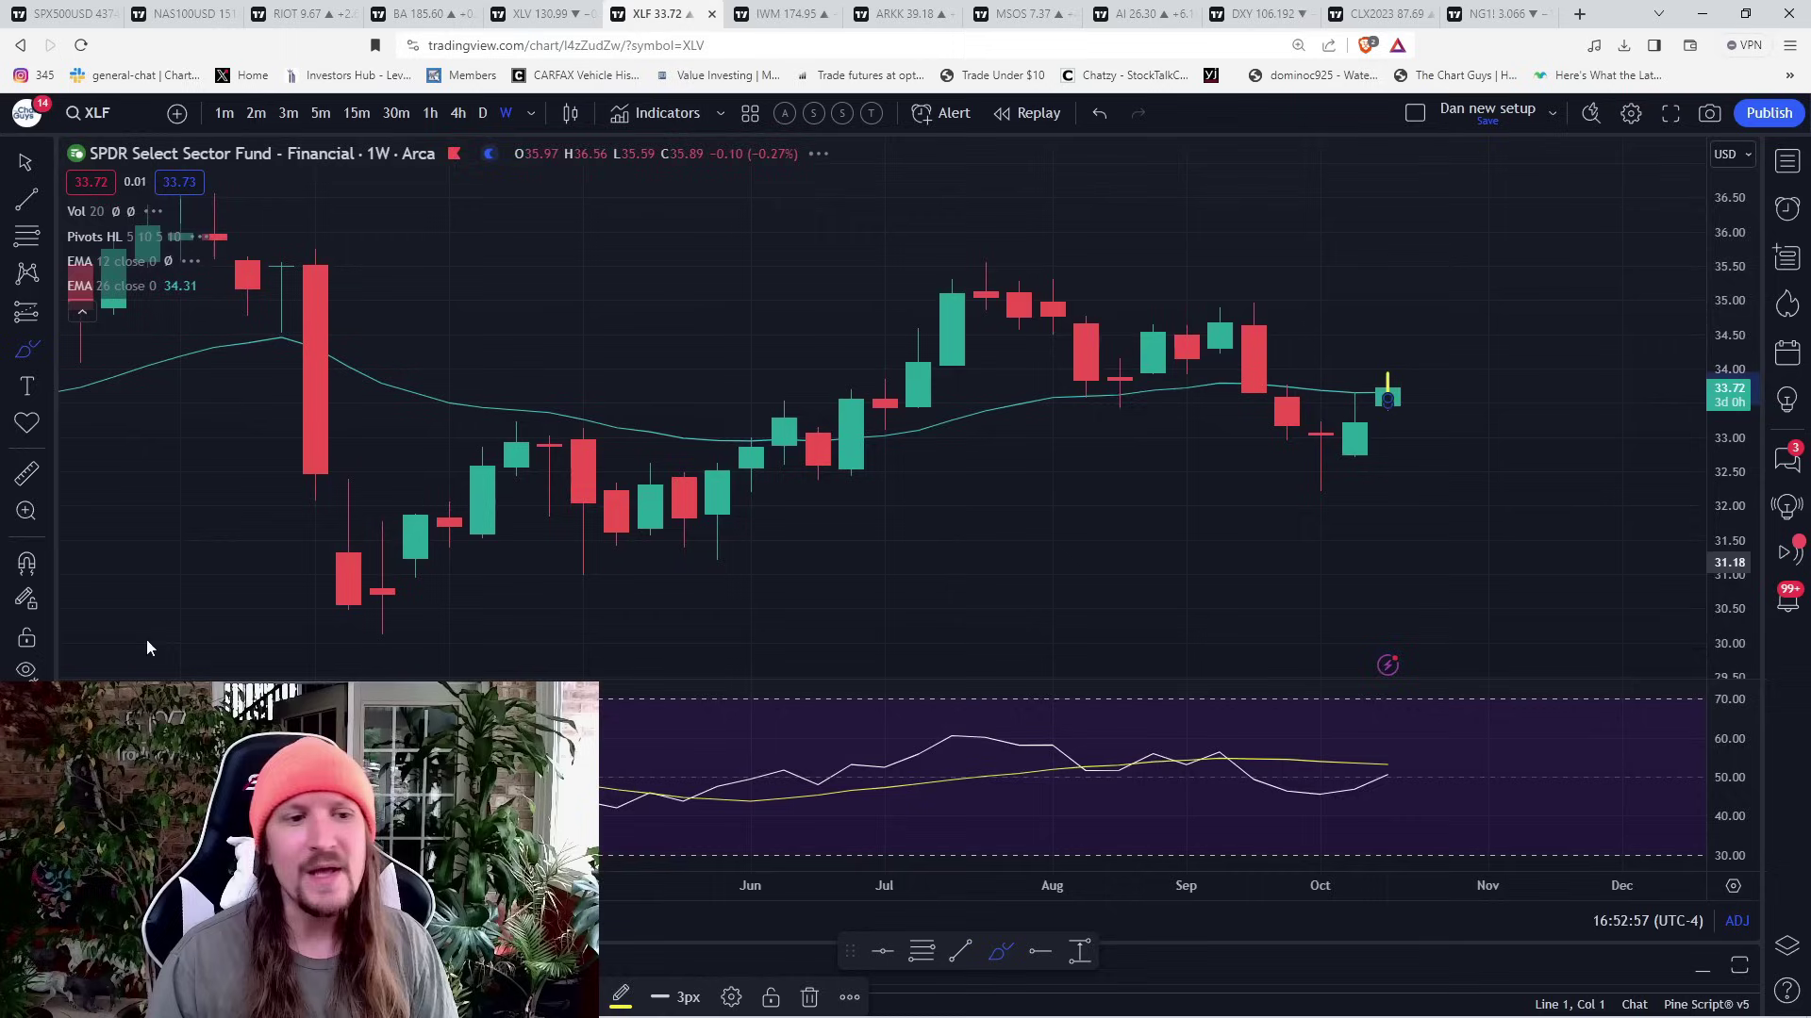
pyautogui.click(505, 112)
pyautogui.press('Delete')
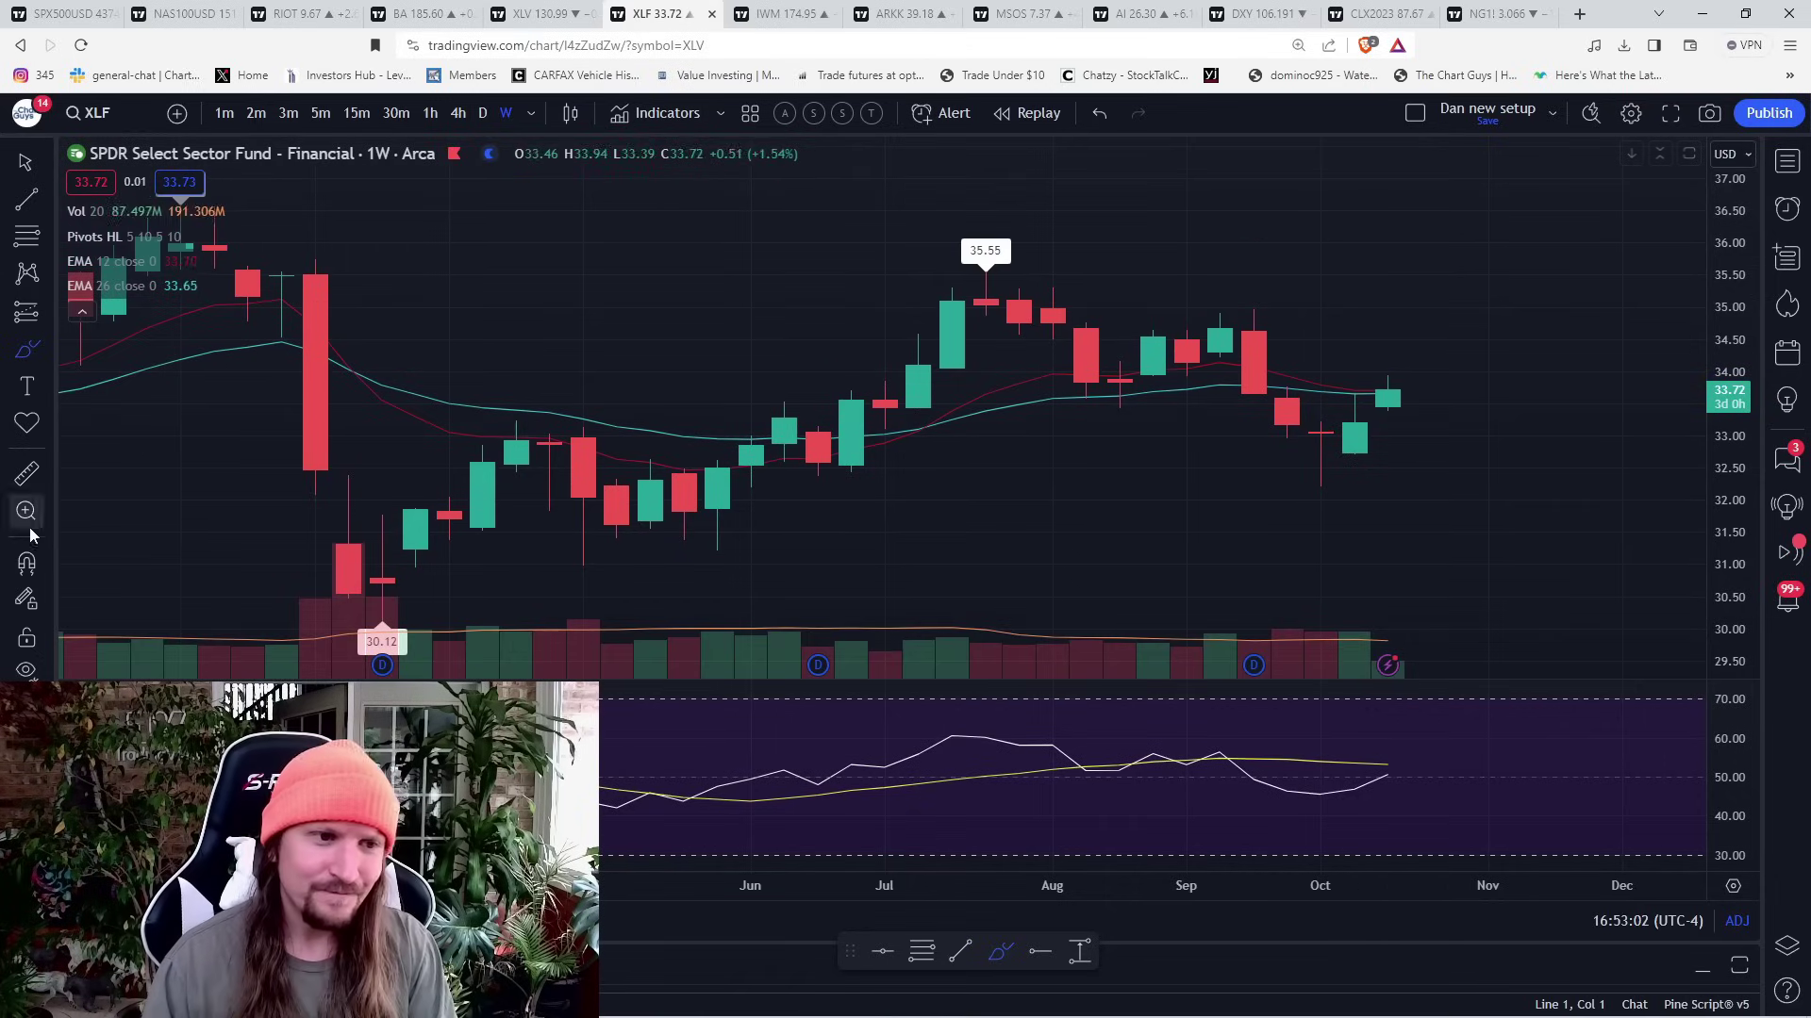
# - With magnet on, draw a Fib retracement from the 34.96 high to the 32.21 low
pyautogui.click(26, 563)
pyautogui.hotkey('alt', 'f')
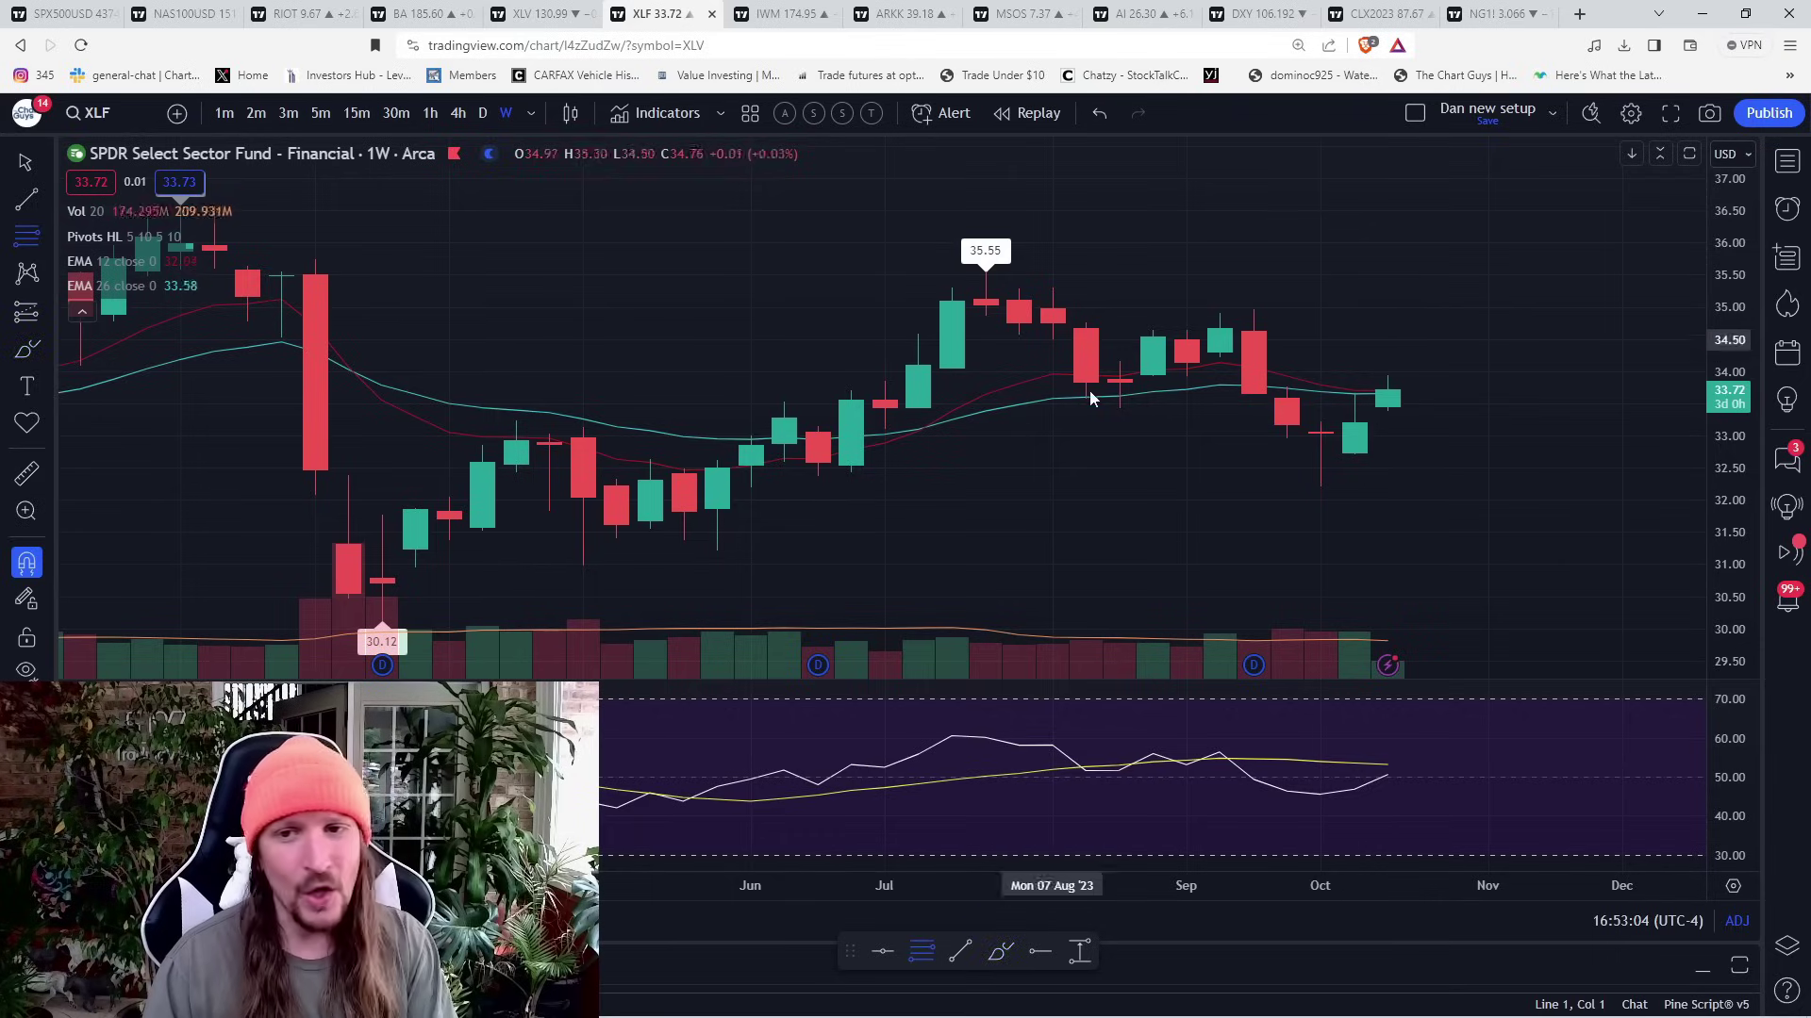
pyautogui.scroll(3, 1184, 375)
pyautogui.click(1067, 258)
pyautogui.click(1161, 516)
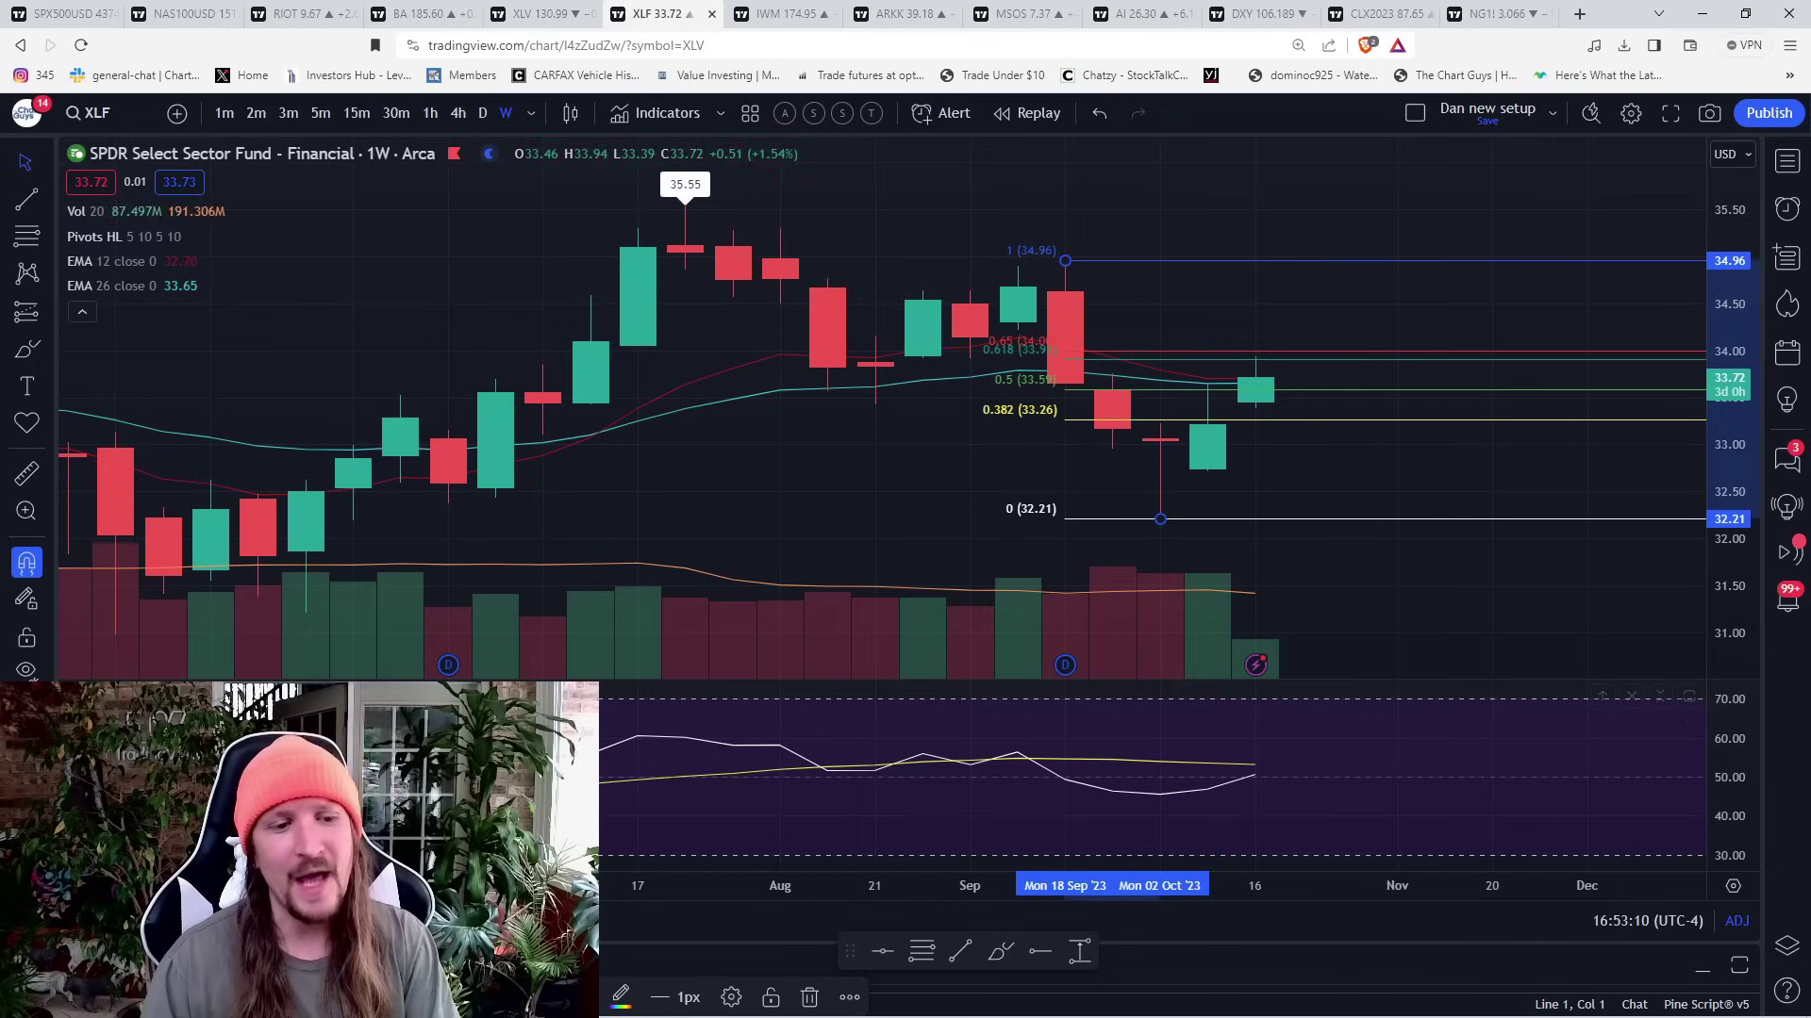
# - Delete the Fib, switch XLF to 1M bars, and brush a yellow path from 40.28 through 29.00
pyautogui.press('Delete')
pyautogui.write('1M')
pyautogui.press('Return')
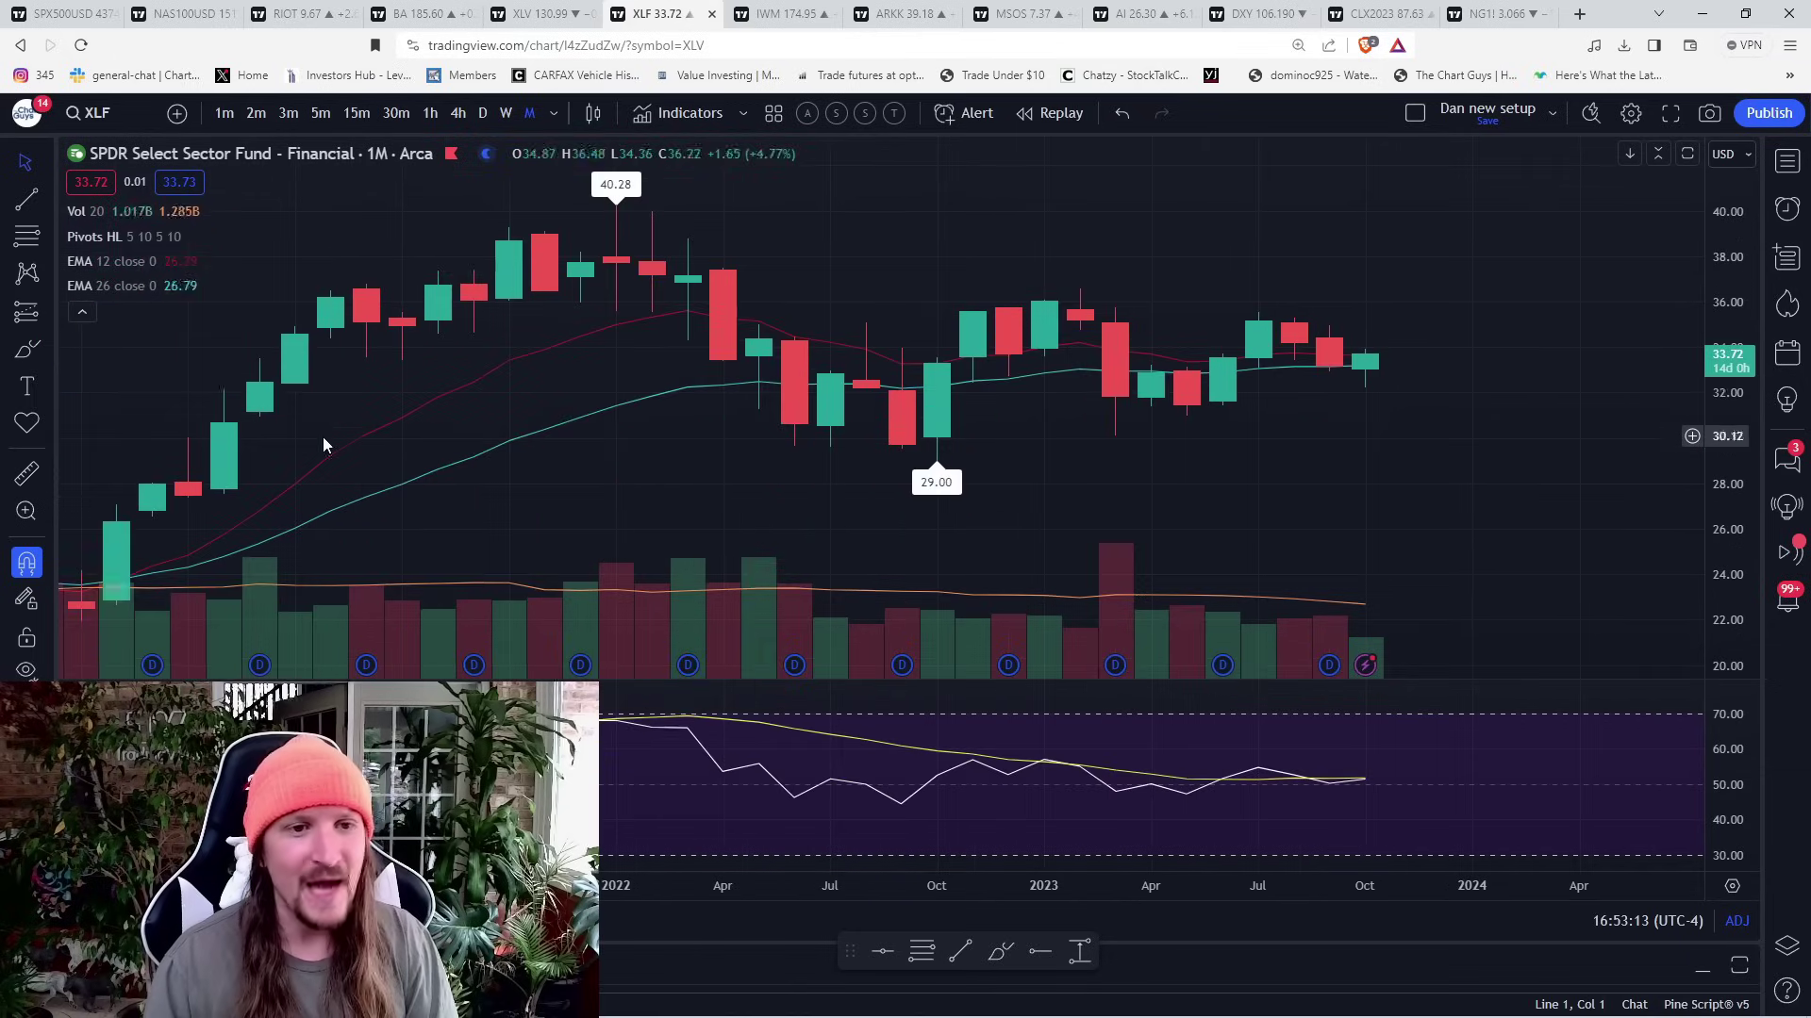
pyautogui.click(26, 350)
pyautogui.moveTo(617, 196)
pyautogui.mouseDown()
pyautogui.moveTo(829, 416)
pyautogui.moveTo(1081, 285)
pyautogui.moveTo(1152, 445)
pyautogui.moveTo(1235, 326)
pyautogui.moveTo(1365, 392)
pyautogui.mouseUp()
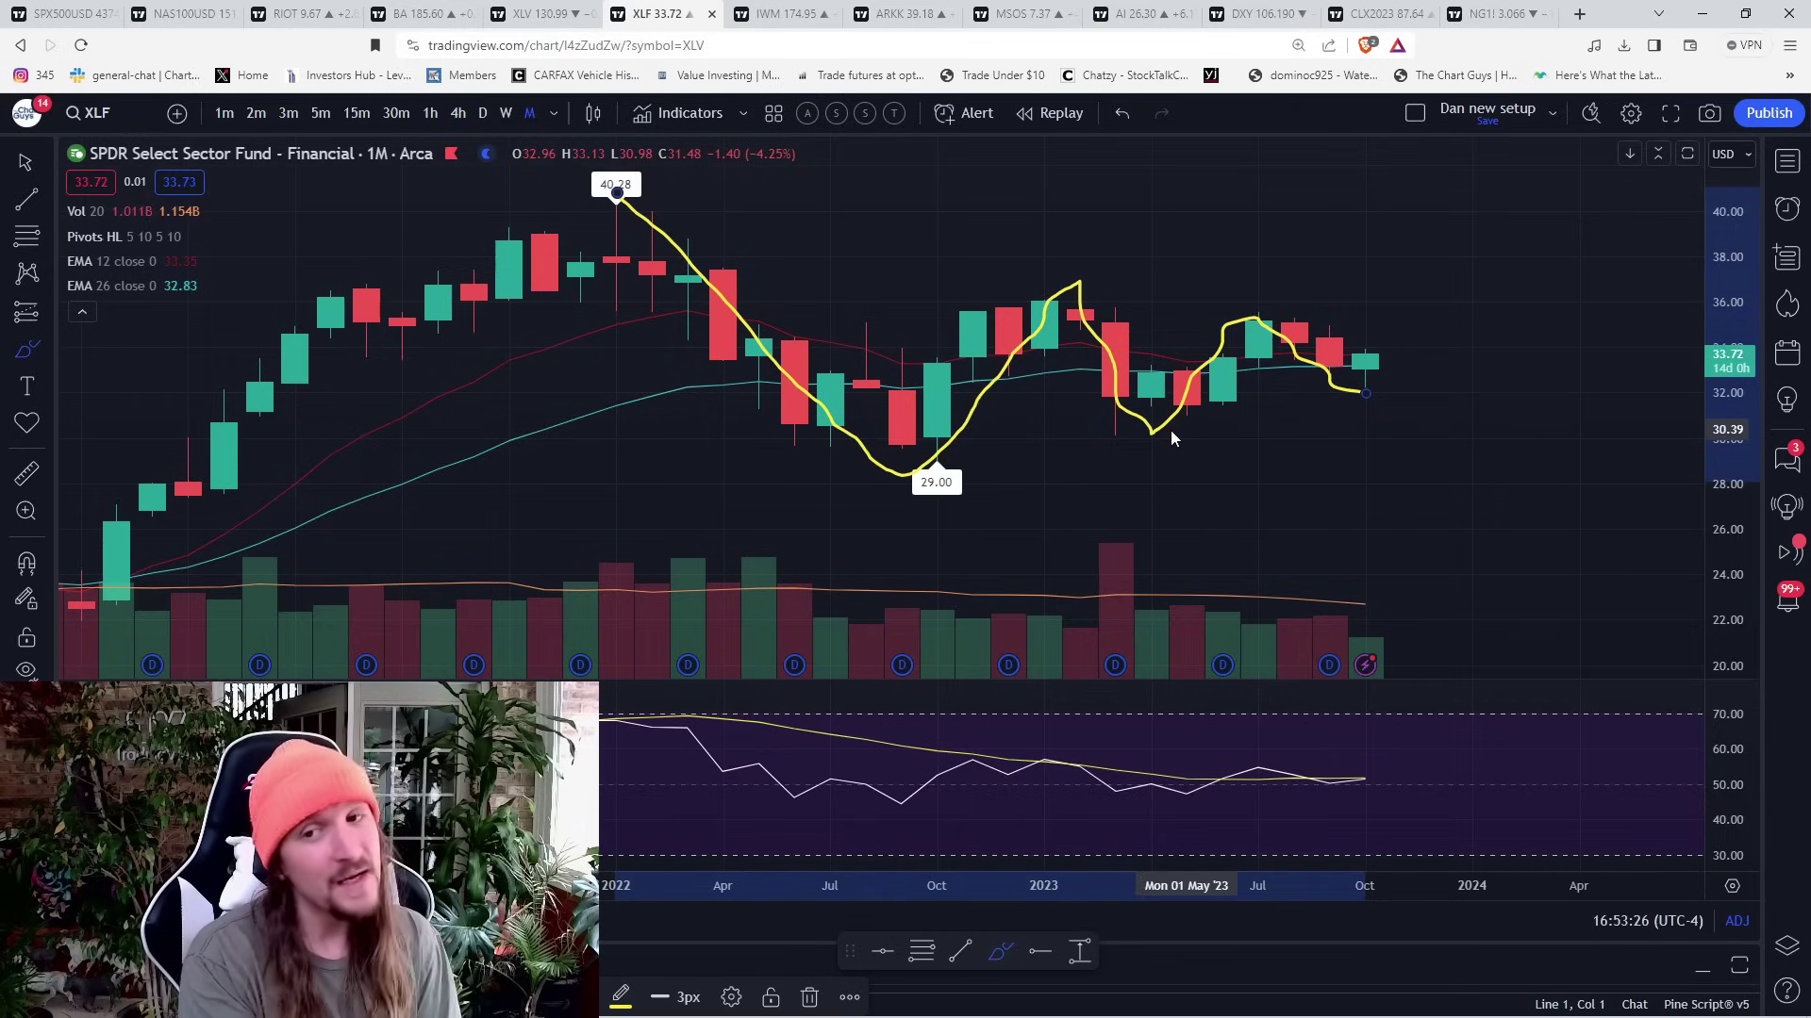
# - Load XLV and set the chart to 2-month candles
pyautogui.write('xlv')
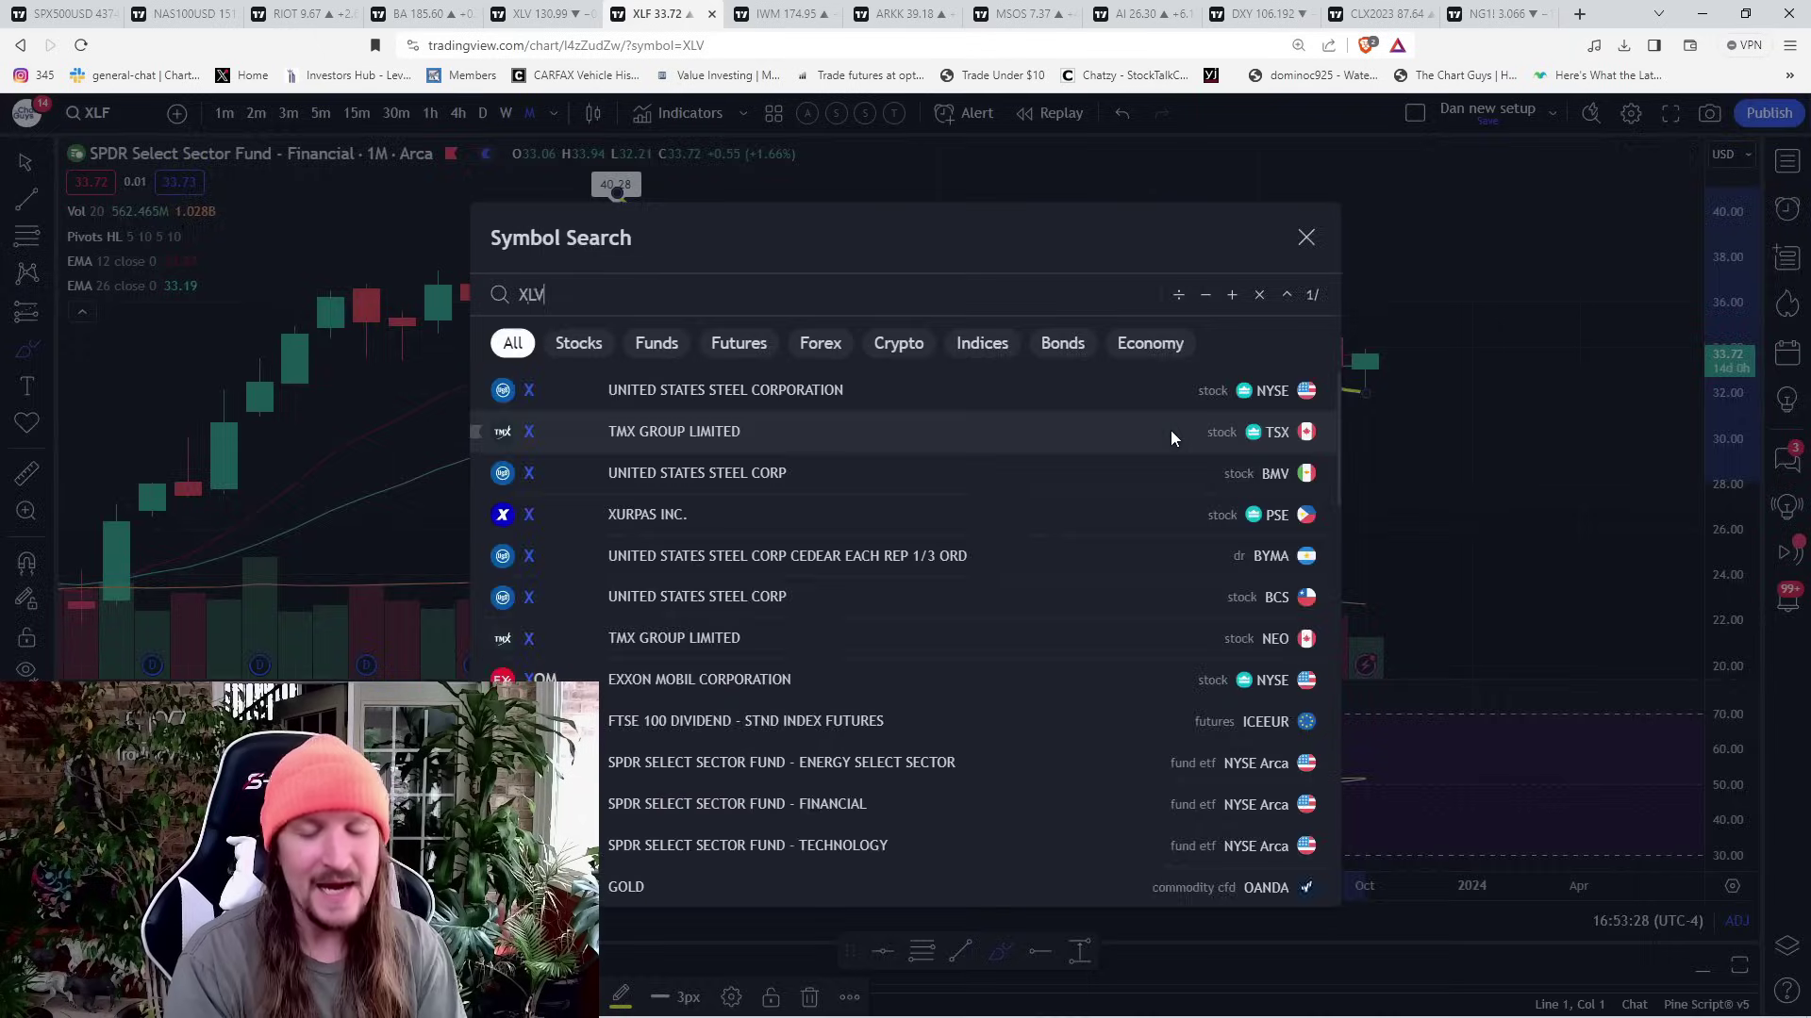
pyautogui.press('Return')
pyautogui.write('2M')
pyautogui.press('Return')
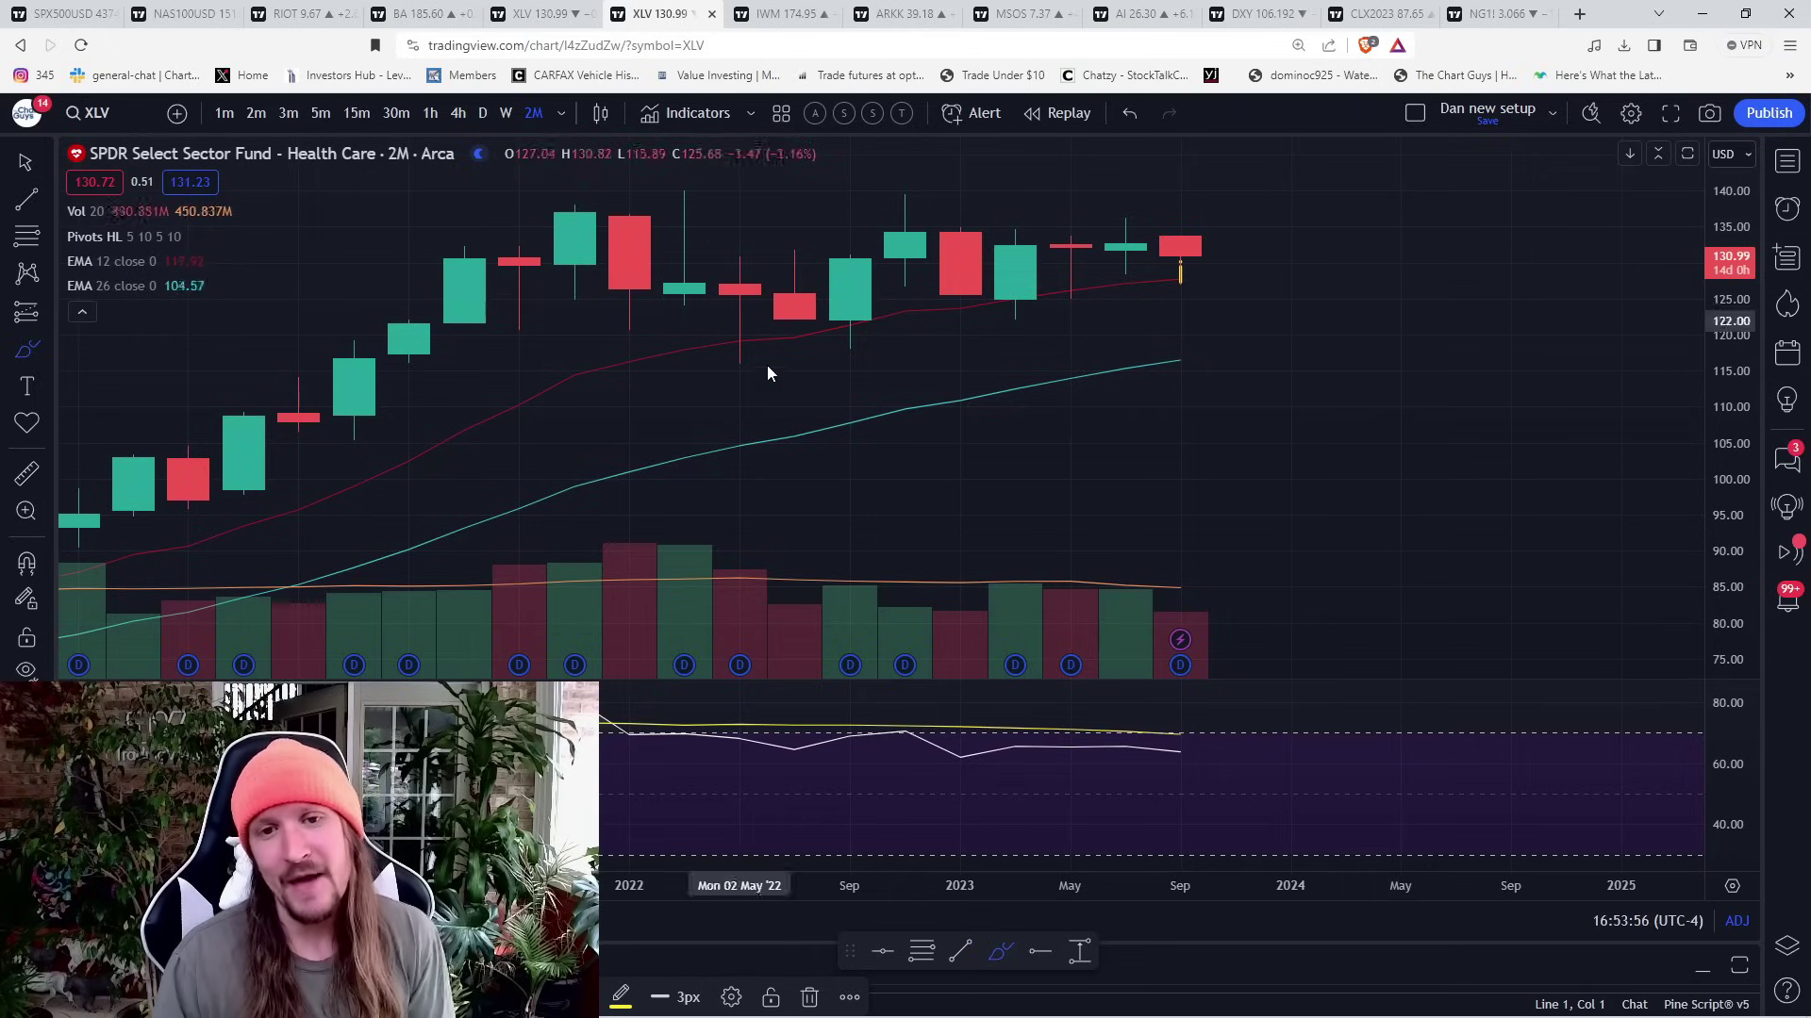
# - Underline the May 2022 low and the recent lows with short yellow lines
pyautogui.moveTo(688, 363); pyautogui.dragTo(795, 363)
pyautogui.click(849, 348)
pyautogui.moveTo(967, 321); pyautogui.dragTo(1071, 326)
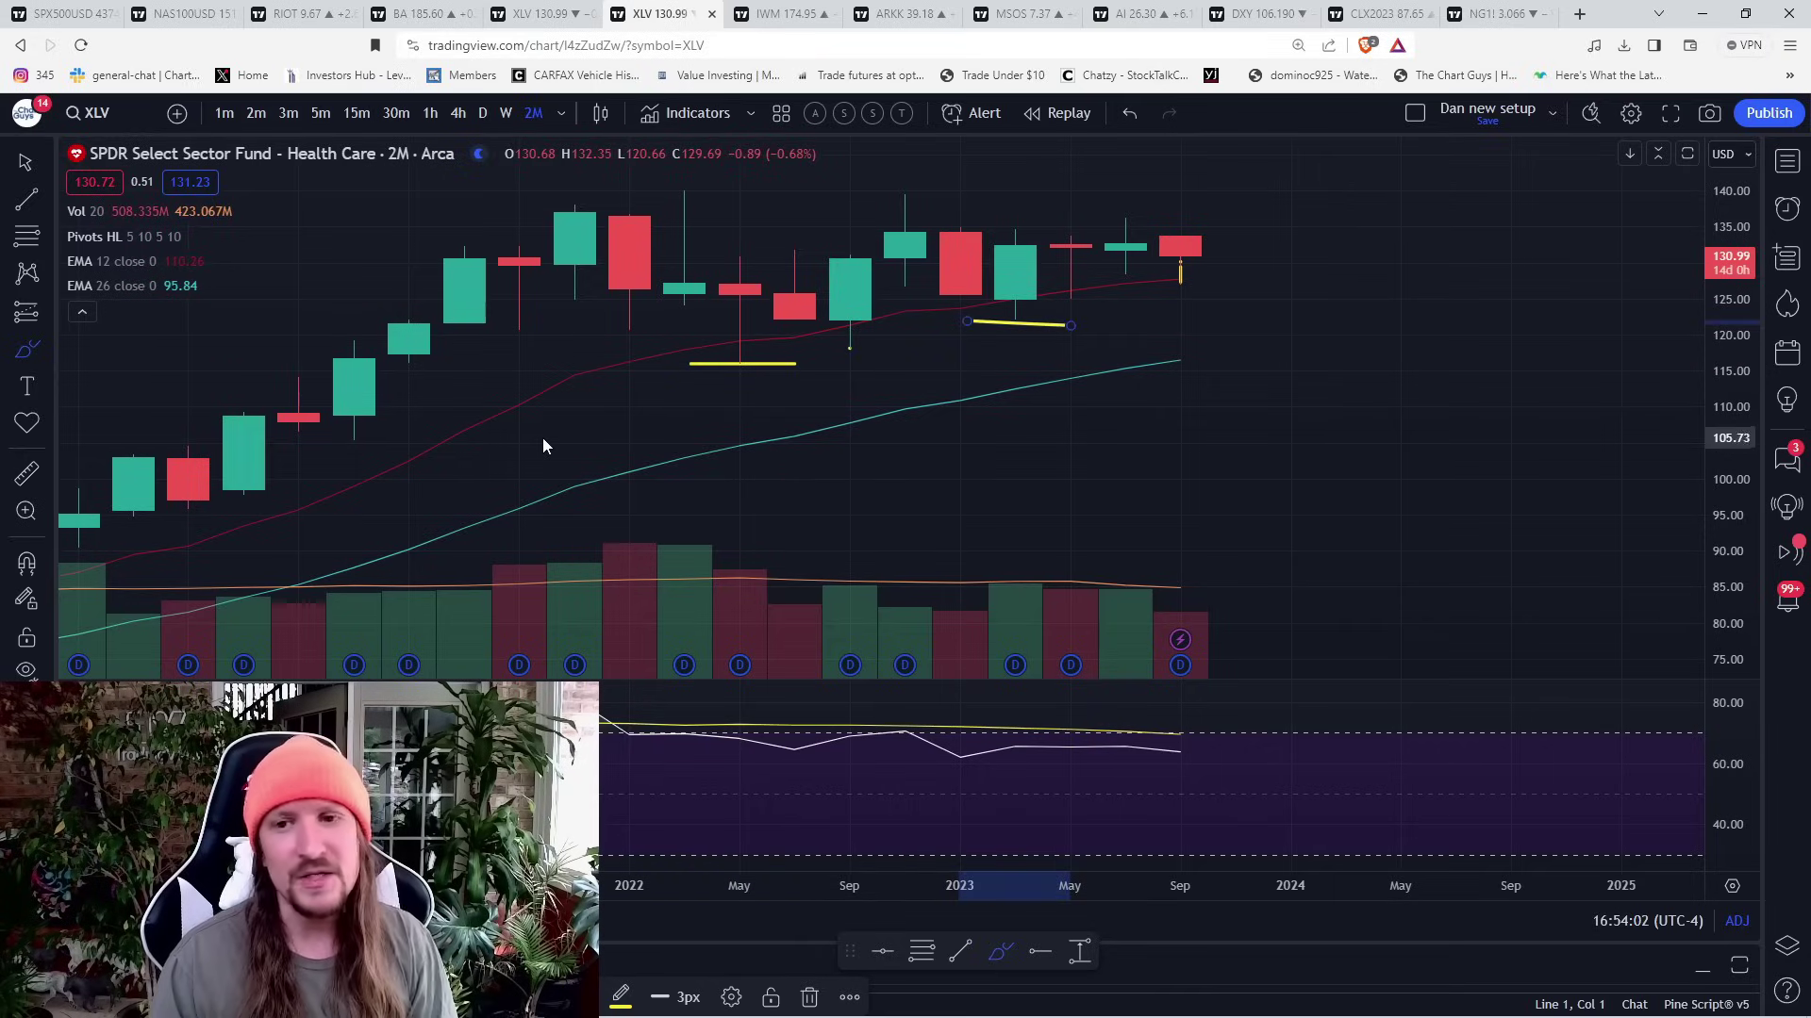
# - Load the XLF chart on monthly (1M) bars
pyautogui.write('XLF')
pyautogui.press('Return')
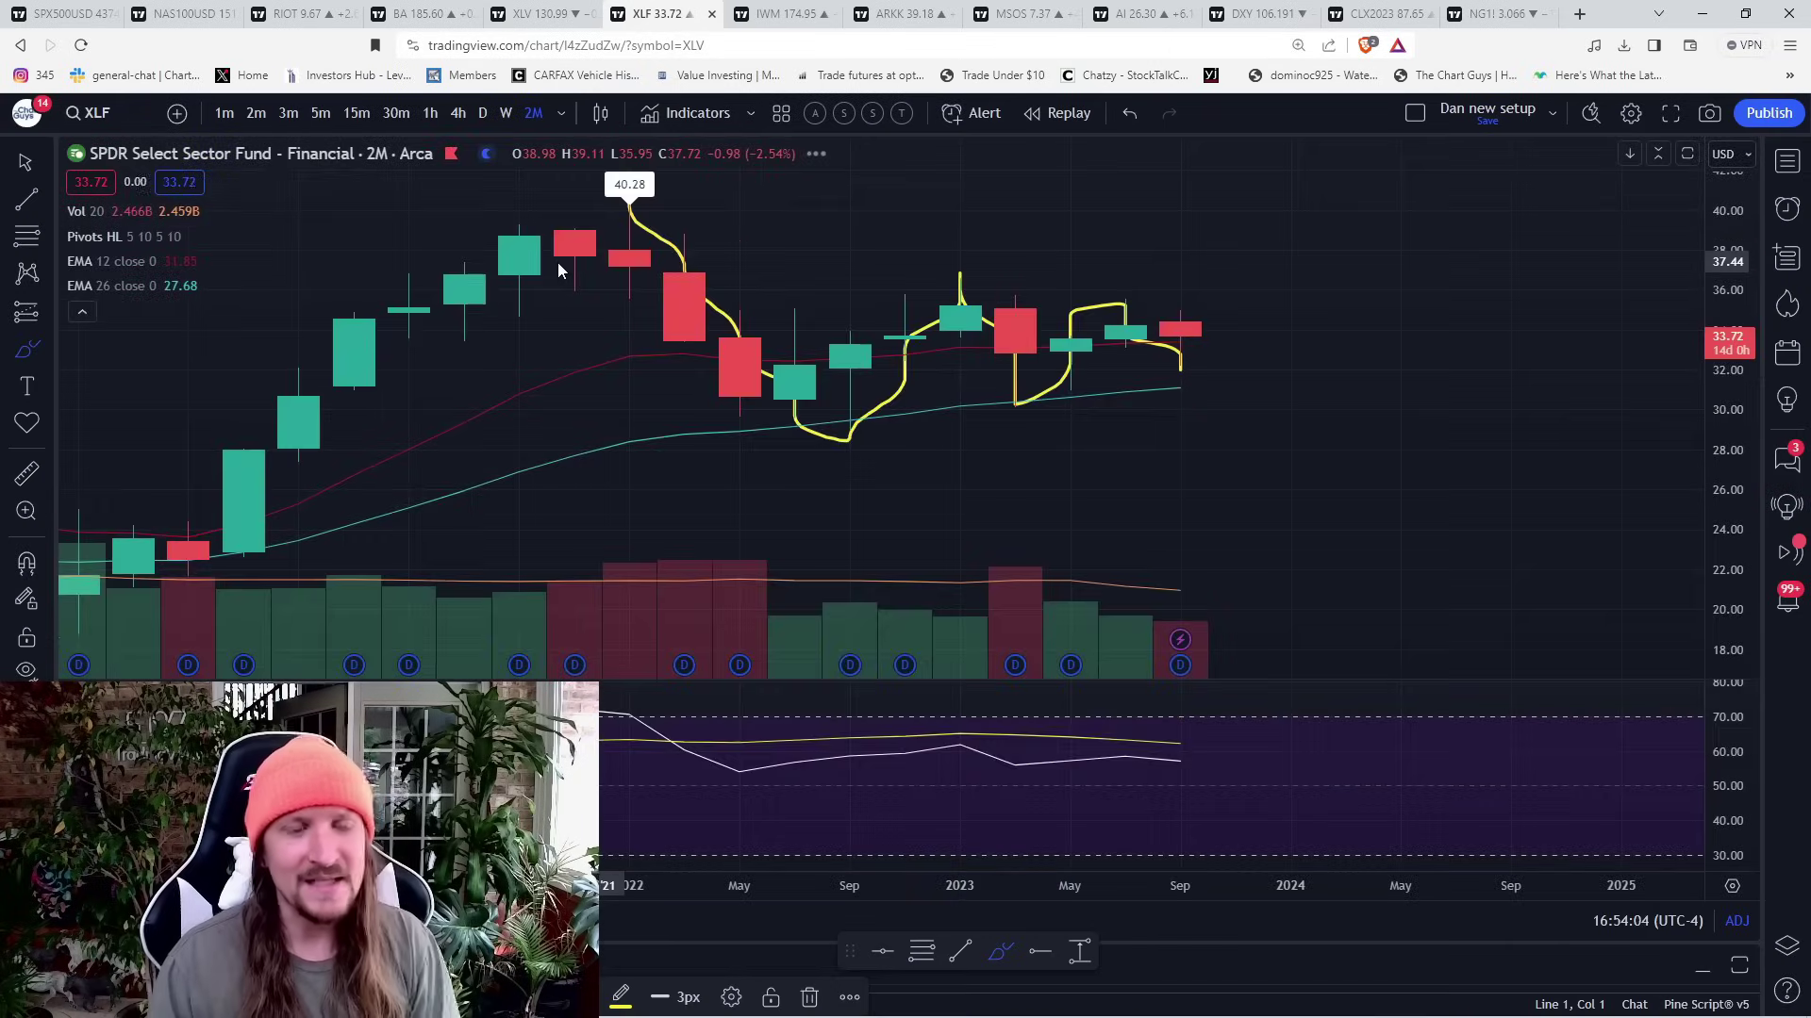
pyautogui.write('1M')
pyautogui.press('Return')
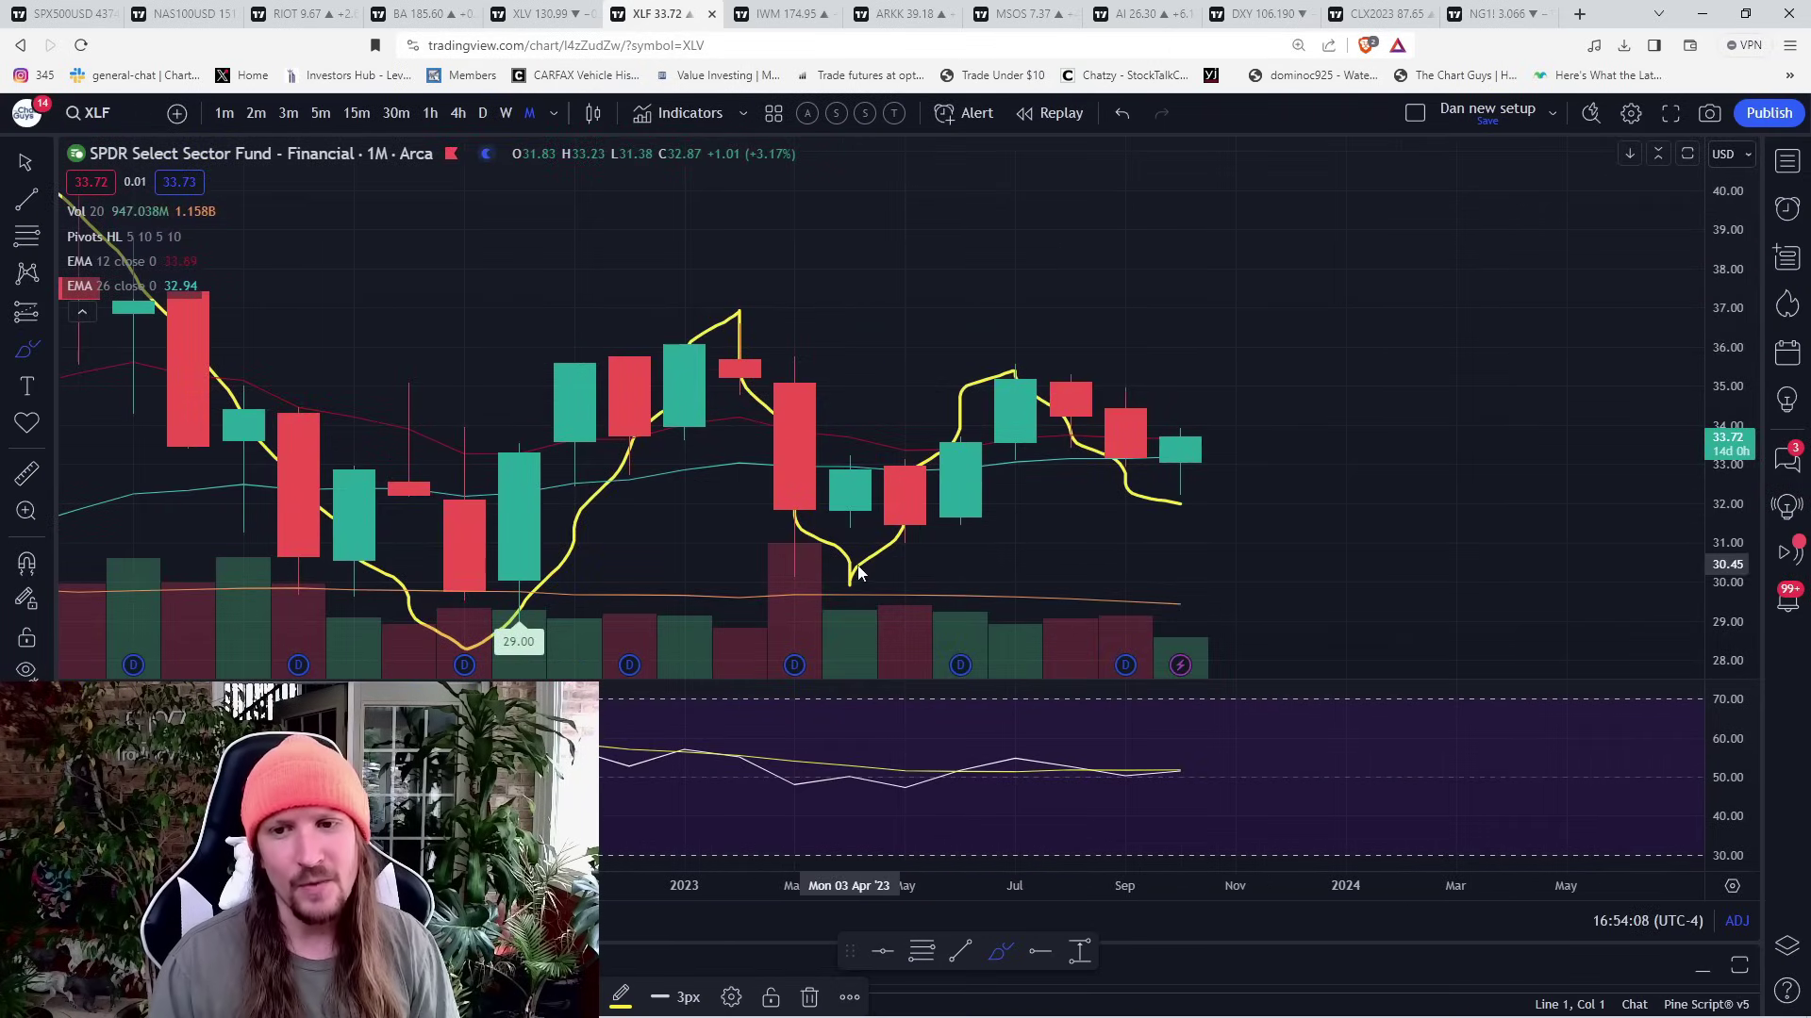
# - Zoom out and remove XLF's yellow freehand path, then bring up the IWM chart
pyautogui.scroll(-3, 824, 562)
pyautogui.hotkey('ctrl', 'z')
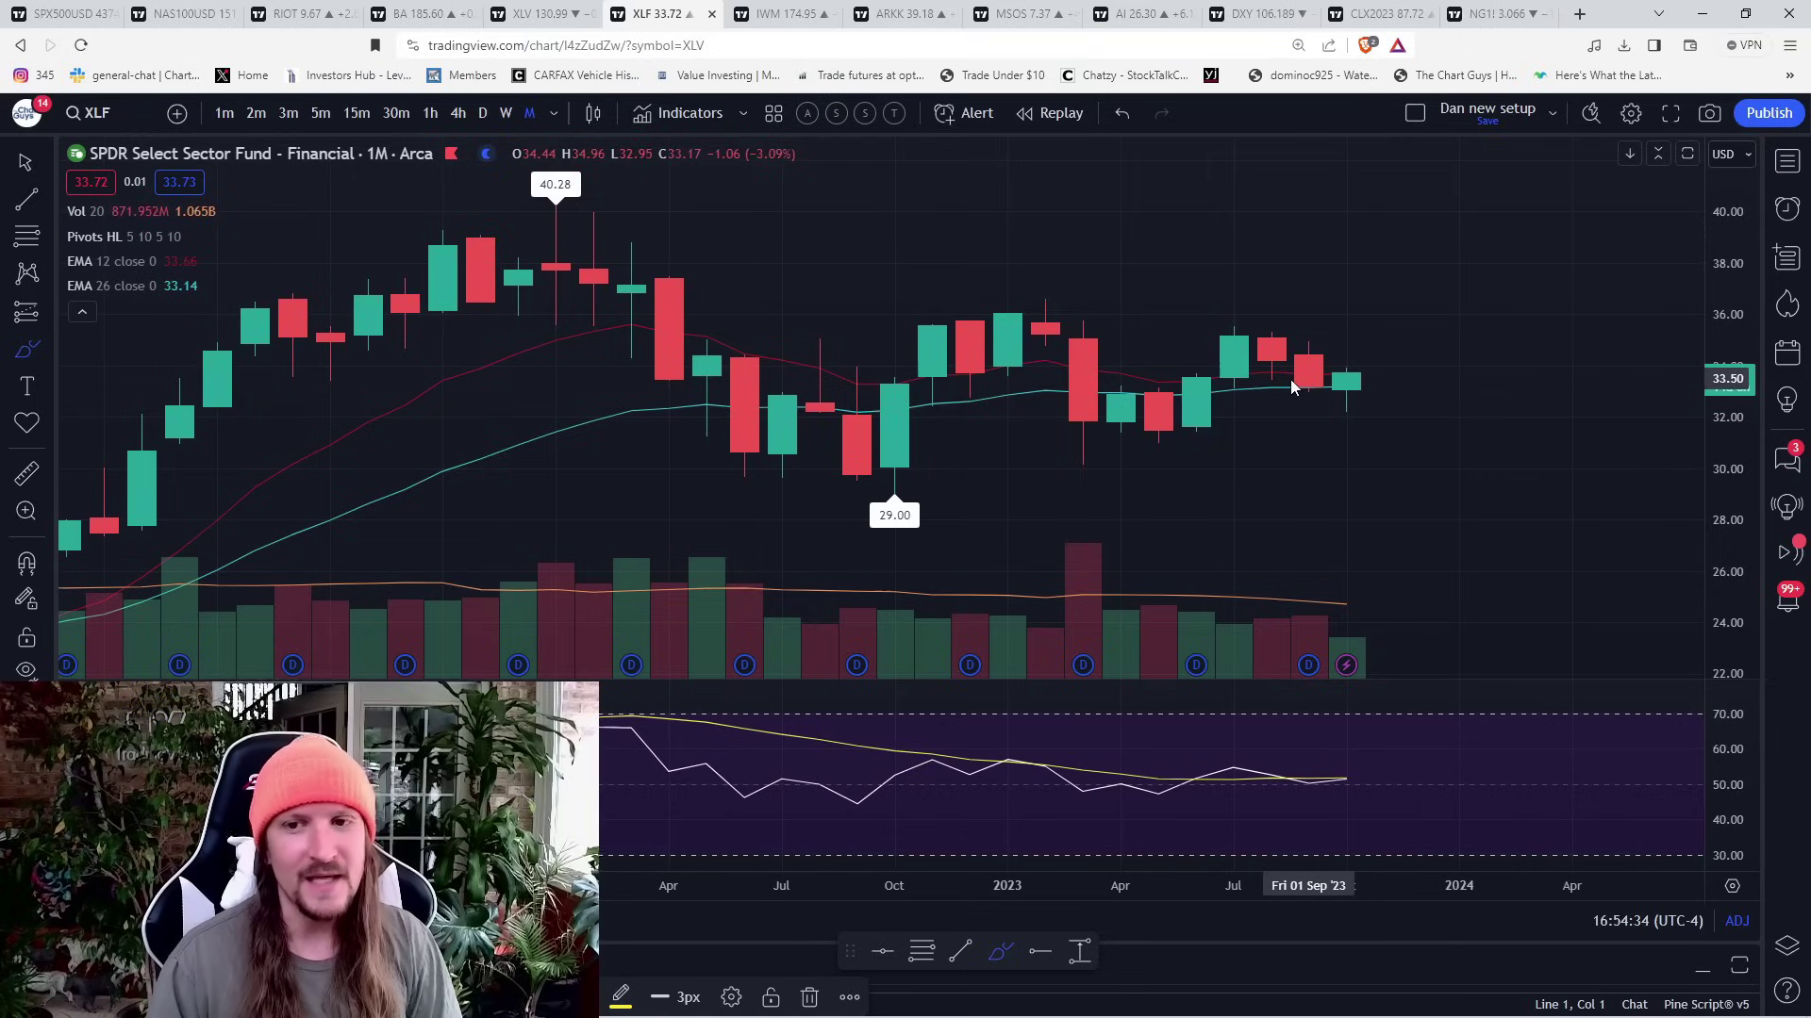
pyautogui.click(773, 13)
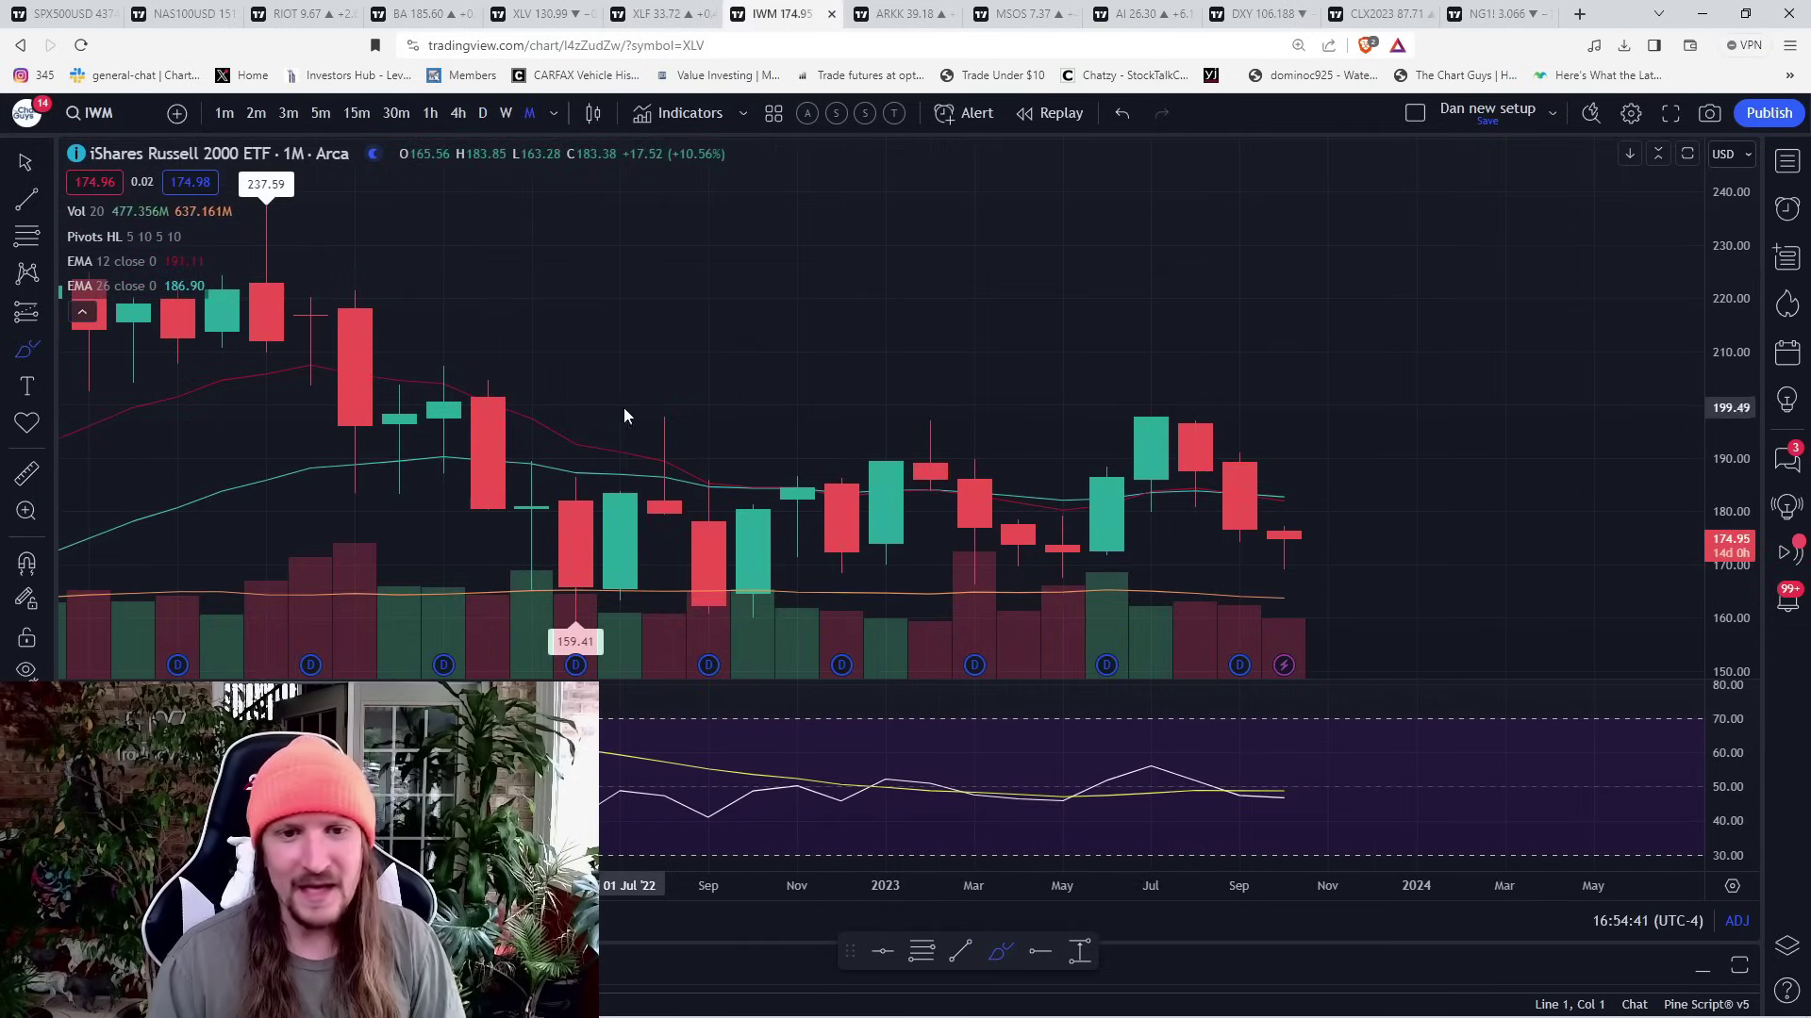
# - On monthly IWM, brush yellow lines at the range highs and 159.41 low, plus swing paths
pyautogui.moveTo(582, 427); pyautogui.dragTo(752, 427)
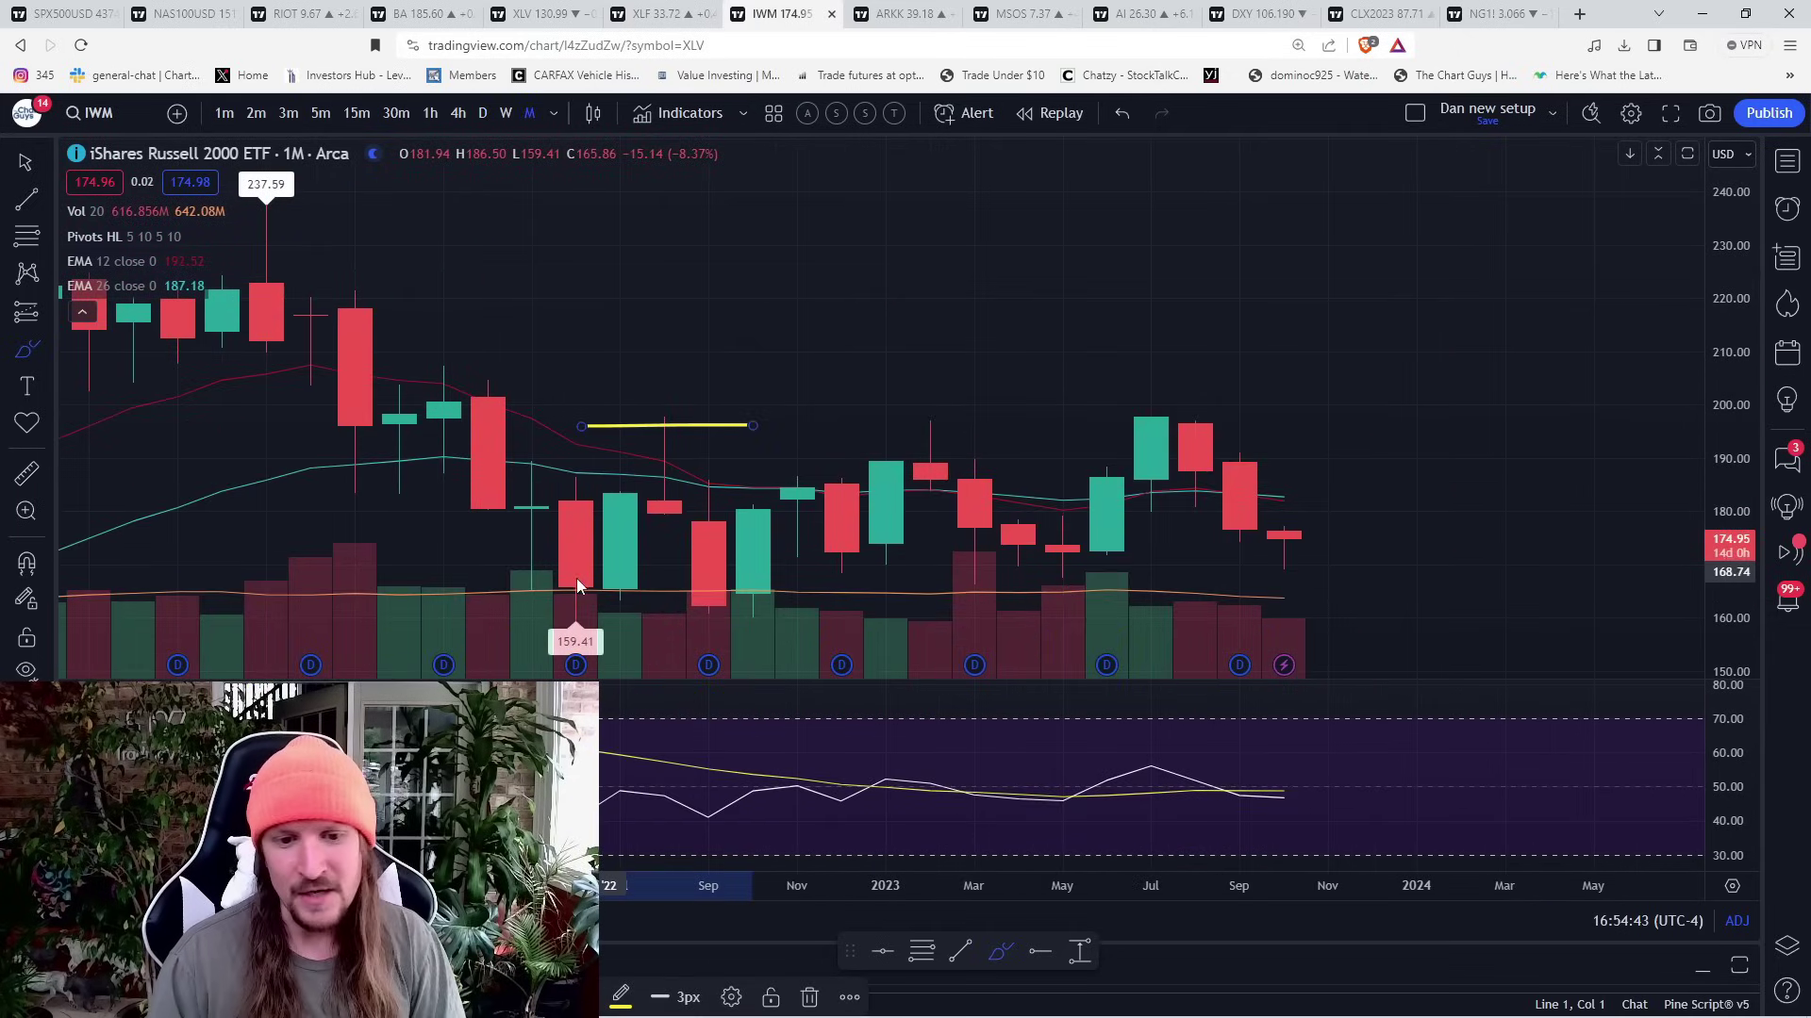
pyautogui.moveTo(535, 643); pyautogui.dragTo(885, 642)
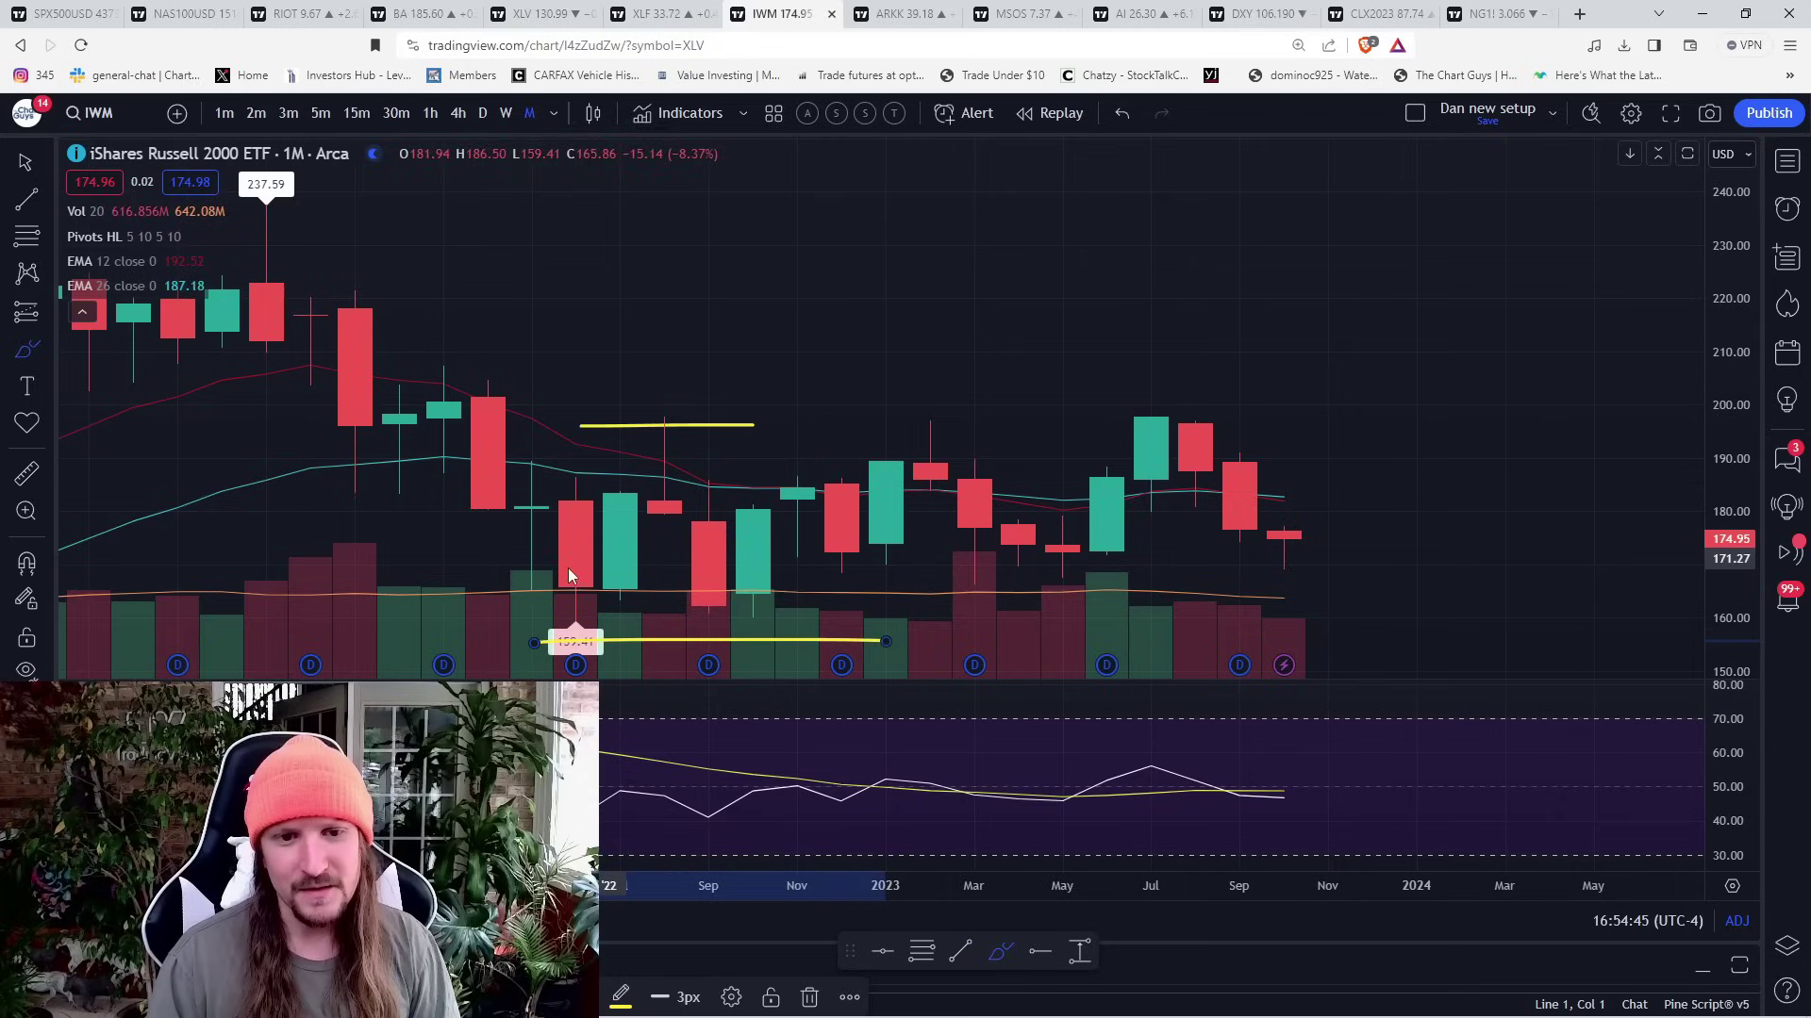
pyautogui.moveTo(564, 634)
pyautogui.mouseDown()
pyautogui.moveTo(665, 408)
pyautogui.moveTo(750, 609)
pyautogui.moveTo(934, 426)
pyautogui.moveTo(1063, 585)
pyautogui.moveTo(1152, 415)
pyautogui.moveTo(1285, 566)
pyautogui.mouseUp()
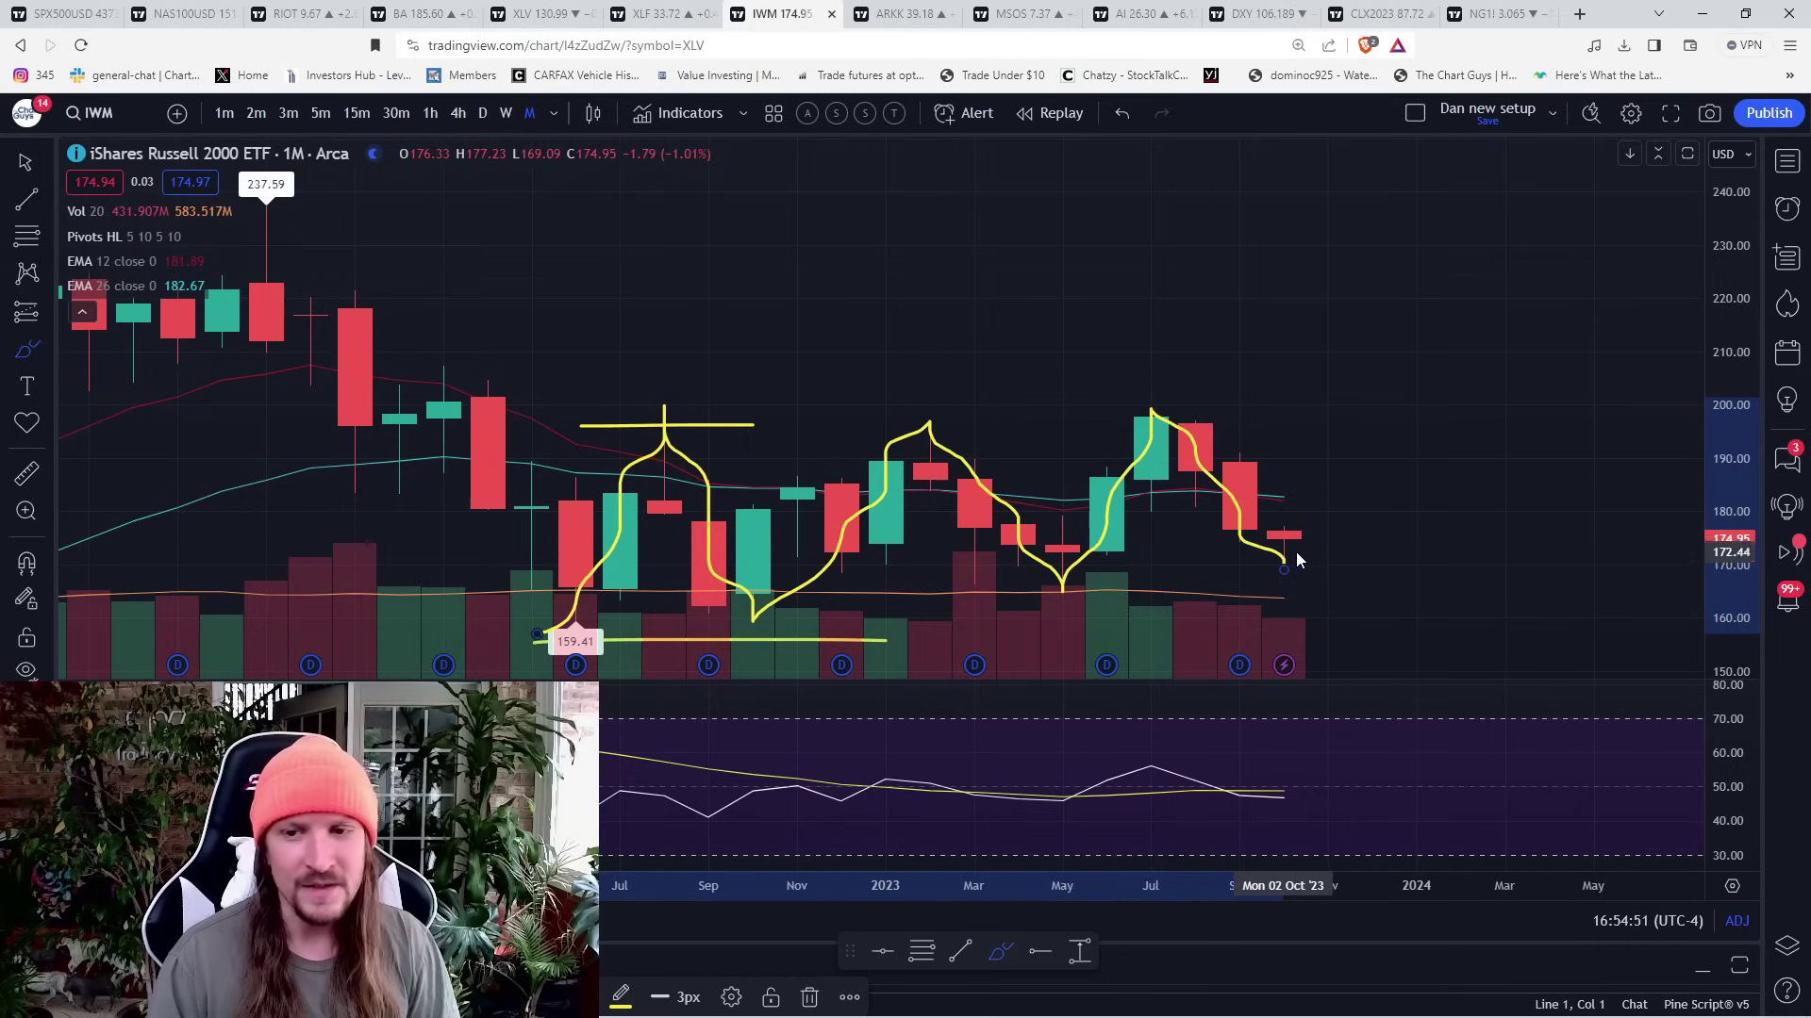
pyautogui.moveTo(1241, 585)
pyautogui.mouseDown()
pyautogui.moveTo(1372, 569)
pyautogui.moveTo(1328, 477)
pyautogui.mouseUp()
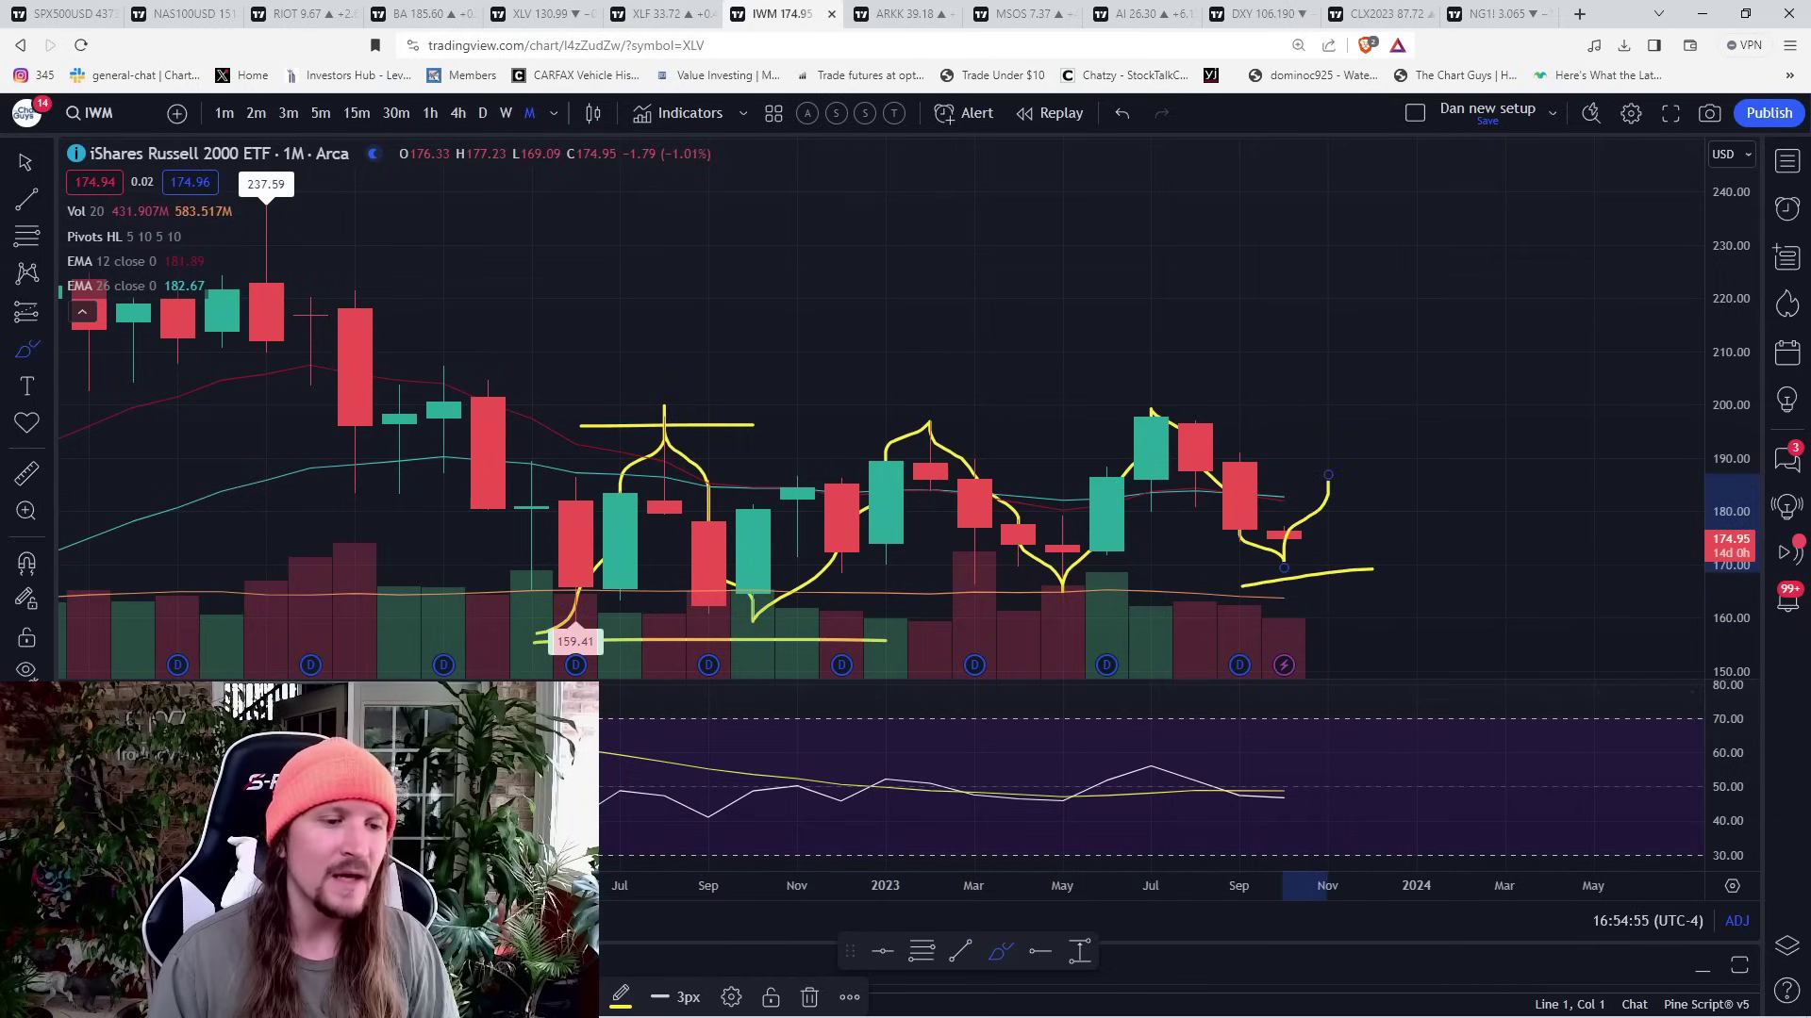
# - On daily bars with magnet on, add a horizontal level at 177.23 and reselect the Brush
pyautogui.click(482, 114)
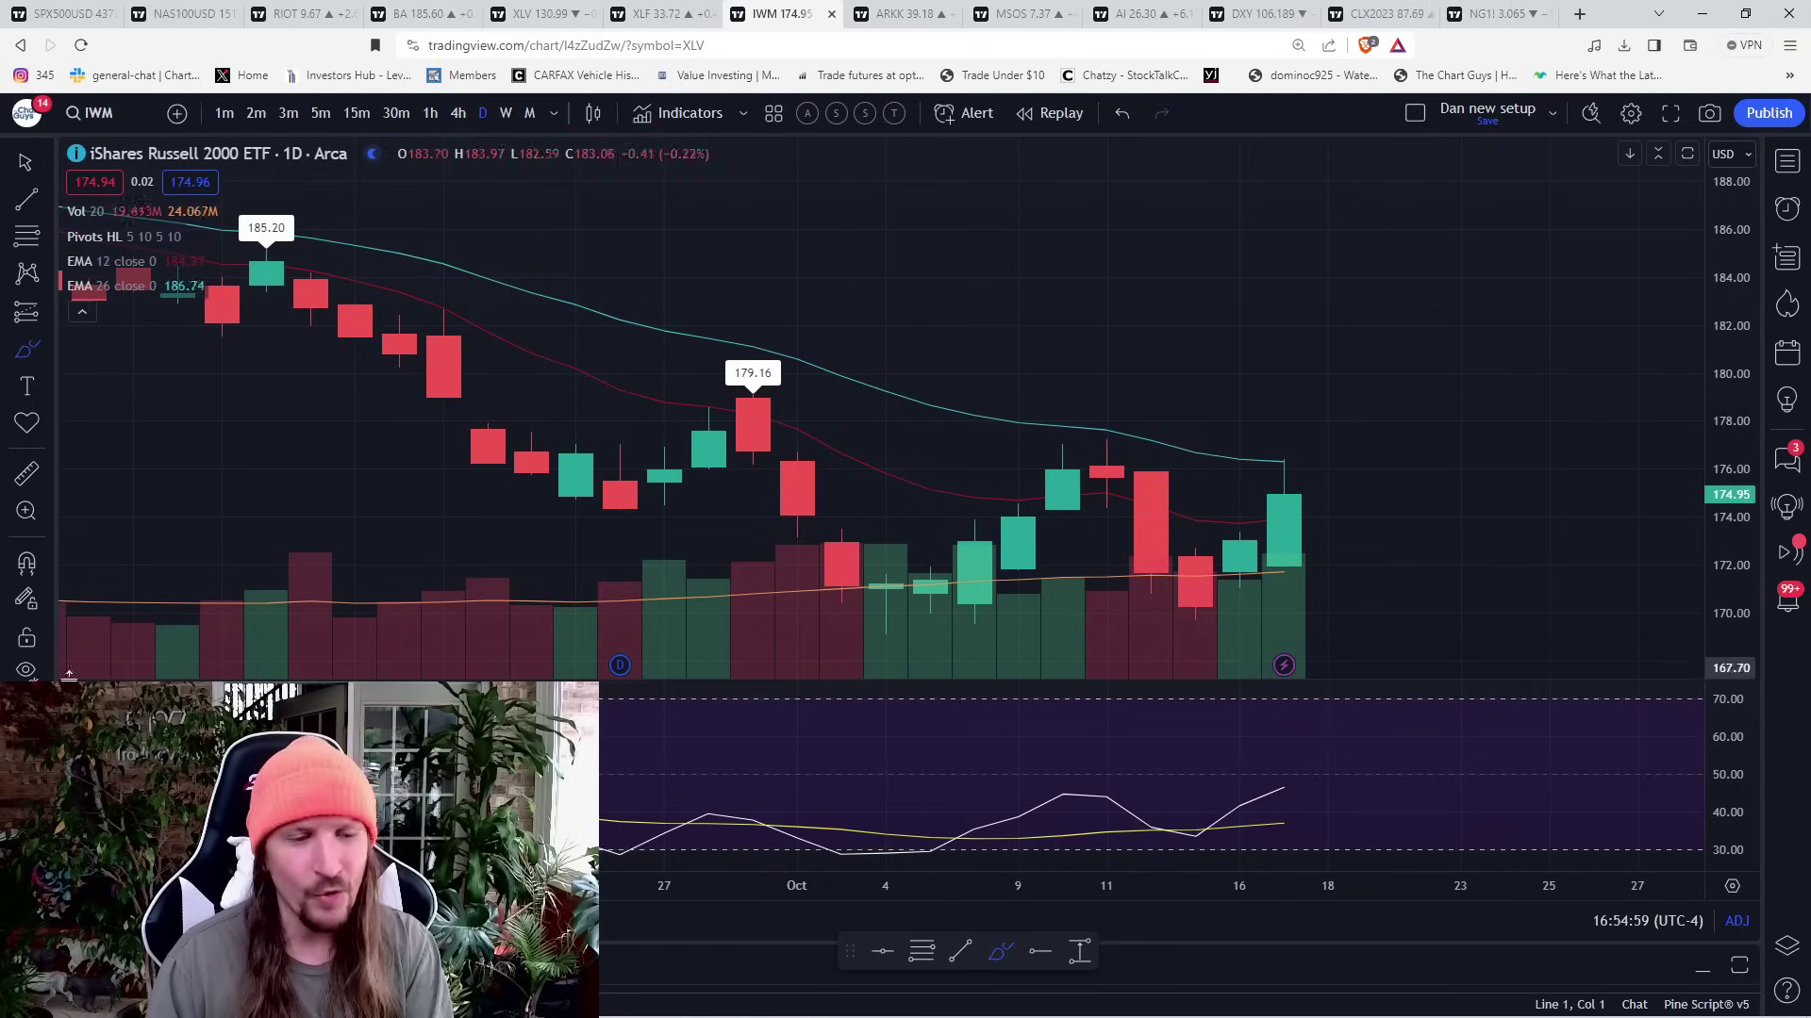
pyautogui.click(26, 563)
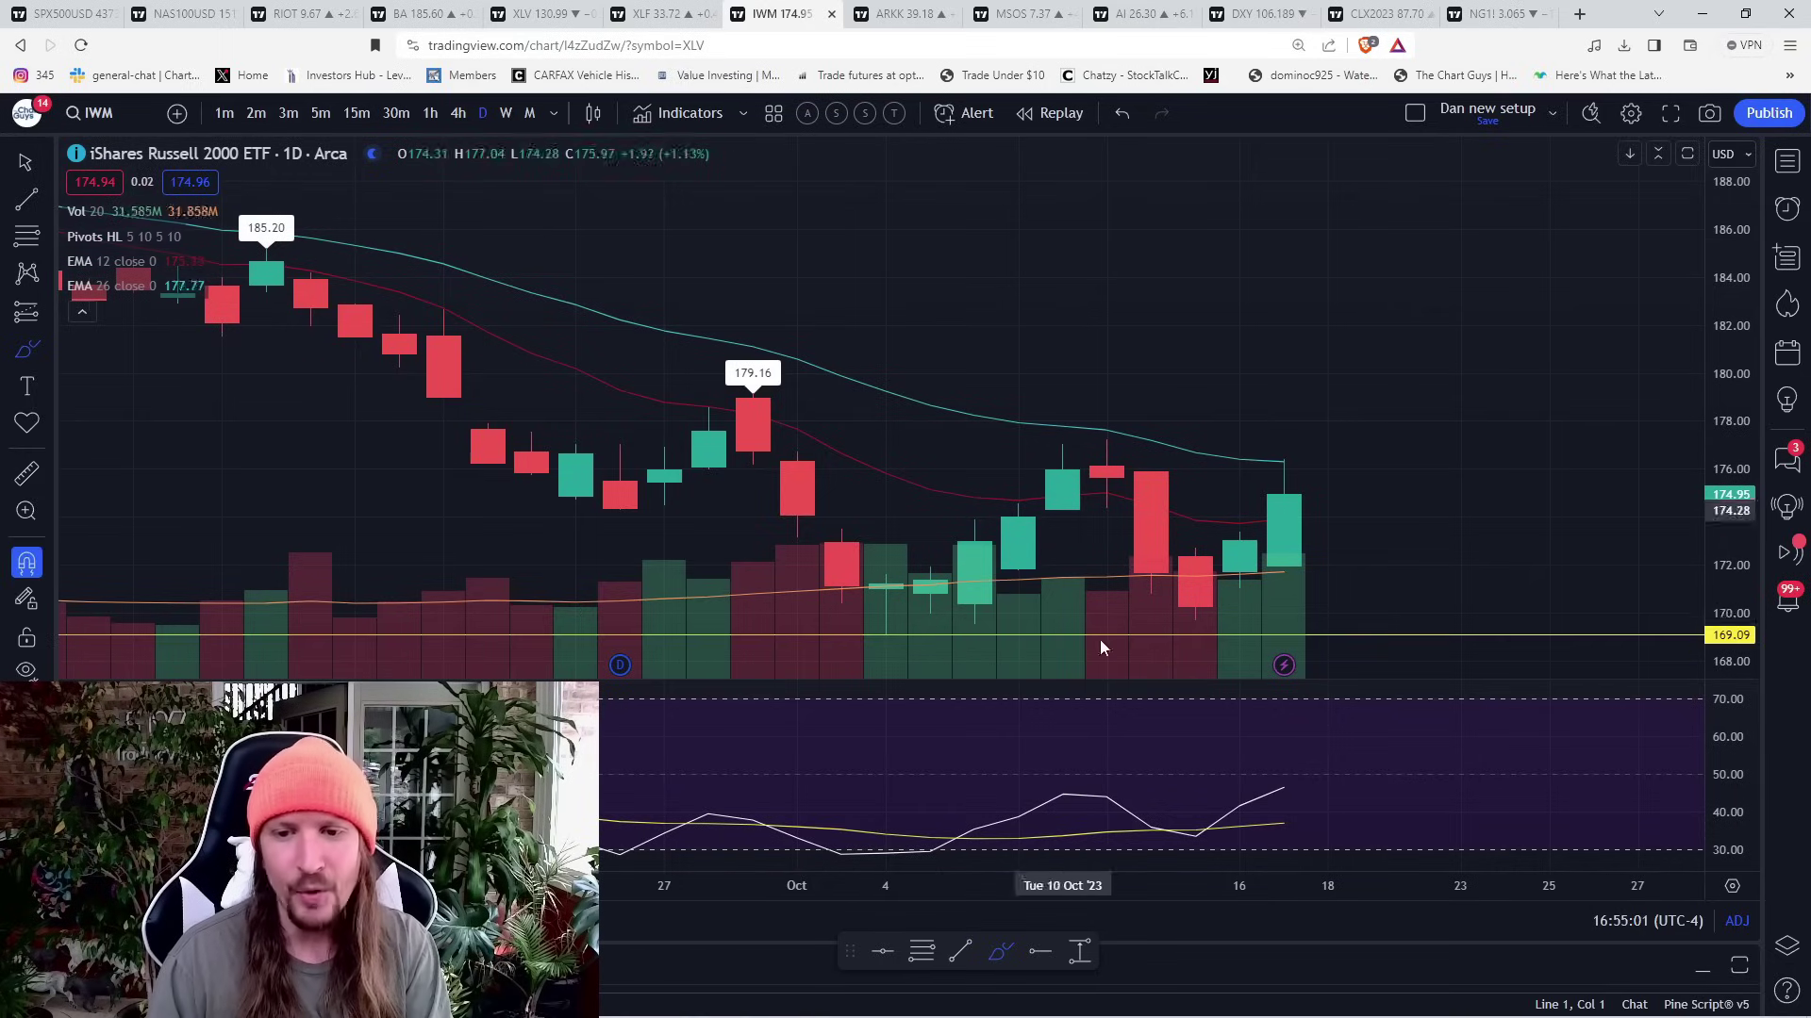
pyautogui.click(1102, 439)
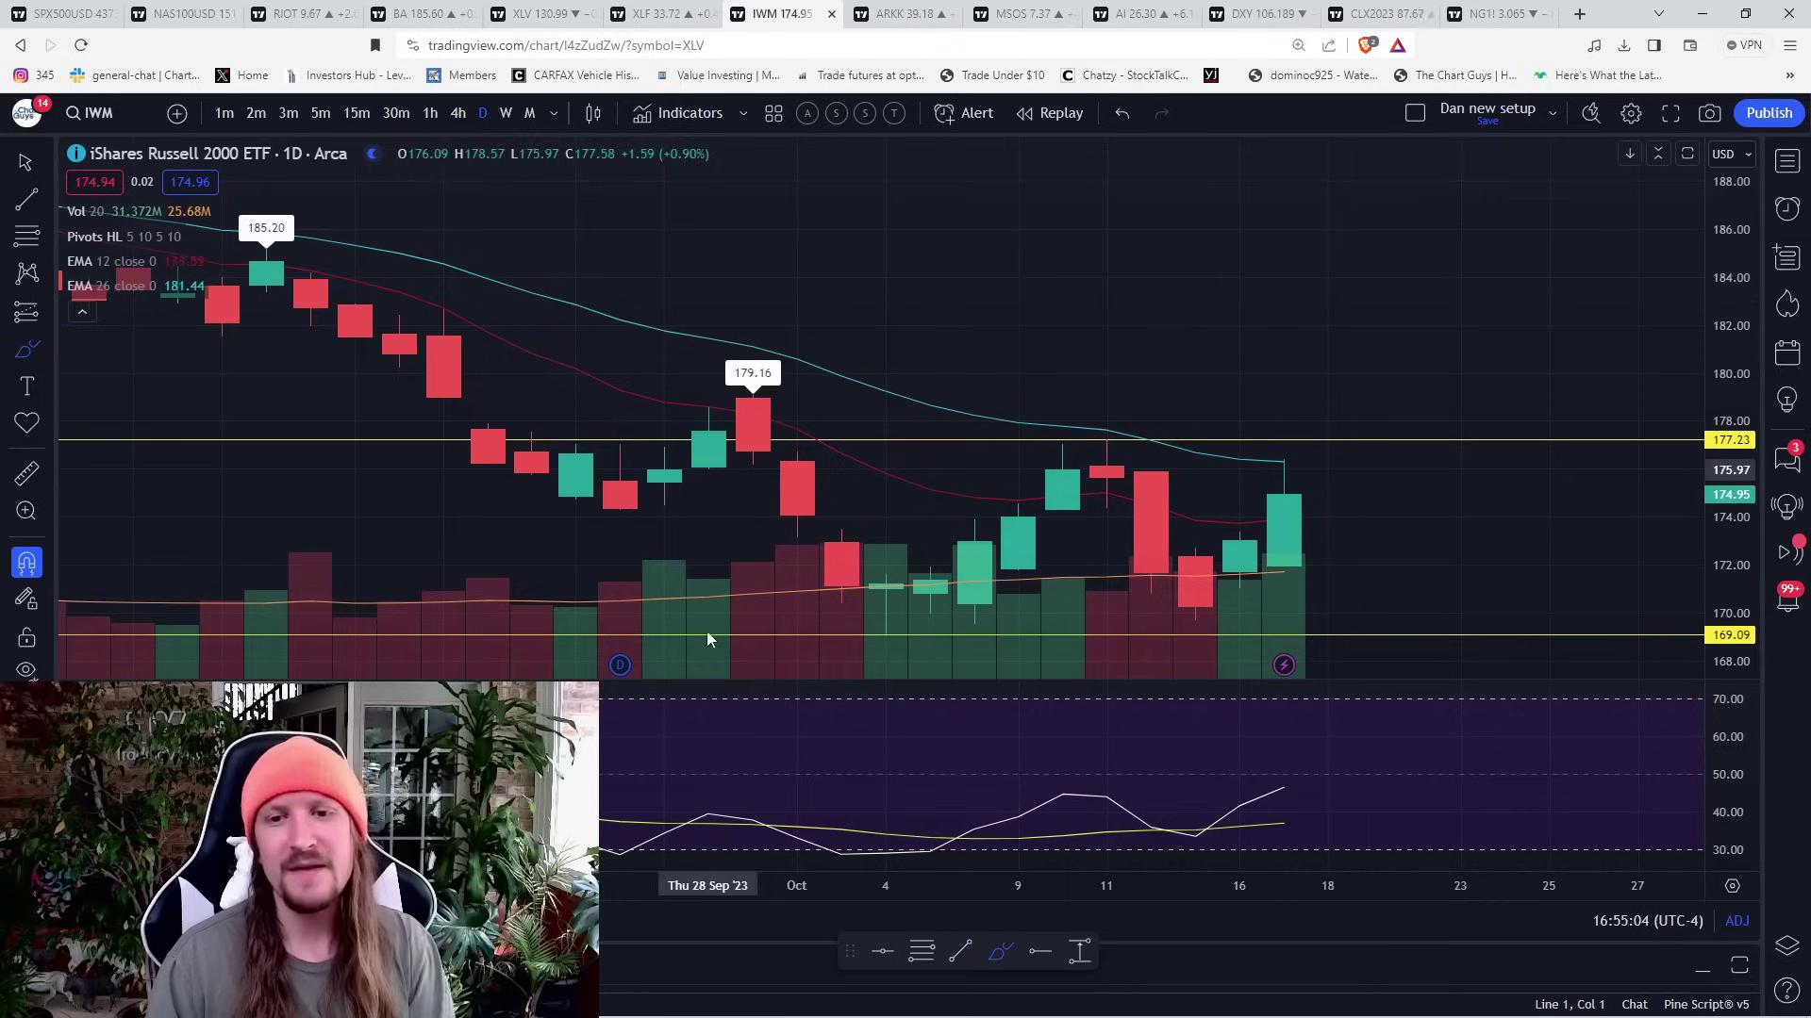
pyautogui.click(29, 352)
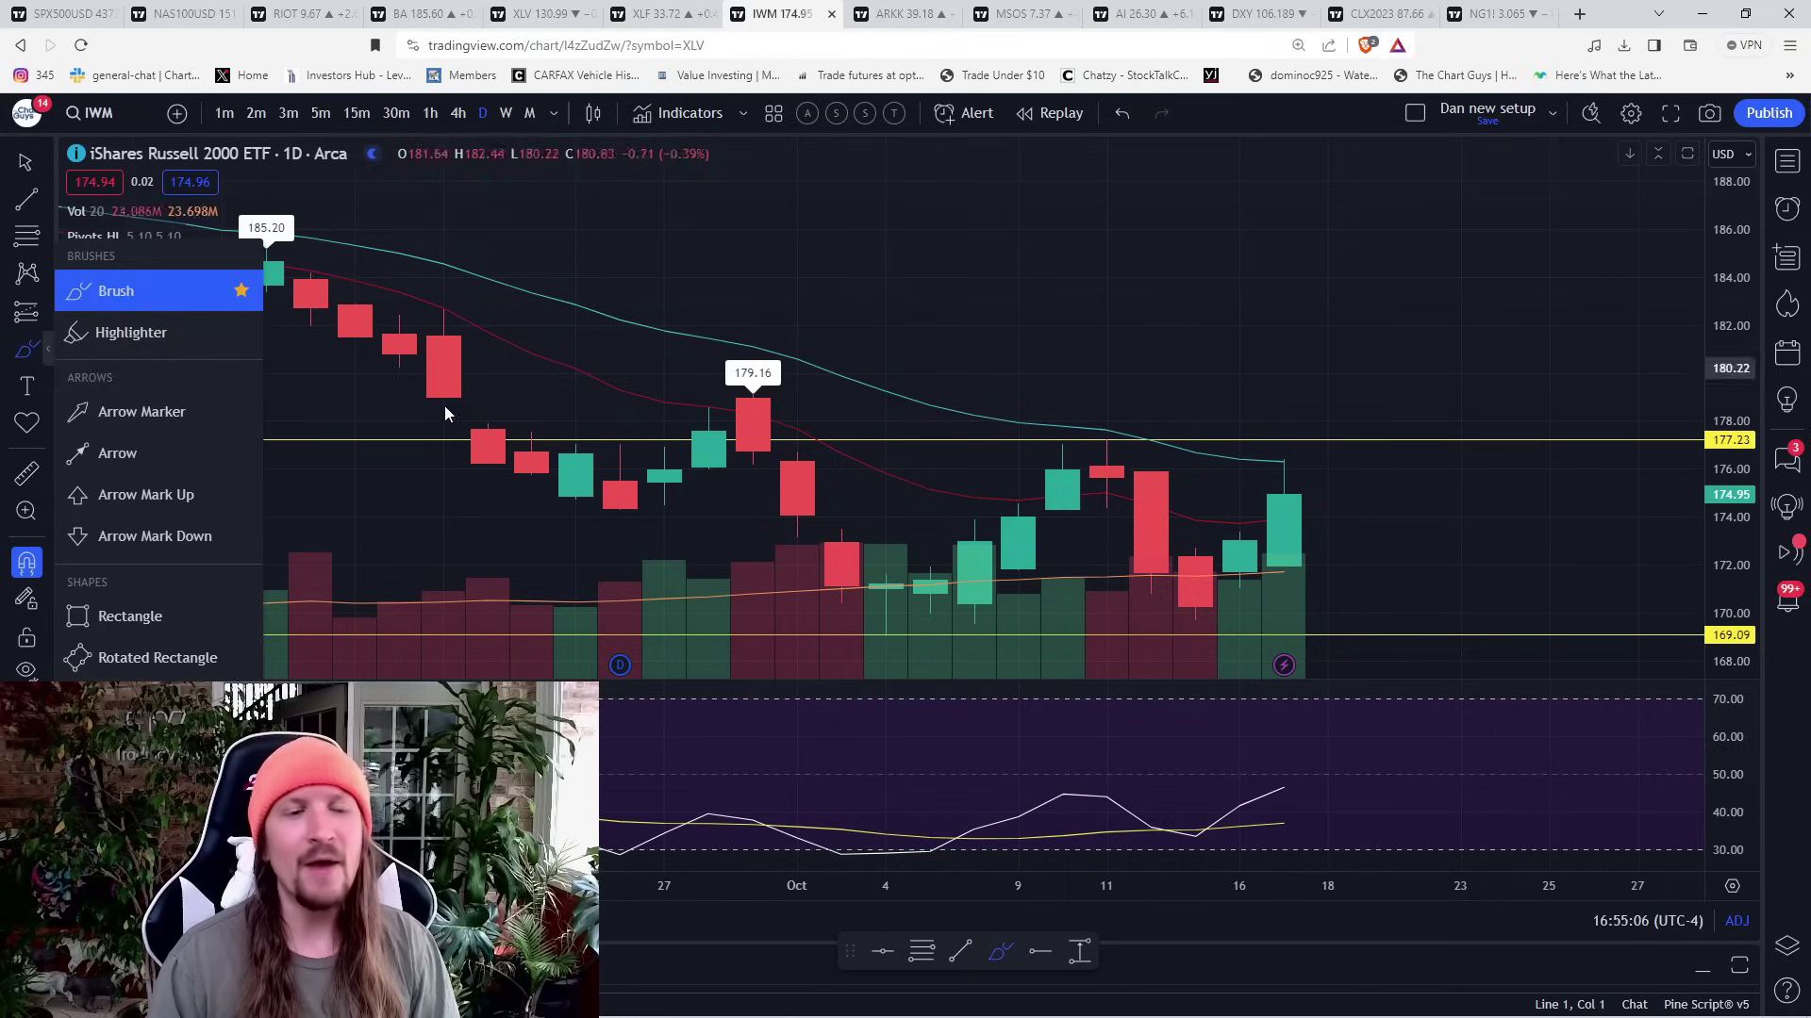
pyautogui.click(537, 356)
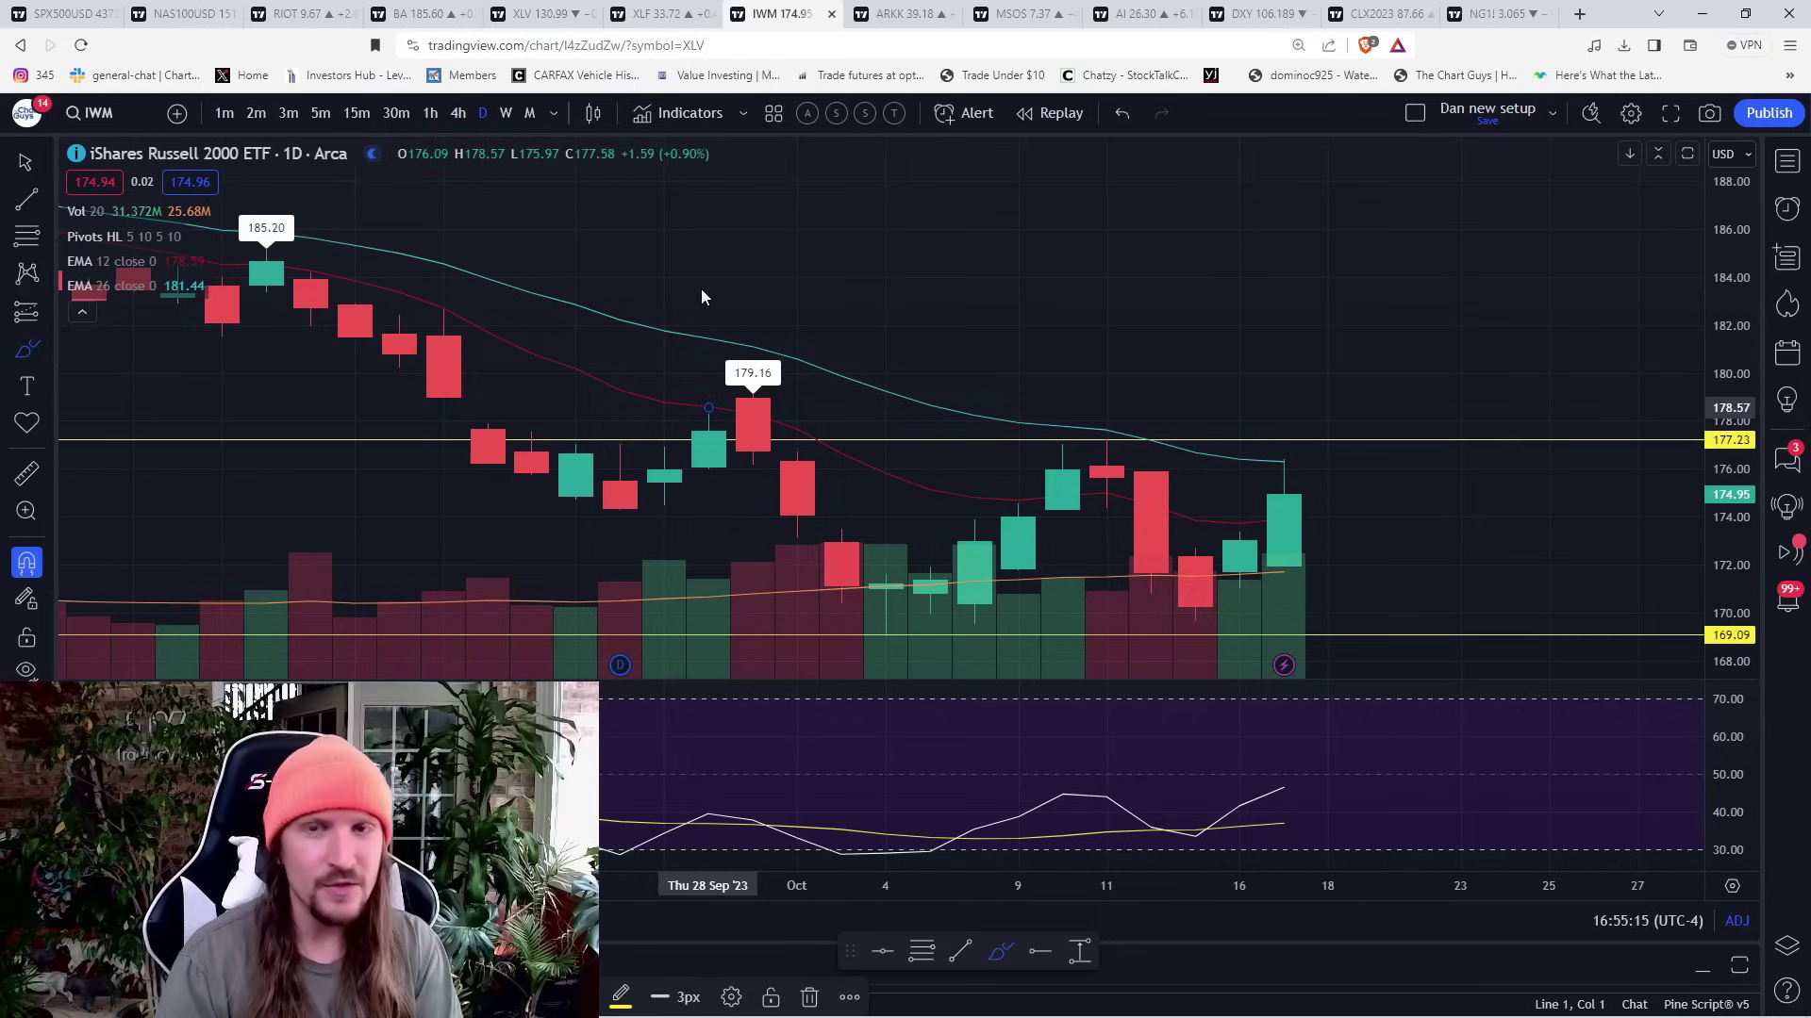
# - On ARKK daily, snap horizontal levels at 37.55 and the 40.81 high, then load XLP
pyautogui.click(901, 13)
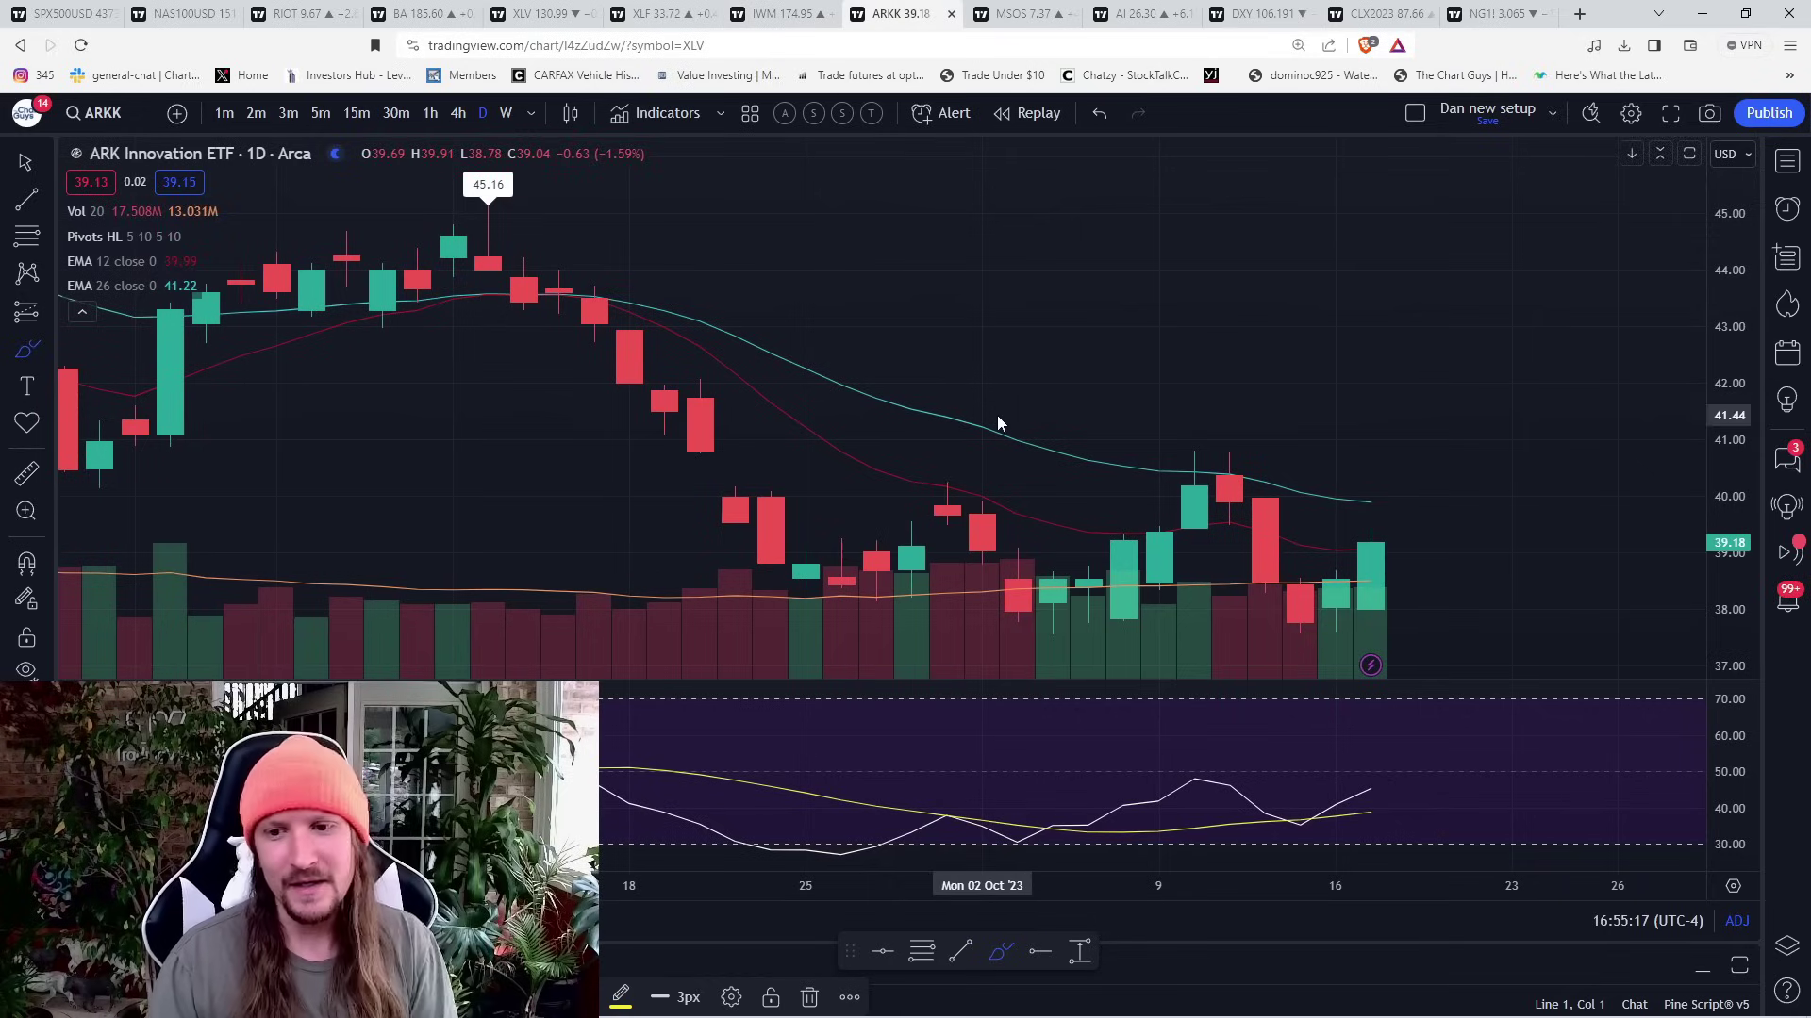
pyautogui.click(34, 566)
pyautogui.click(1048, 653)
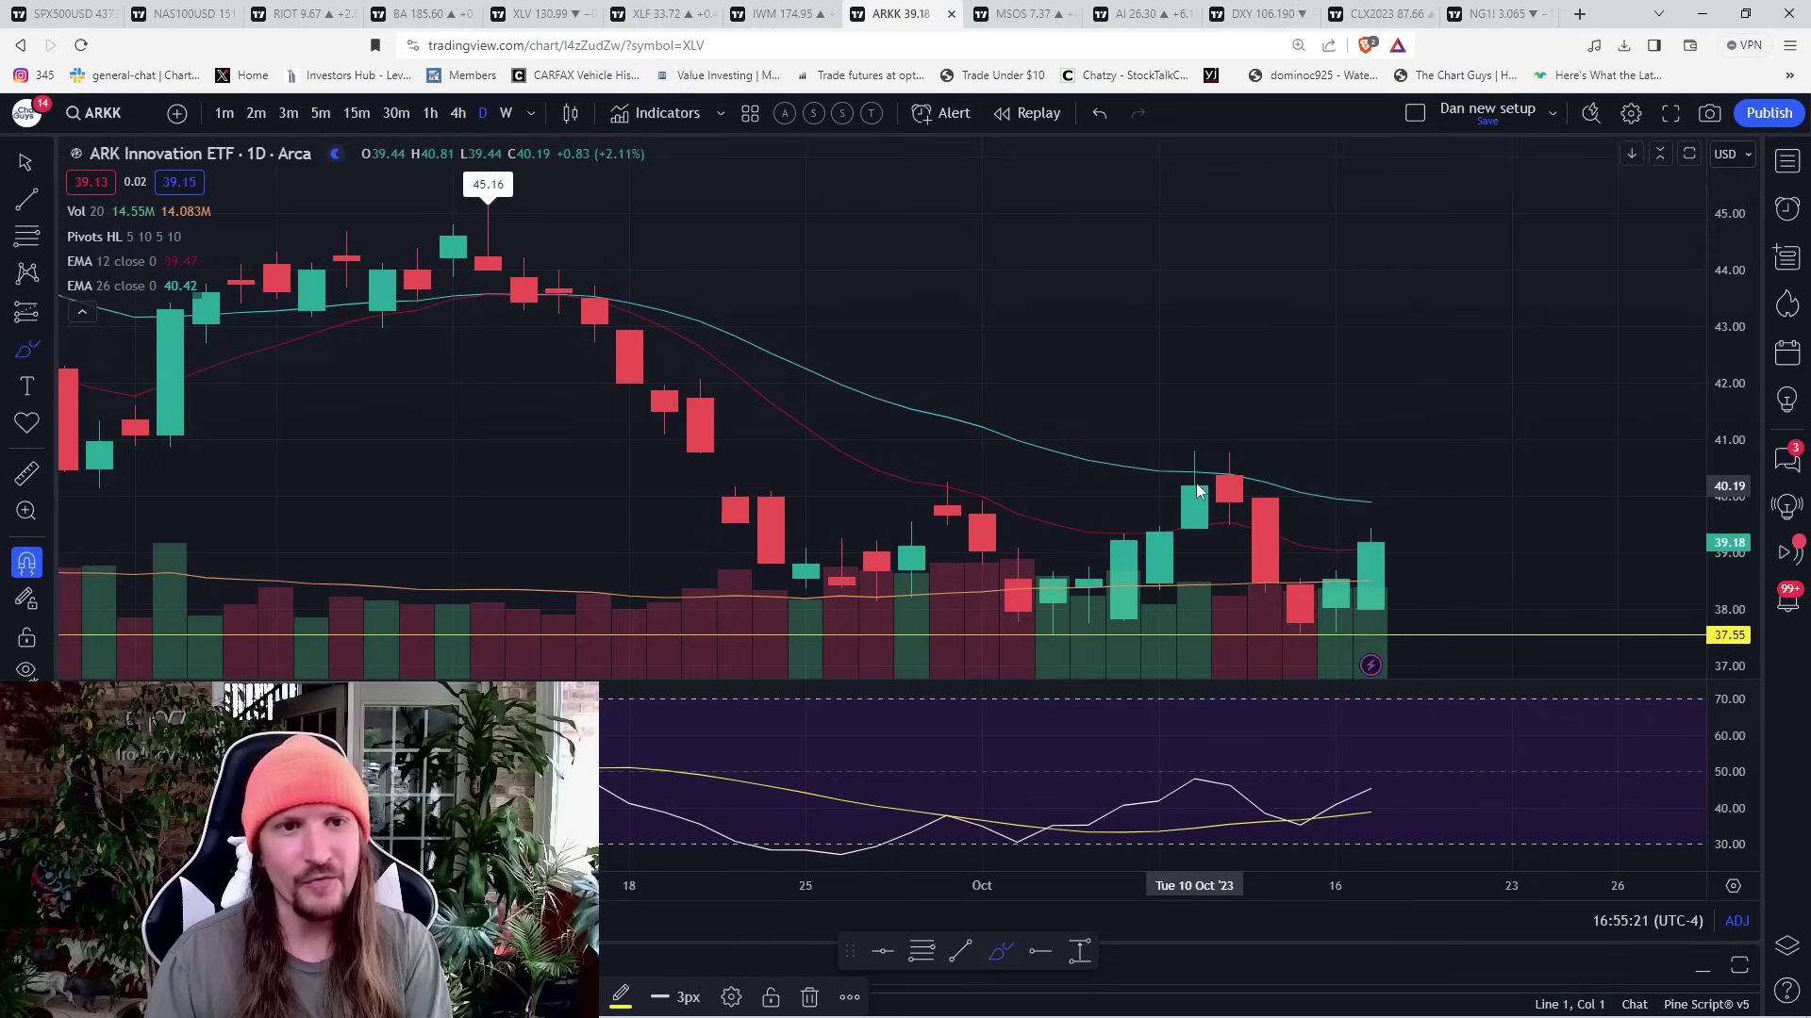
pyautogui.click(1196, 483)
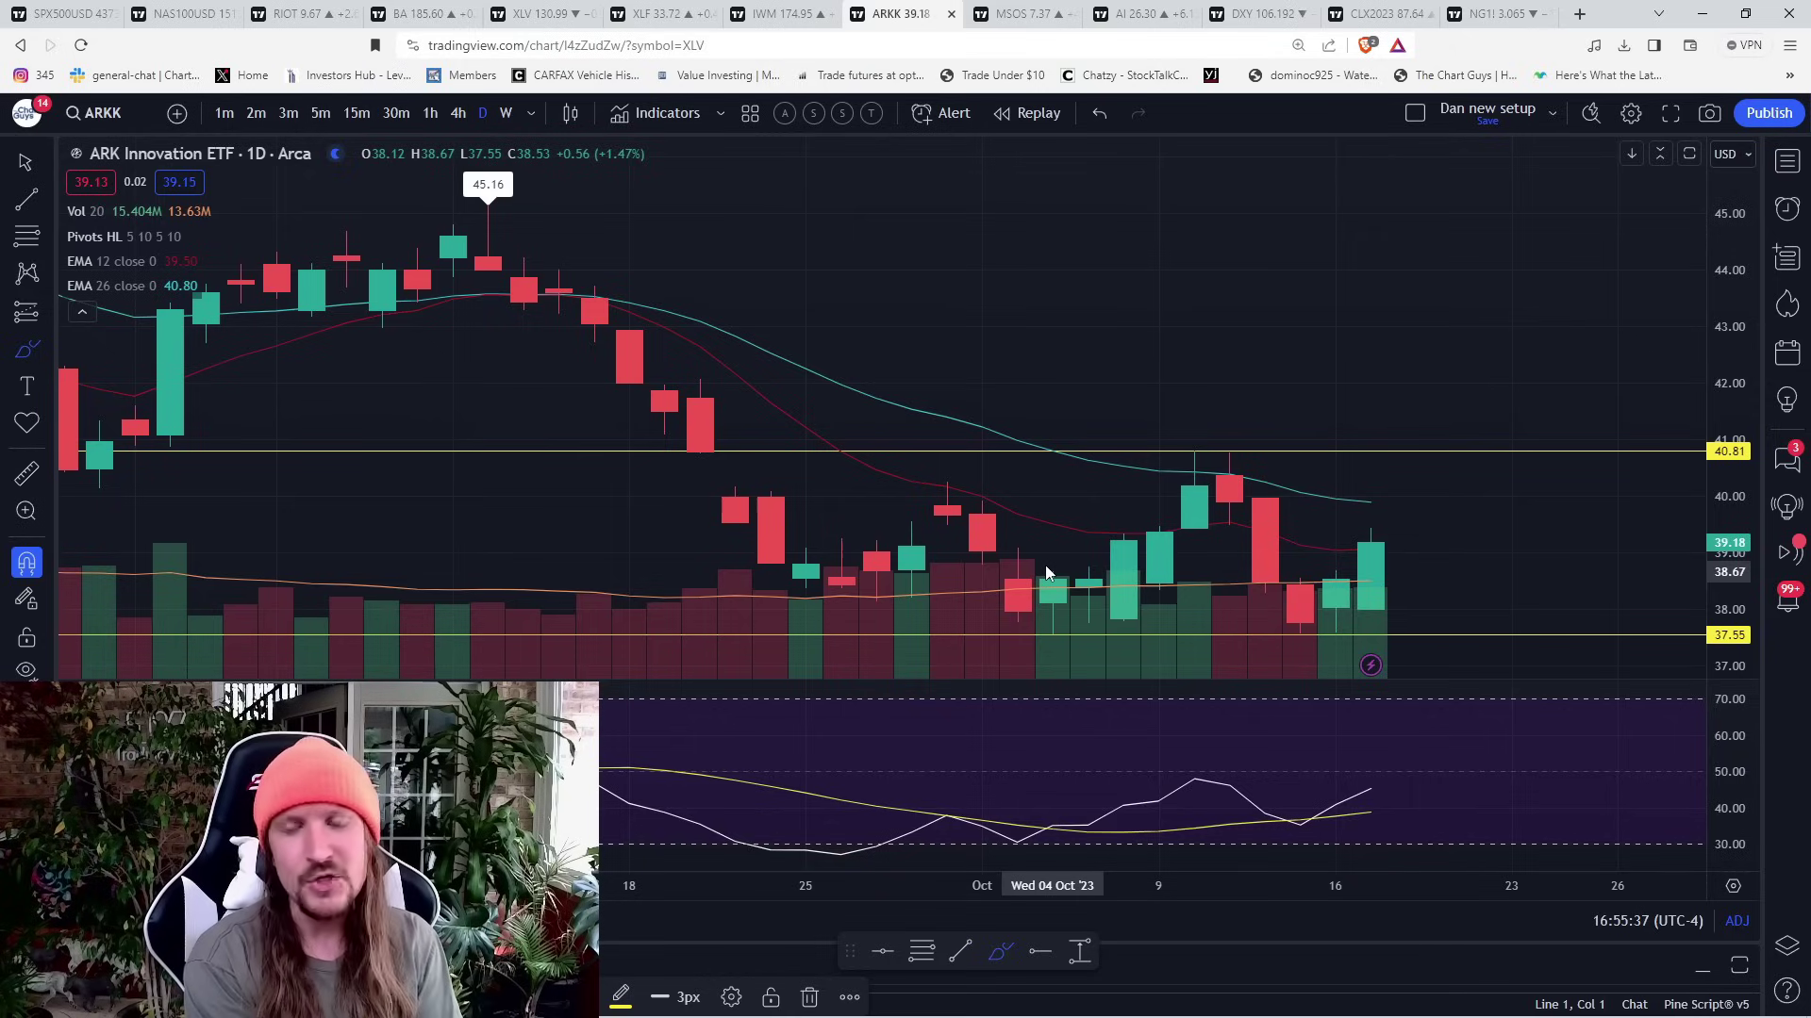
pyautogui.write('XLP')
pyautogui.press('Return')
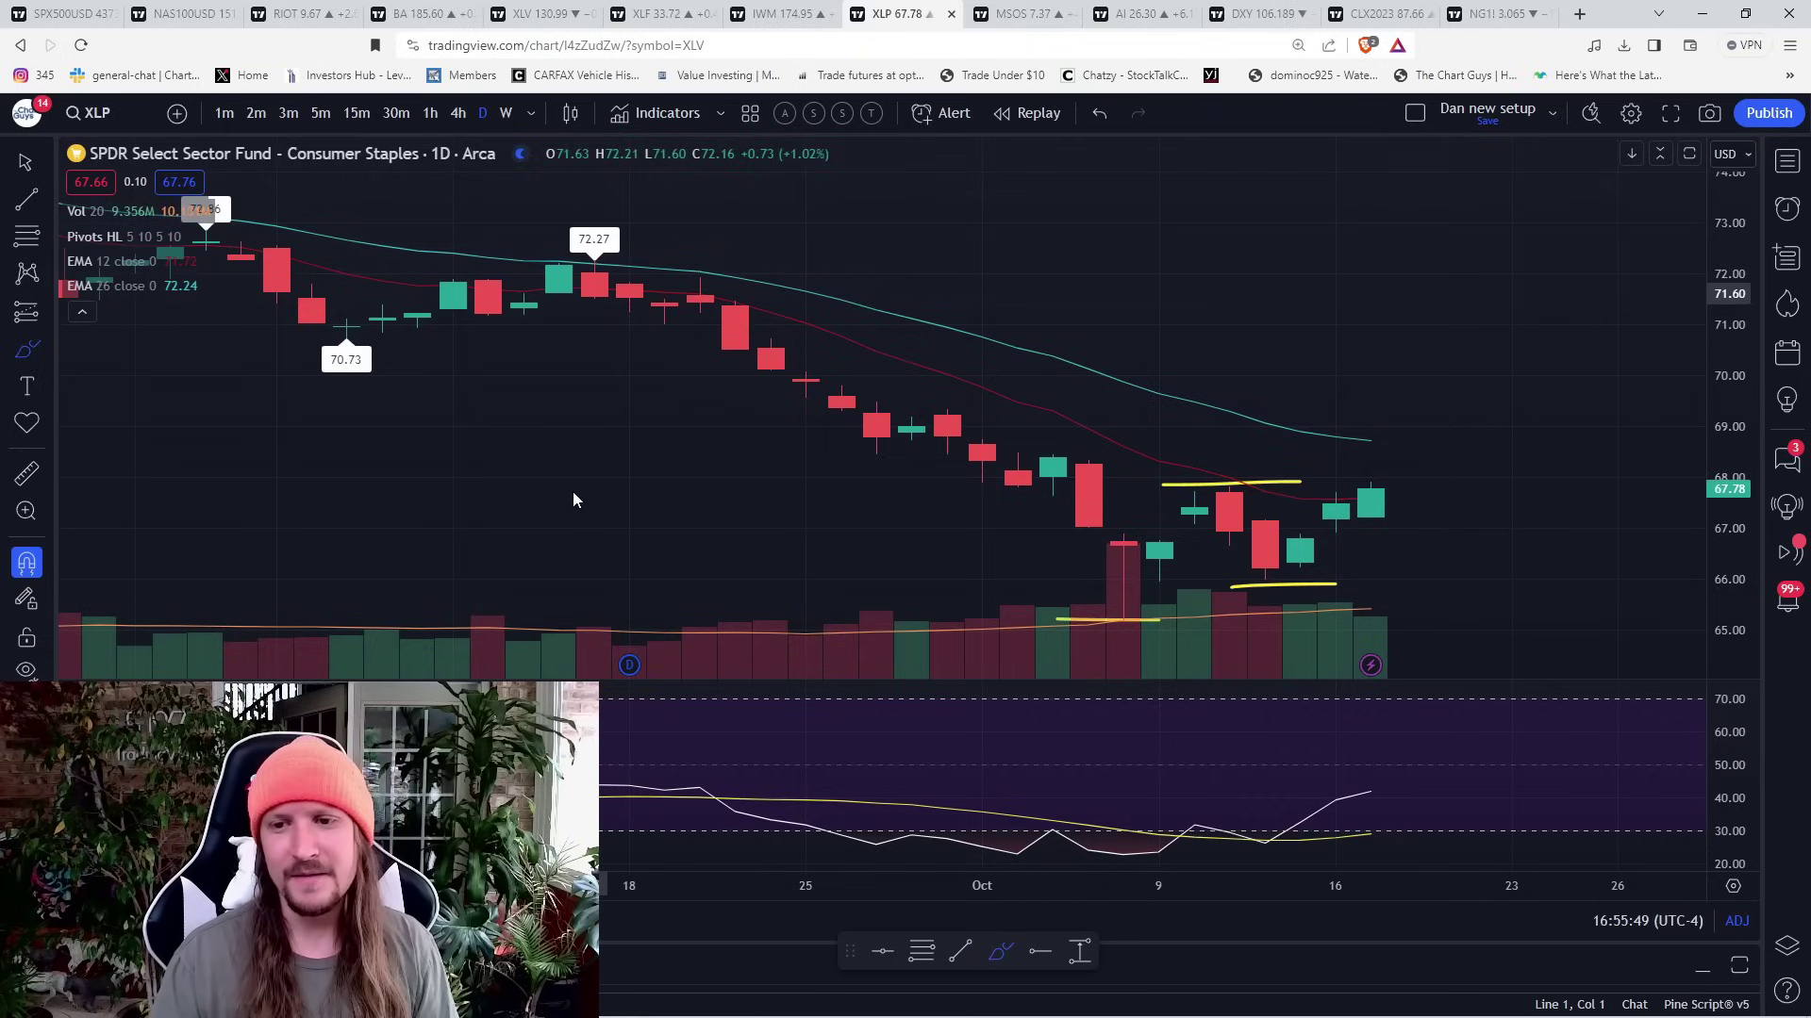
# - Load XLU Utilities for review, then switch to the SPY chart
pyautogui.write('XLU')
pyautogui.press('Return')
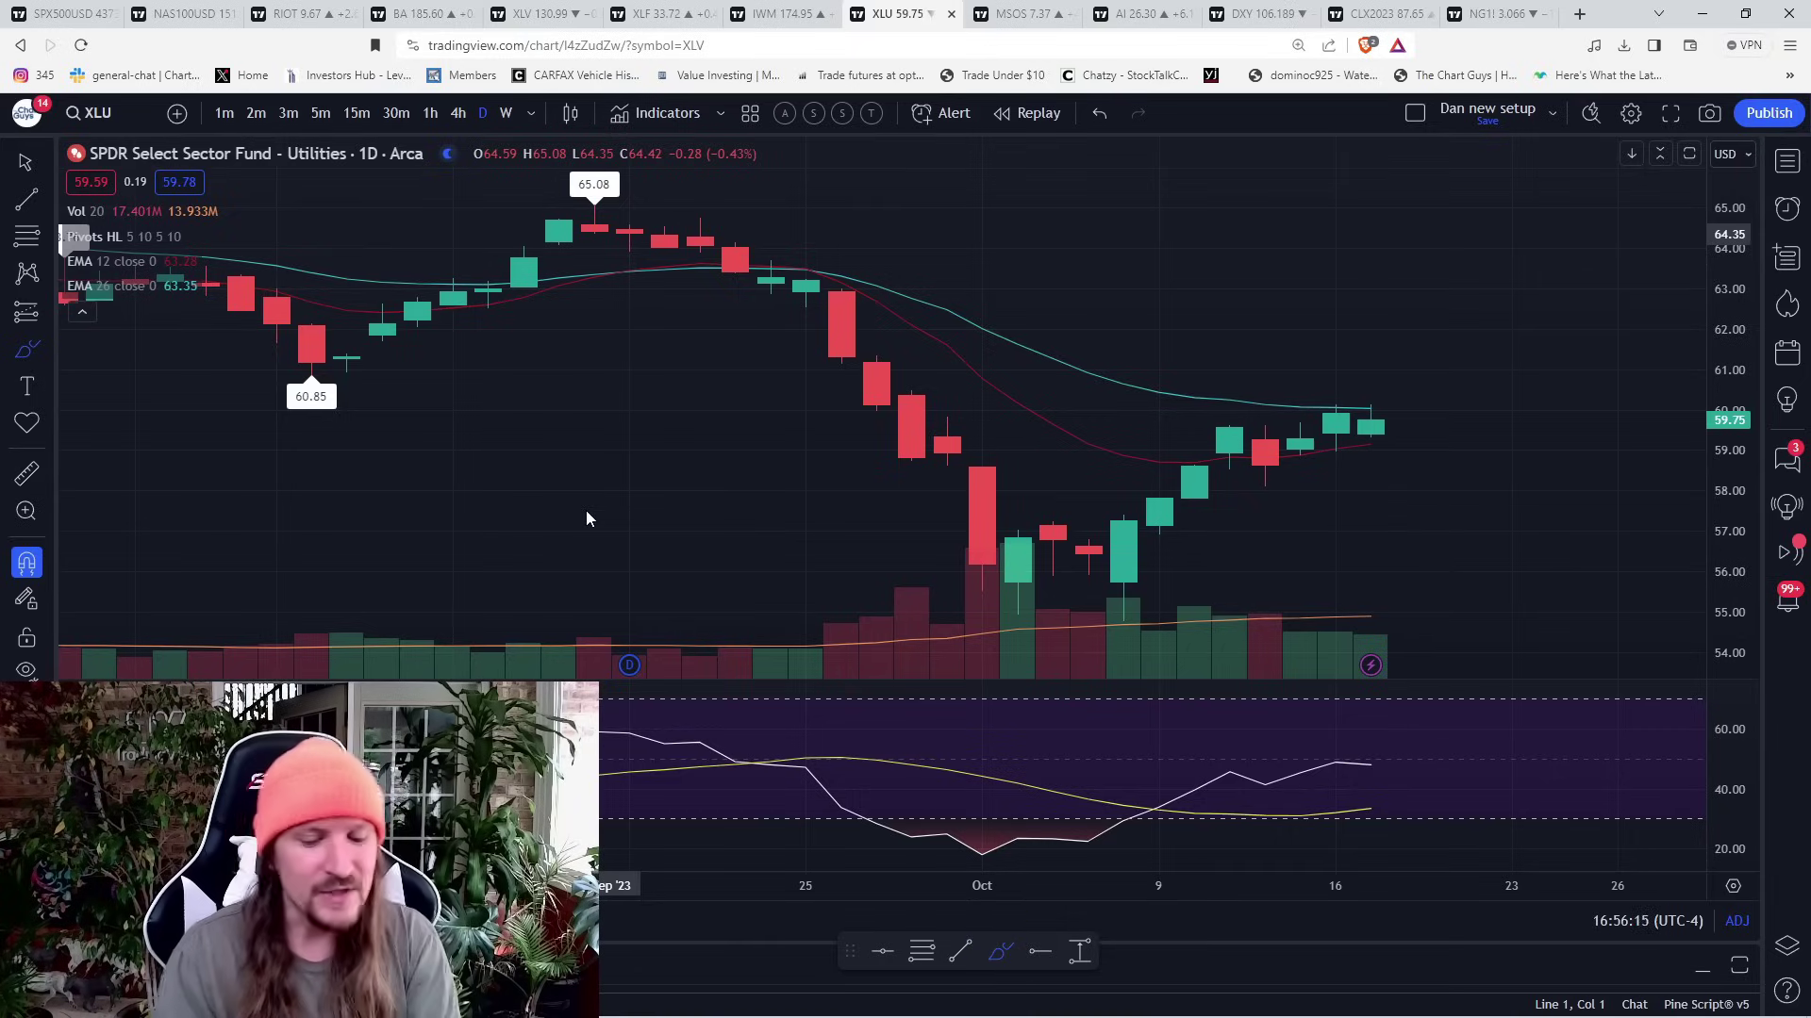
pyautogui.write('spy')
pyautogui.press('Return')
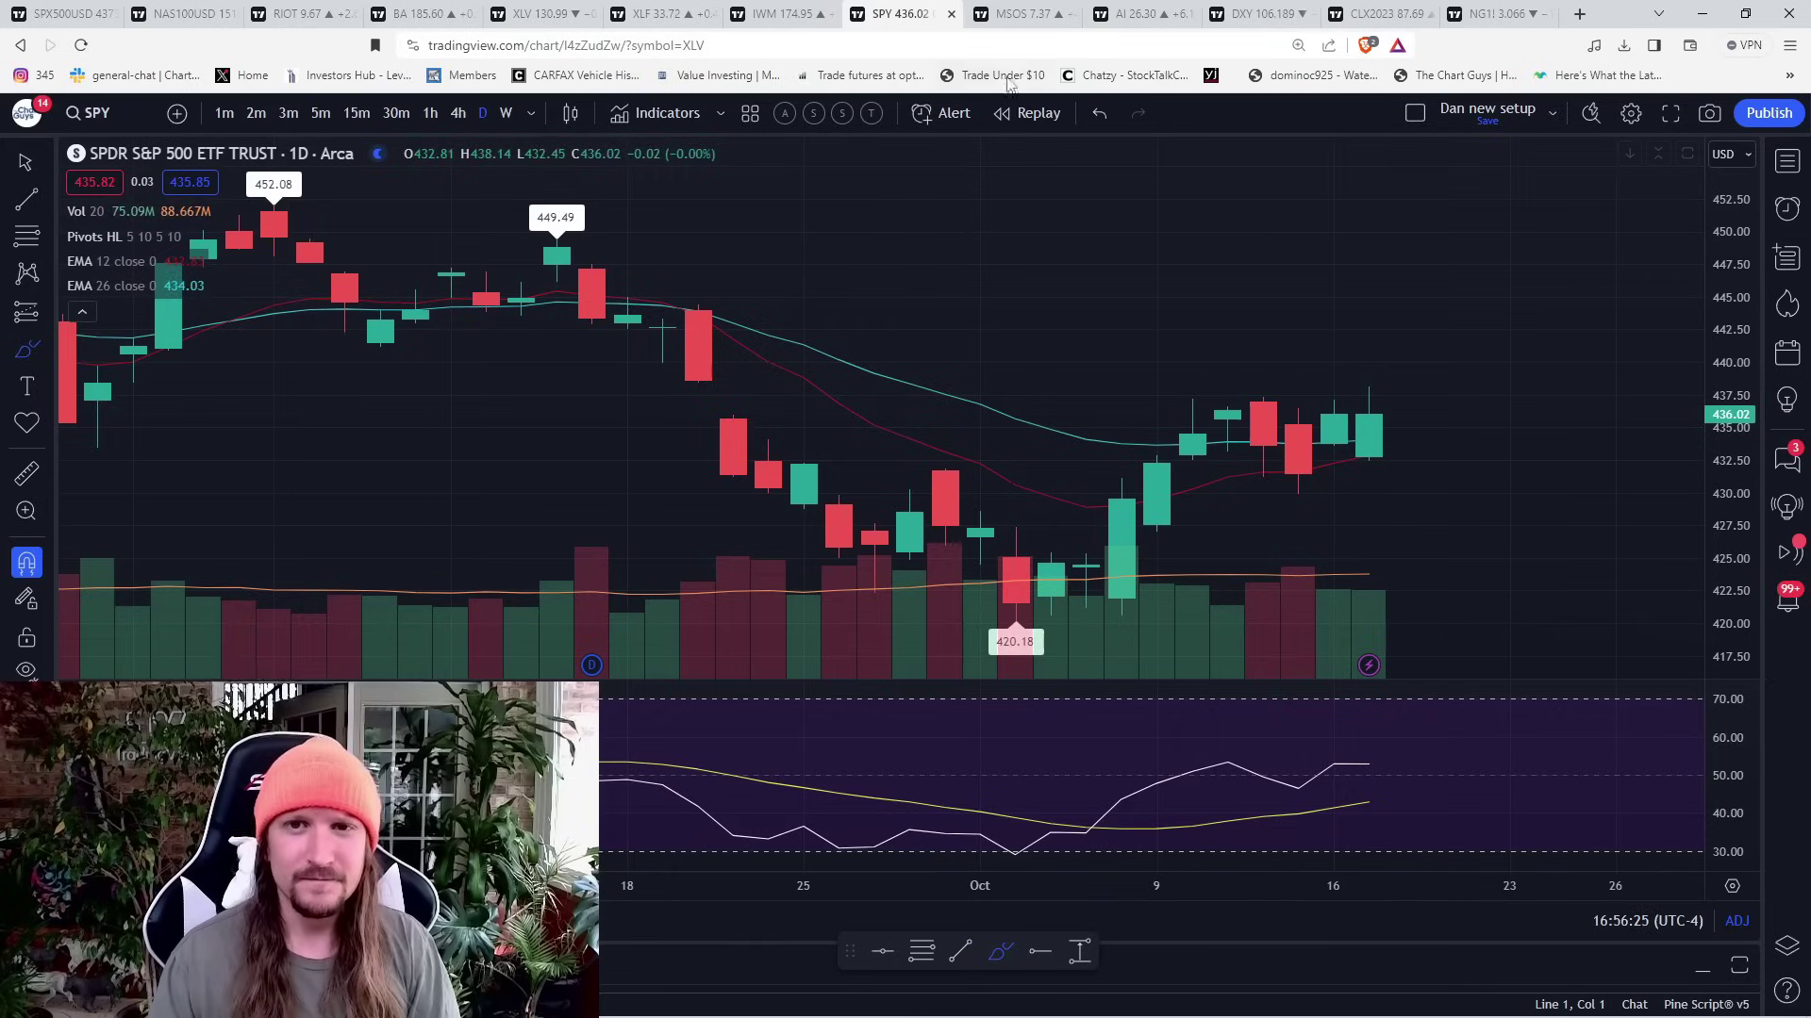
# - On MSOS daily, brush yellow lines under and over the sideways range and a path from 9.88 down
pyautogui.click(1014, 21)
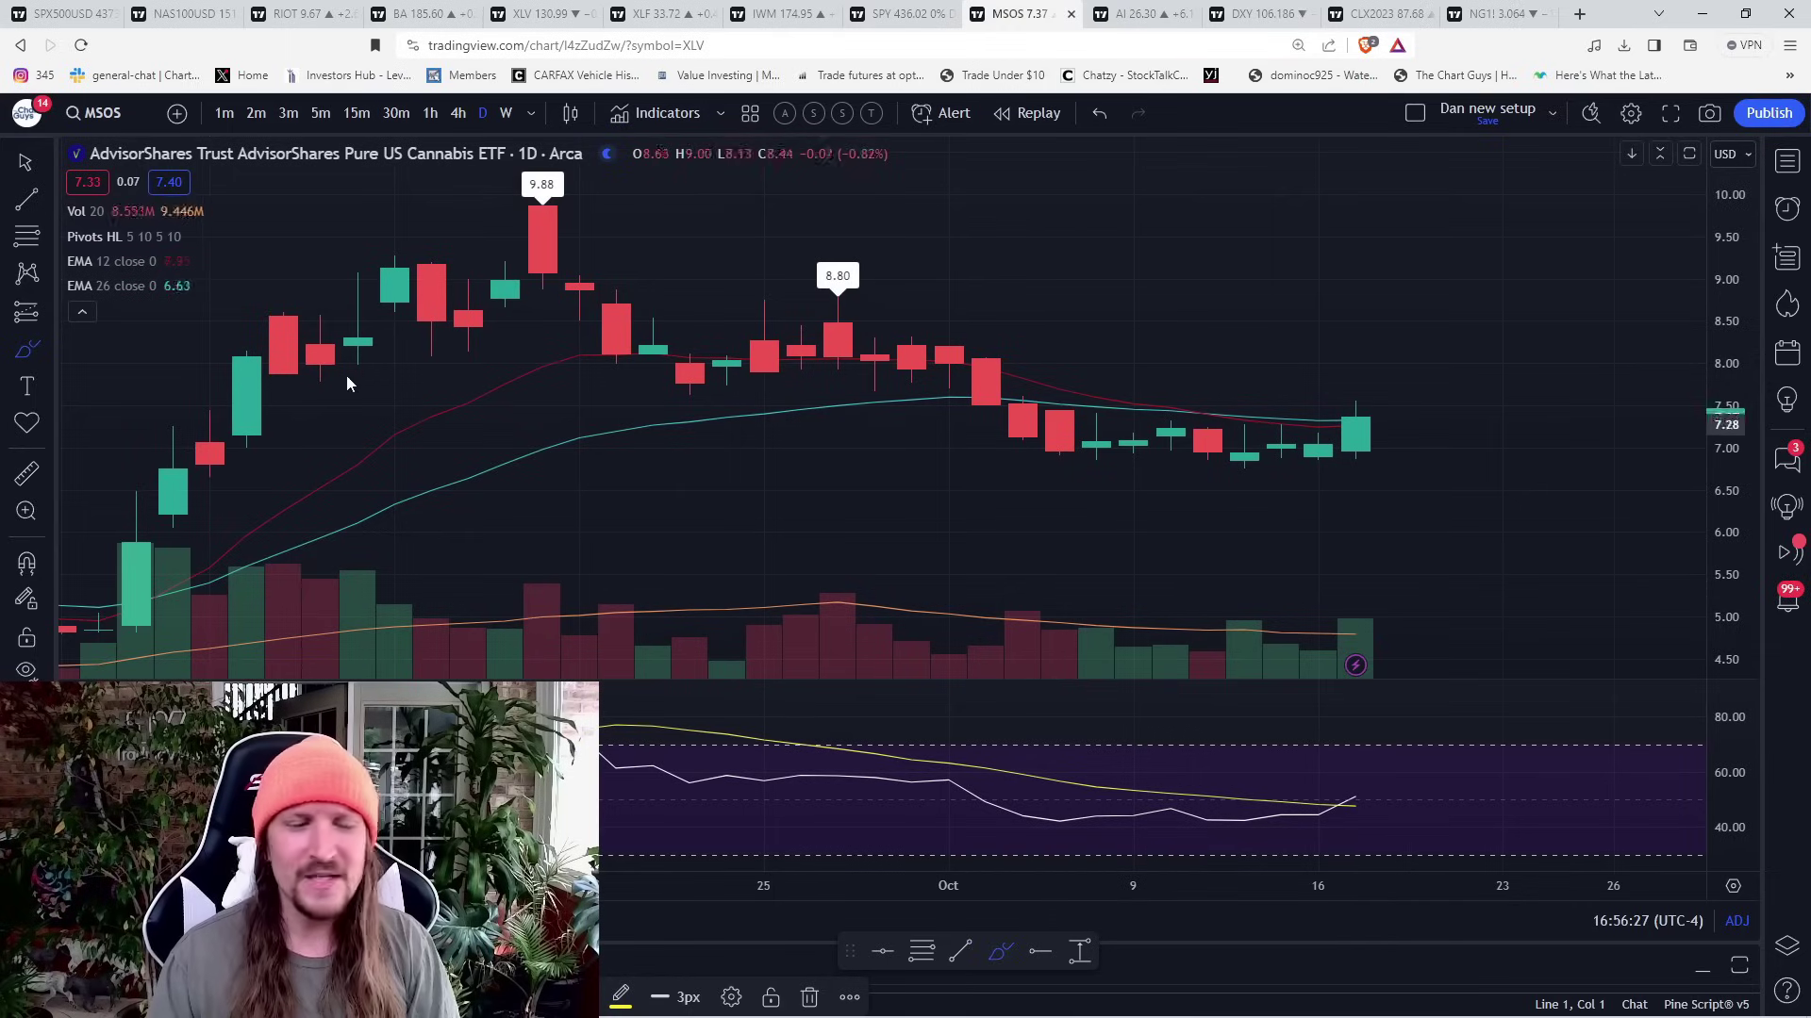
pyautogui.click(47, 351)
pyautogui.moveTo(1057, 459); pyautogui.dragTo(1355, 465)
pyautogui.moveTo(1099, 420); pyautogui.dragTo(1279, 418)
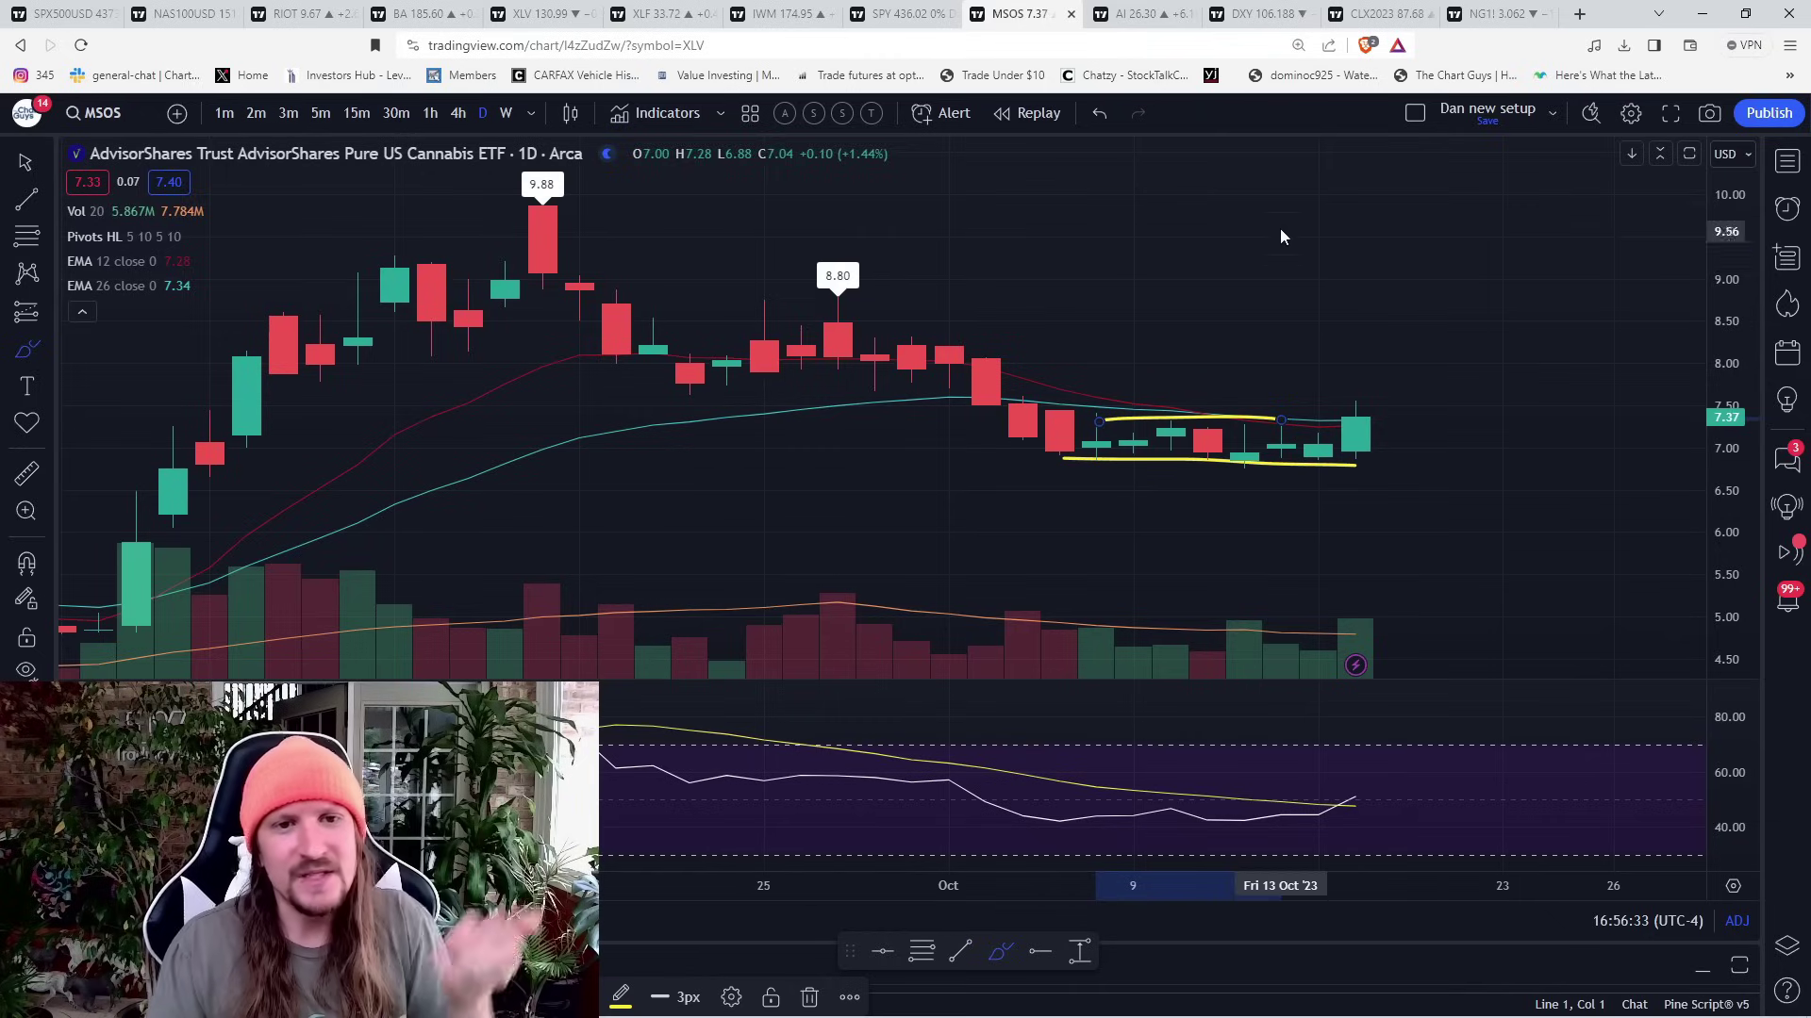
pyautogui.moveTo(542, 198)
pyautogui.mouseDown()
pyautogui.moveTo(902, 269)
pyautogui.moveTo(1085, 462)
pyautogui.mouseUp()
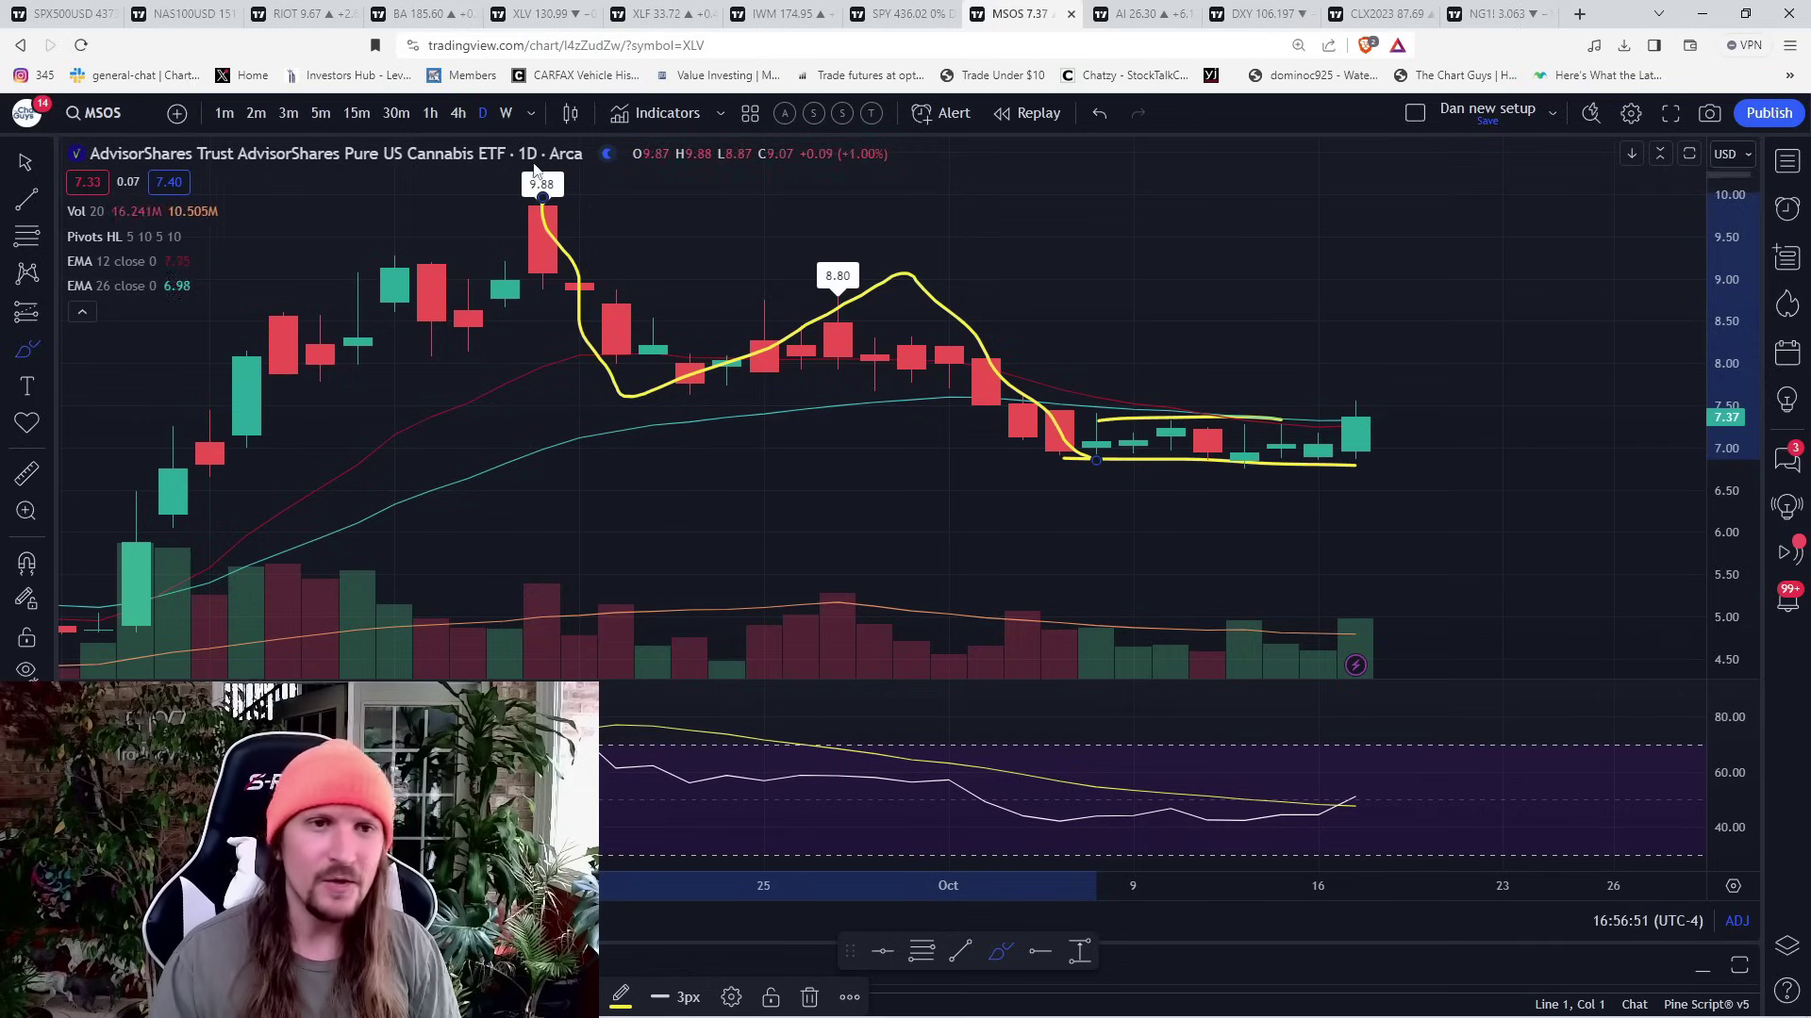
# - On MSOS weekly, brush a yellow line across the September candles, then delete it
pyautogui.click(505, 113)
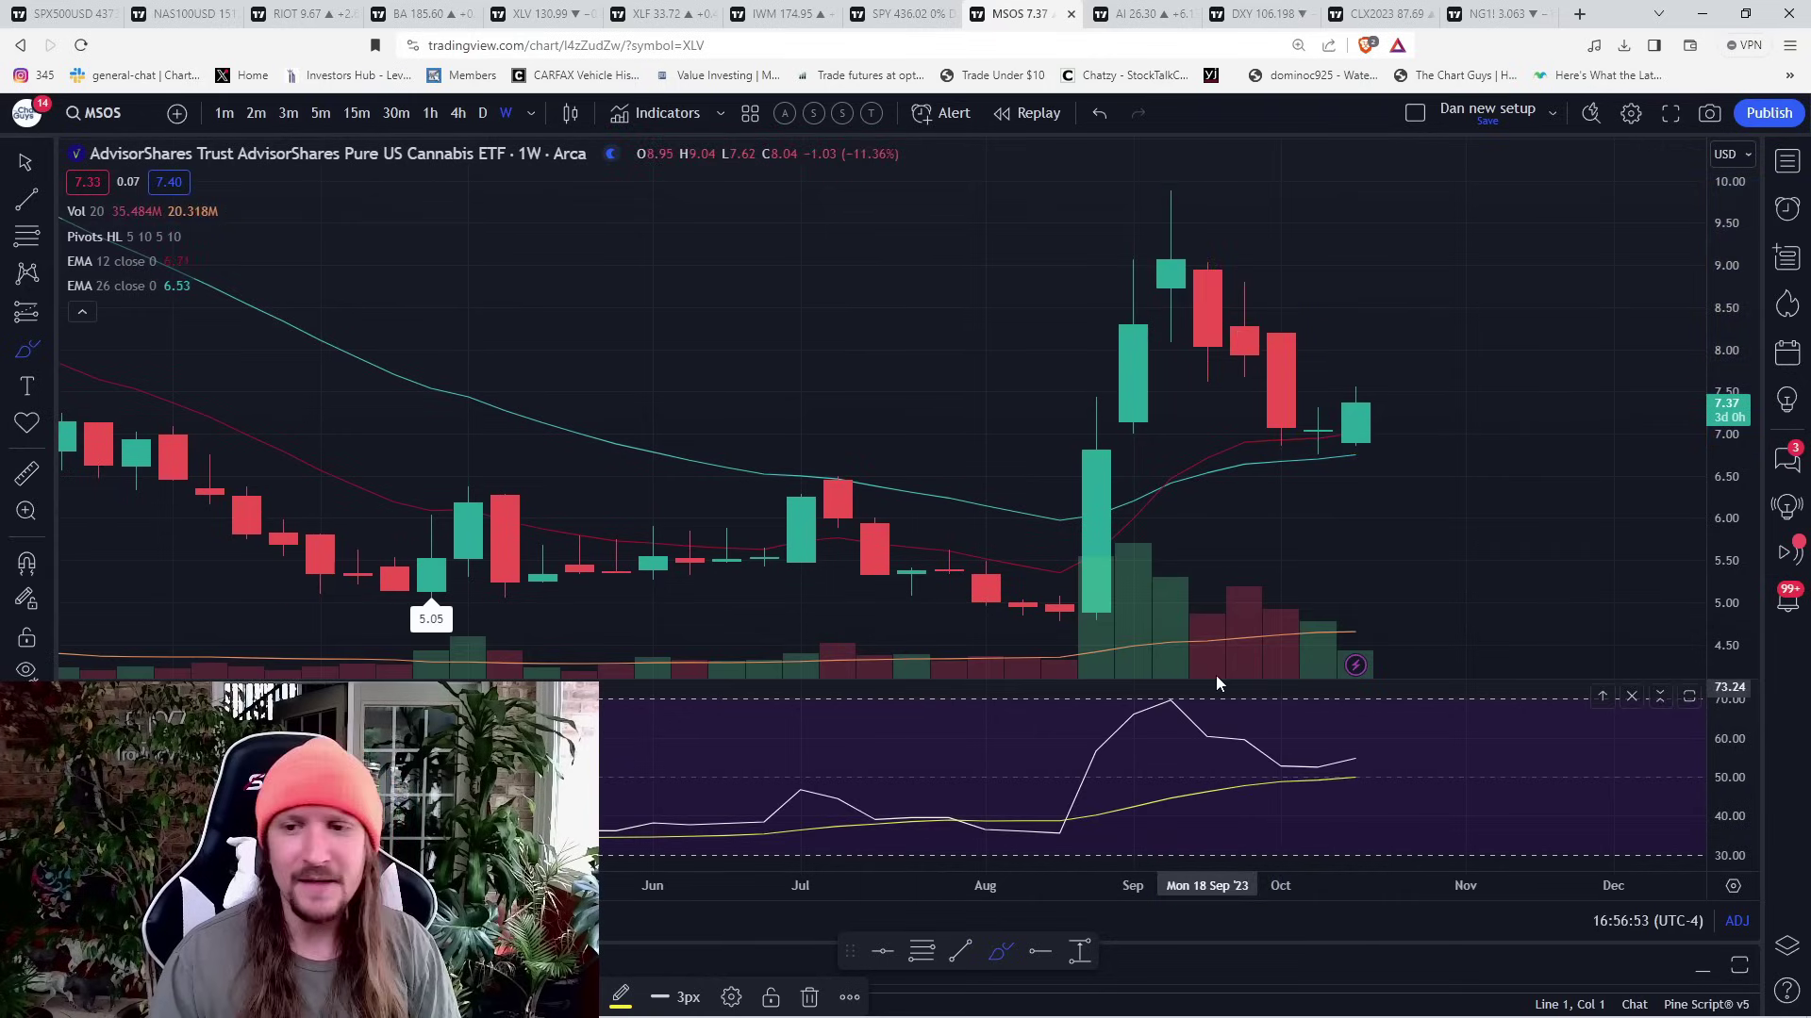
pyautogui.scroll(2, 1158, 632)
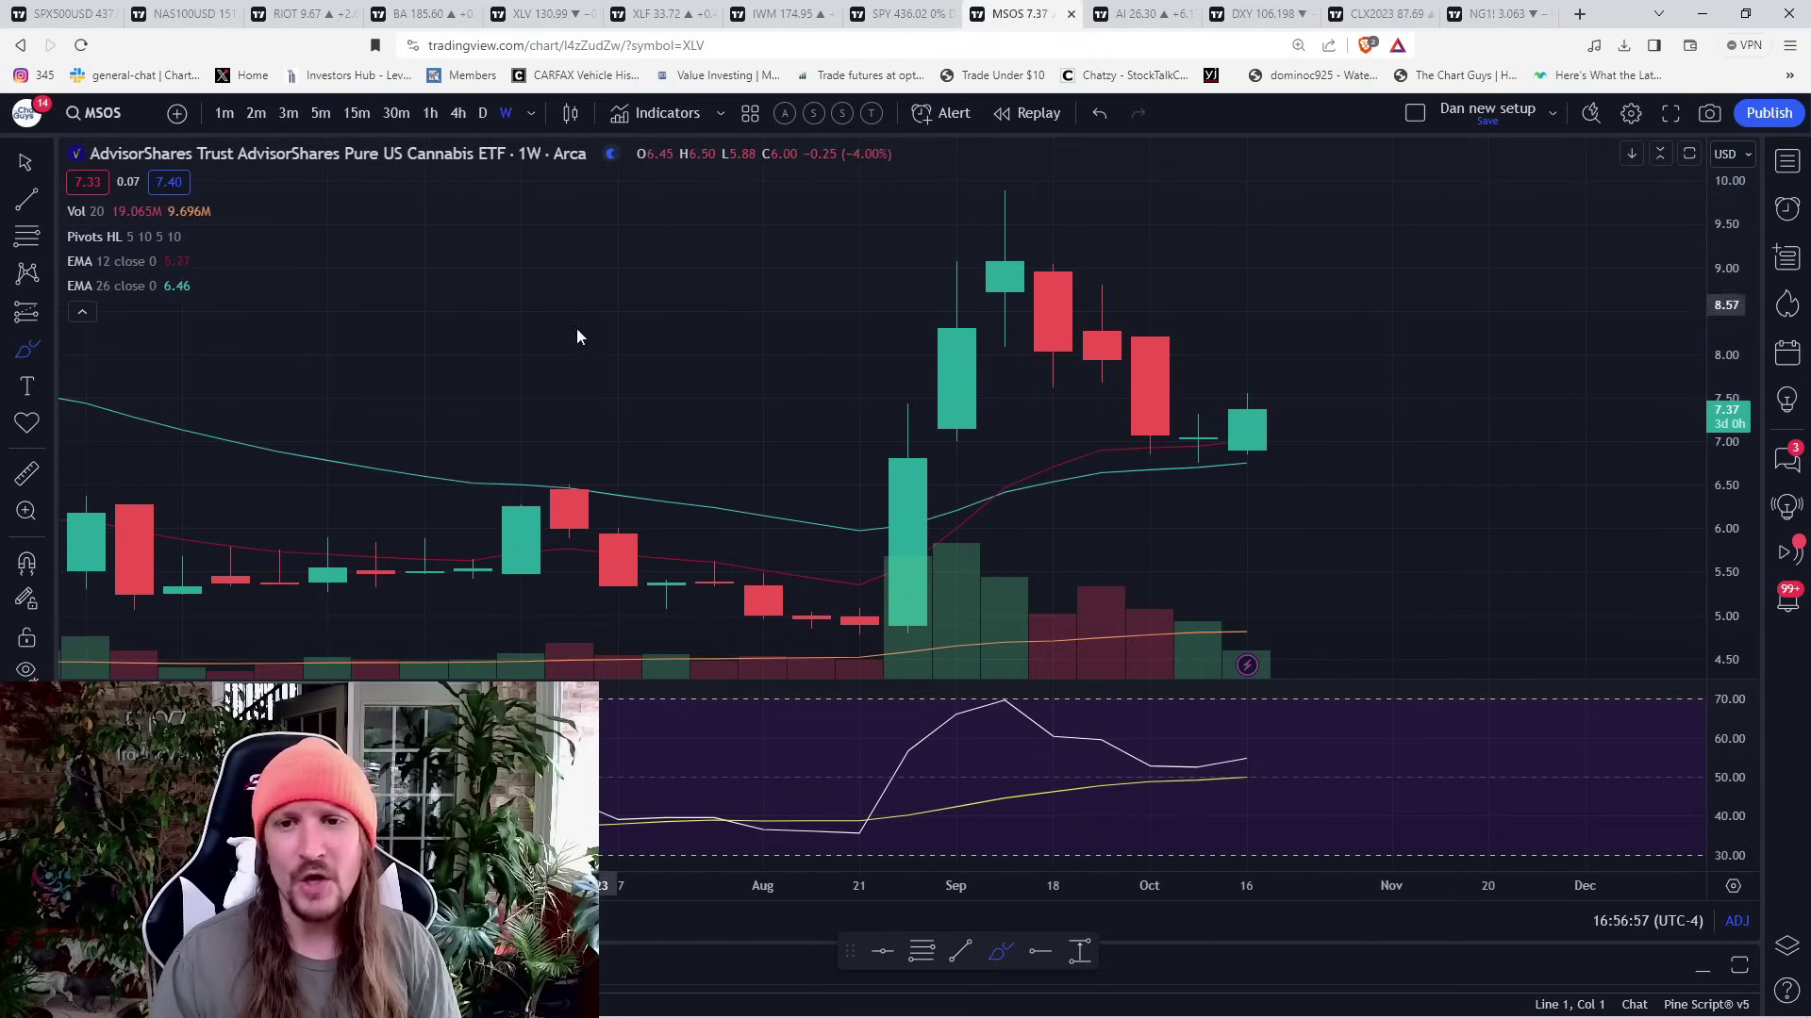
pyautogui.click(24, 347)
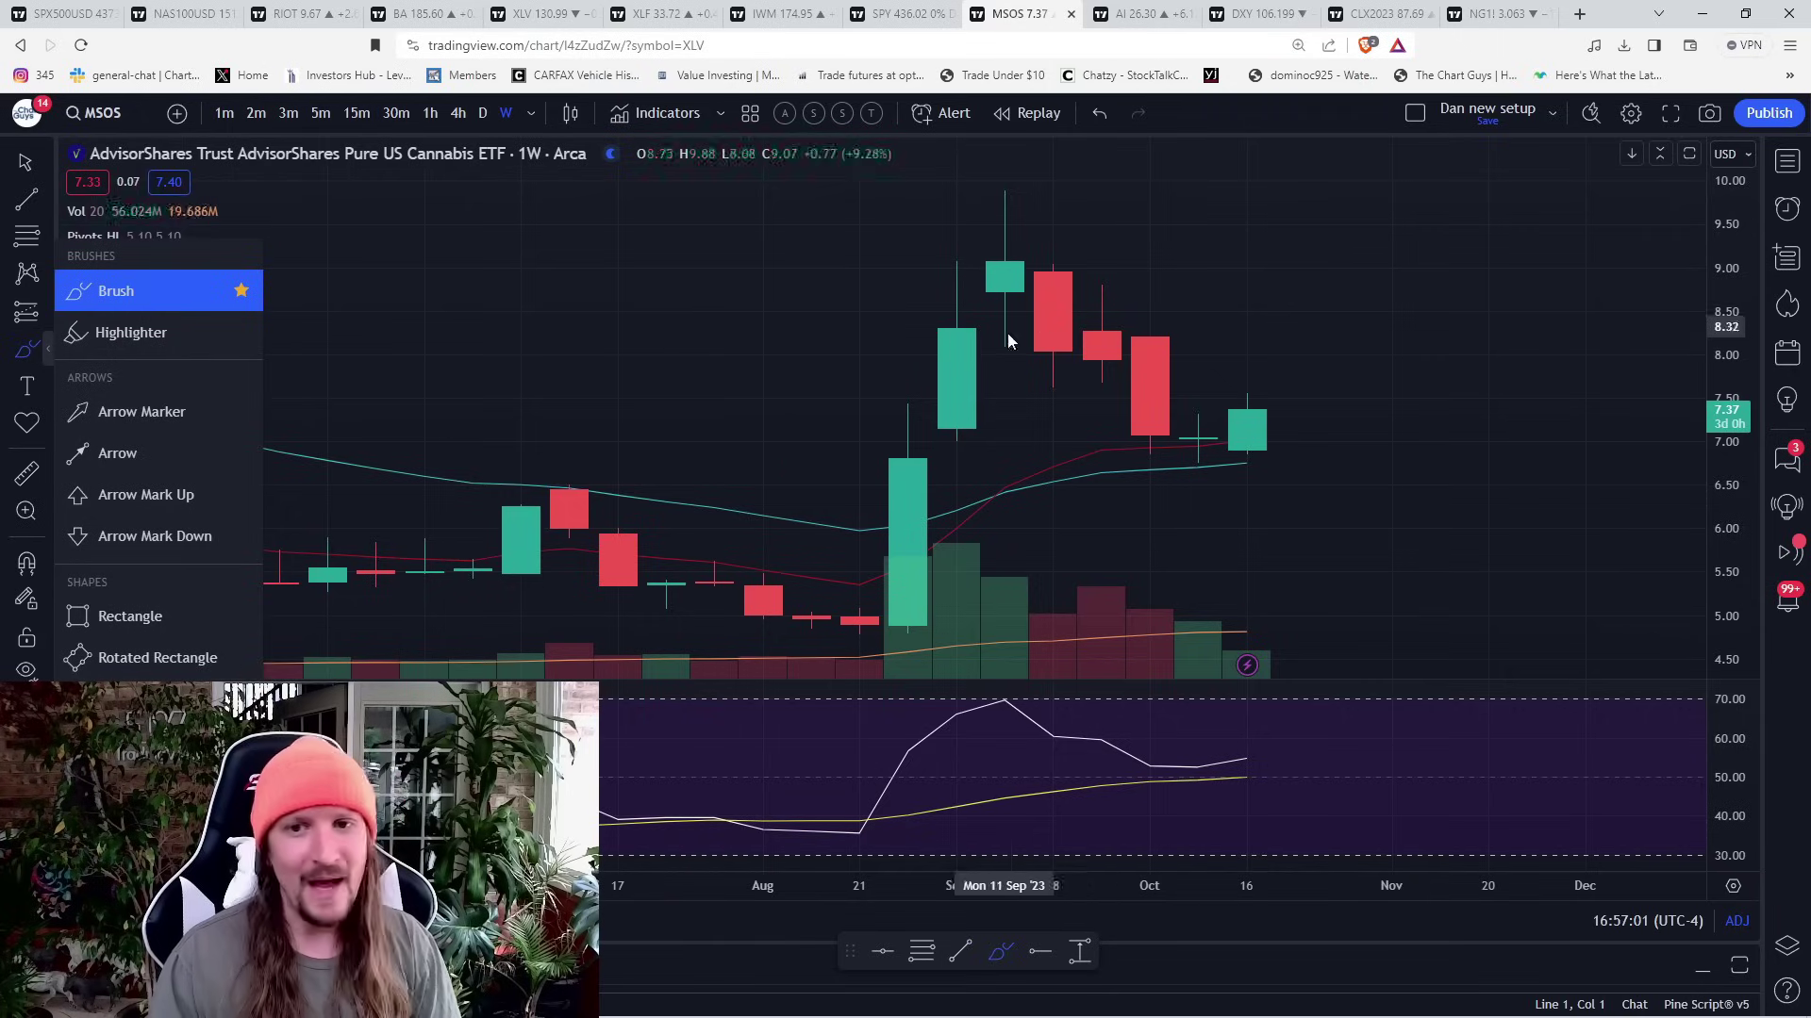
pyautogui.moveTo(956, 330); pyautogui.dragTo(1131, 334)
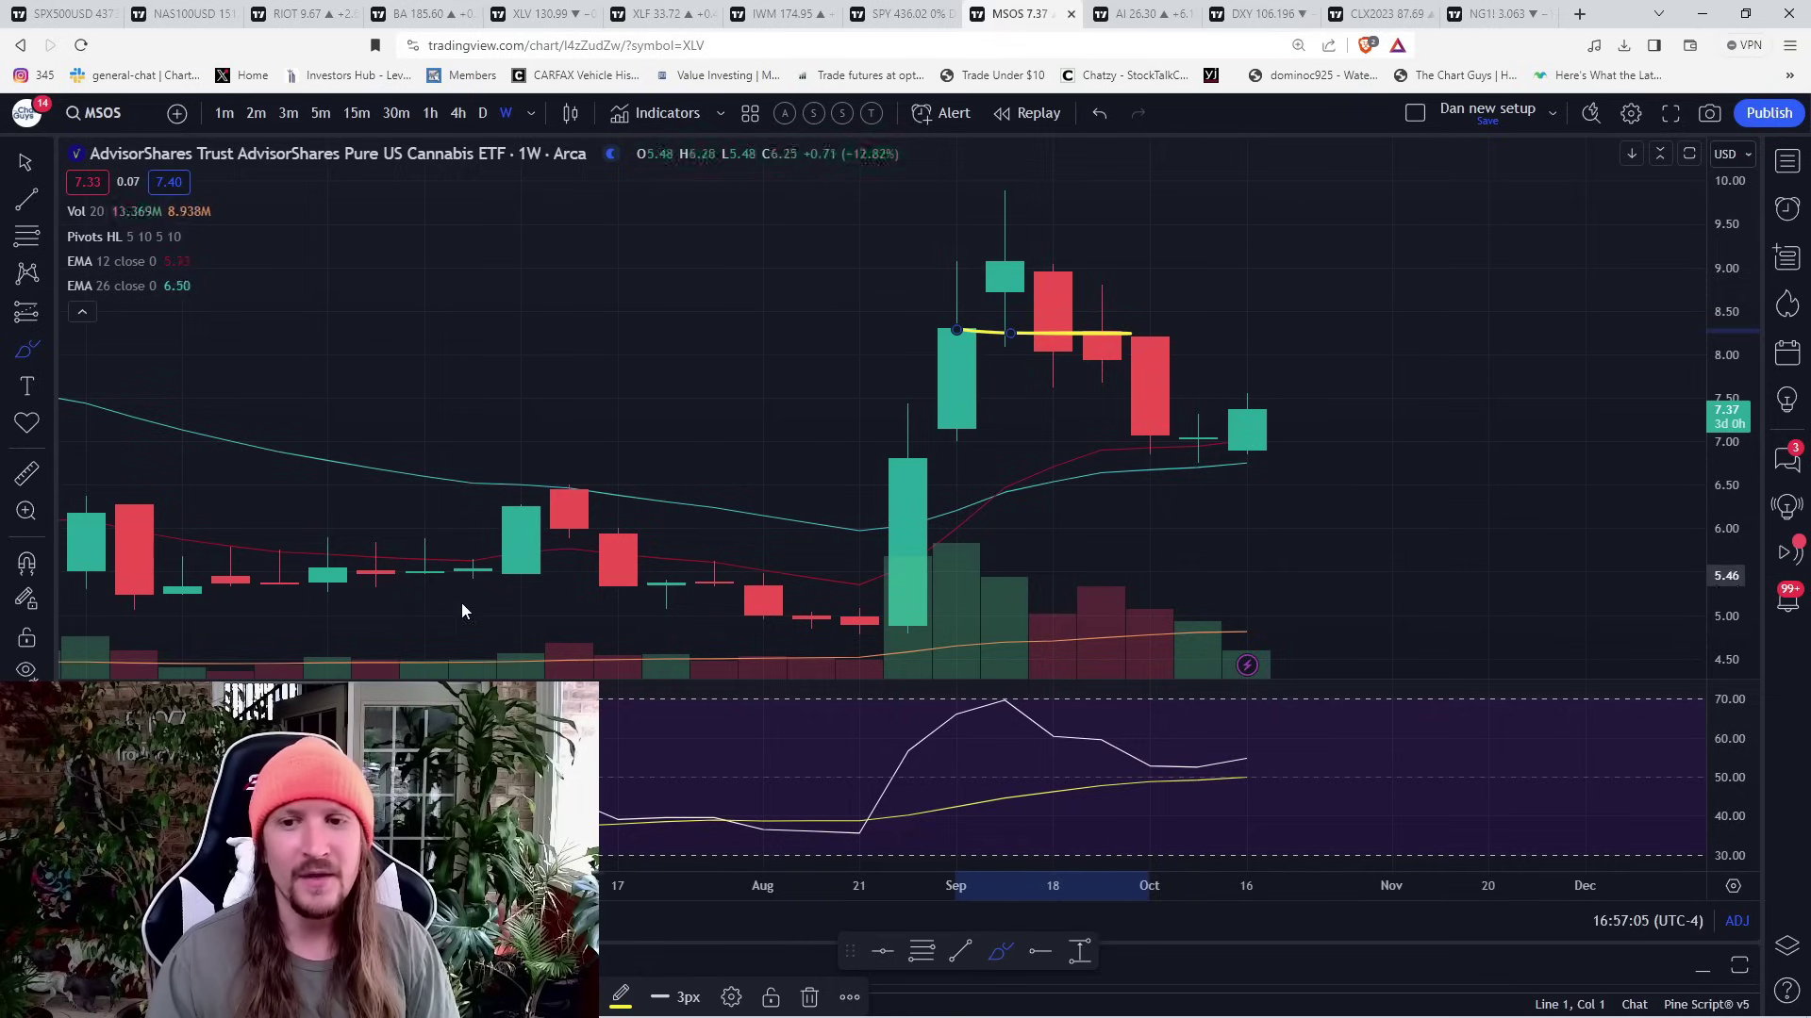
pyautogui.press('Delete')
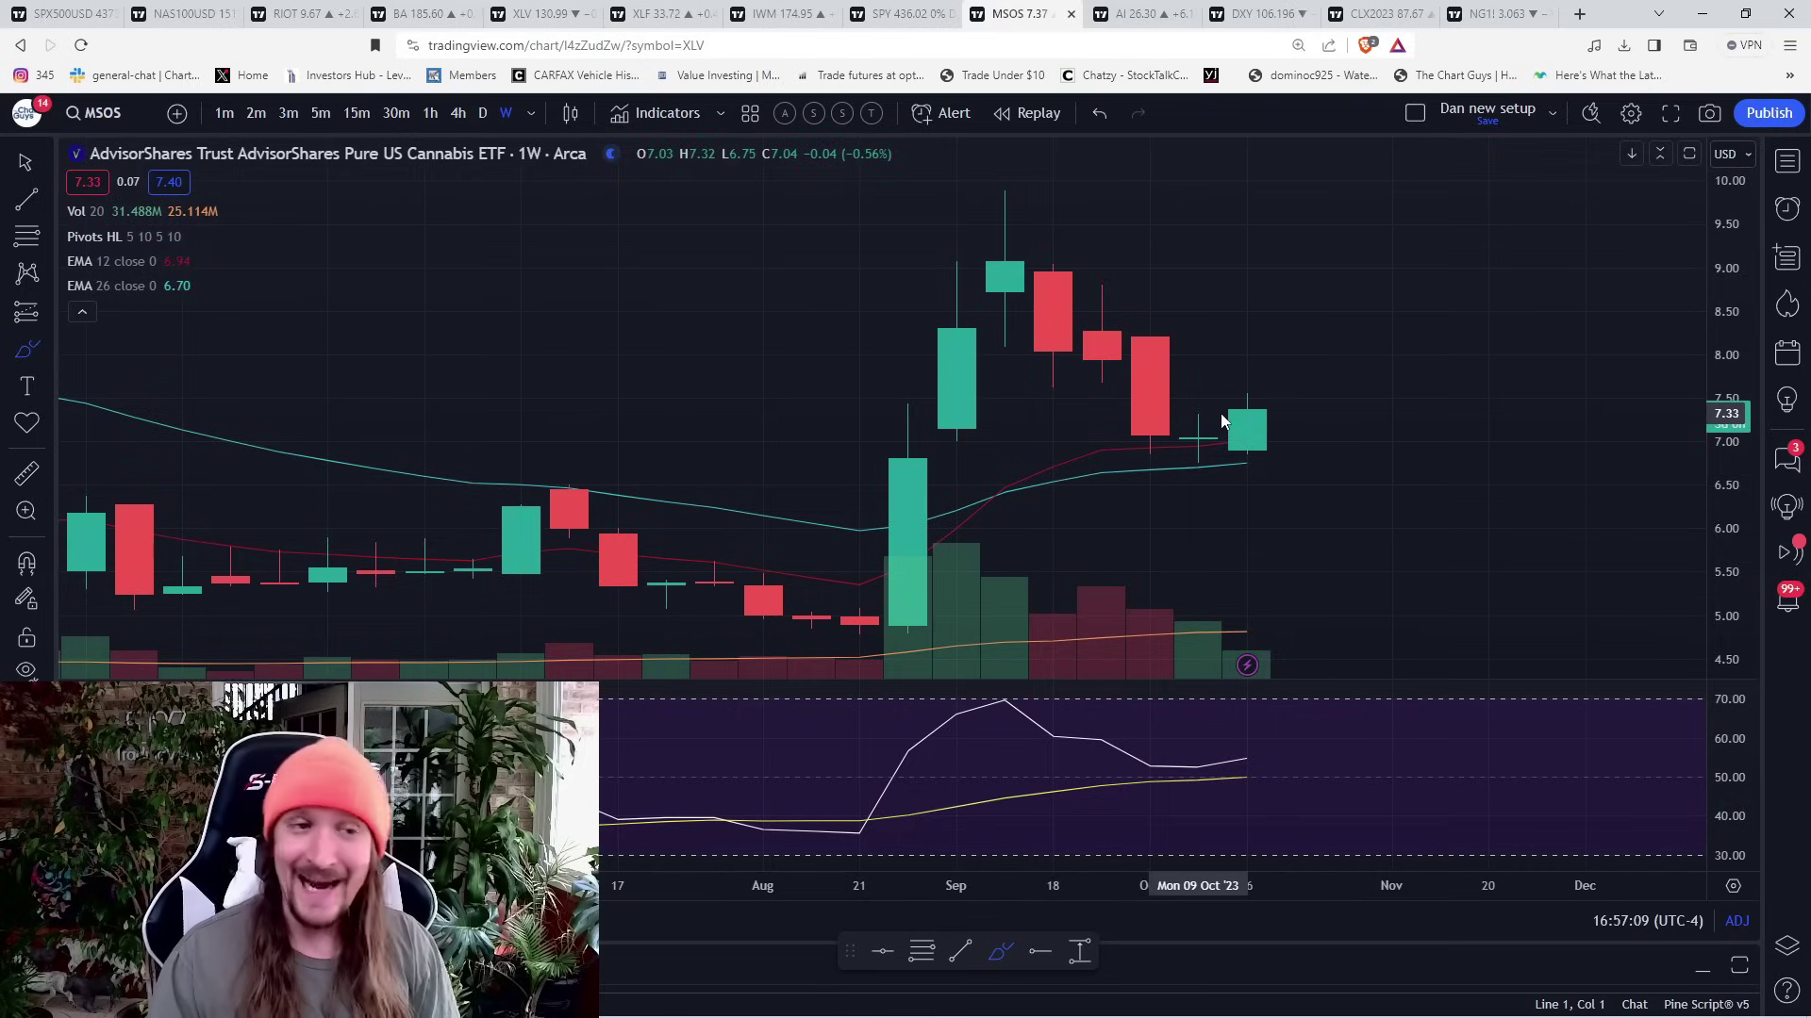
# - Trace a yellow path from the August low over the September peak, and underline recent daily lows
pyautogui.click(481, 119)
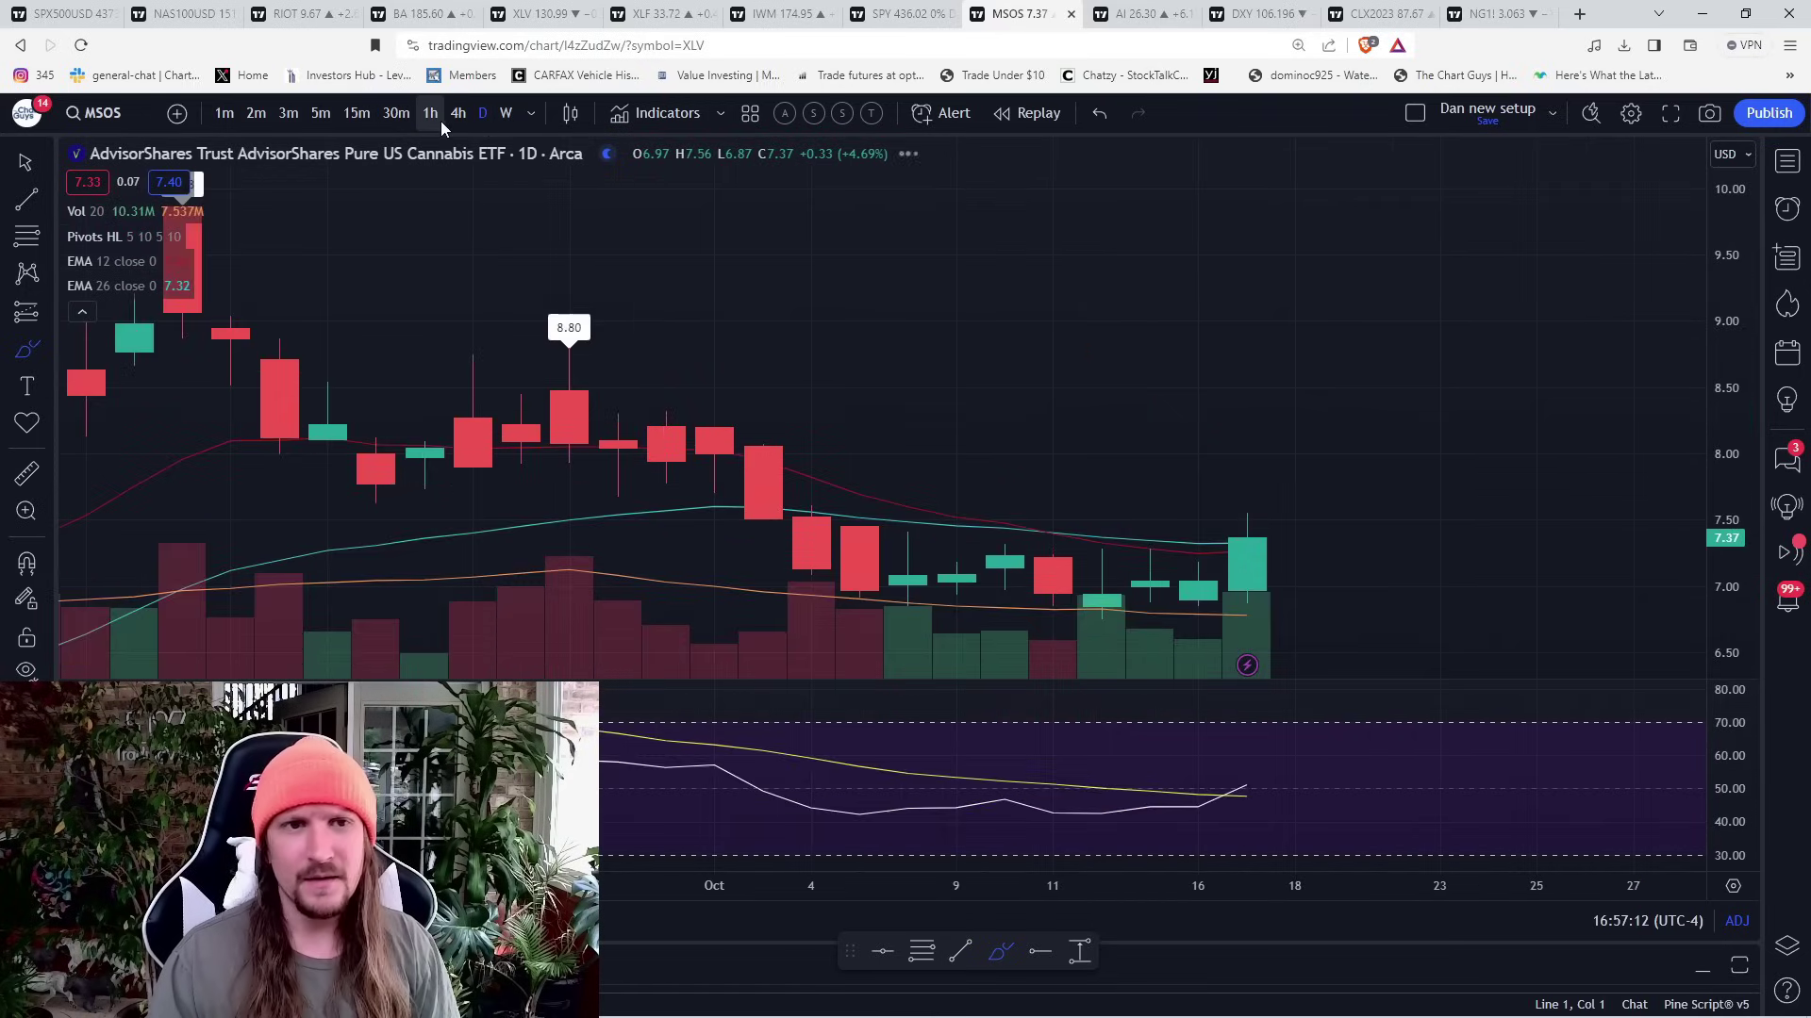
pyautogui.click(504, 115)
pyautogui.moveTo(860, 624); pyautogui.dragTo(907, 534)
pyautogui.moveTo(911, 468)
pyautogui.mouseDown()
pyautogui.moveTo(1001, 186)
pyautogui.moveTo(1186, 466)
pyautogui.moveTo(1294, 322)
pyautogui.mouseUp()
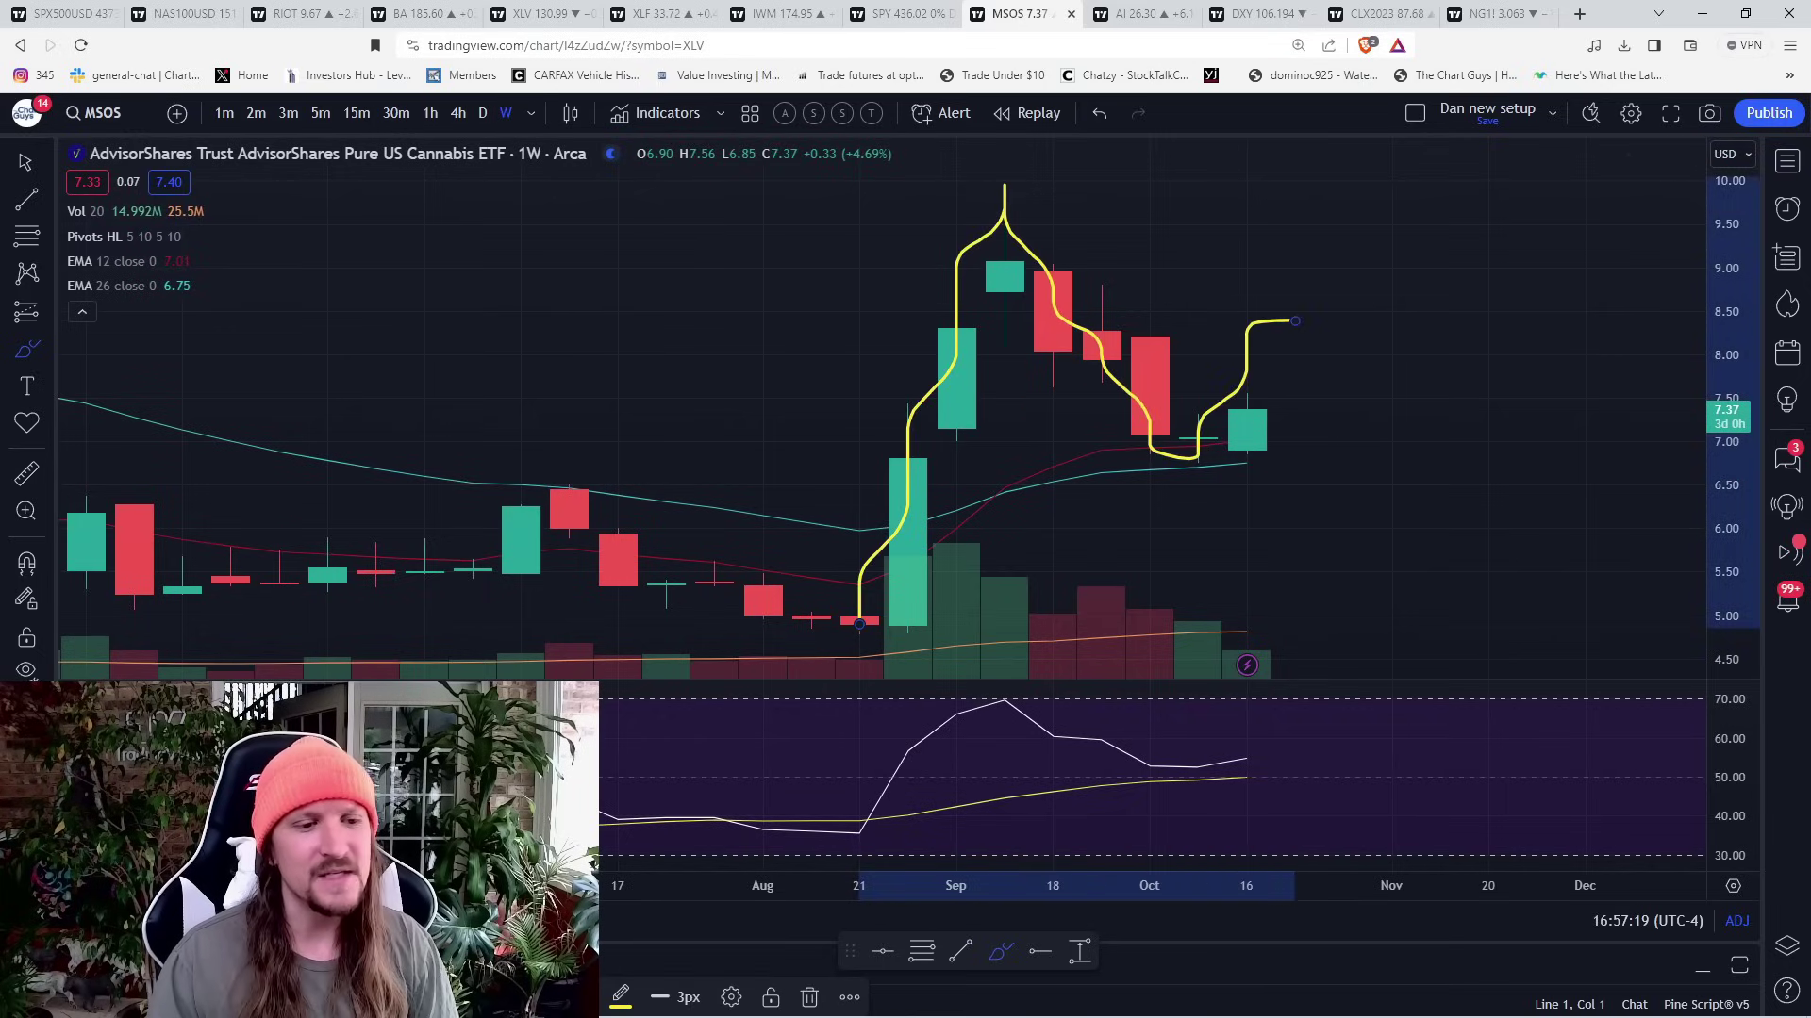
pyautogui.click(483, 112)
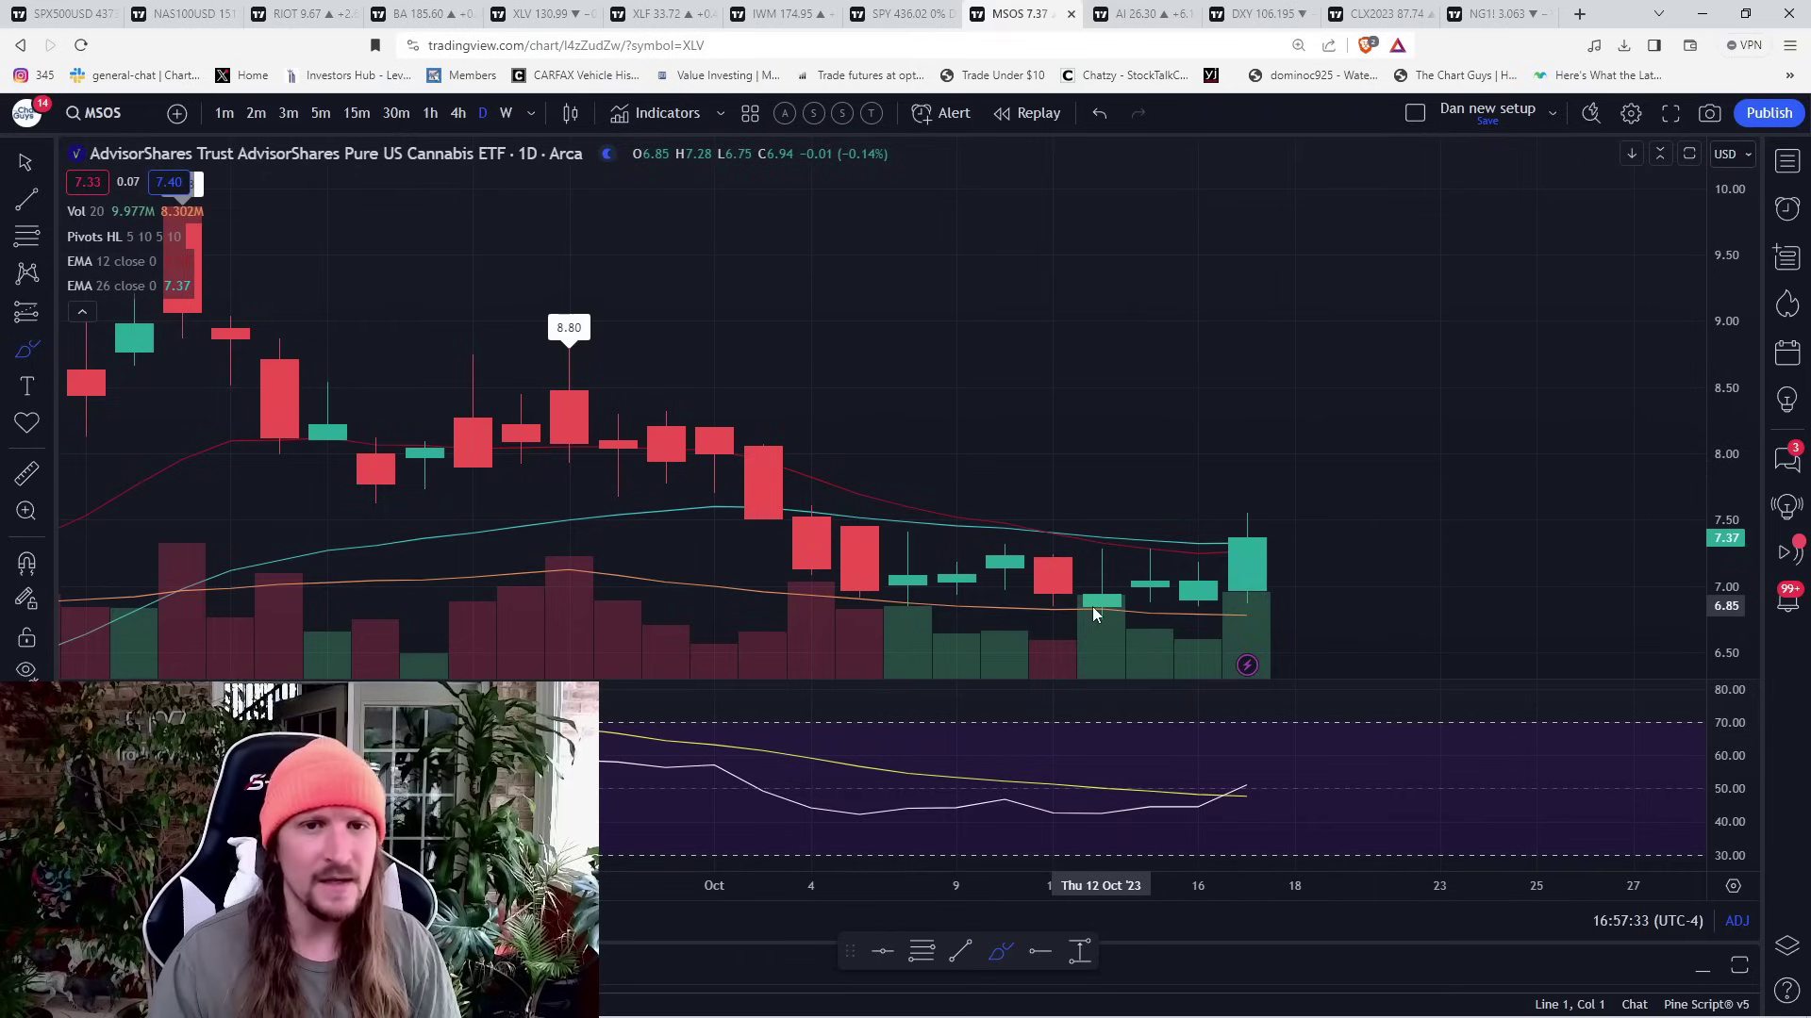
pyautogui.moveTo(1061, 617); pyautogui.dragTo(1148, 612)
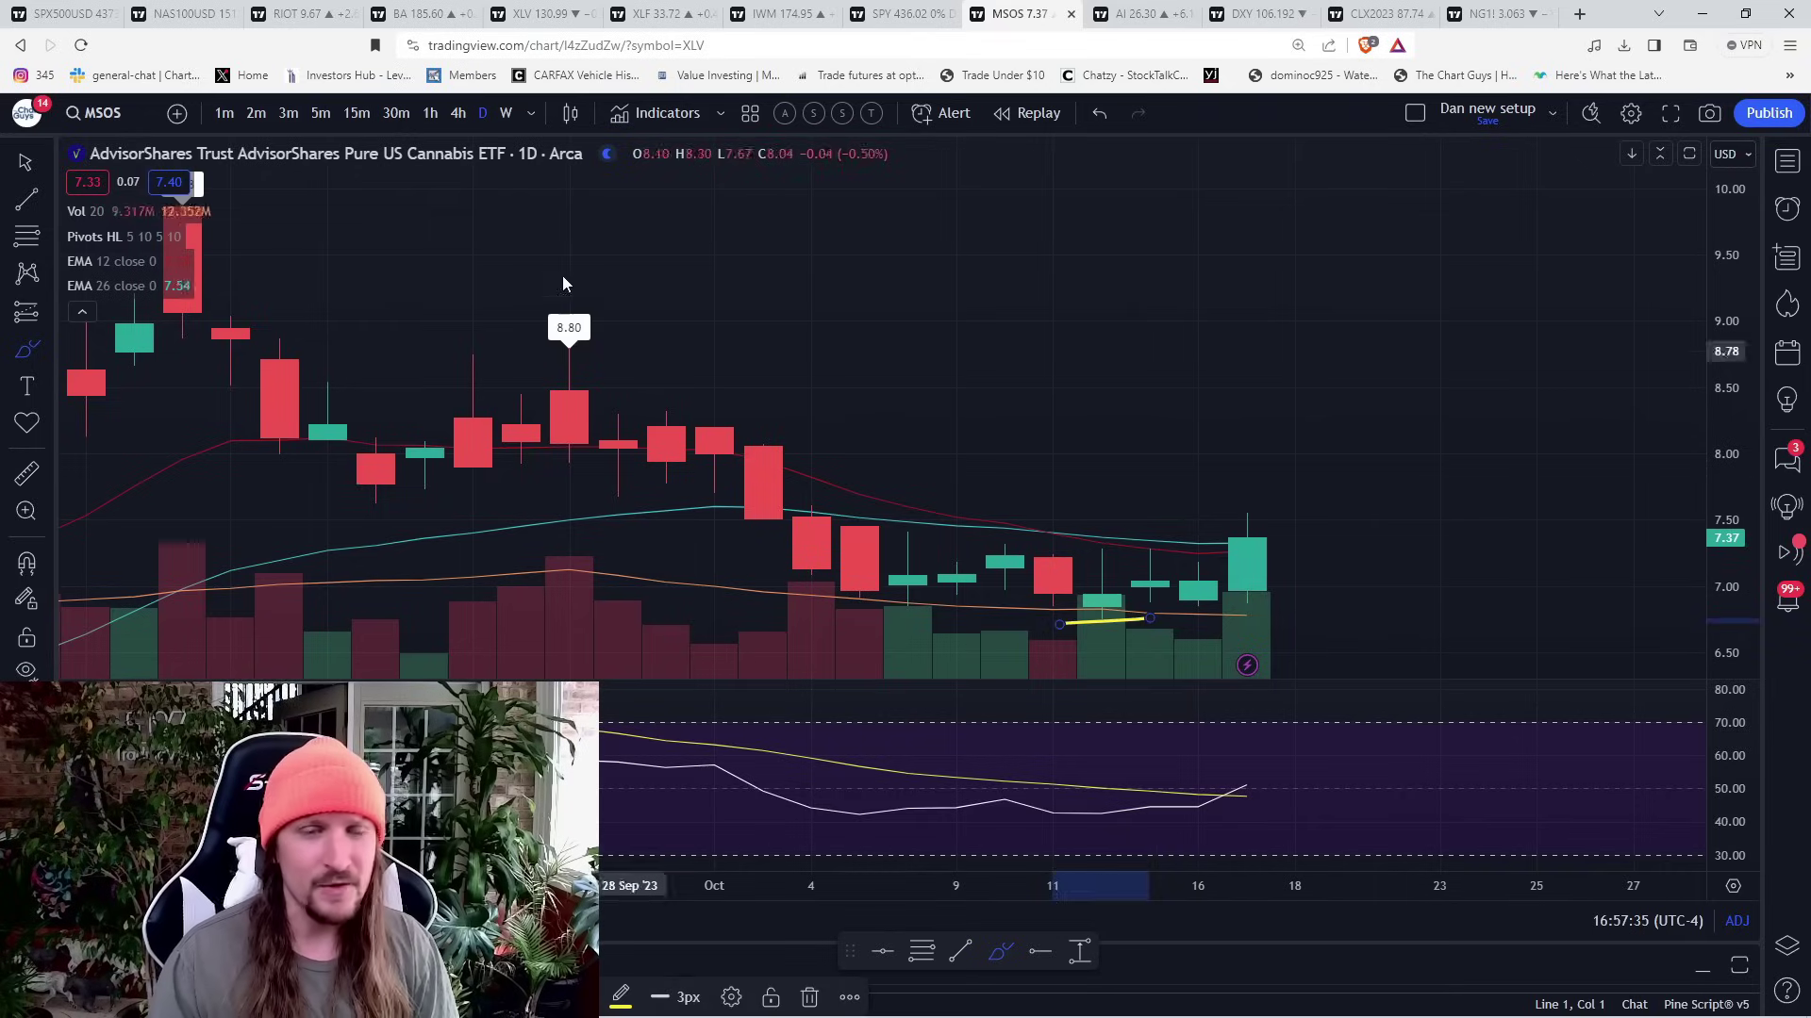
# - Back on weekly bars, brush a yellow support line along the teal moving average
pyautogui.click(505, 112)
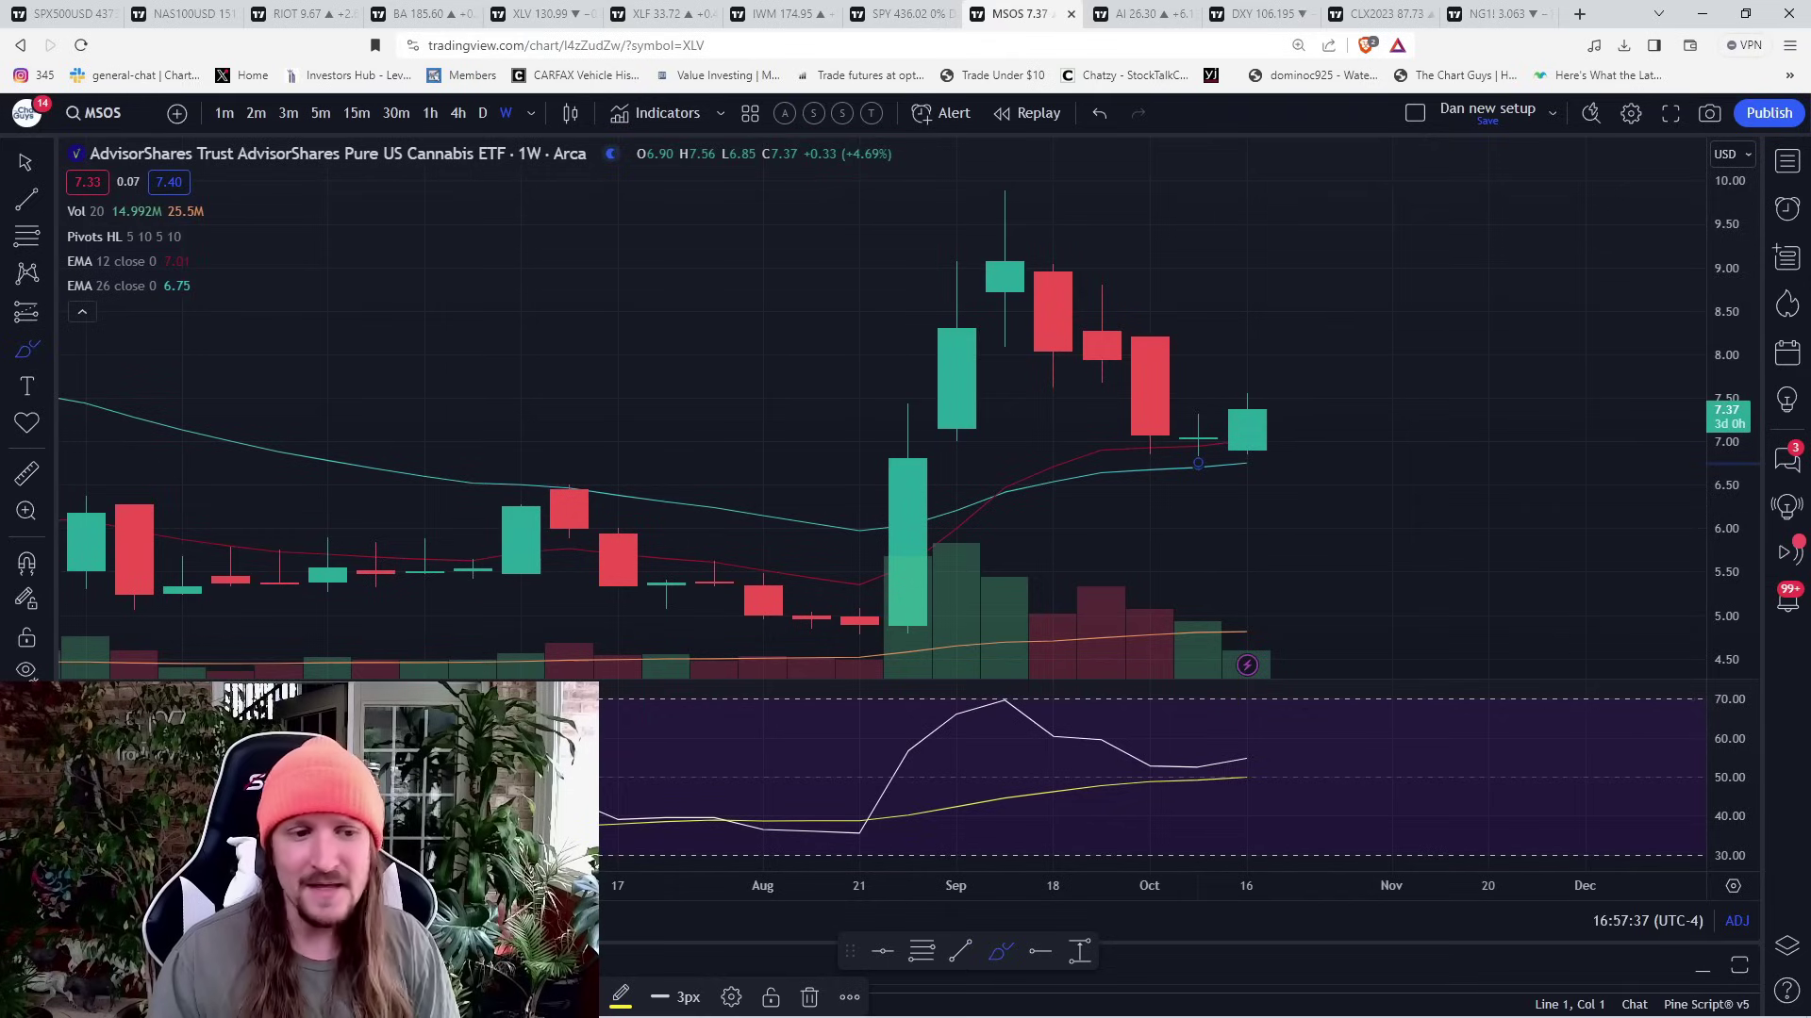
pyautogui.click(84, 484)
pyautogui.click(31, 352)
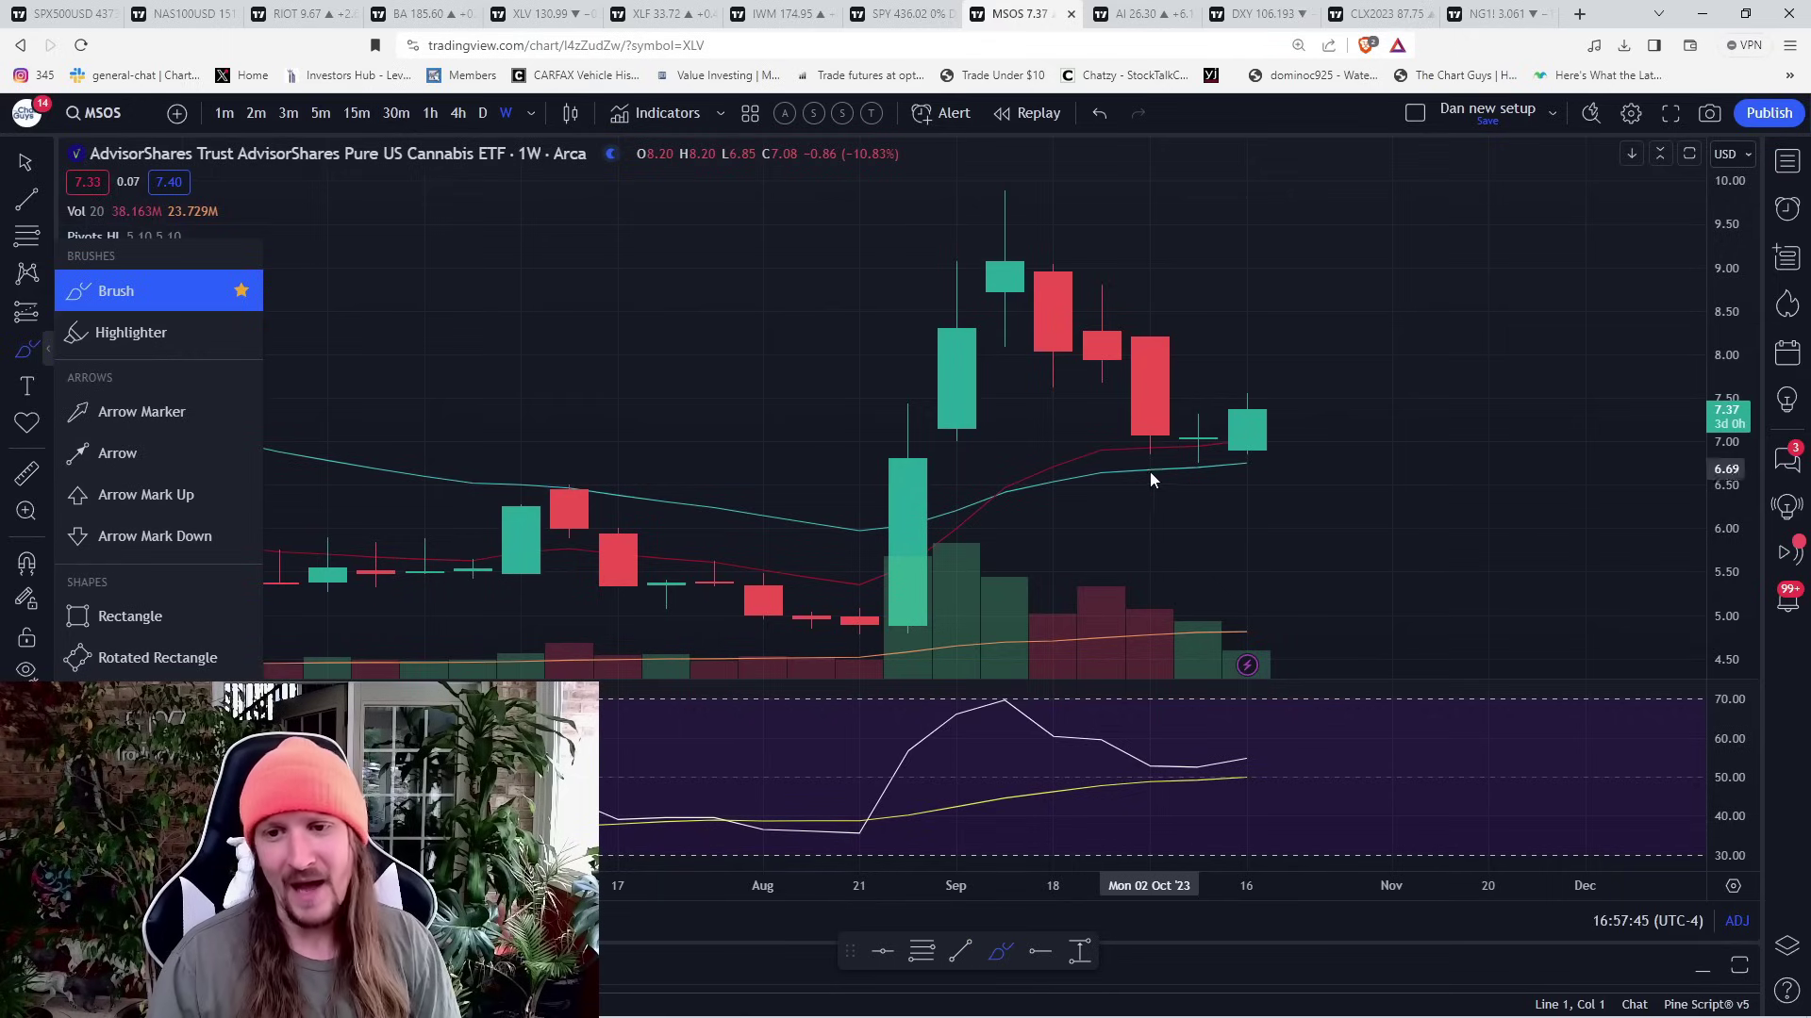
pyautogui.moveTo(1155, 471); pyautogui.dragTo(1295, 474)
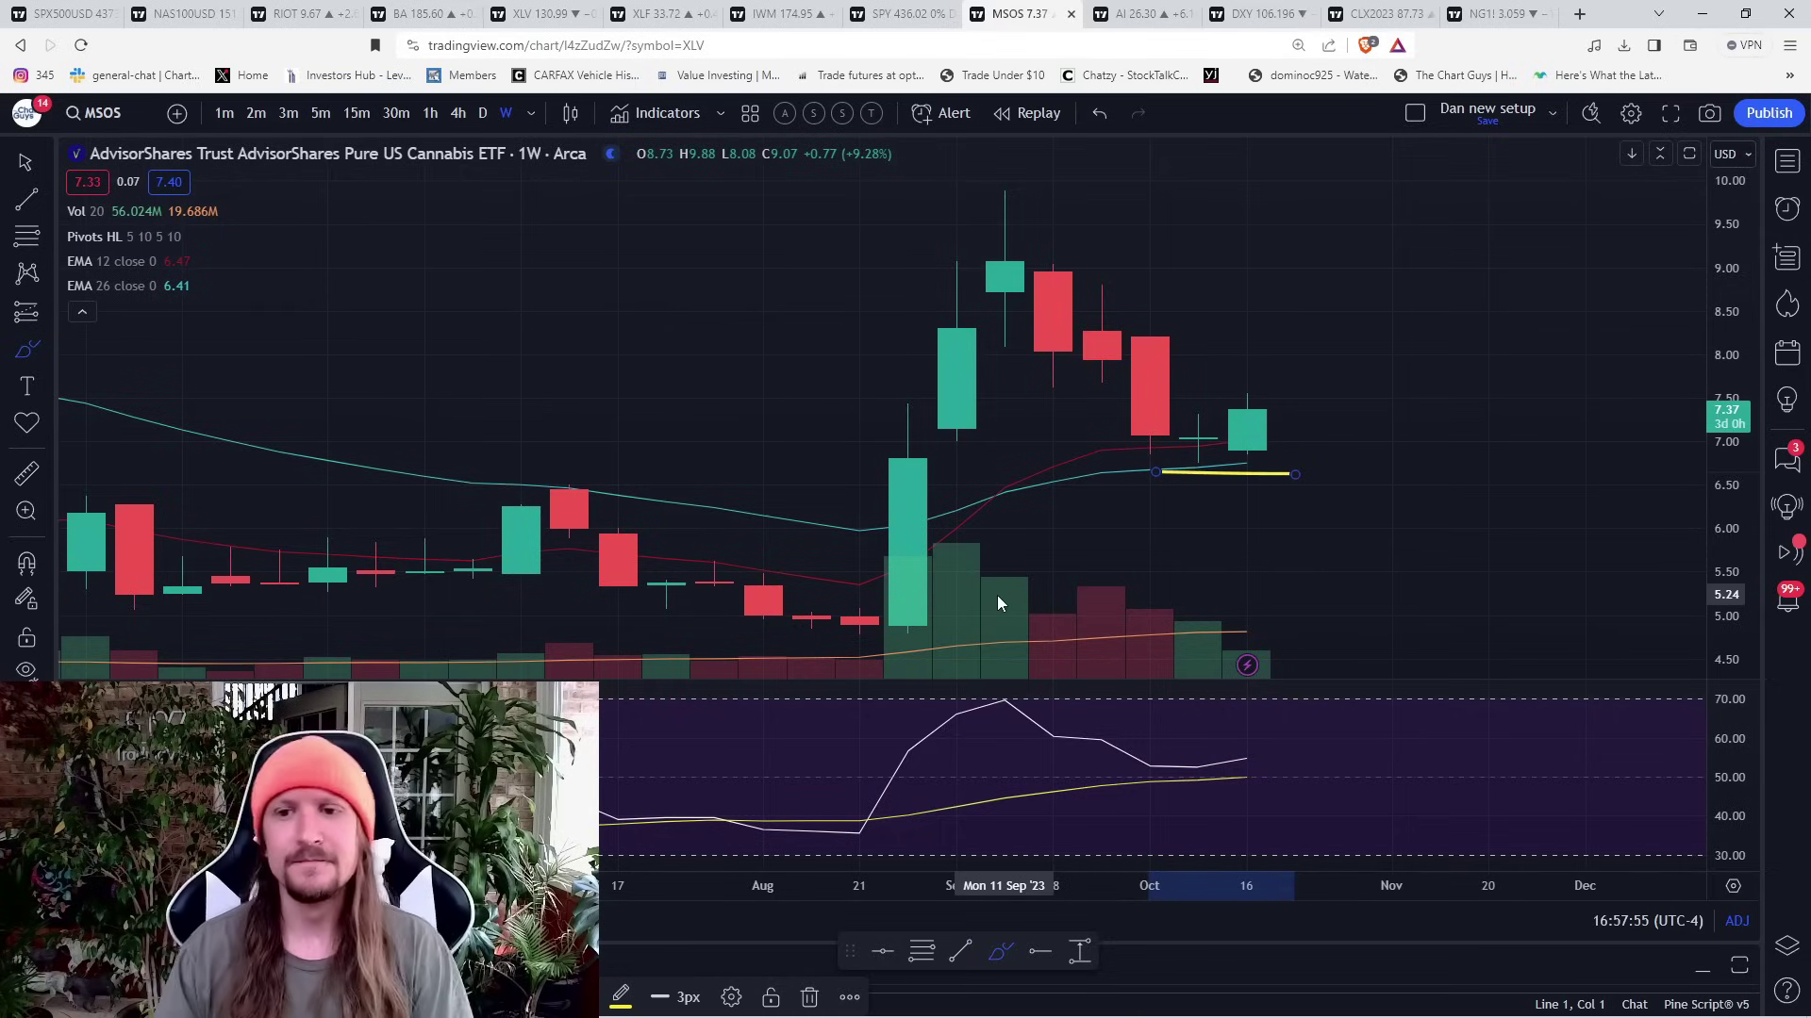
# - Bring up the Cameco (CCJ) chart through symbol search
pyautogui.write('COC')
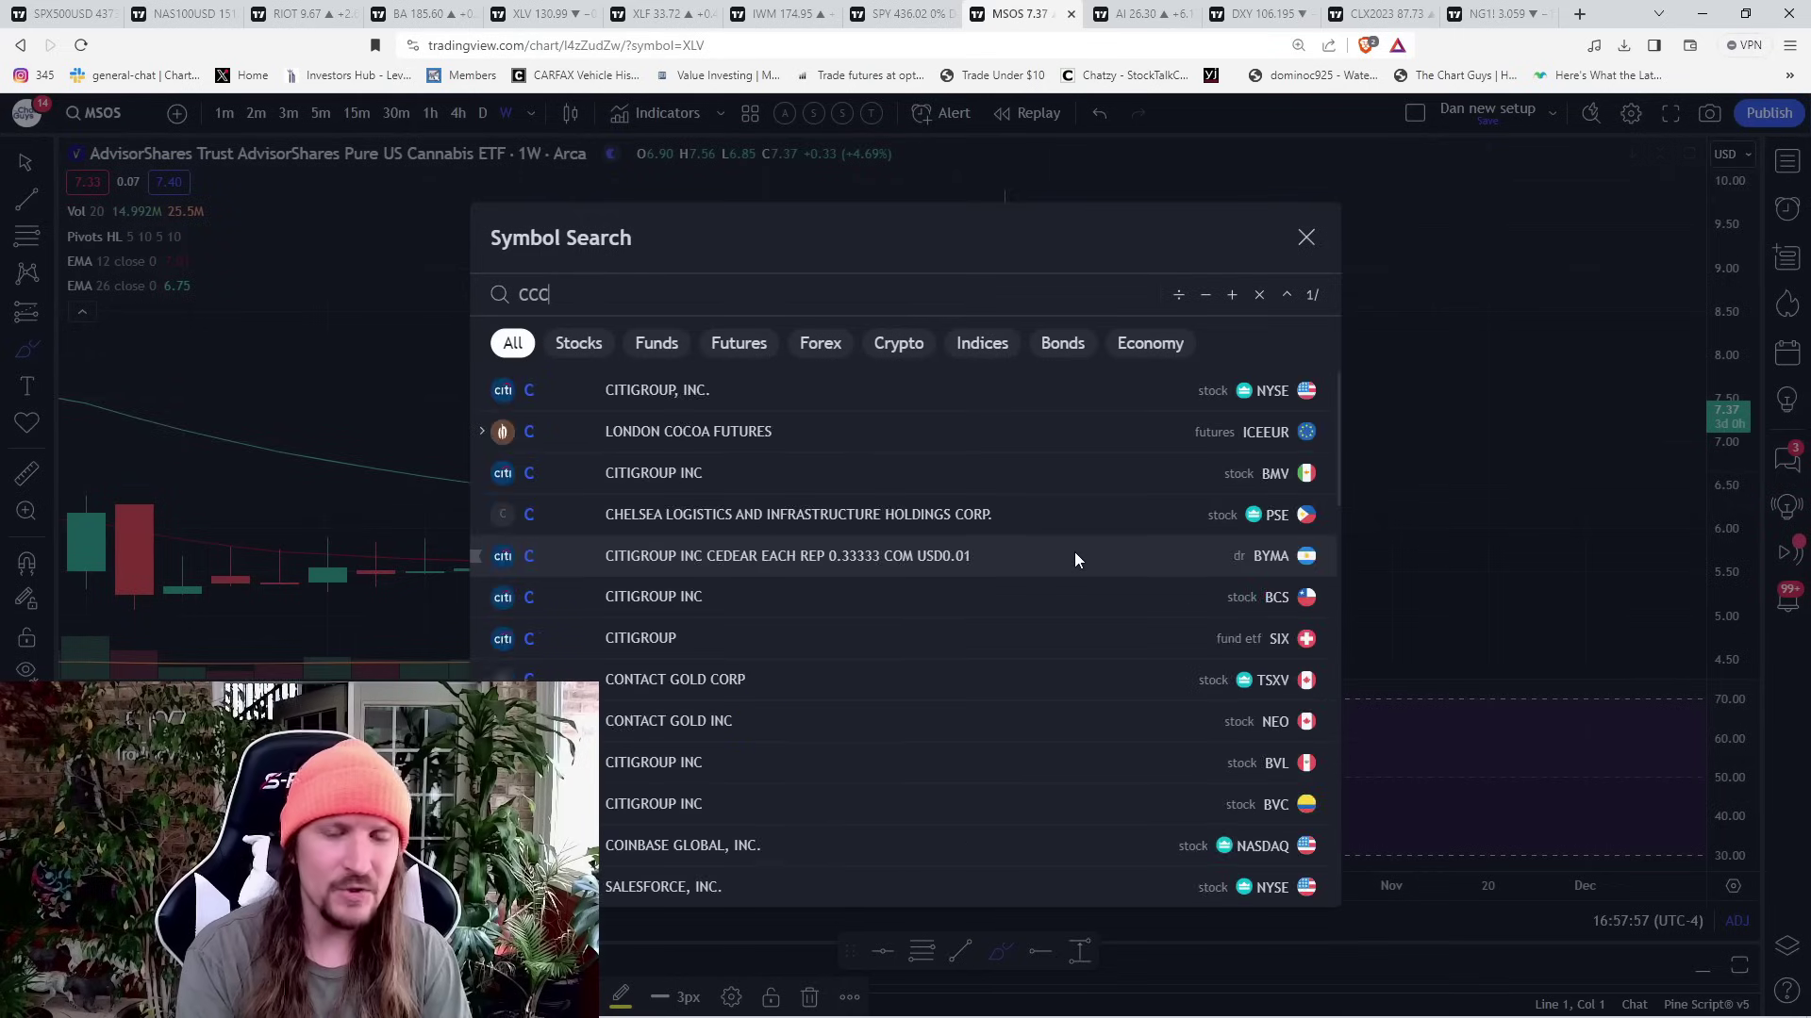
pyautogui.press('BackSpace')
pyautogui.press('Escape')
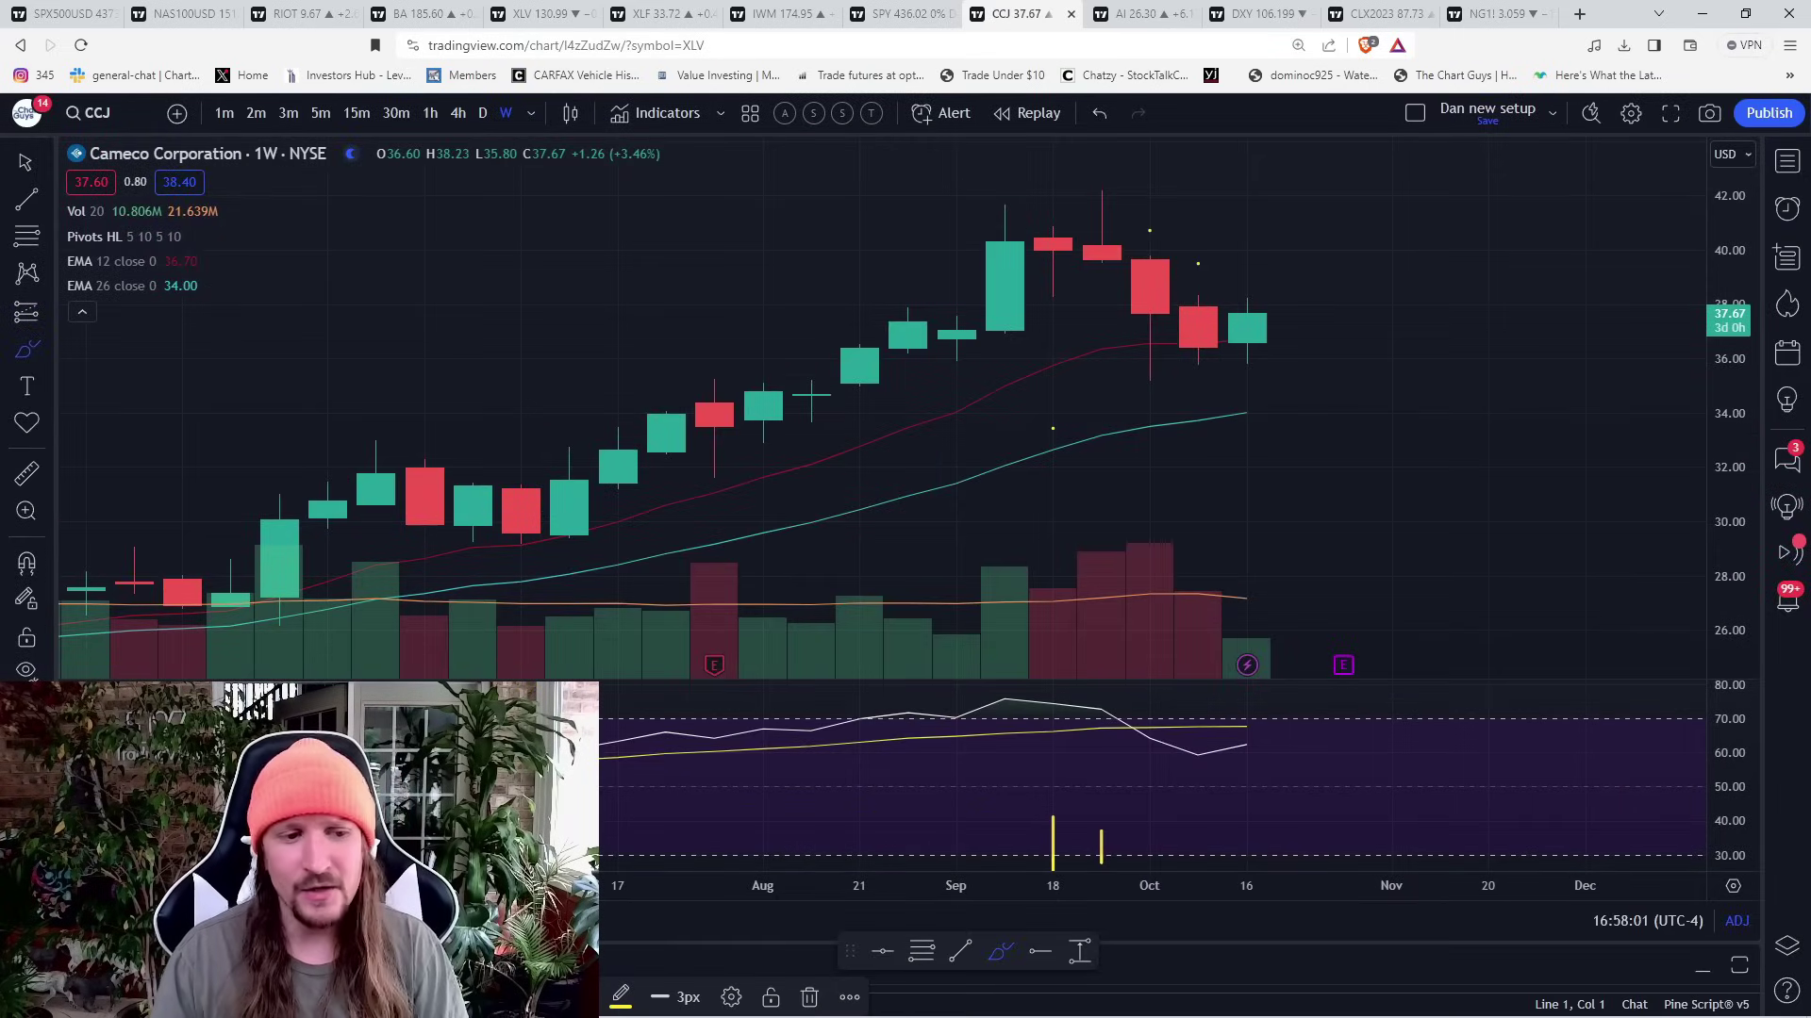
# - On daily bars with magnet on, place a horizontal level at the 38.32 high and check hourly
pyautogui.click(483, 115)
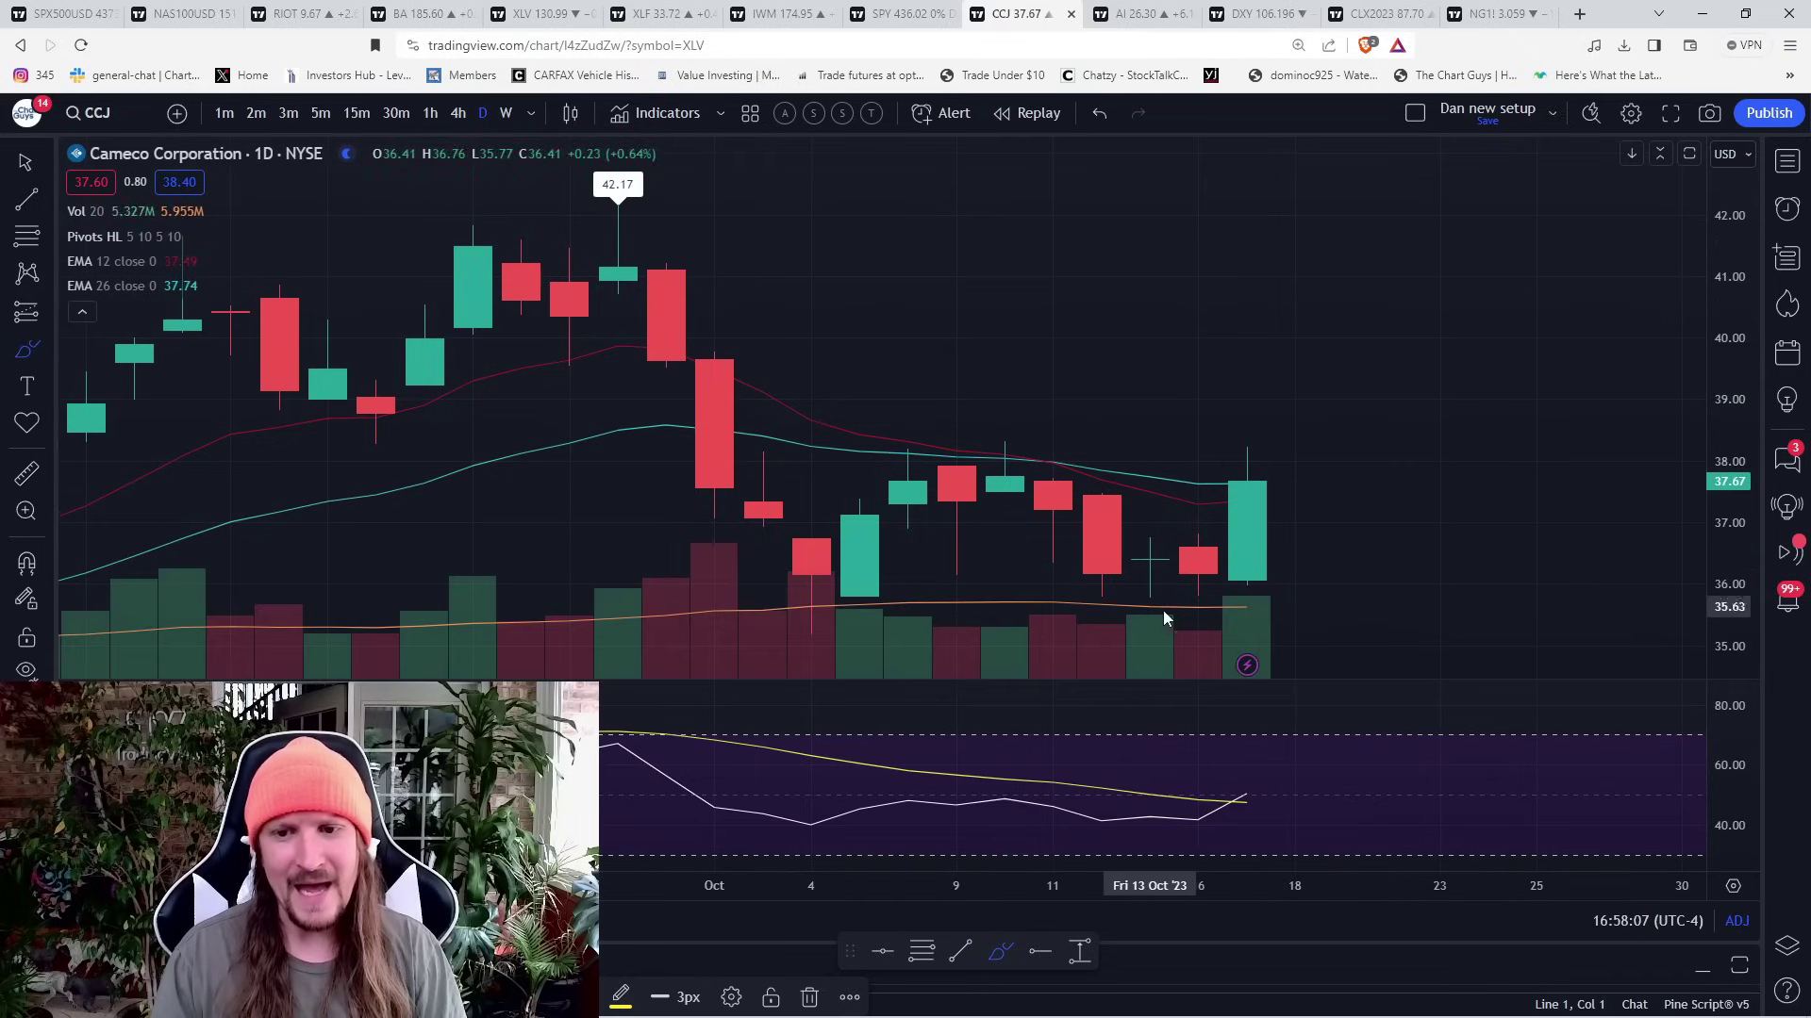
pyautogui.click(26, 562)
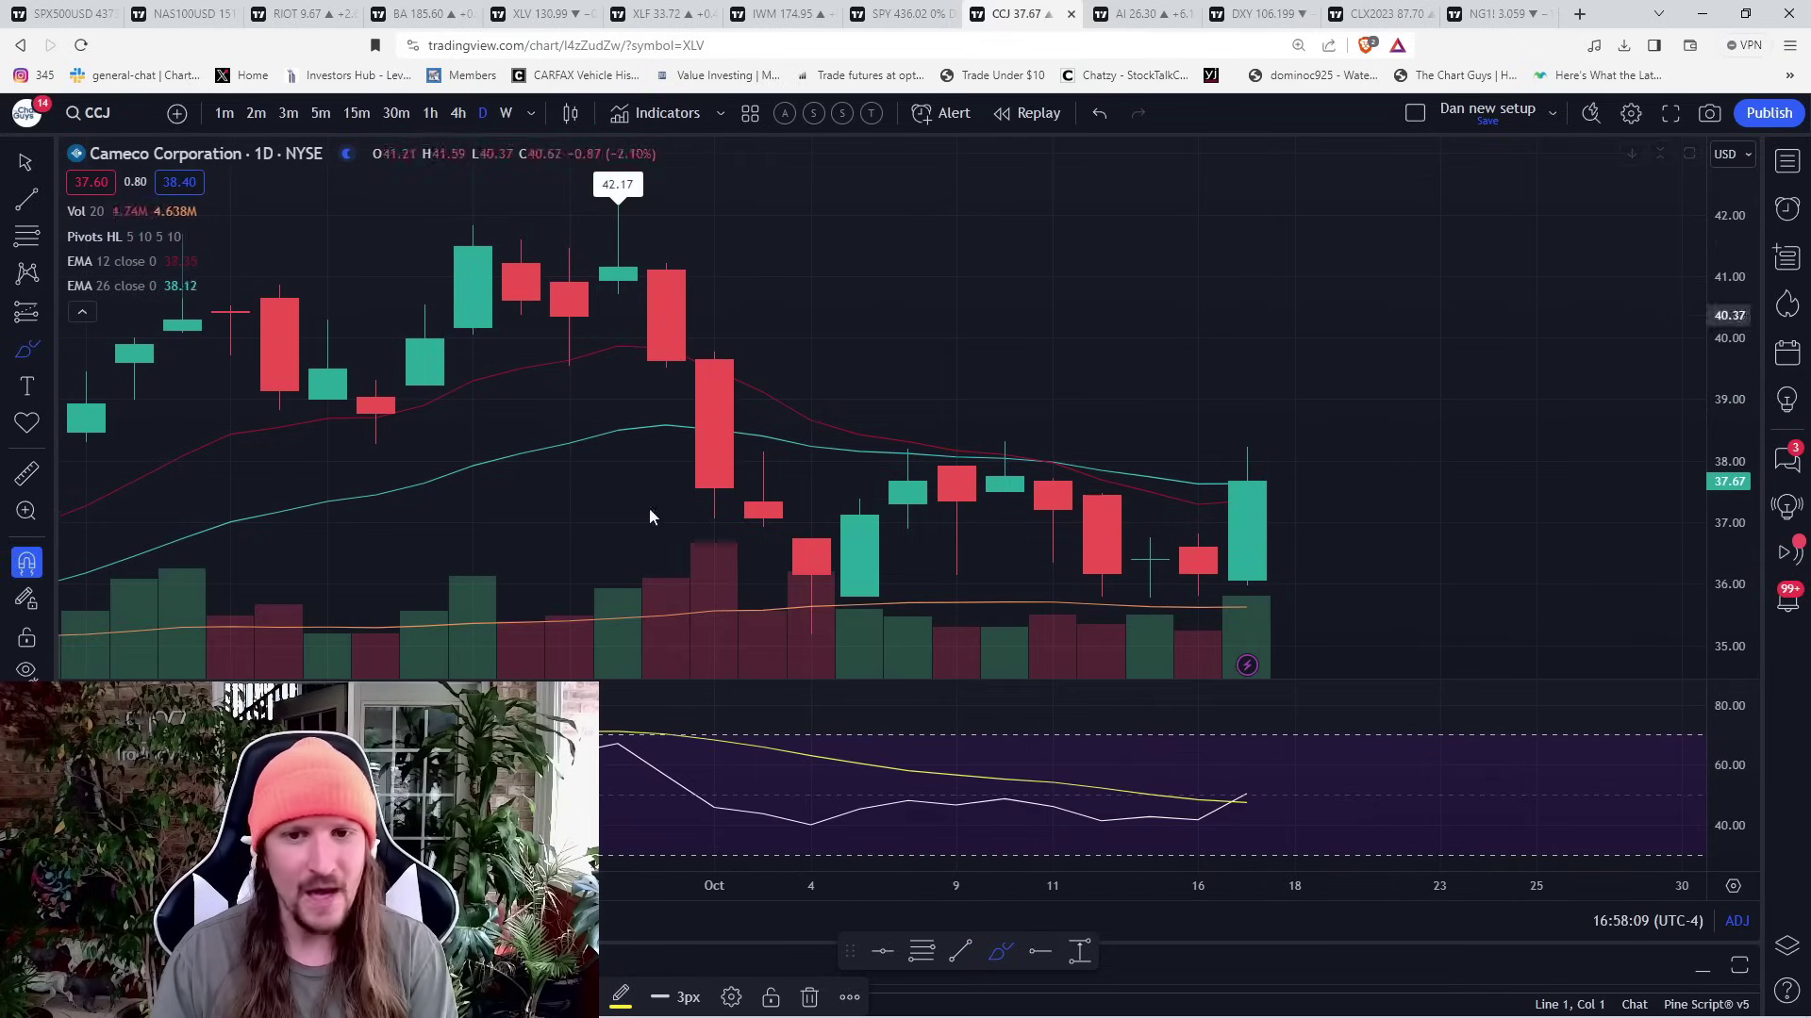
pyautogui.click(1005, 443)
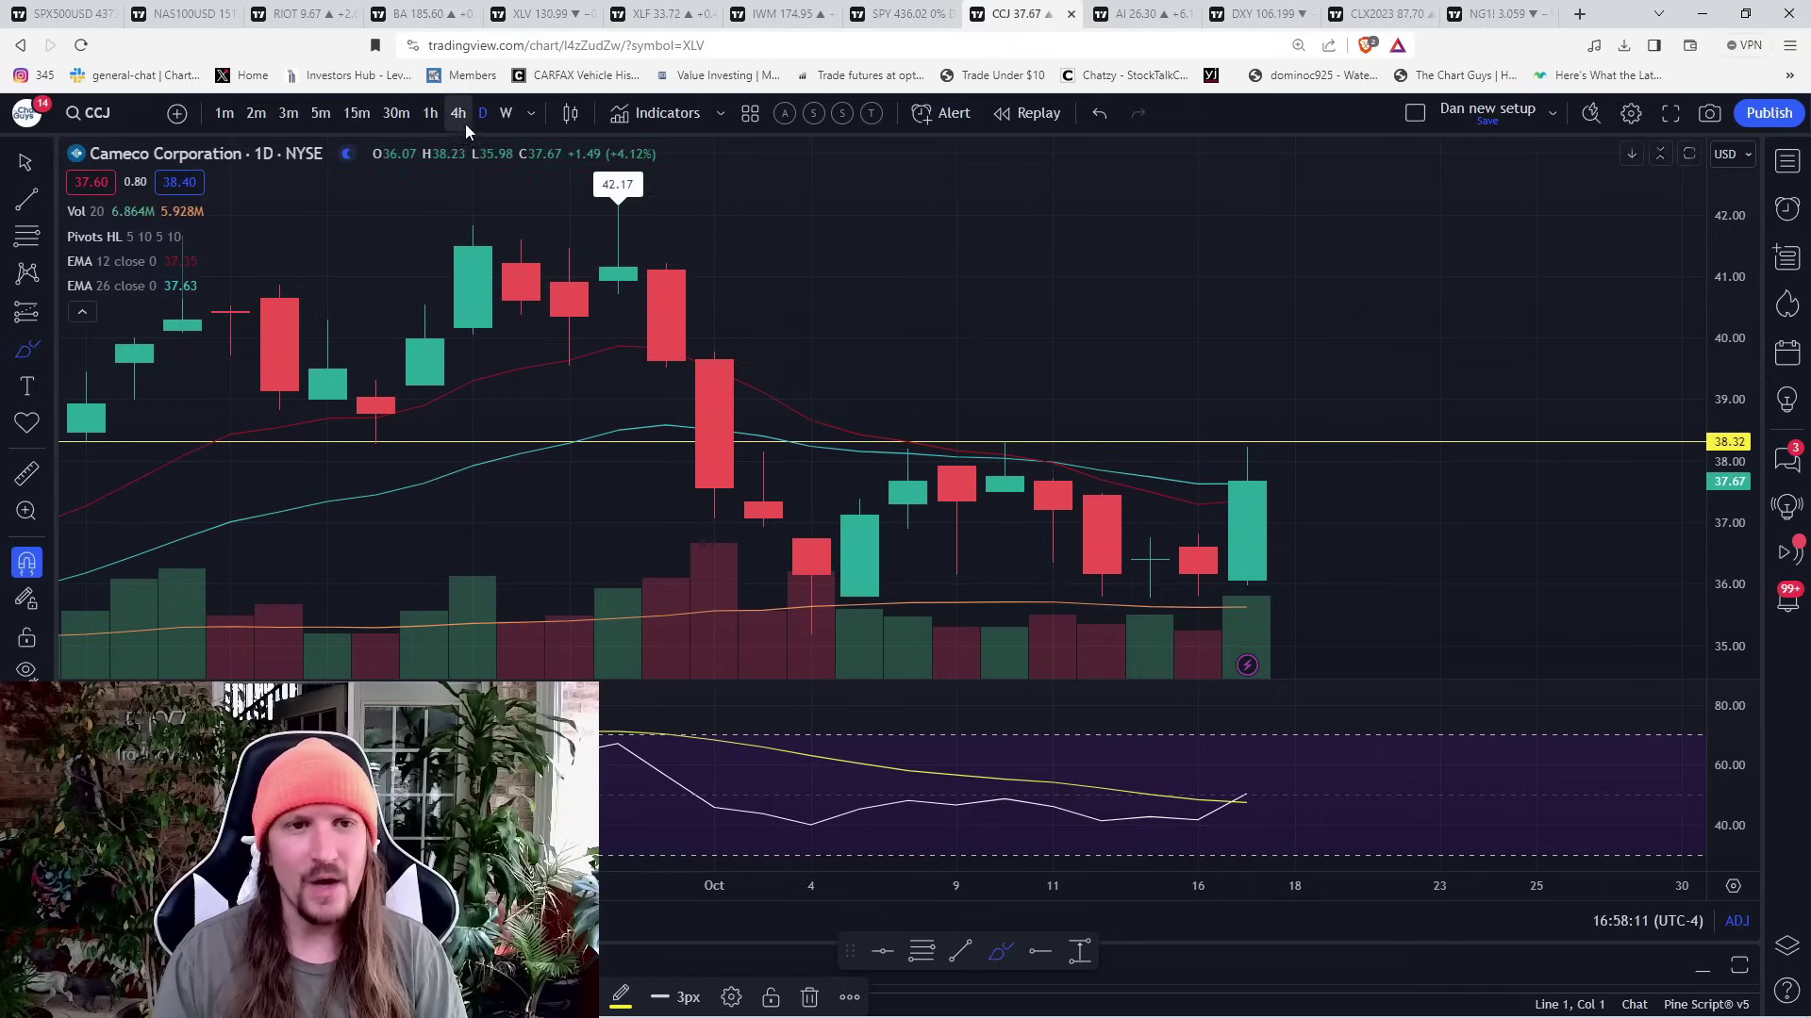
pyautogui.click(430, 113)
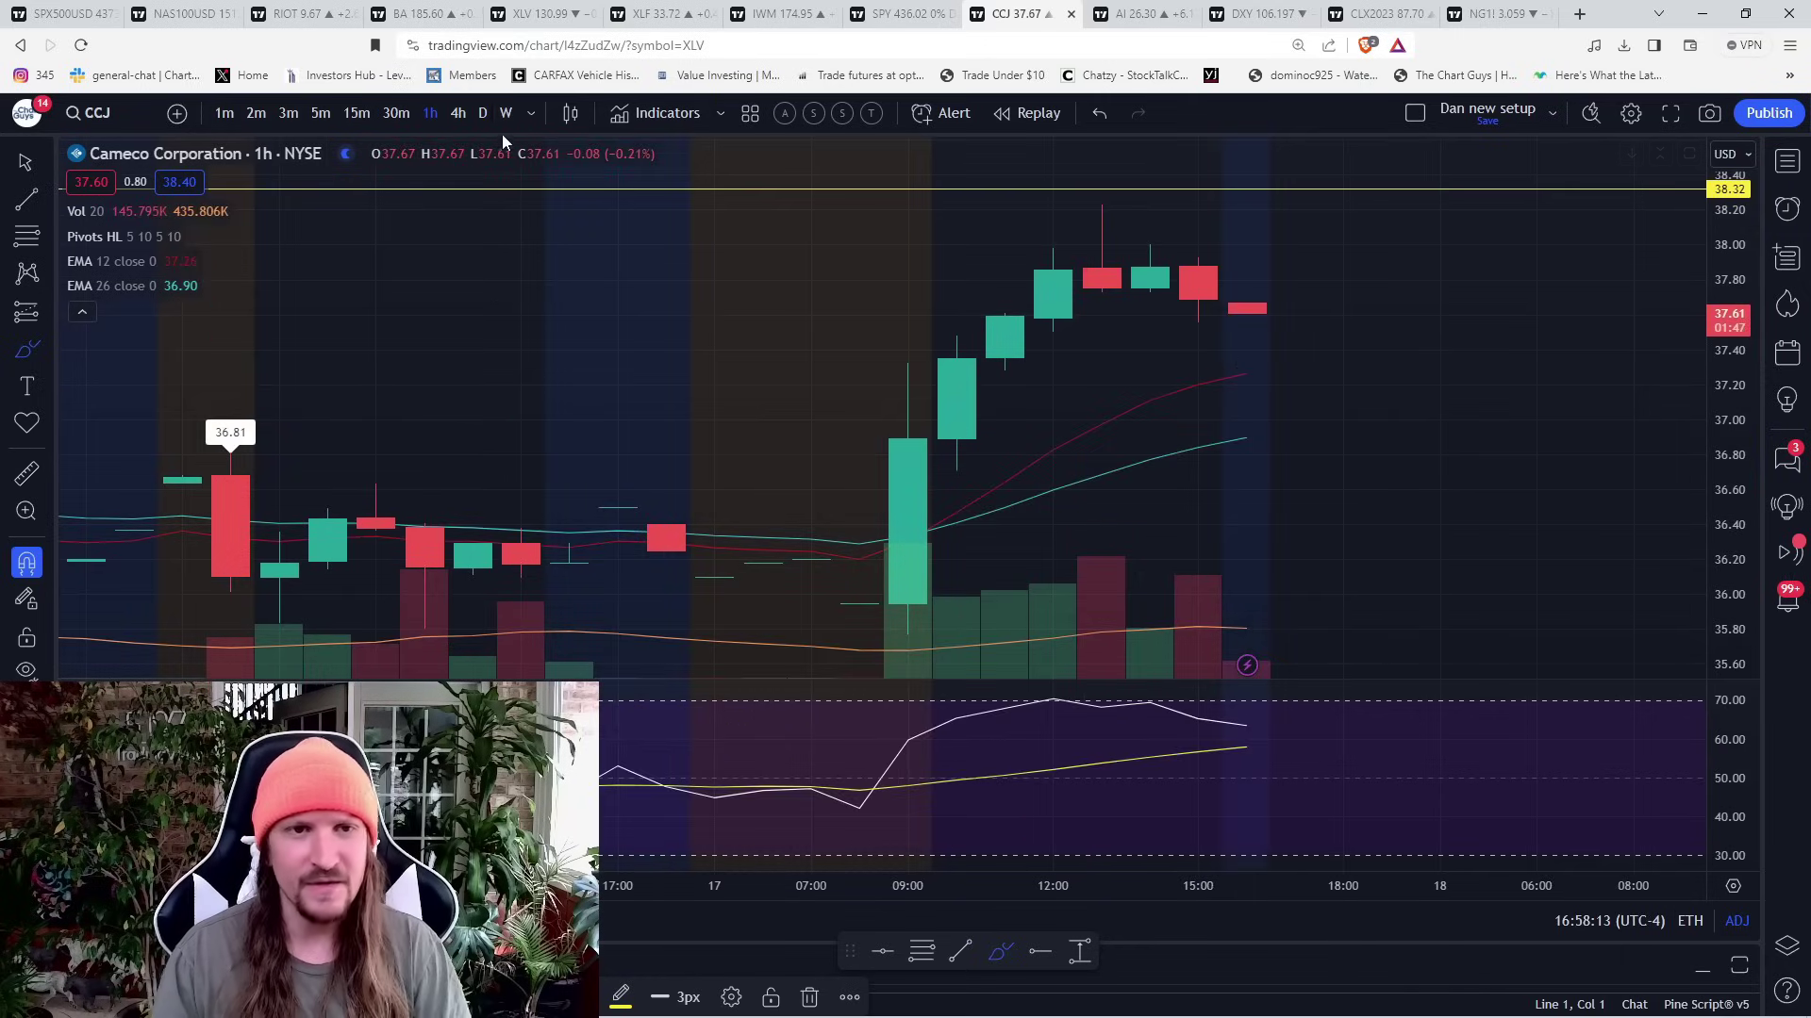
pyautogui.click(482, 113)
pyautogui.scroll(-2, 703, 437)
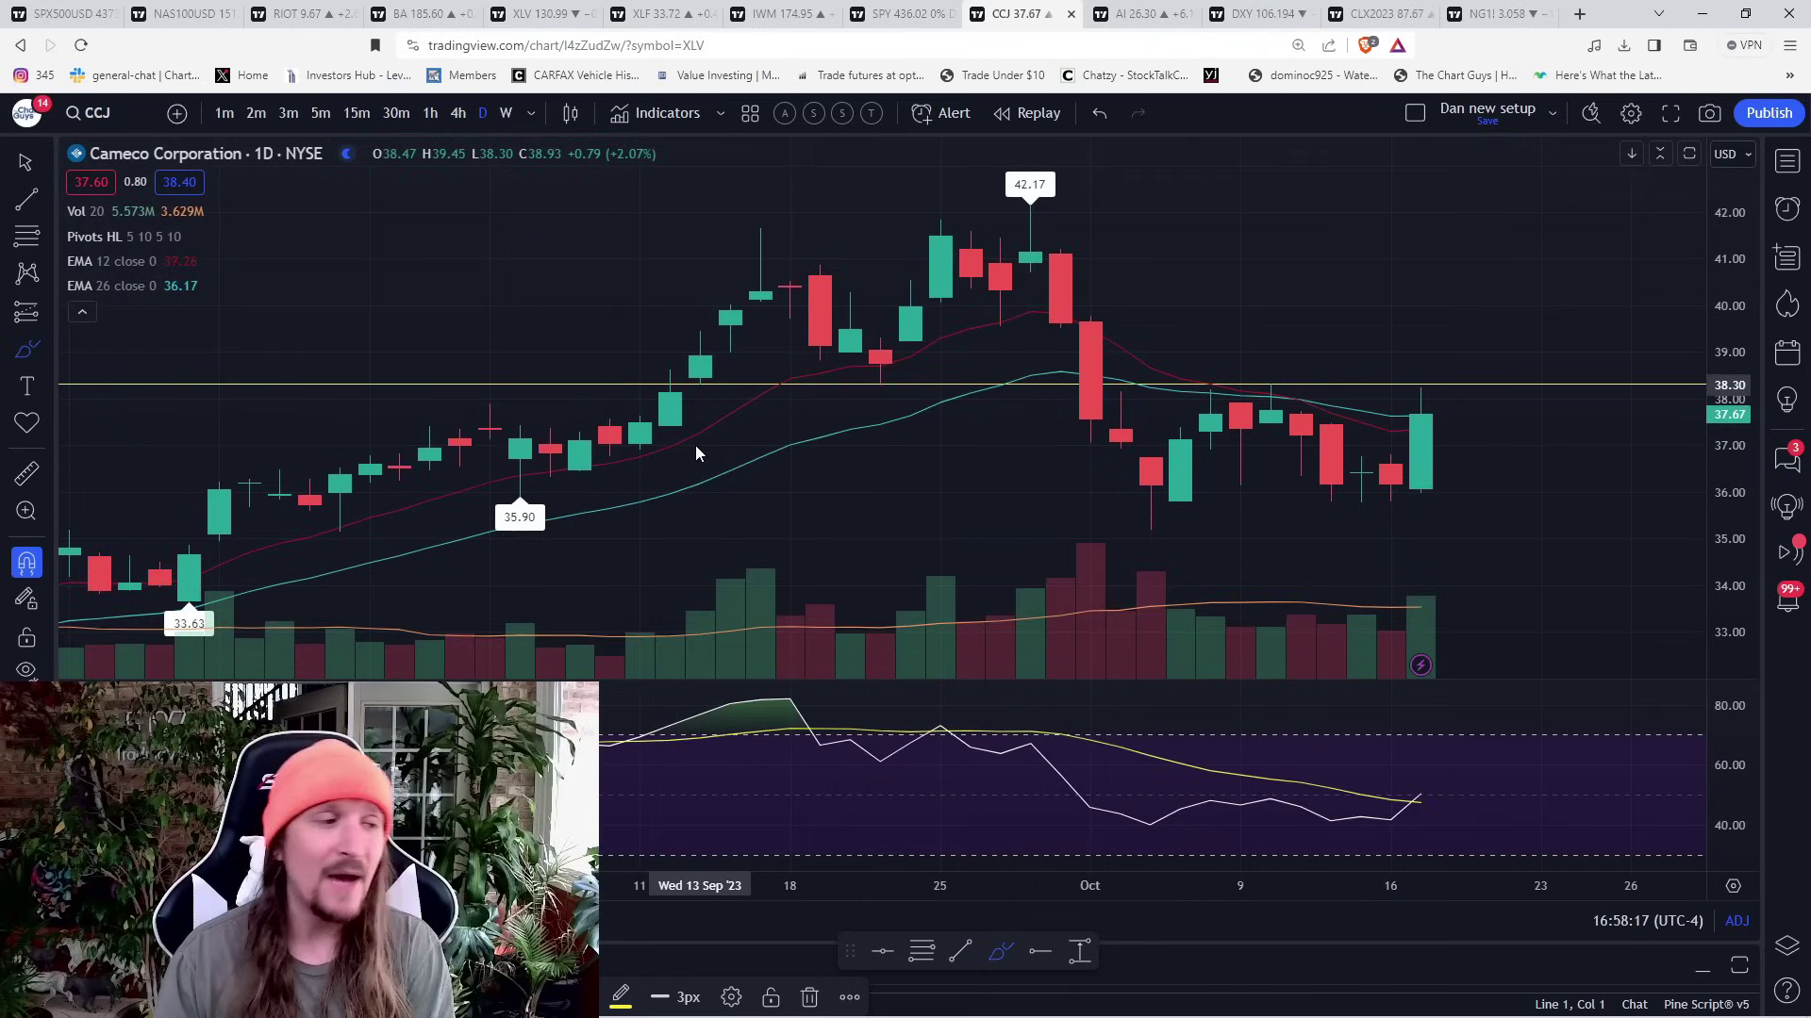
pyautogui.click(1137, 14)
pyautogui.scroll(1, 1351, 586)
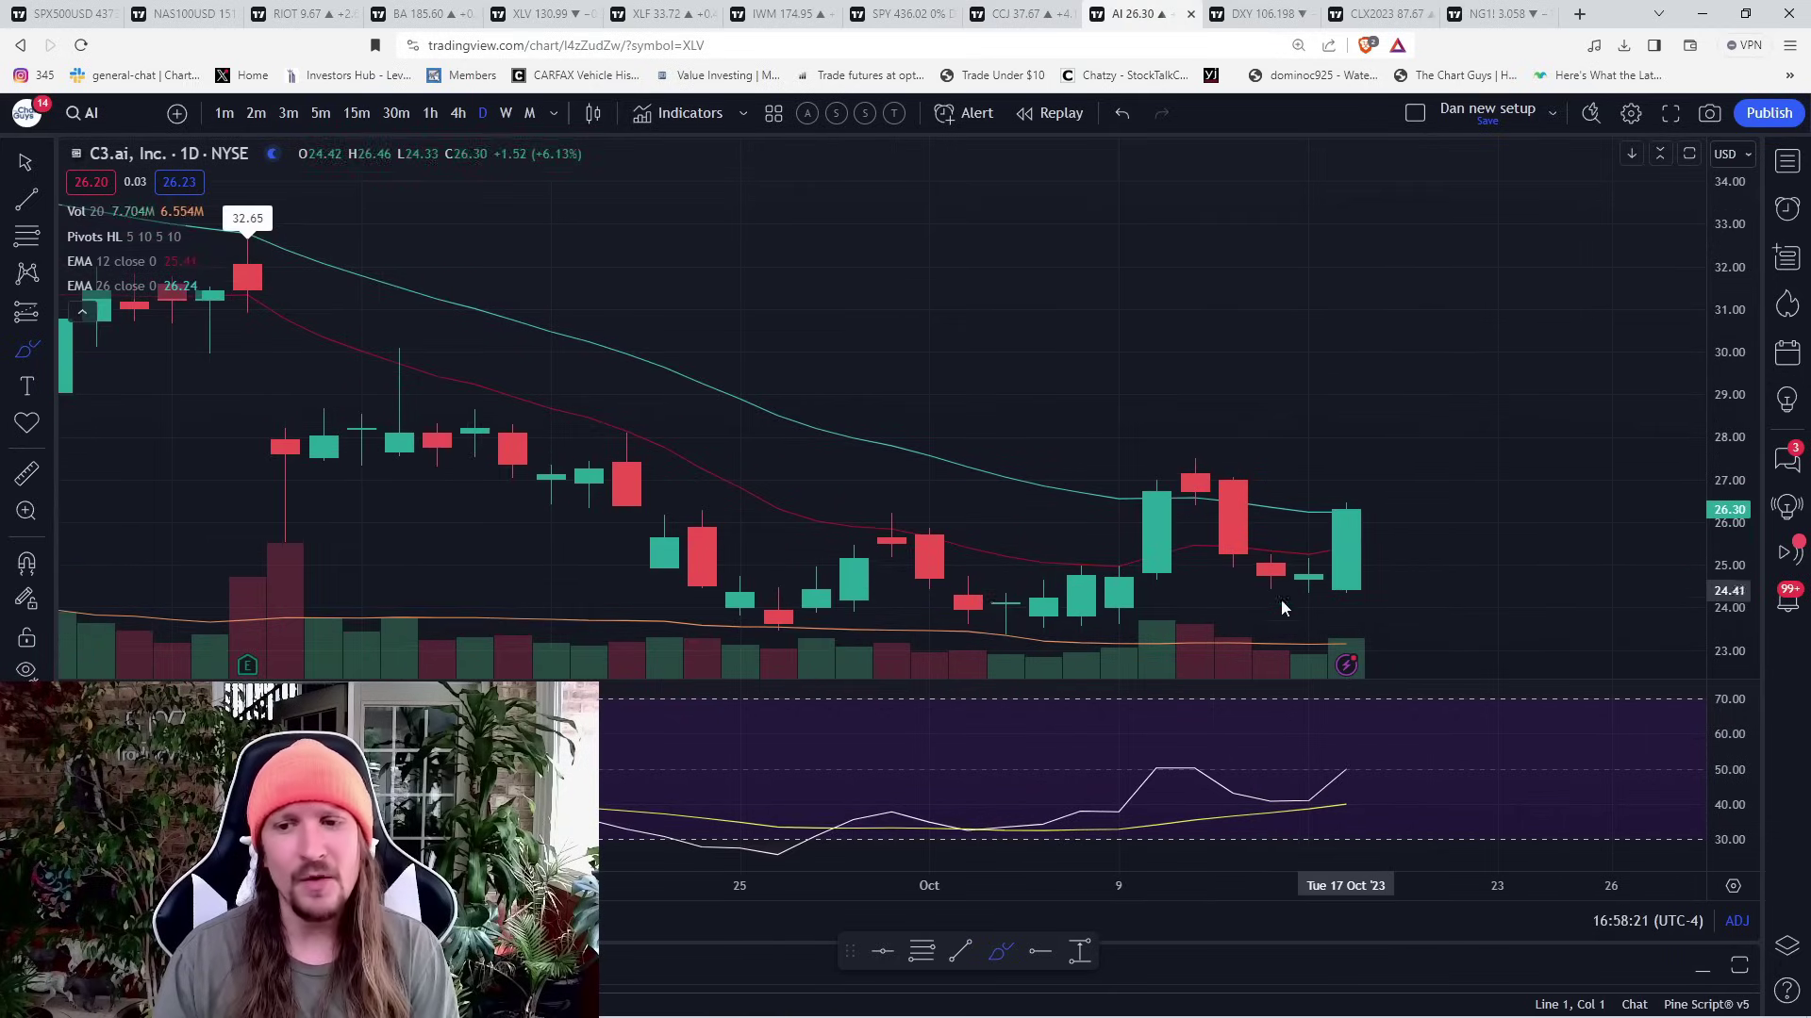
pyautogui.click(47, 349)
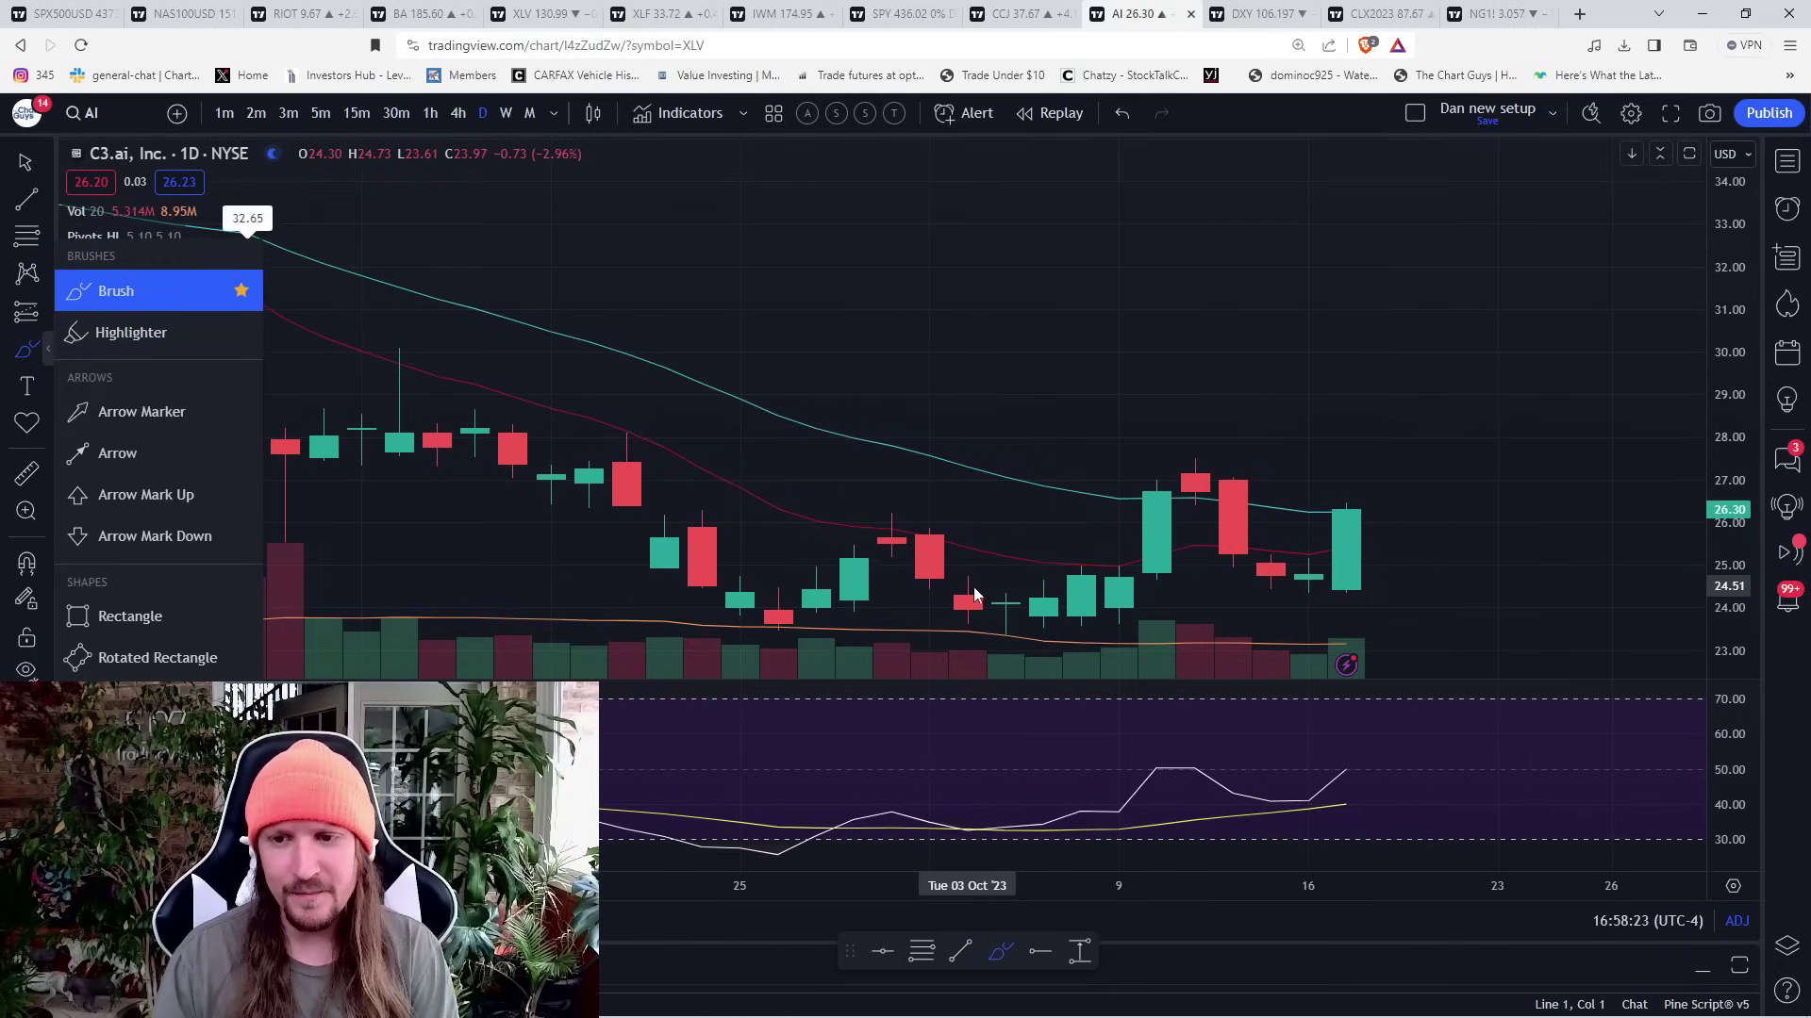
pyautogui.moveTo(972, 628); pyautogui.dragTo(1156, 632)
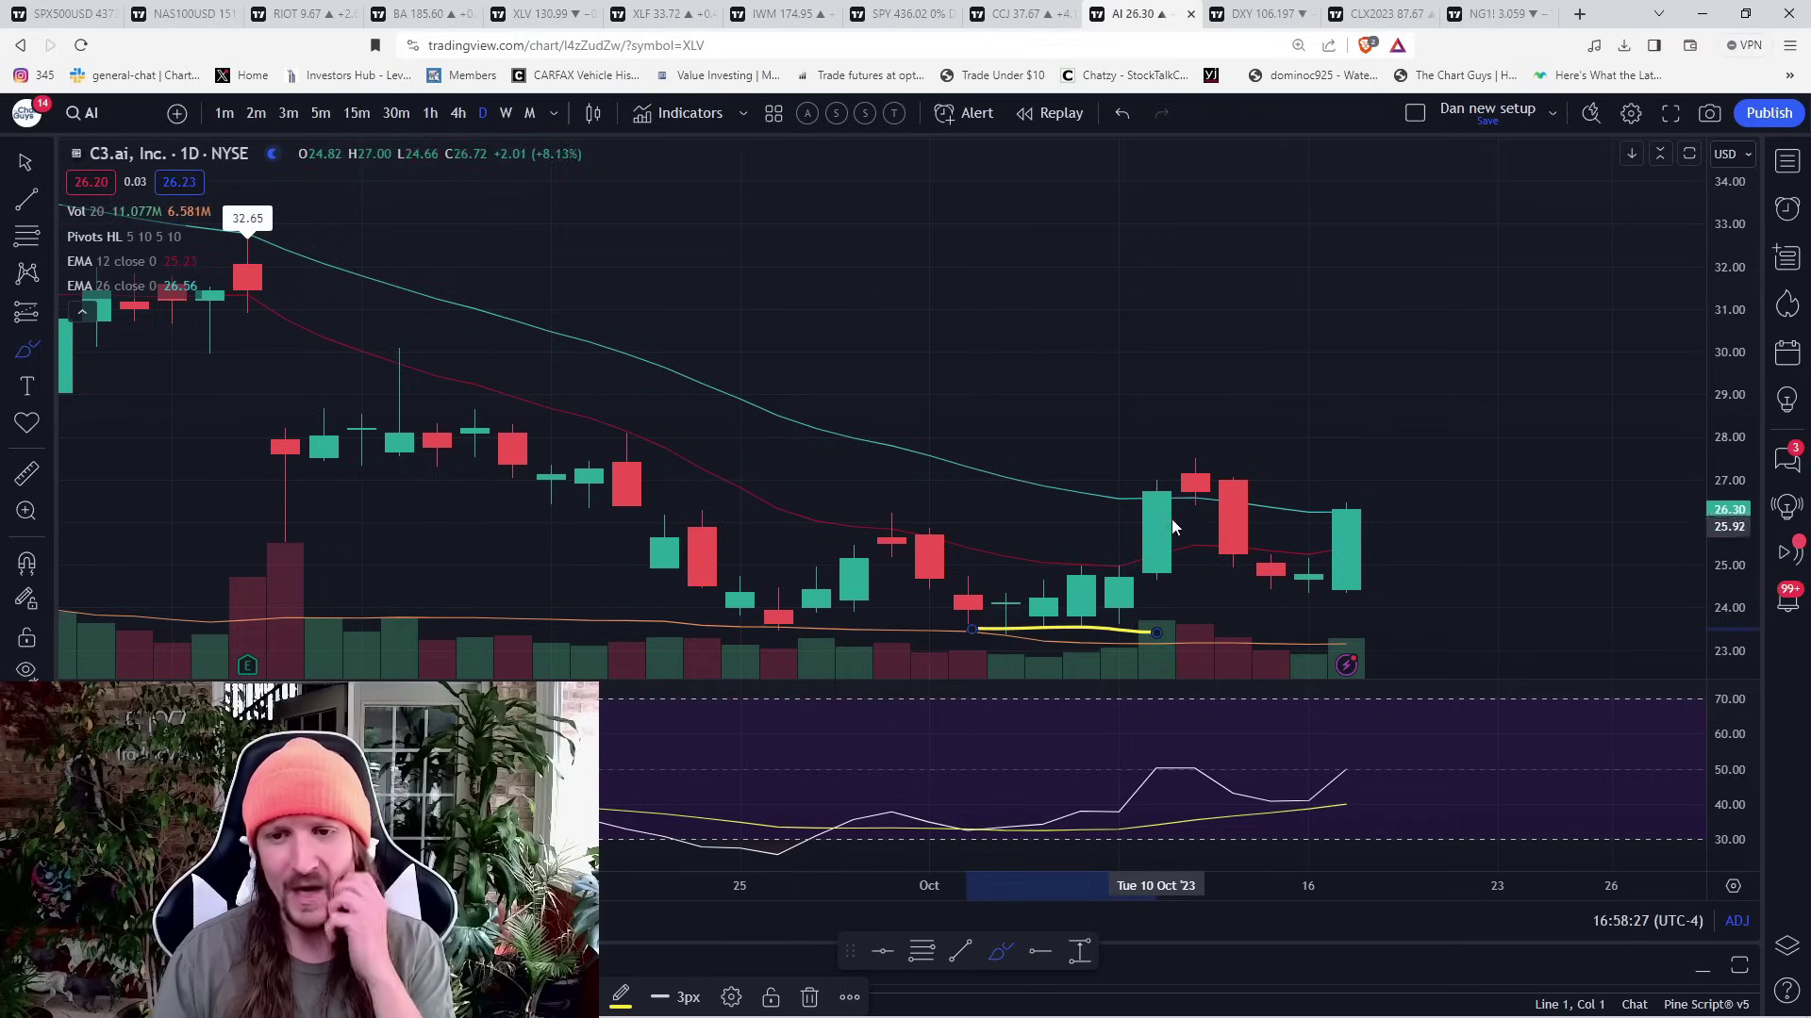
pyautogui.moveTo(1153, 477)
pyautogui.mouseDown()
pyautogui.moveTo(1192, 537)
pyautogui.moveTo(1151, 481)
pyautogui.mouseUp()
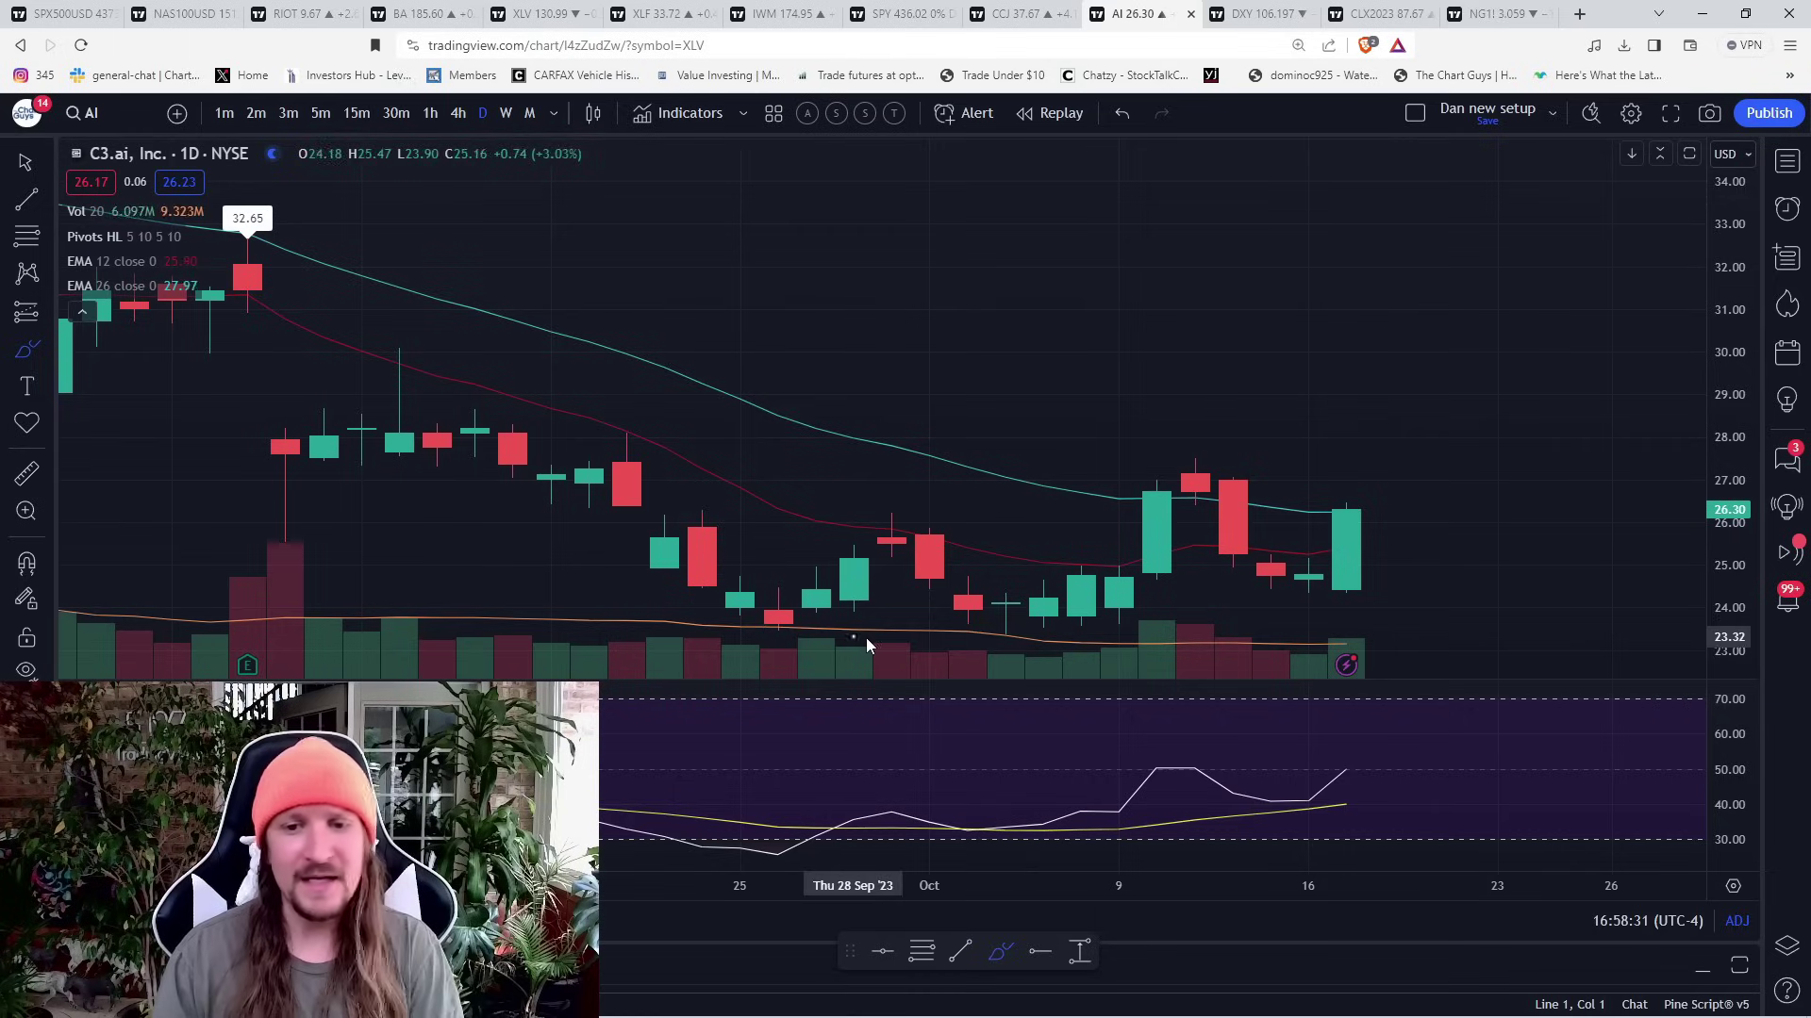
pyautogui.moveTo(861, 637); pyautogui.dragTo(1124, 643)
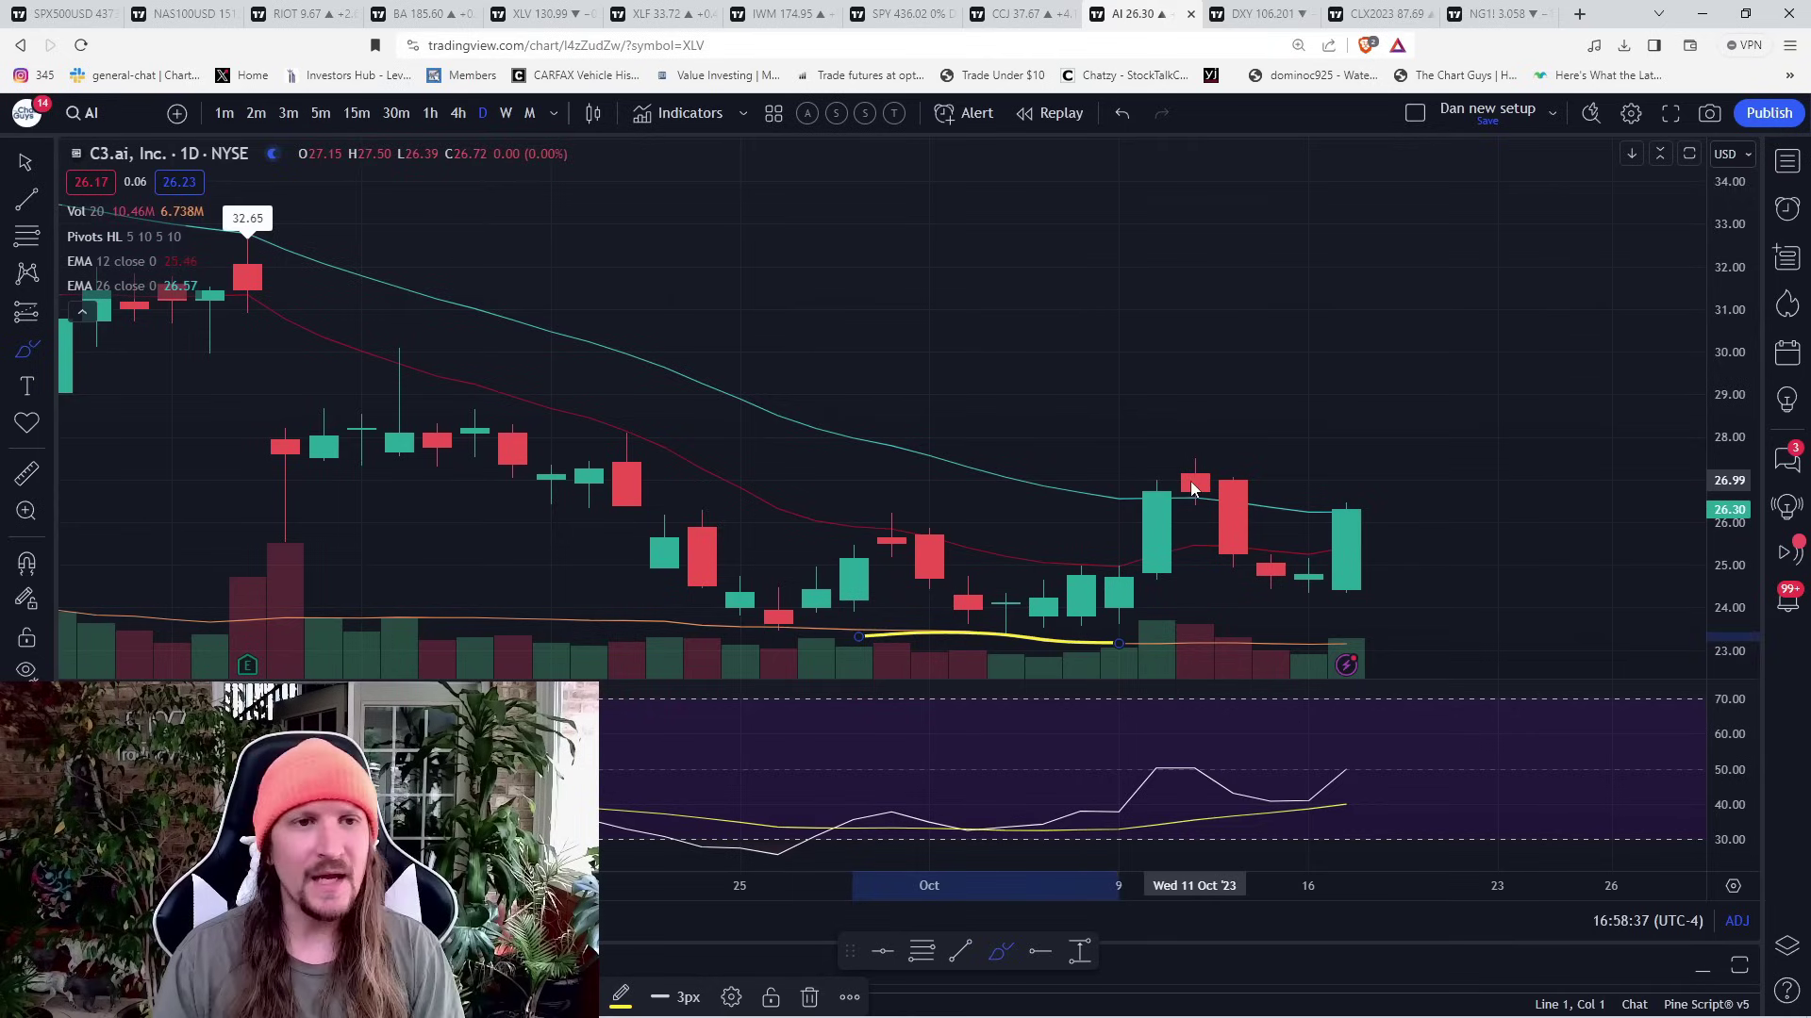
pyautogui.moveTo(1081, 635)
pyautogui.mouseDown()
pyautogui.moveTo(1193, 474)
pyautogui.moveTo(1309, 563)
pyautogui.mouseUp()
pyautogui.write('1M')
pyautogui.press('Return')
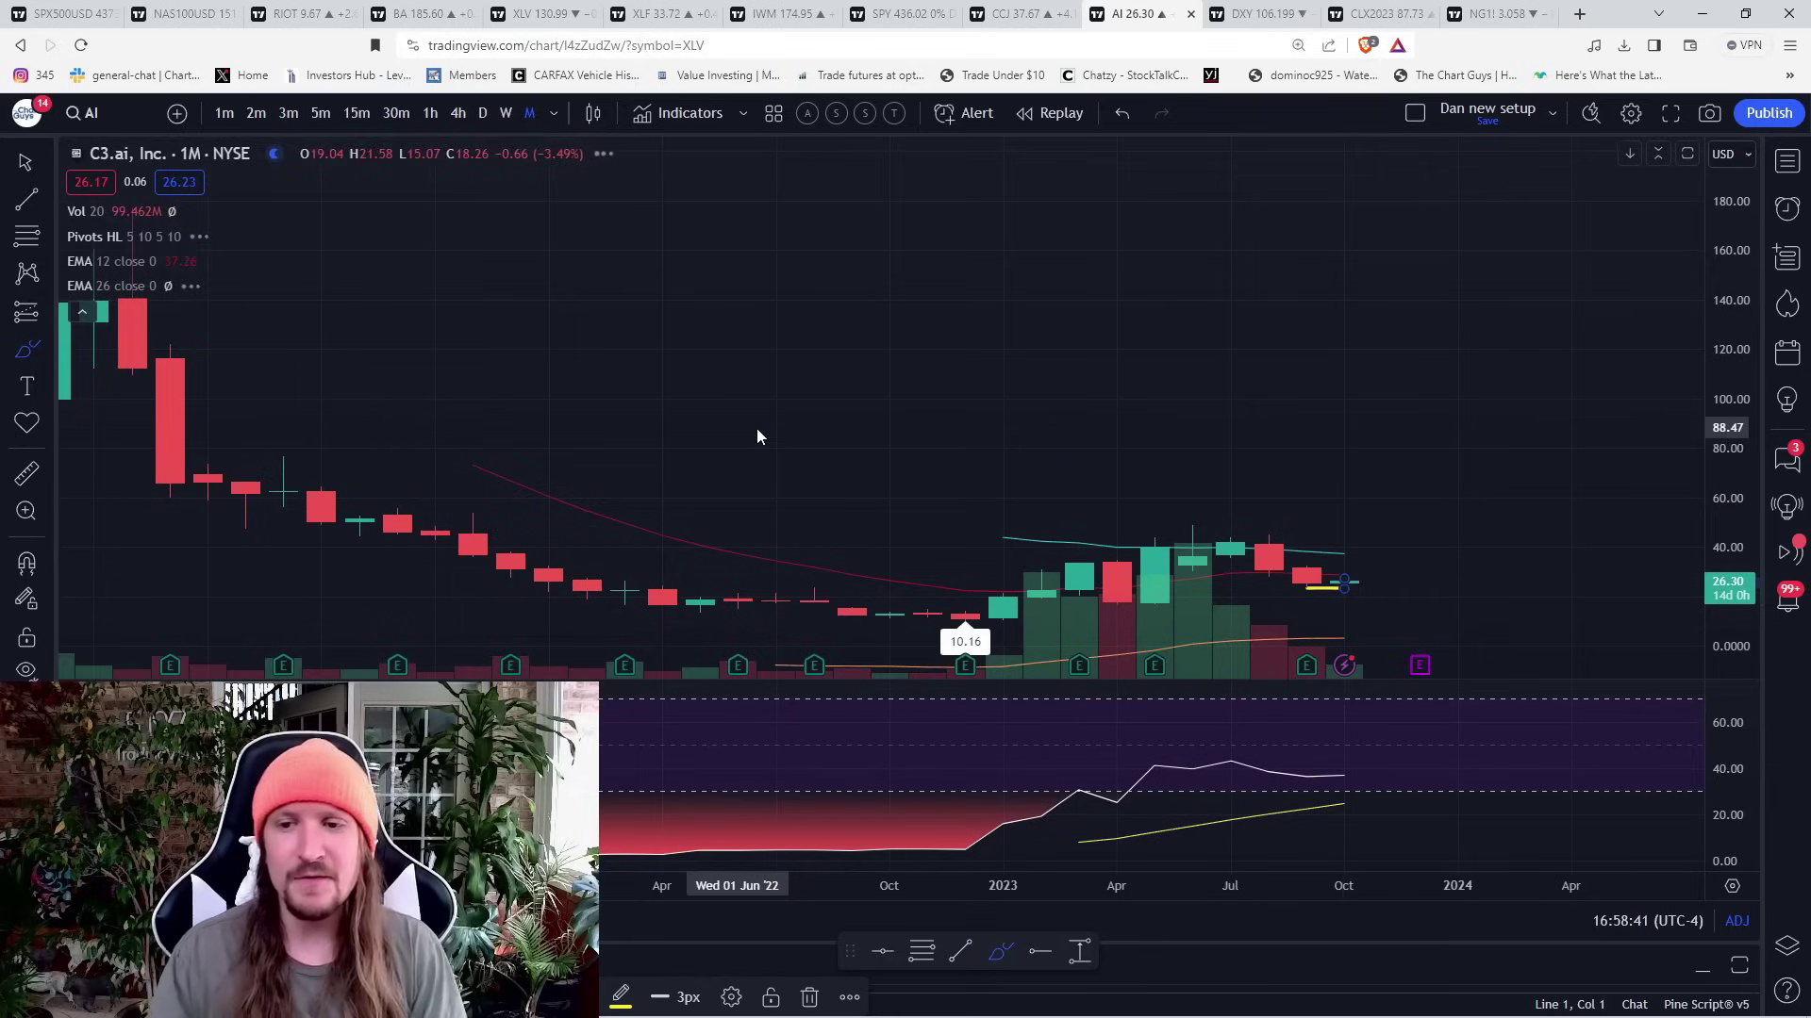
pyautogui.scroll(5, 969, 462)
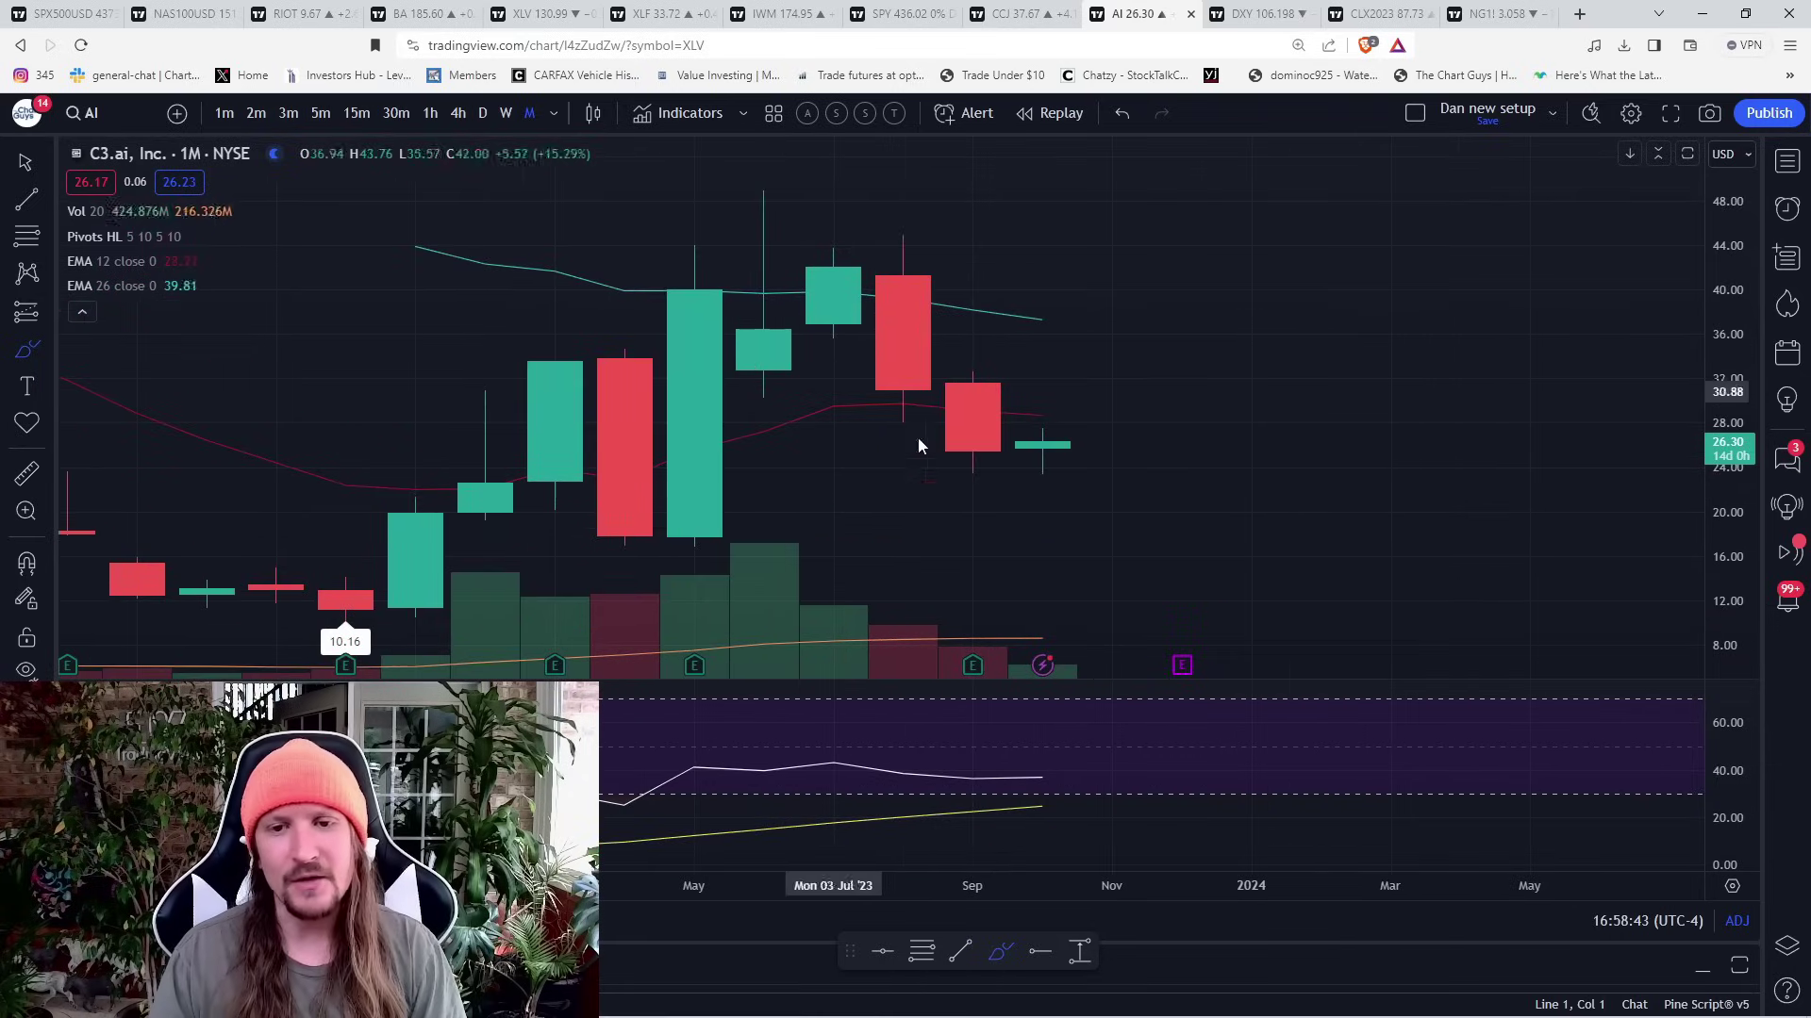
pyautogui.click(483, 113)
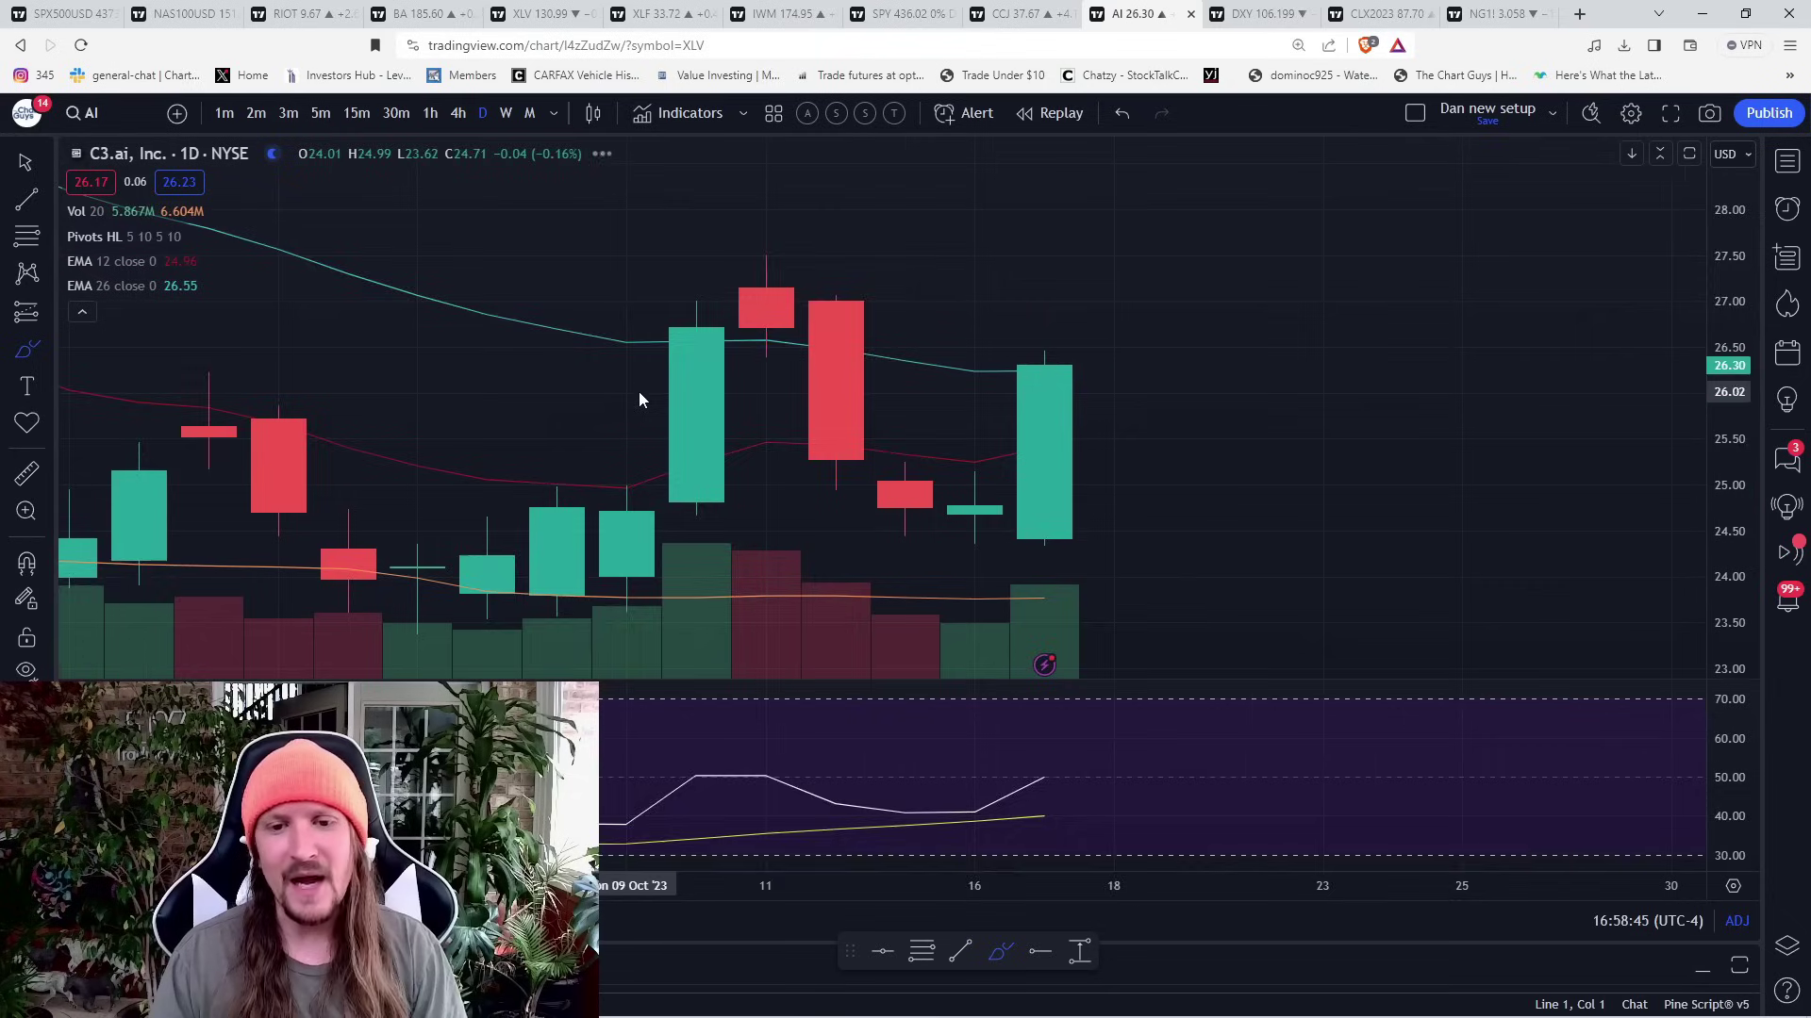
pyautogui.scroll(-2, 640, 399)
pyautogui.scroll(-1, 640, 399)
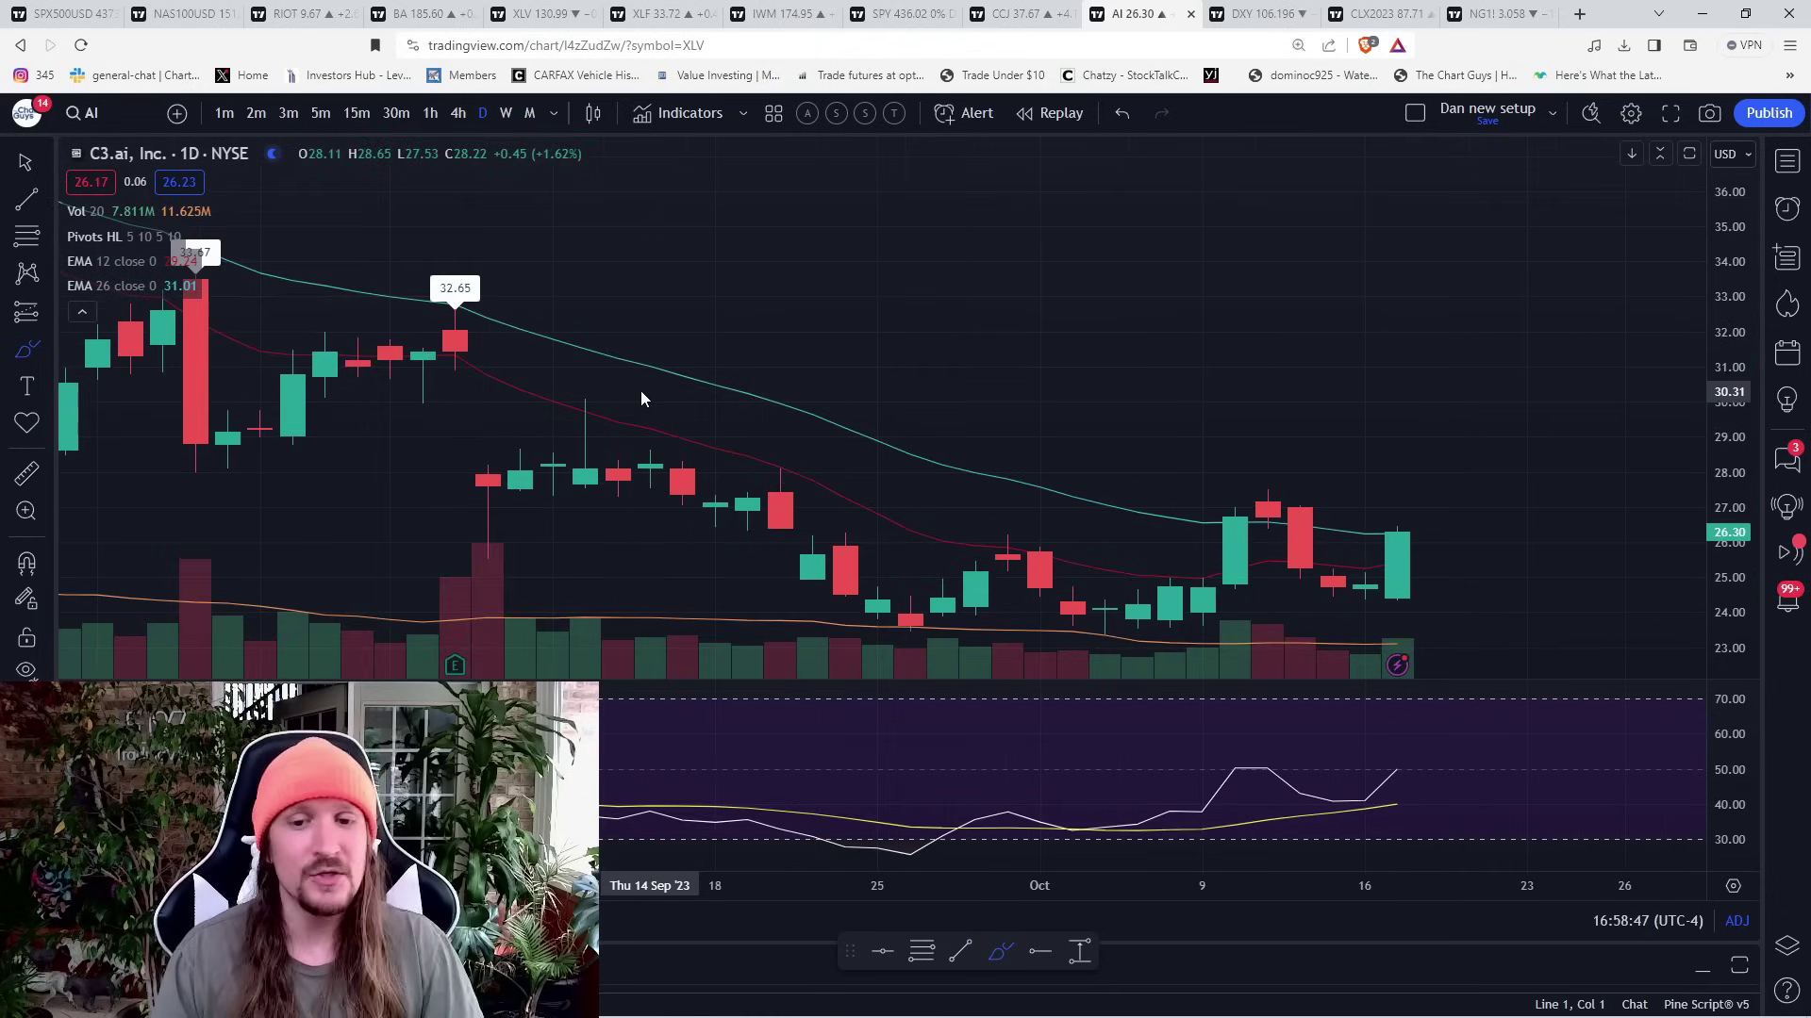
pyautogui.scroll(-2, 640, 396)
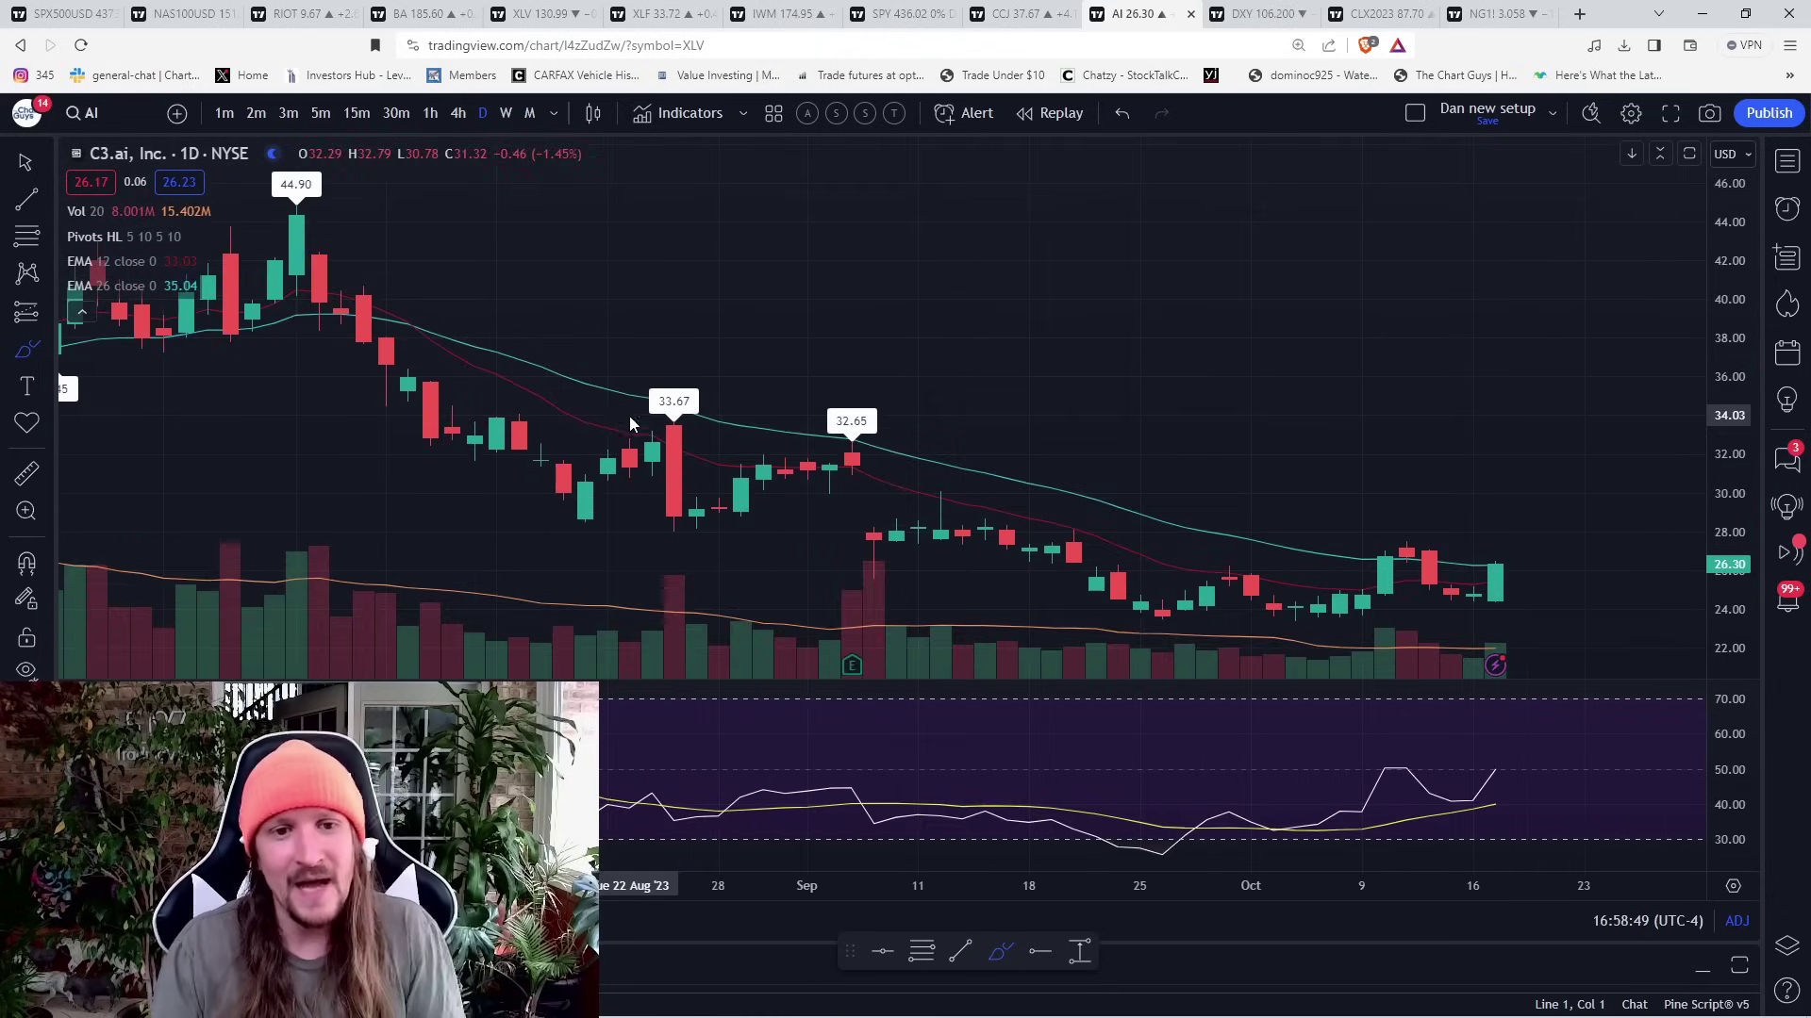
pyautogui.scroll(-1, 578, 329)
pyautogui.scroll(5, 829, 472)
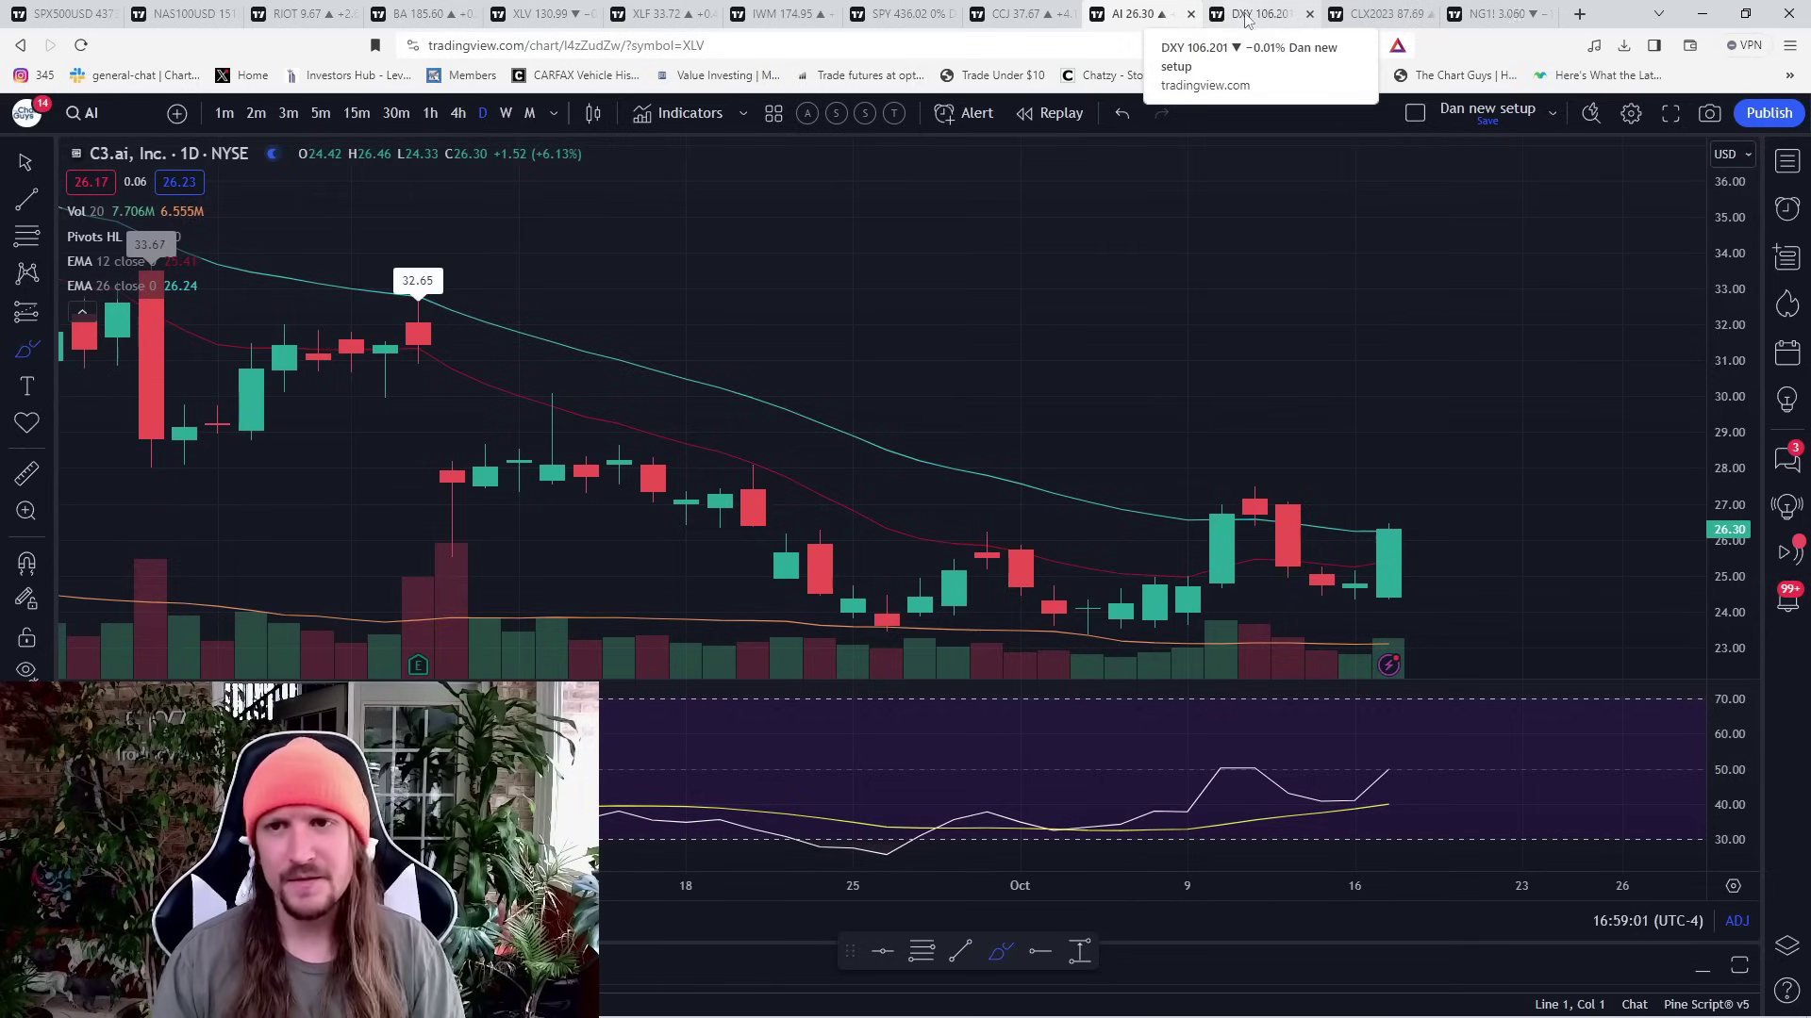
# - On DXY, brush the uptrend to the 107.348 high and surrounding swings, then load US10Y
pyautogui.click(1246, 17)
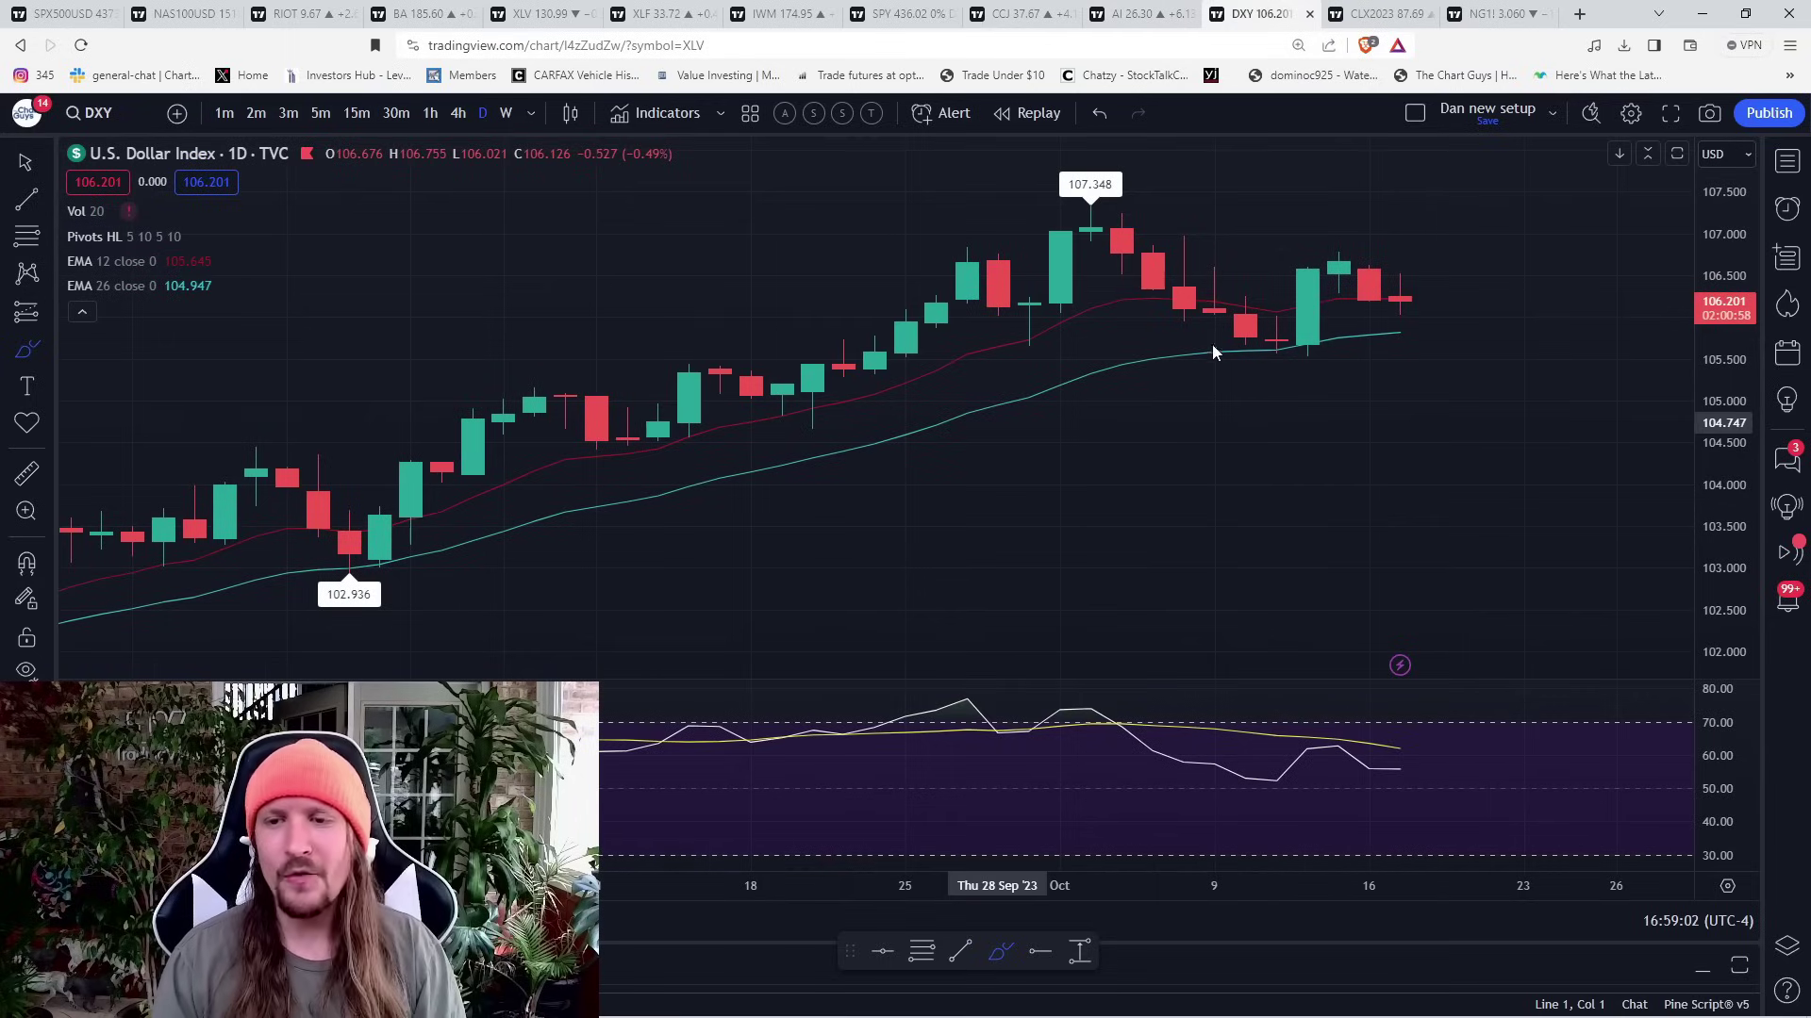
pyautogui.scroll(2, 1198, 363)
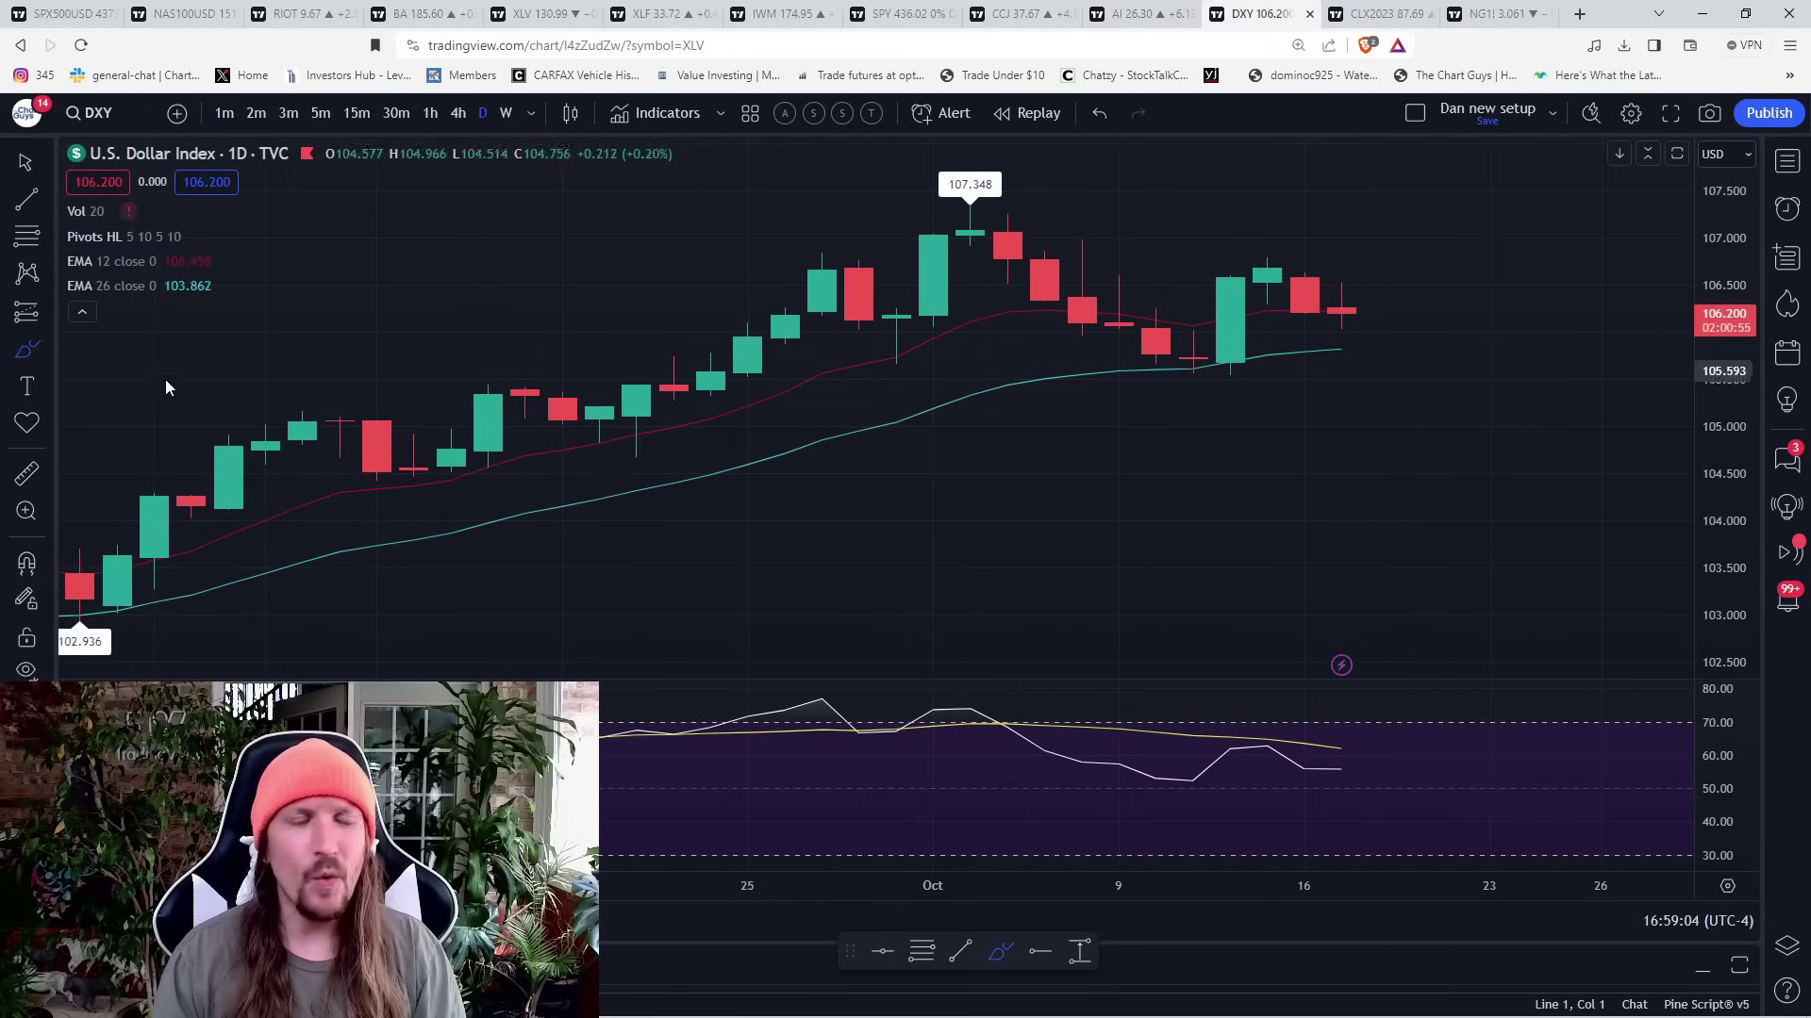
pyautogui.click(30, 352)
pyautogui.scroll(-6, 1012, 347)
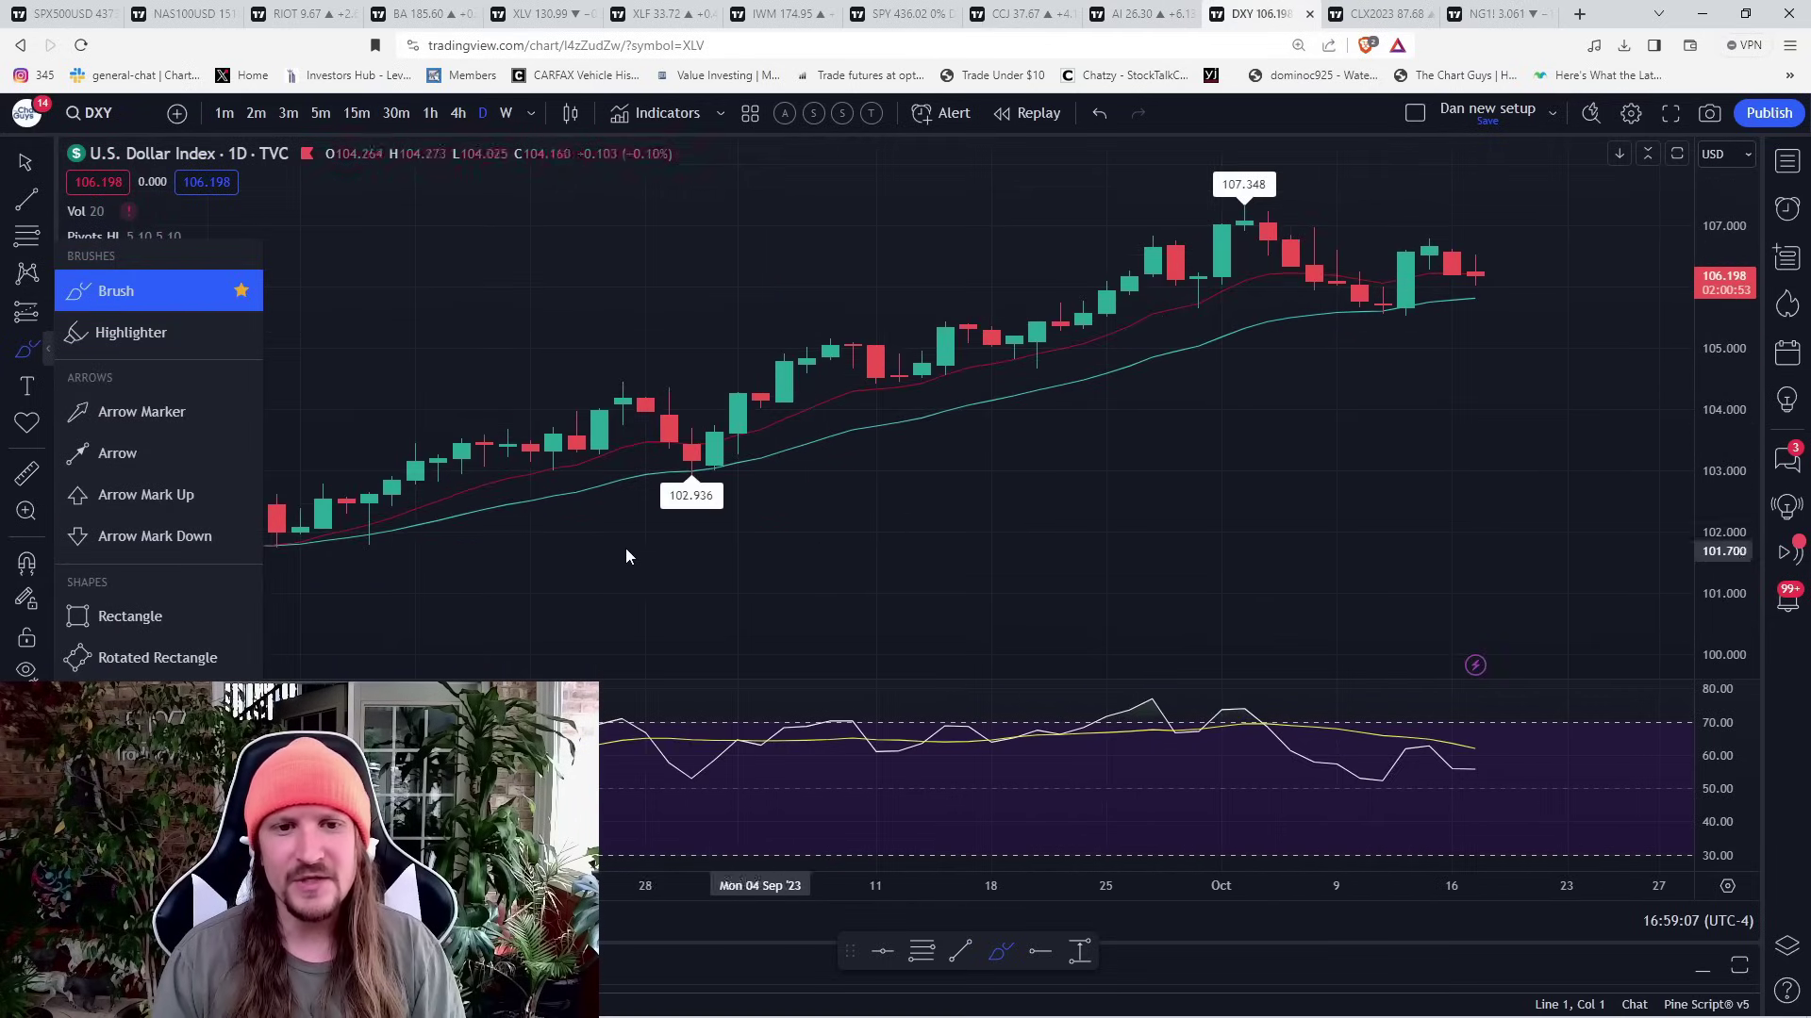
pyautogui.moveTo(600, 611); pyautogui.dragTo(1245, 261)
pyautogui.scroll(3, 1402, 351)
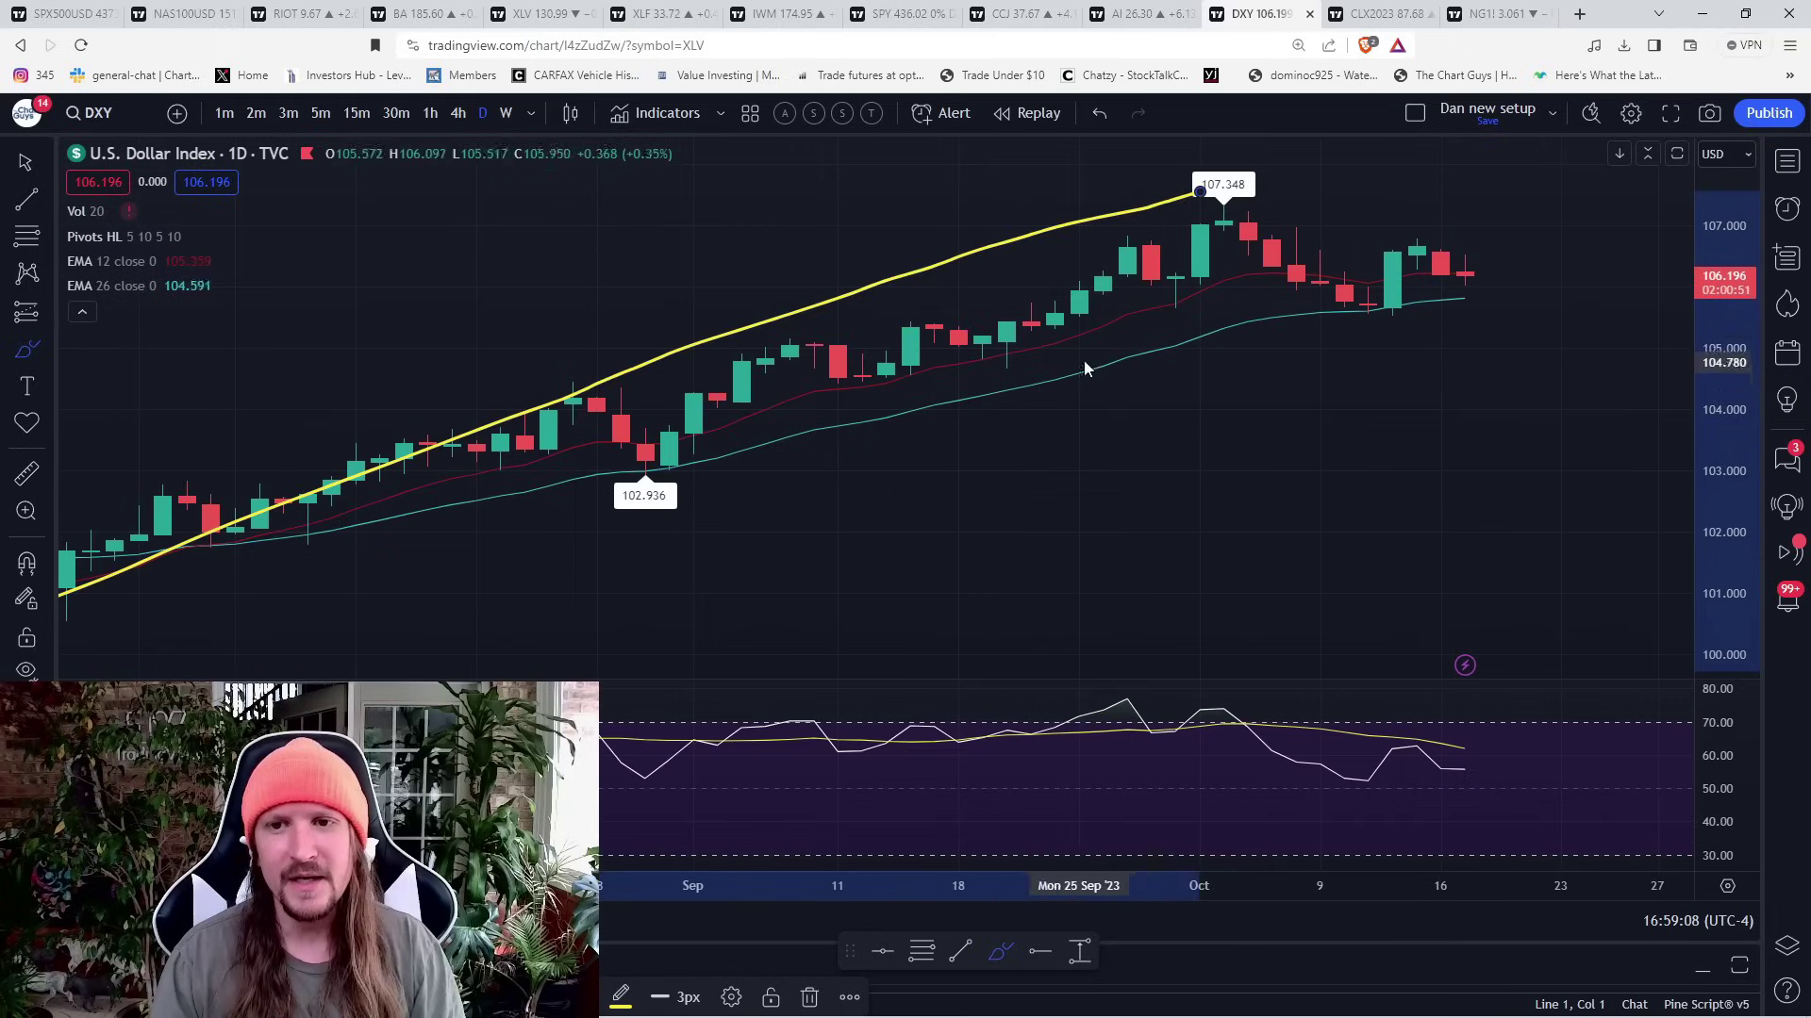
pyautogui.moveTo(1077, 349)
pyautogui.mouseDown()
pyautogui.moveTo(1129, 253)
pyautogui.moveTo(1226, 215)
pyautogui.moveTo(1354, 303)
pyautogui.moveTo(1438, 259)
pyautogui.moveTo(1488, 328)
pyautogui.mouseUp()
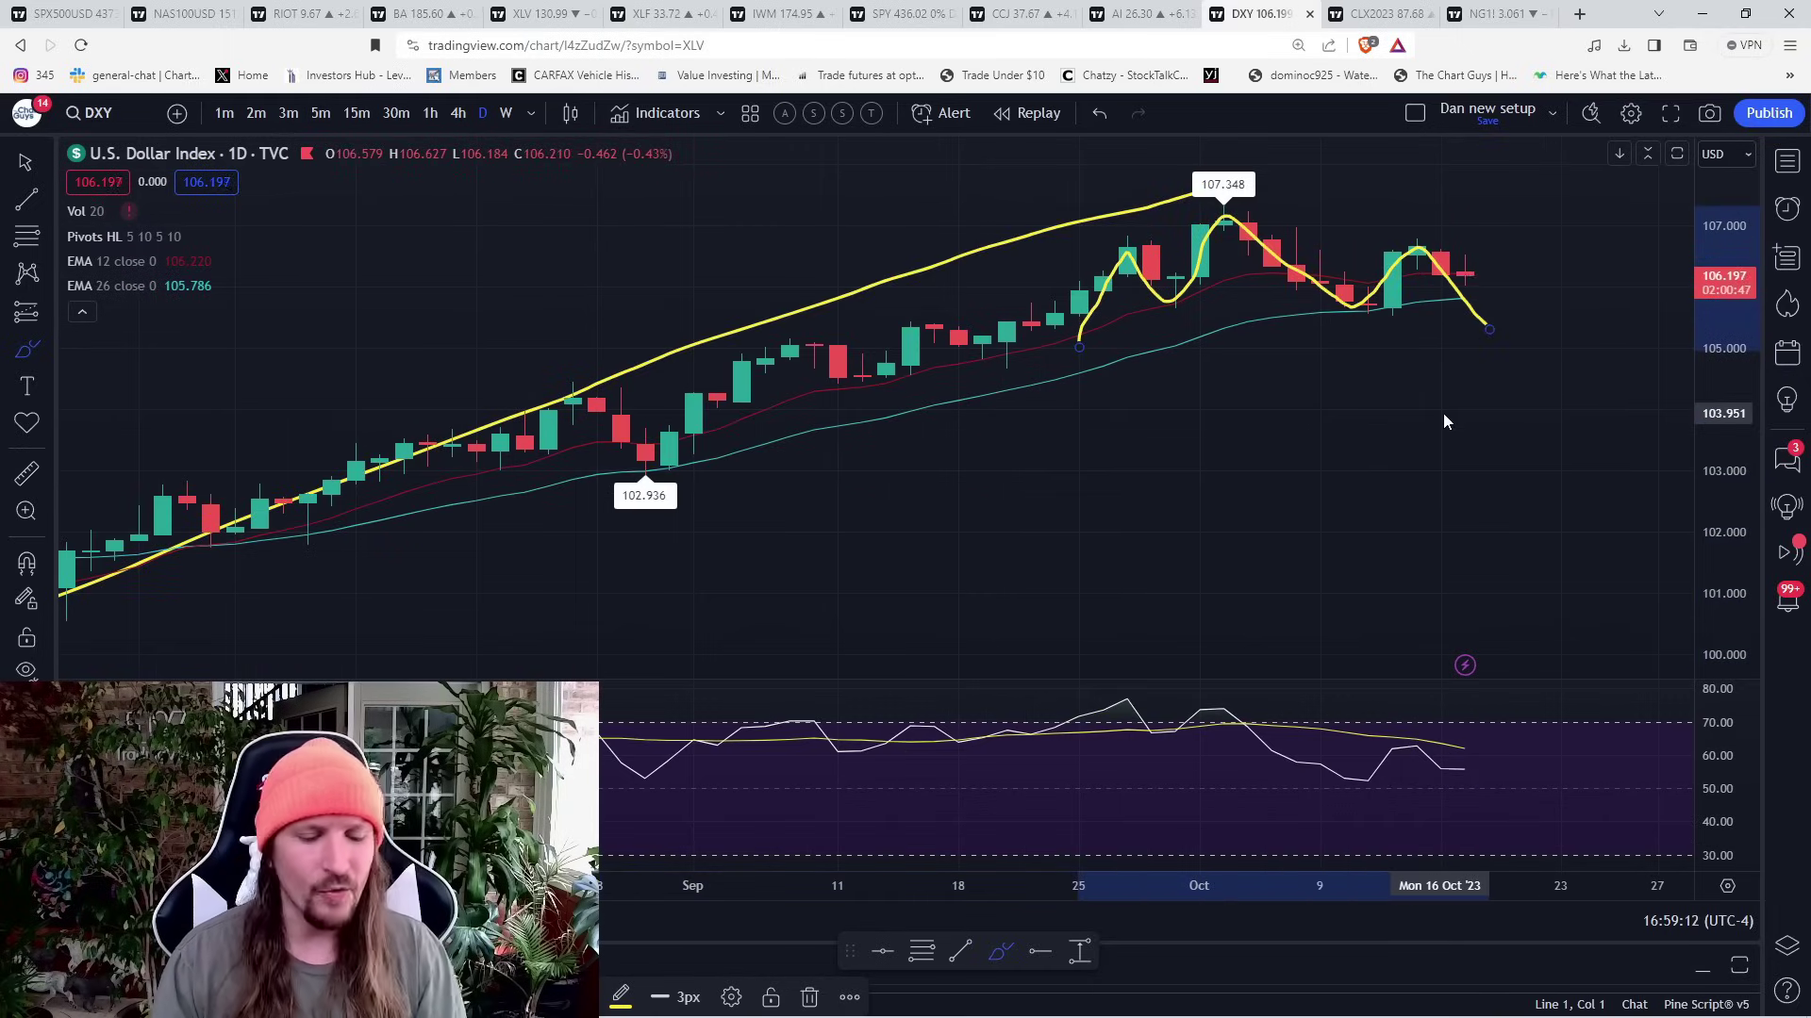
pyautogui.write('US10Y')
pyautogui.press('Return')
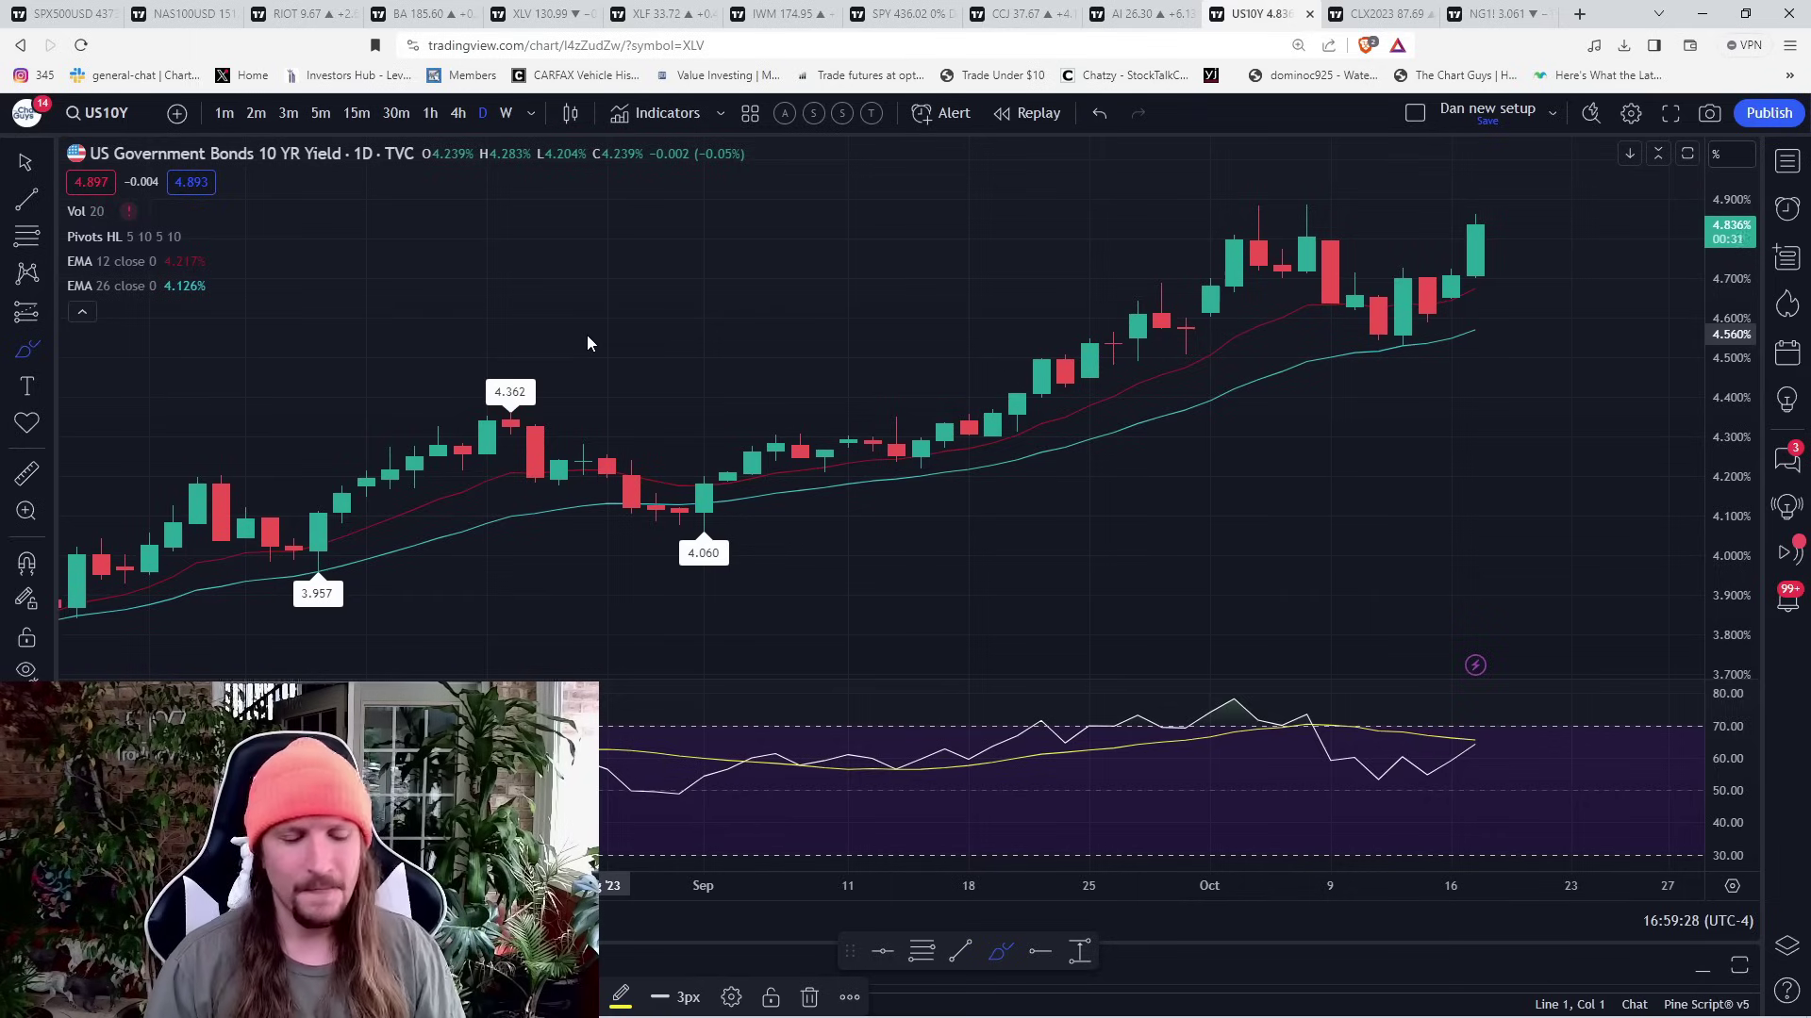
# - Load gold XAUUSD, then silver XAGUSD
pyautogui.write('XAUUSD')
pyautogui.press('Return')
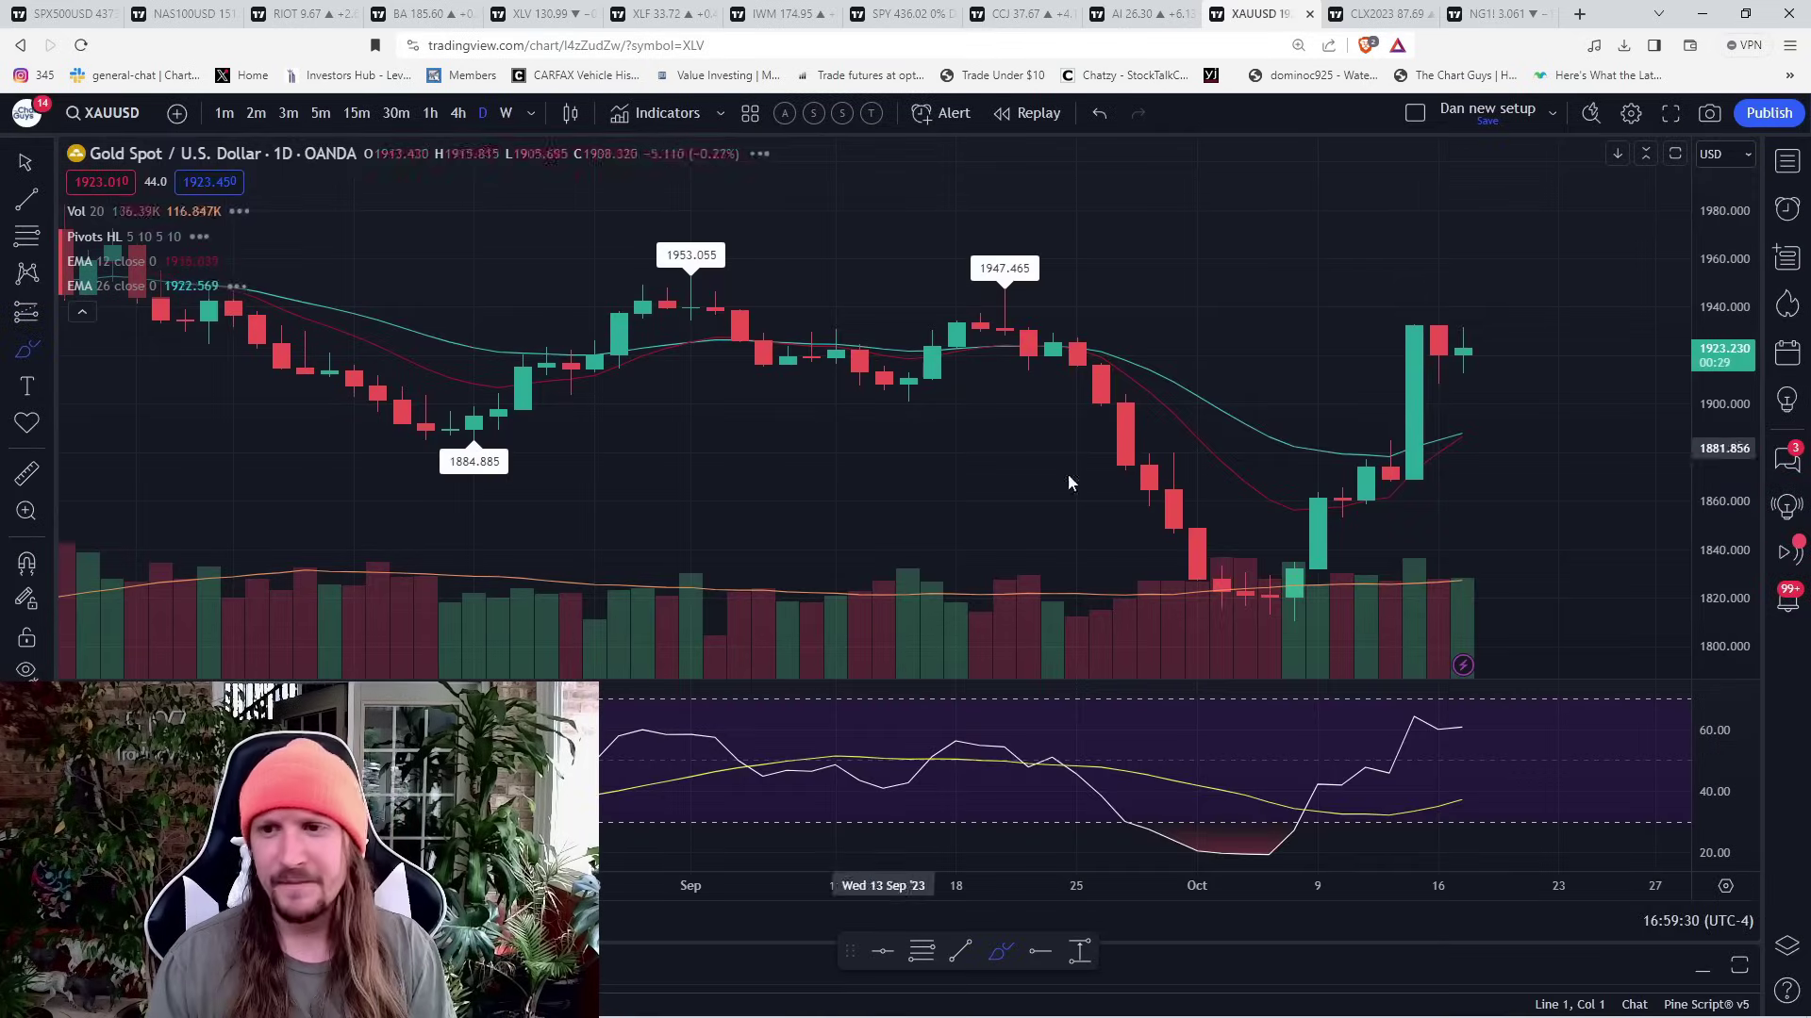
pyautogui.write('XAG')
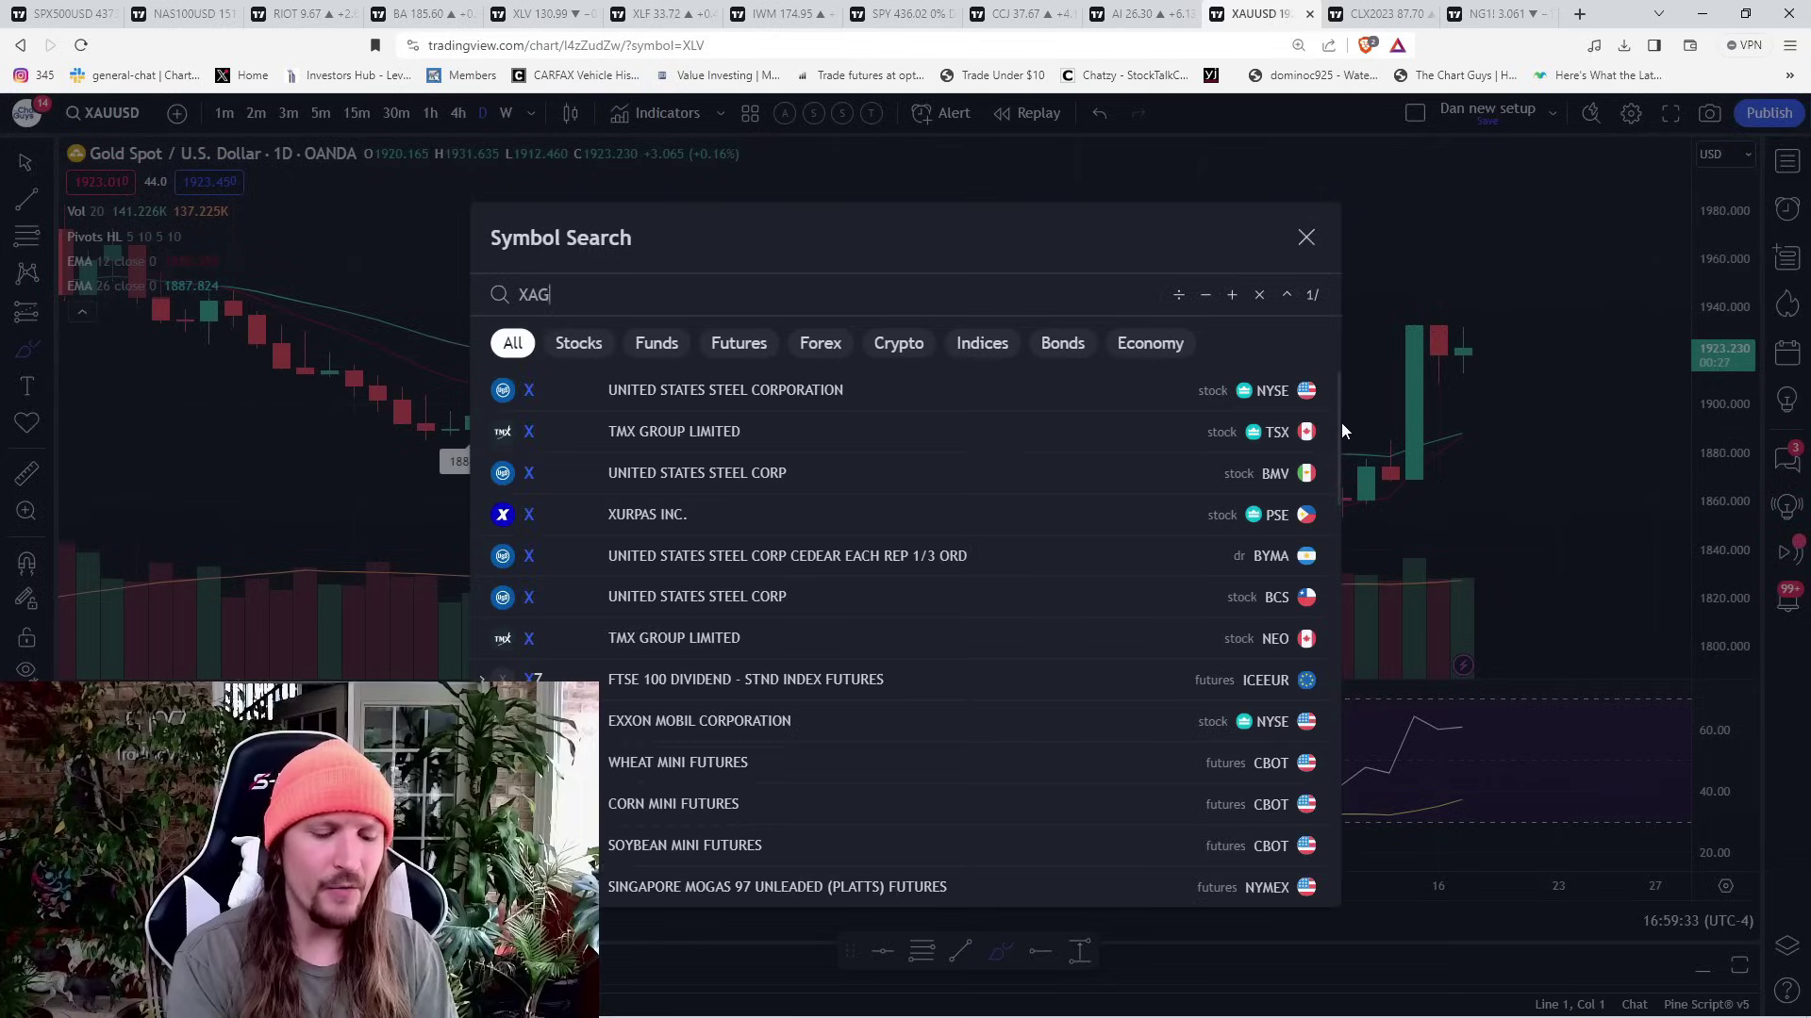
pyautogui.write('USD')
pyautogui.press('Return')
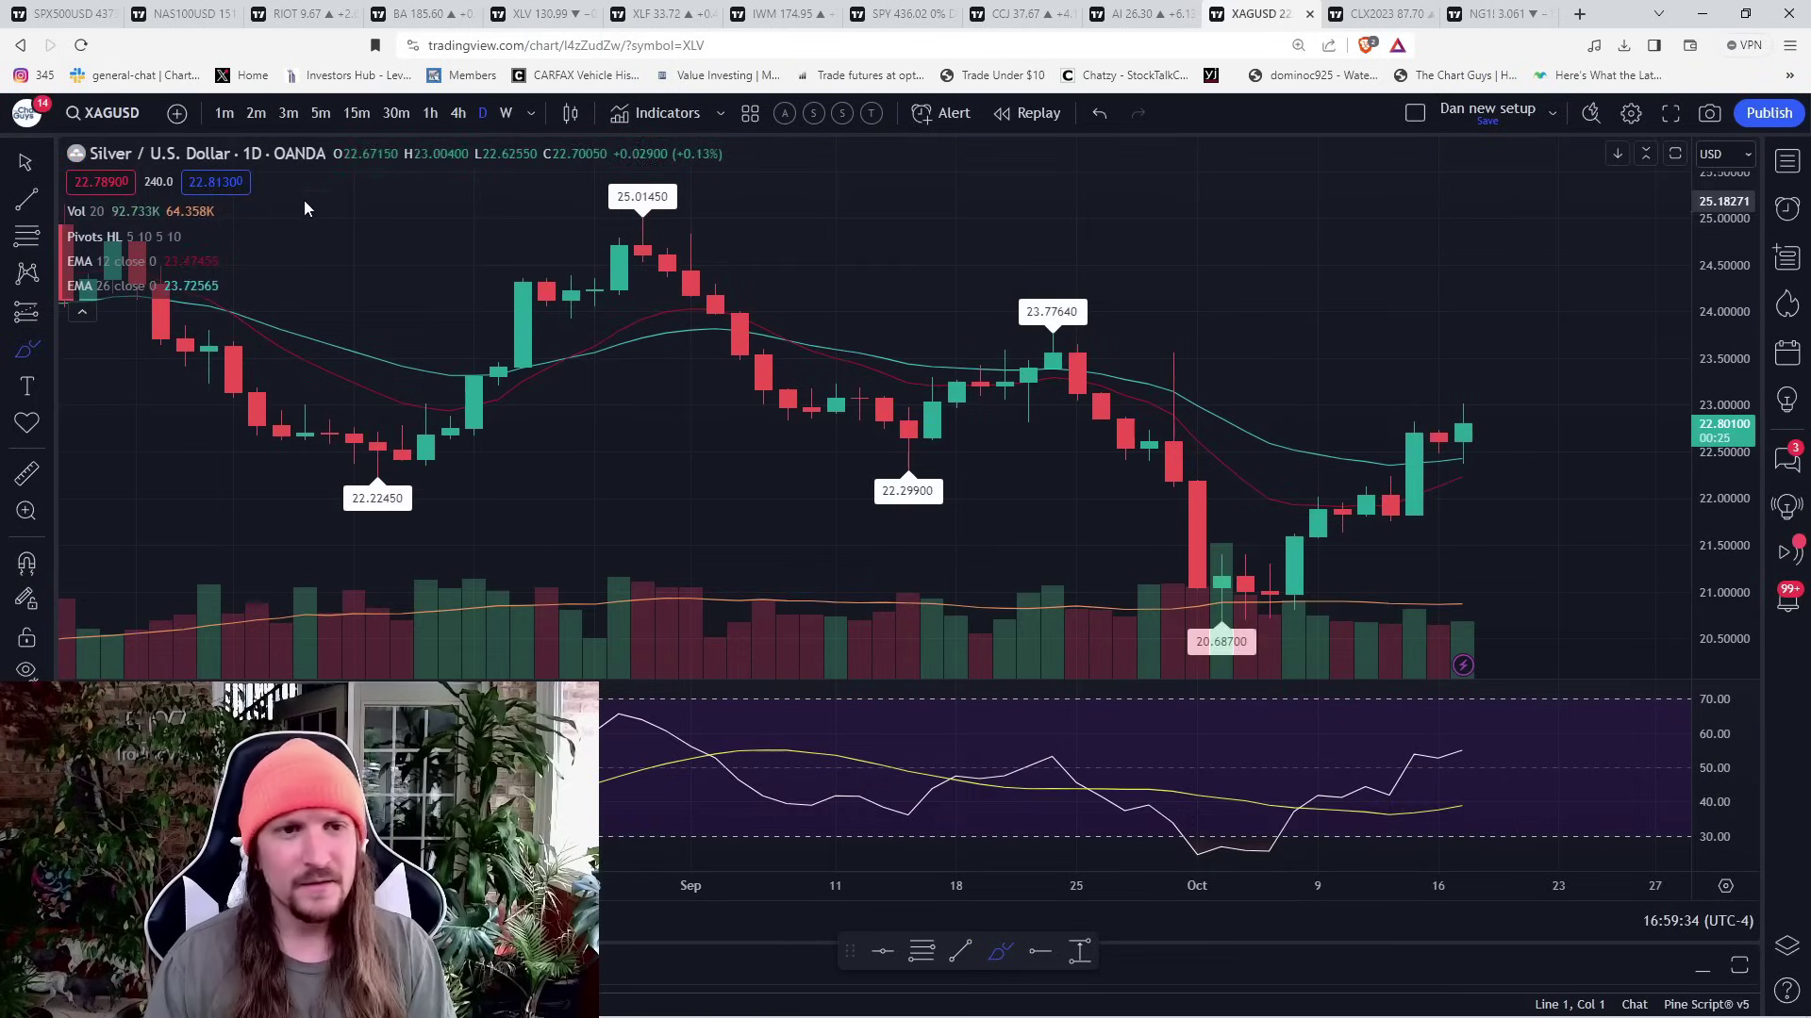
# - View silver on 4-hour then daily candles, then move to the crude oil futures chart
pyautogui.click(458, 113)
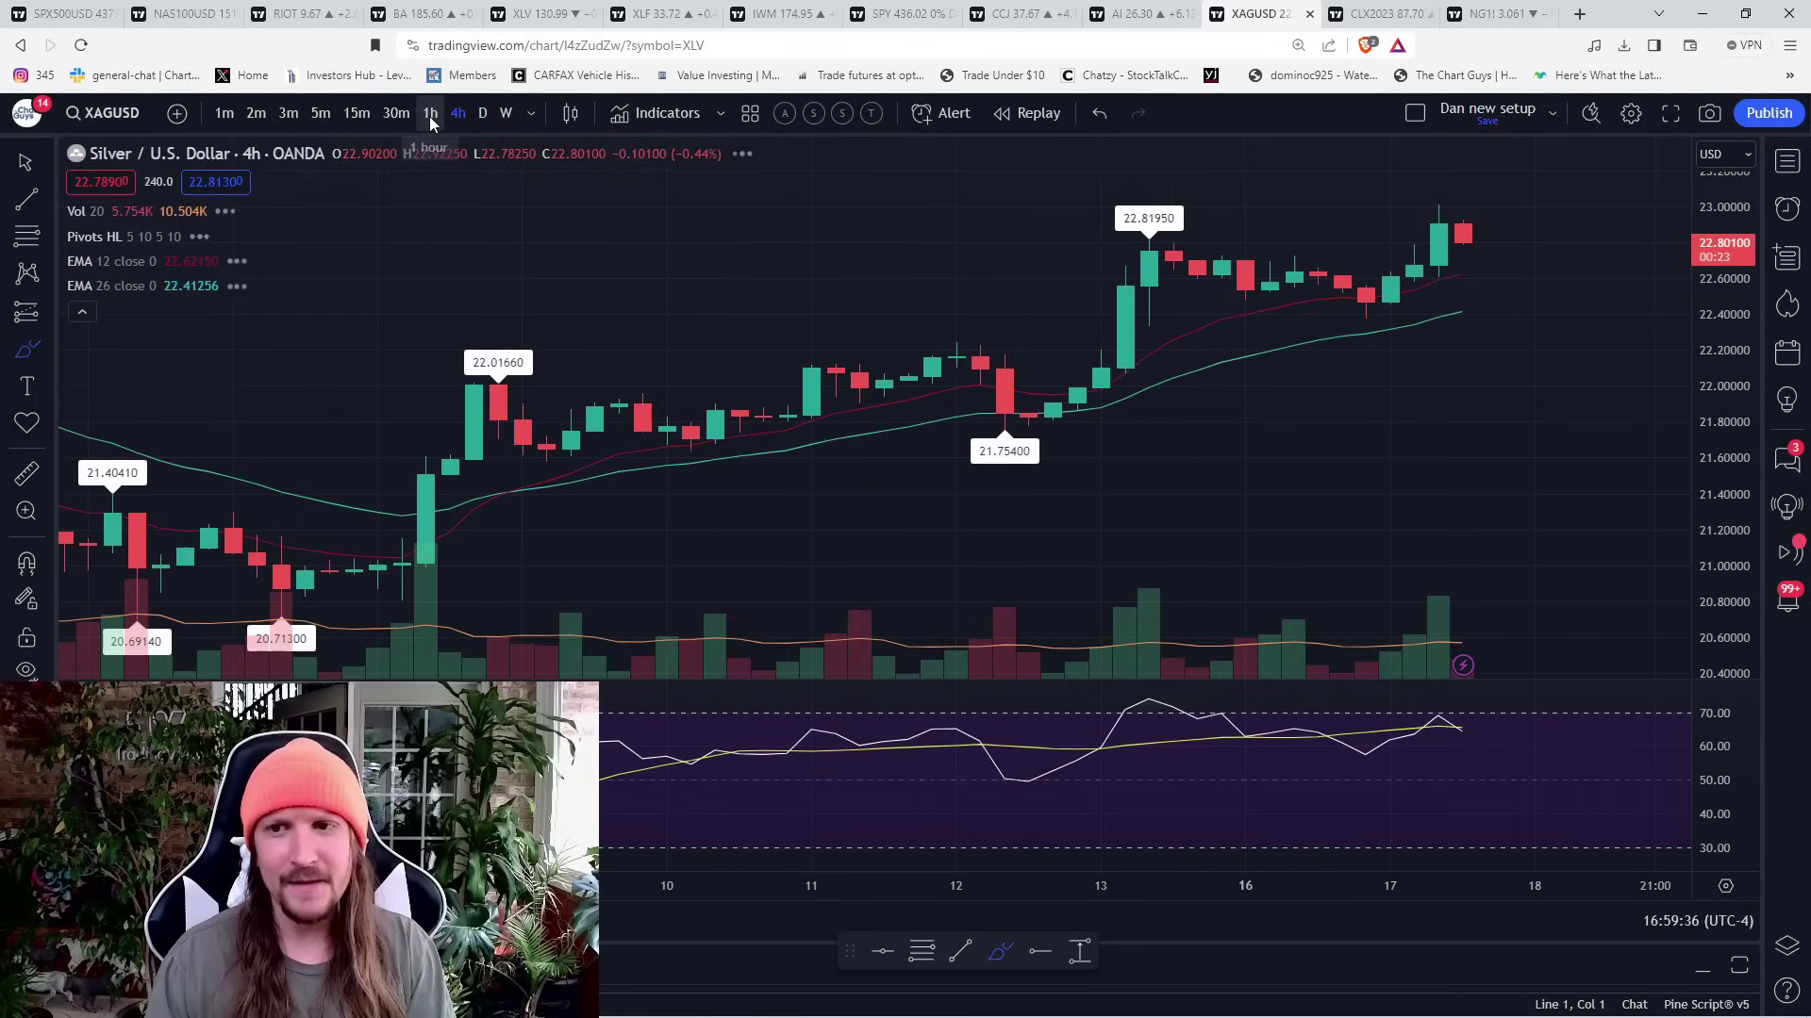
pyautogui.click(482, 114)
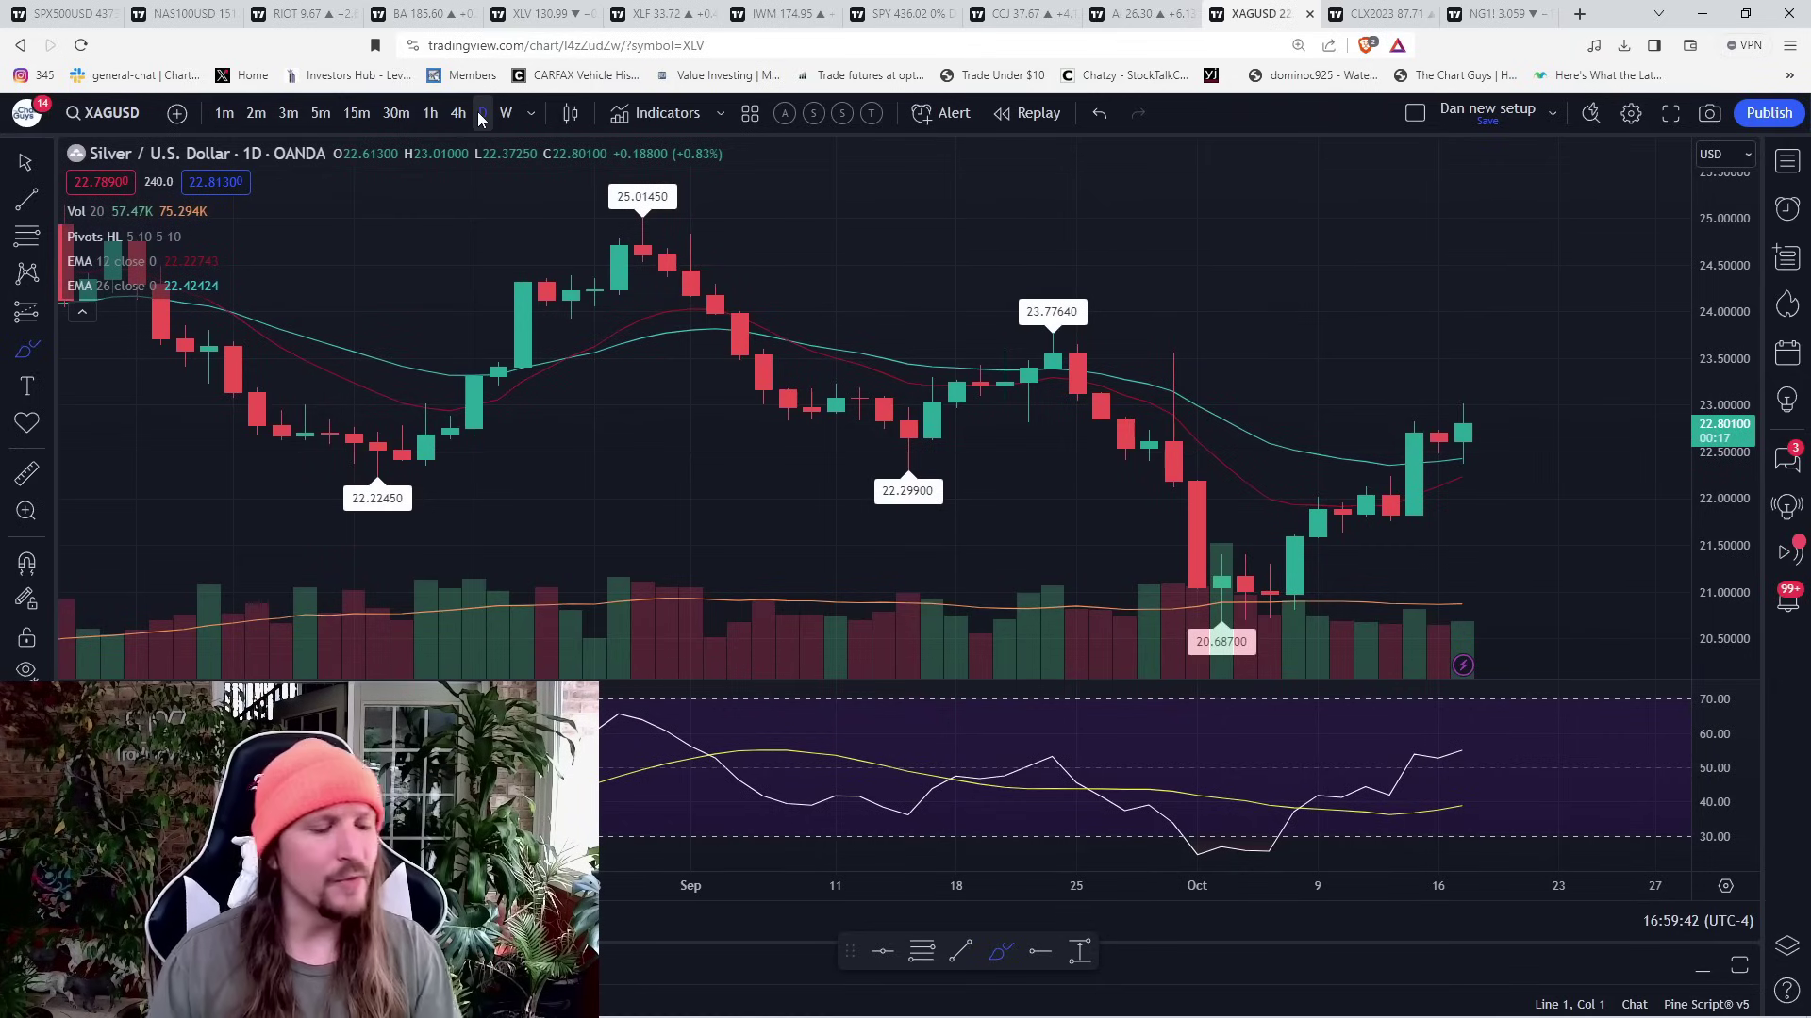
pyautogui.hotkey('ctrl', 'Tab')
# - Set crude oil to 240-minute bars and draw a resistance trend line along the 87.24 and 86.51 highs
pyautogui.write('240')
pyautogui.press('Return')
pyautogui.scroll(-3, 313, 272)
pyautogui.hotkey('alt', 't')
pyautogui.click(754, 447)
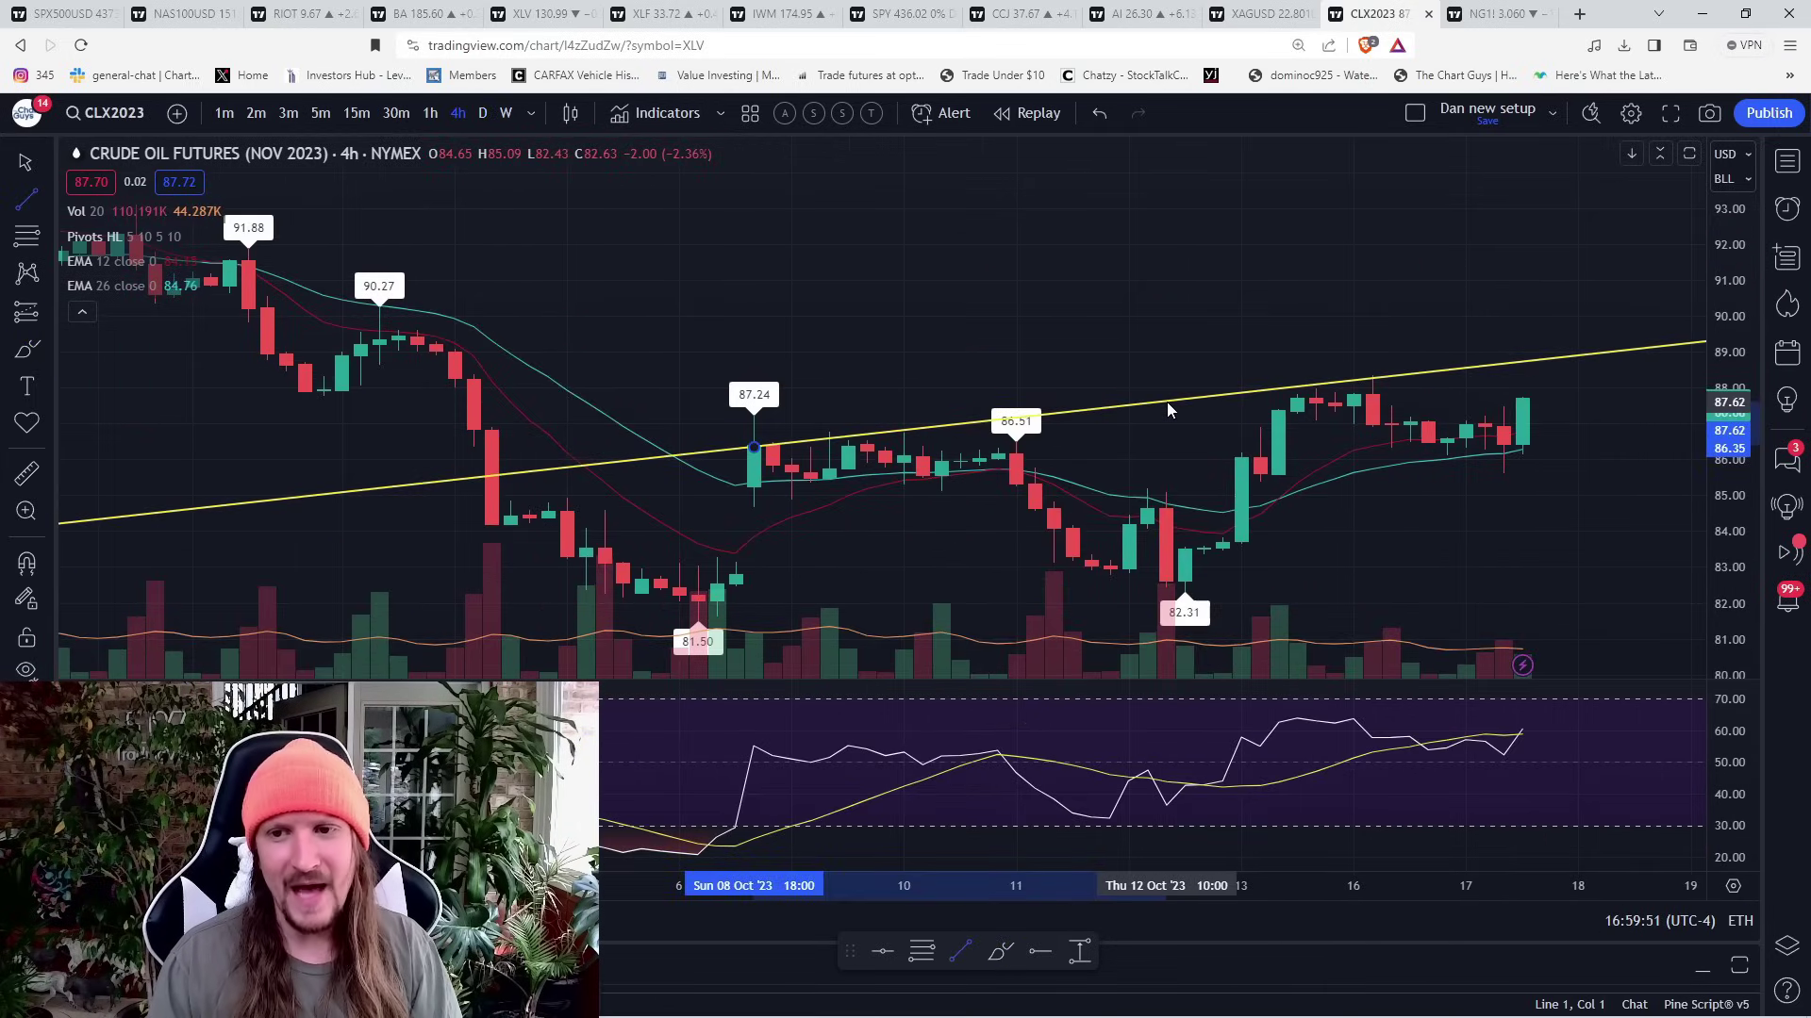
pyautogui.click(1167, 402)
# - Add a support trend line from the 82.31 low, compare on daily, then remove both lines
pyautogui.hotkey('alt', 't')
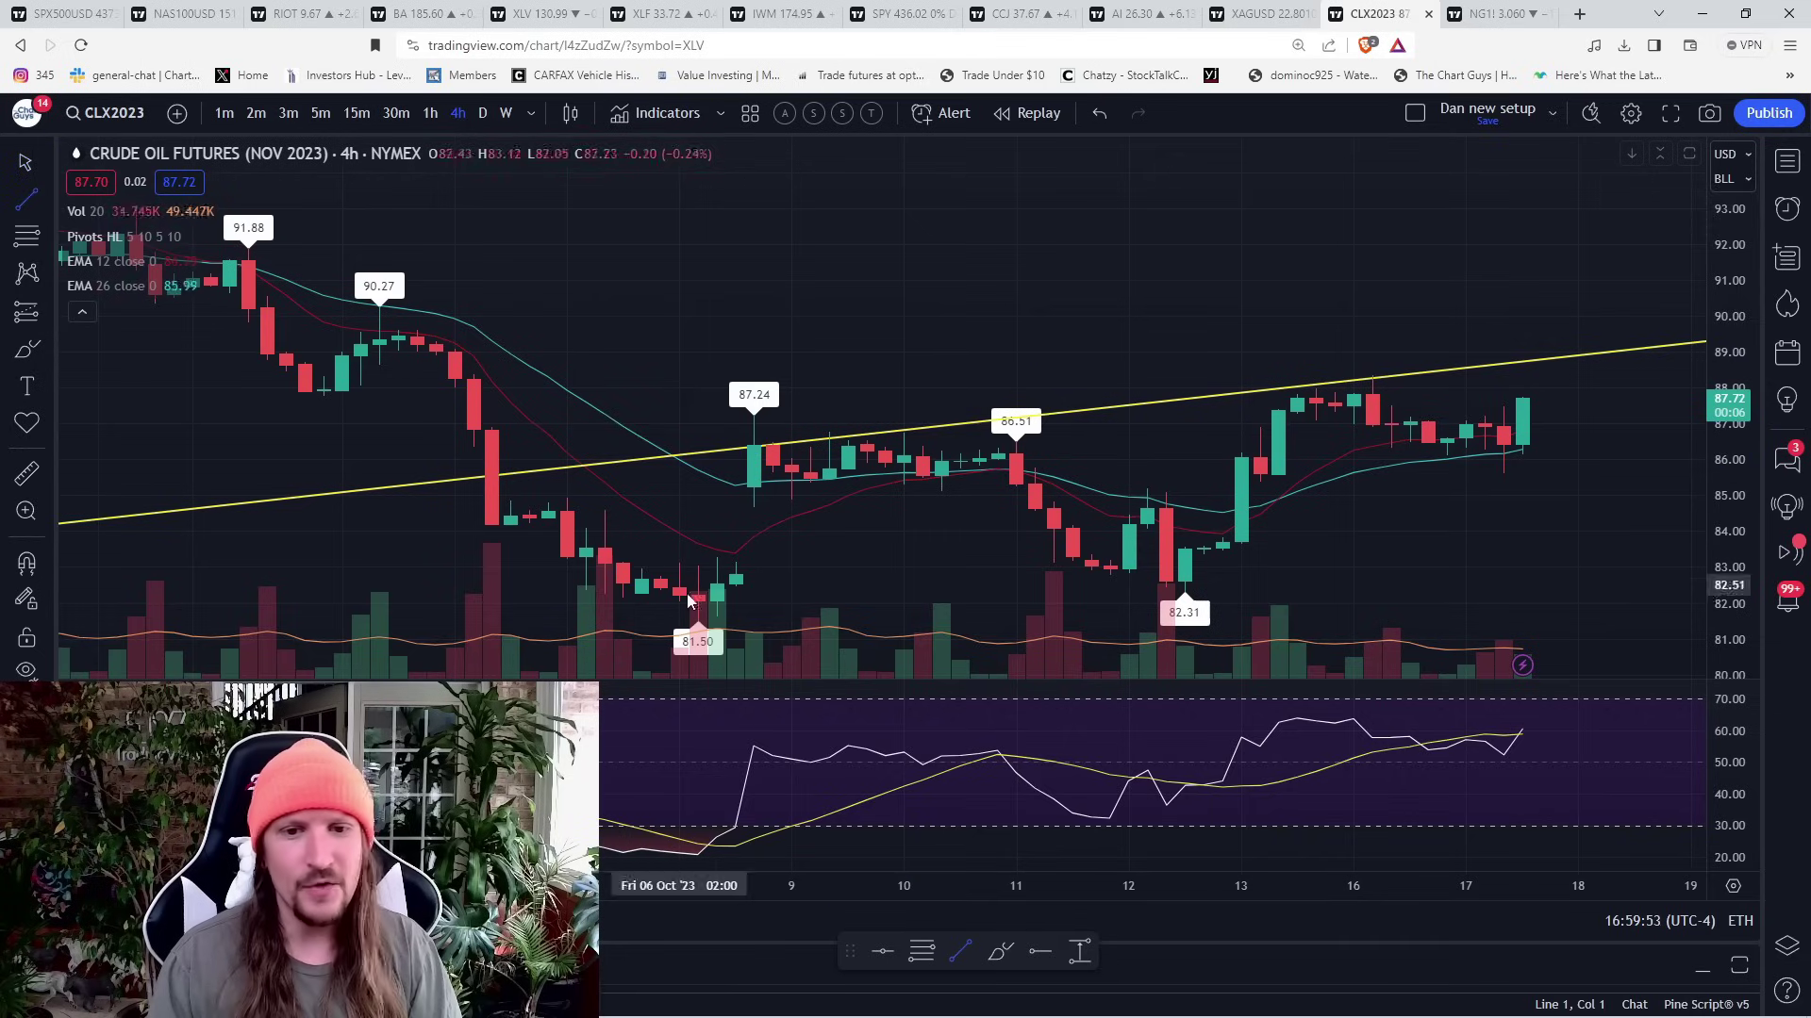
pyautogui.click(1166, 585)
pyautogui.click(1504, 457)
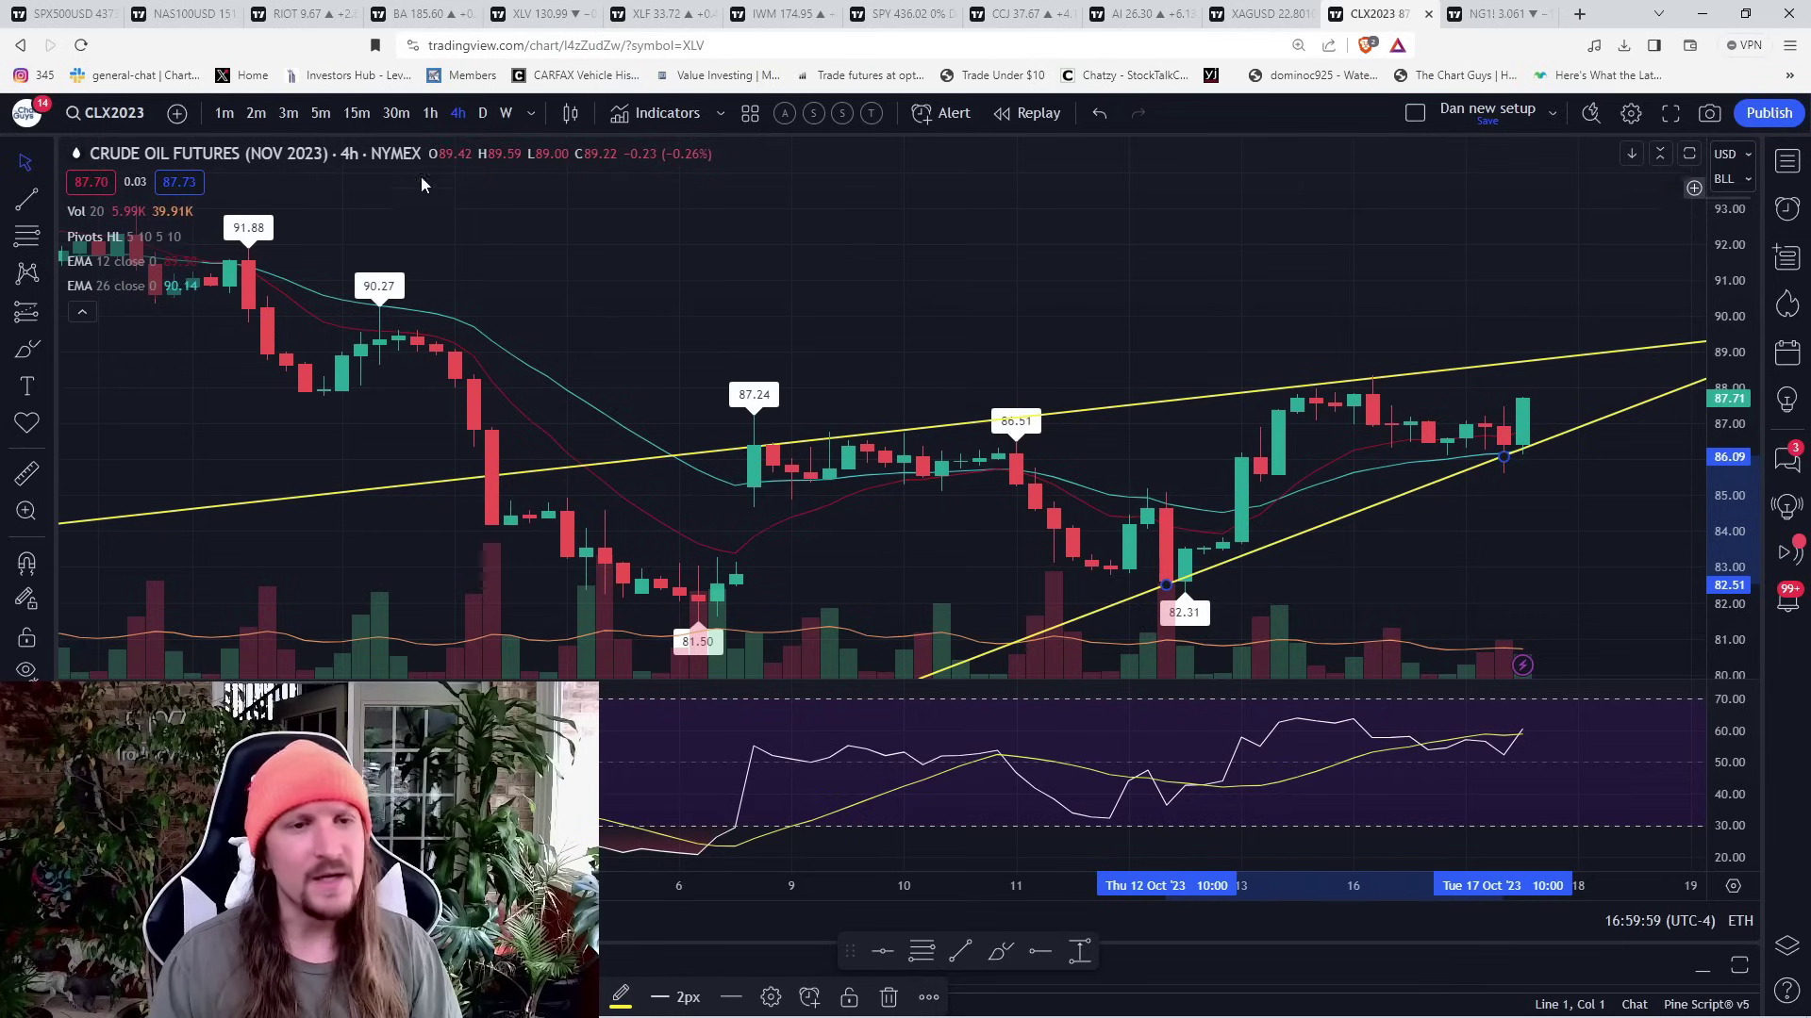
pyautogui.click(482, 112)
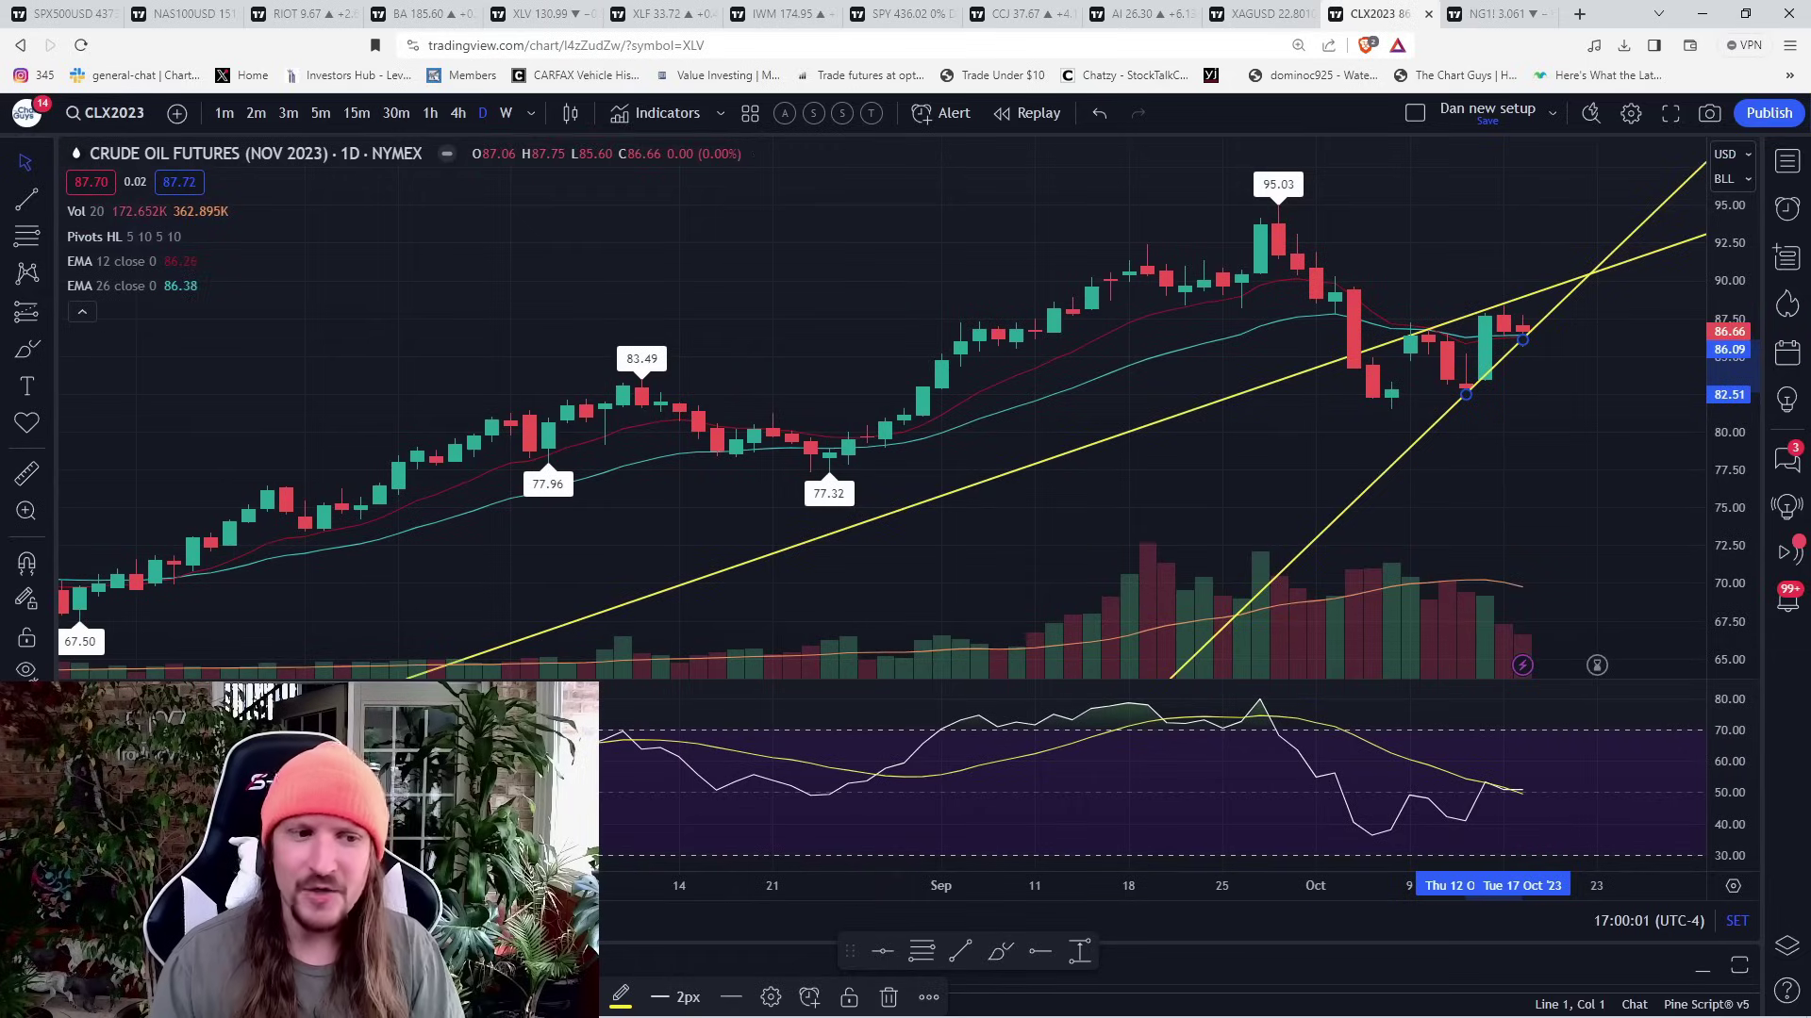
pyautogui.hotkey('ctrl', 'alt', 'h')
pyautogui.scroll(3, 1043, 529)
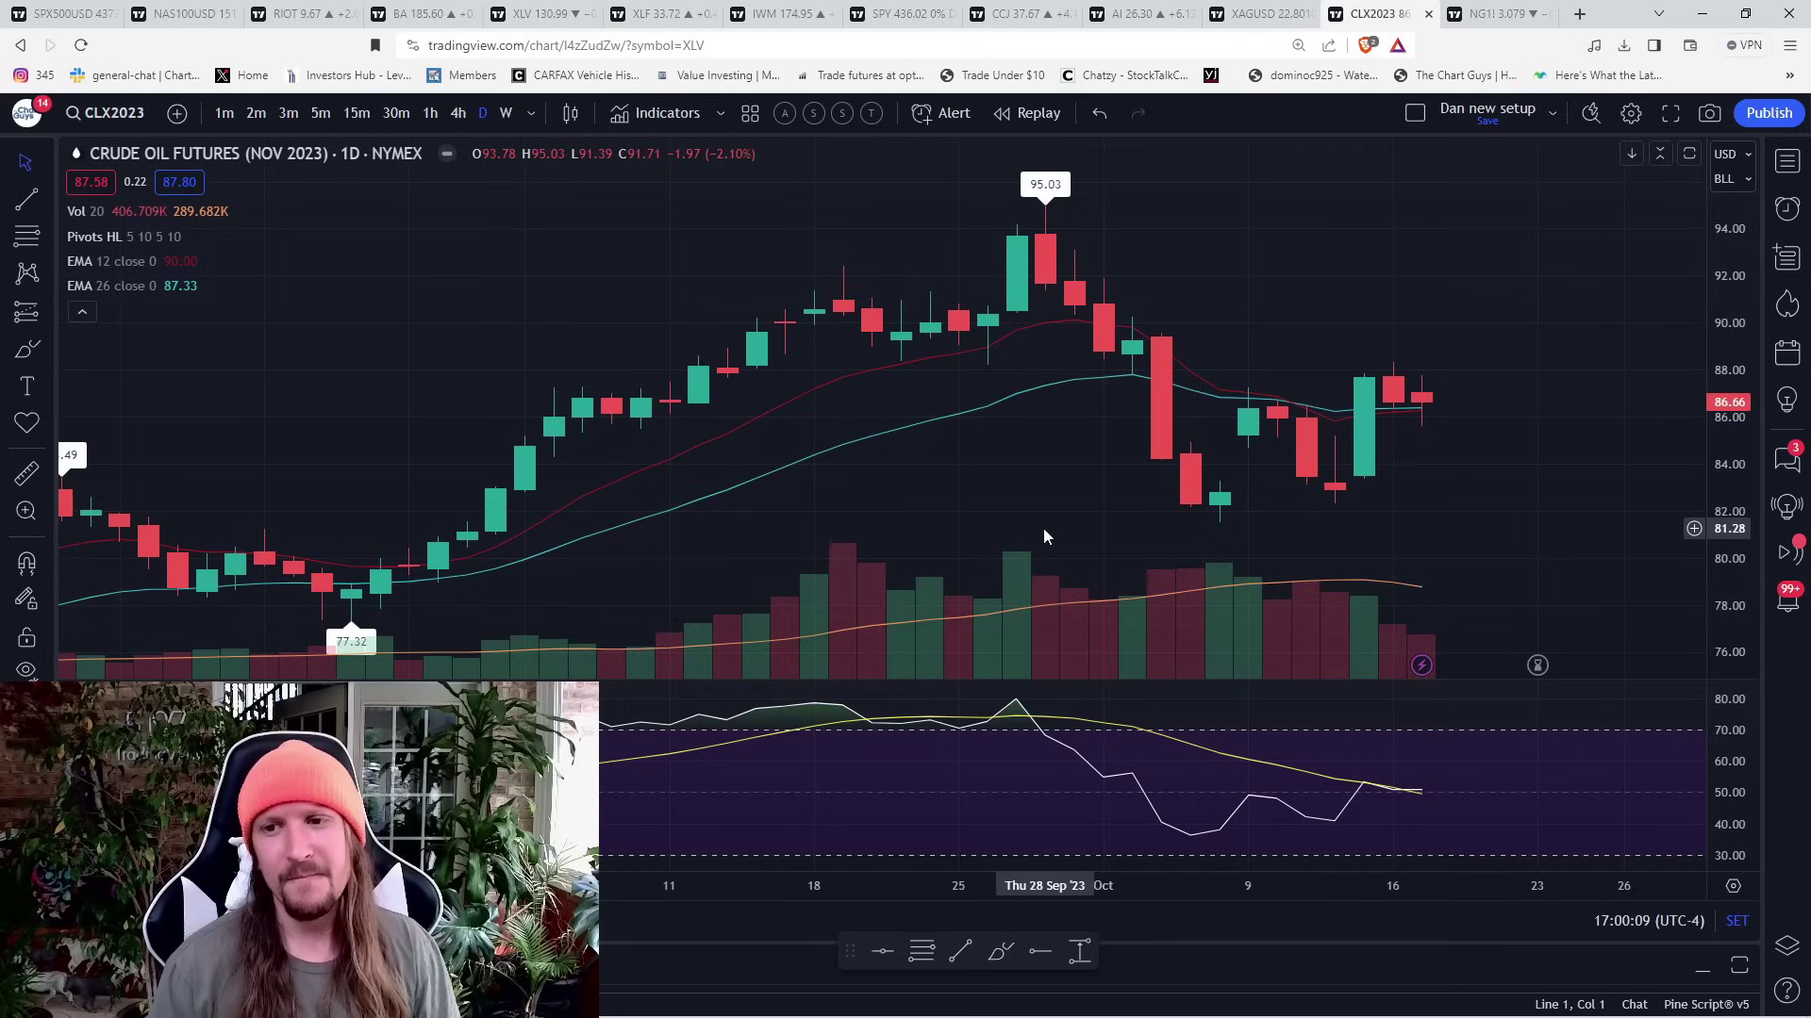
# - Load the XLE energy sector ETF chart, then switch to the NG1! natural gas futures chart
pyautogui.write('XLE')
pyautogui.press('Return')
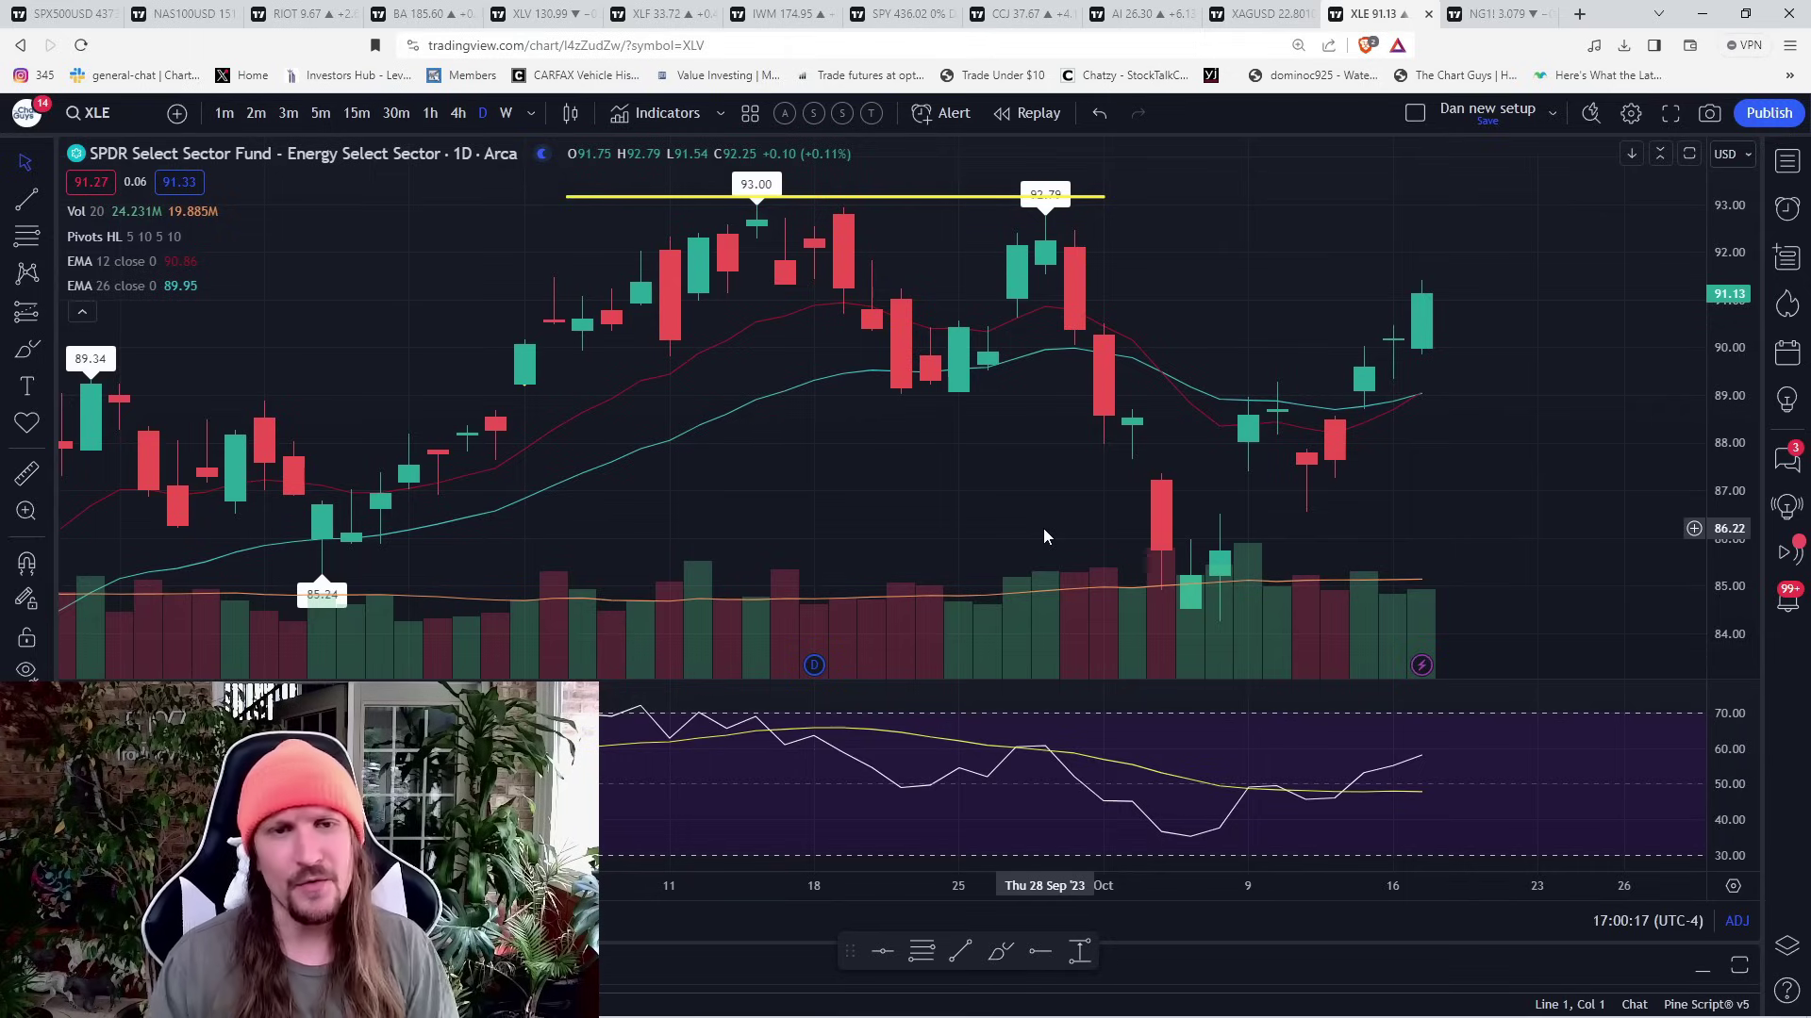
pyautogui.click(1473, 19)
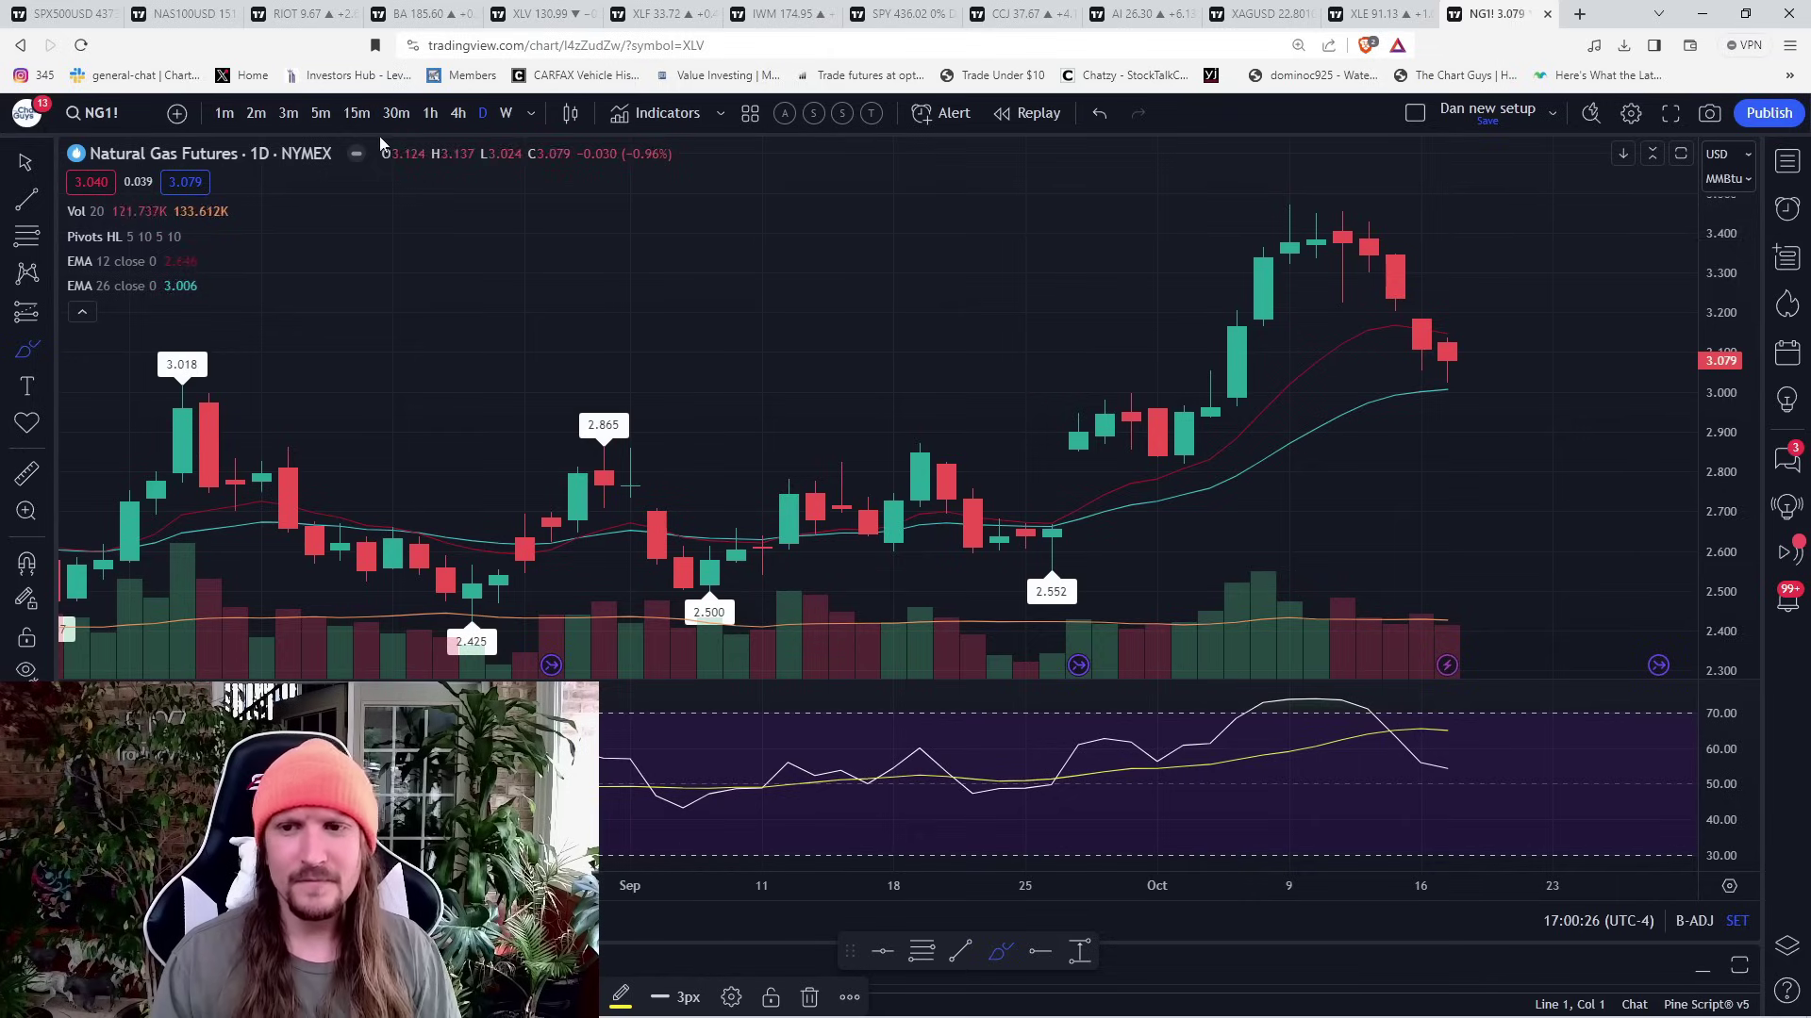
# - Brush a possible bounce off the EMA near 3.0, delete it, then switch to 4h candles
pyautogui.click(47, 350)
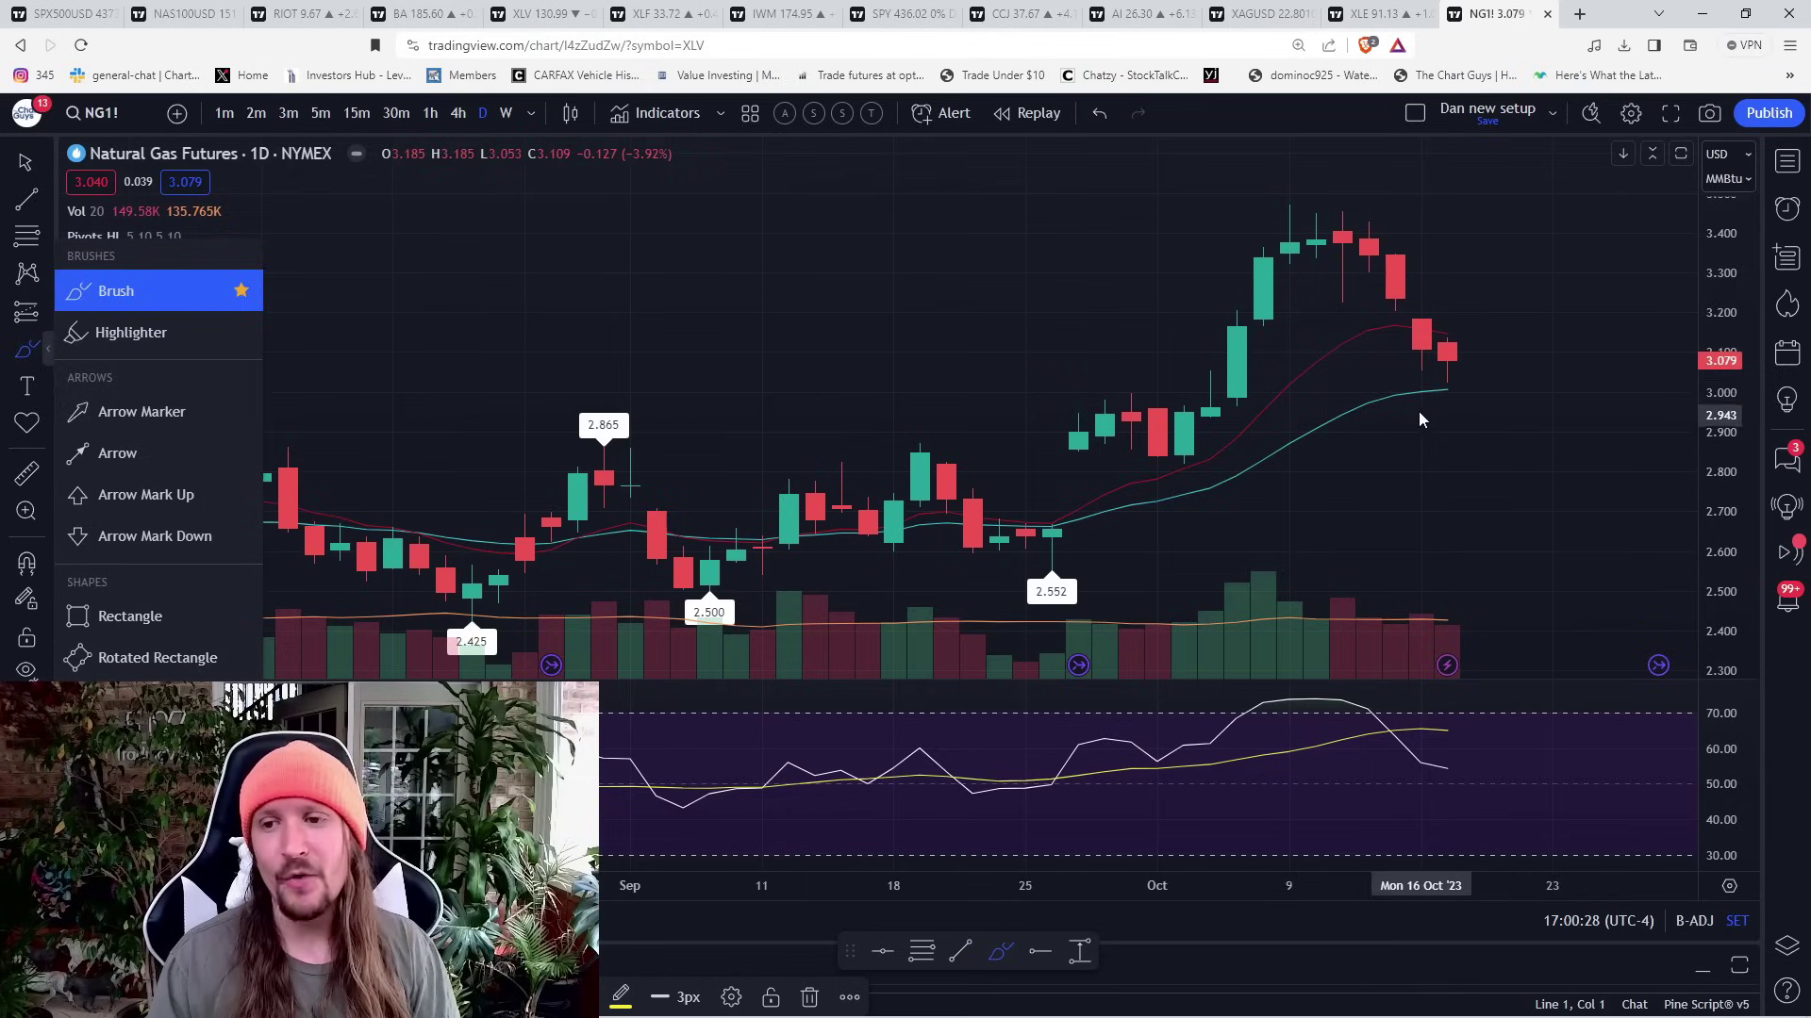
pyautogui.moveTo(1426, 388)
pyautogui.mouseDown()
pyautogui.moveTo(1507, 292)
pyautogui.moveTo(1552, 374)
pyautogui.mouseUp()
pyautogui.press('Delete')
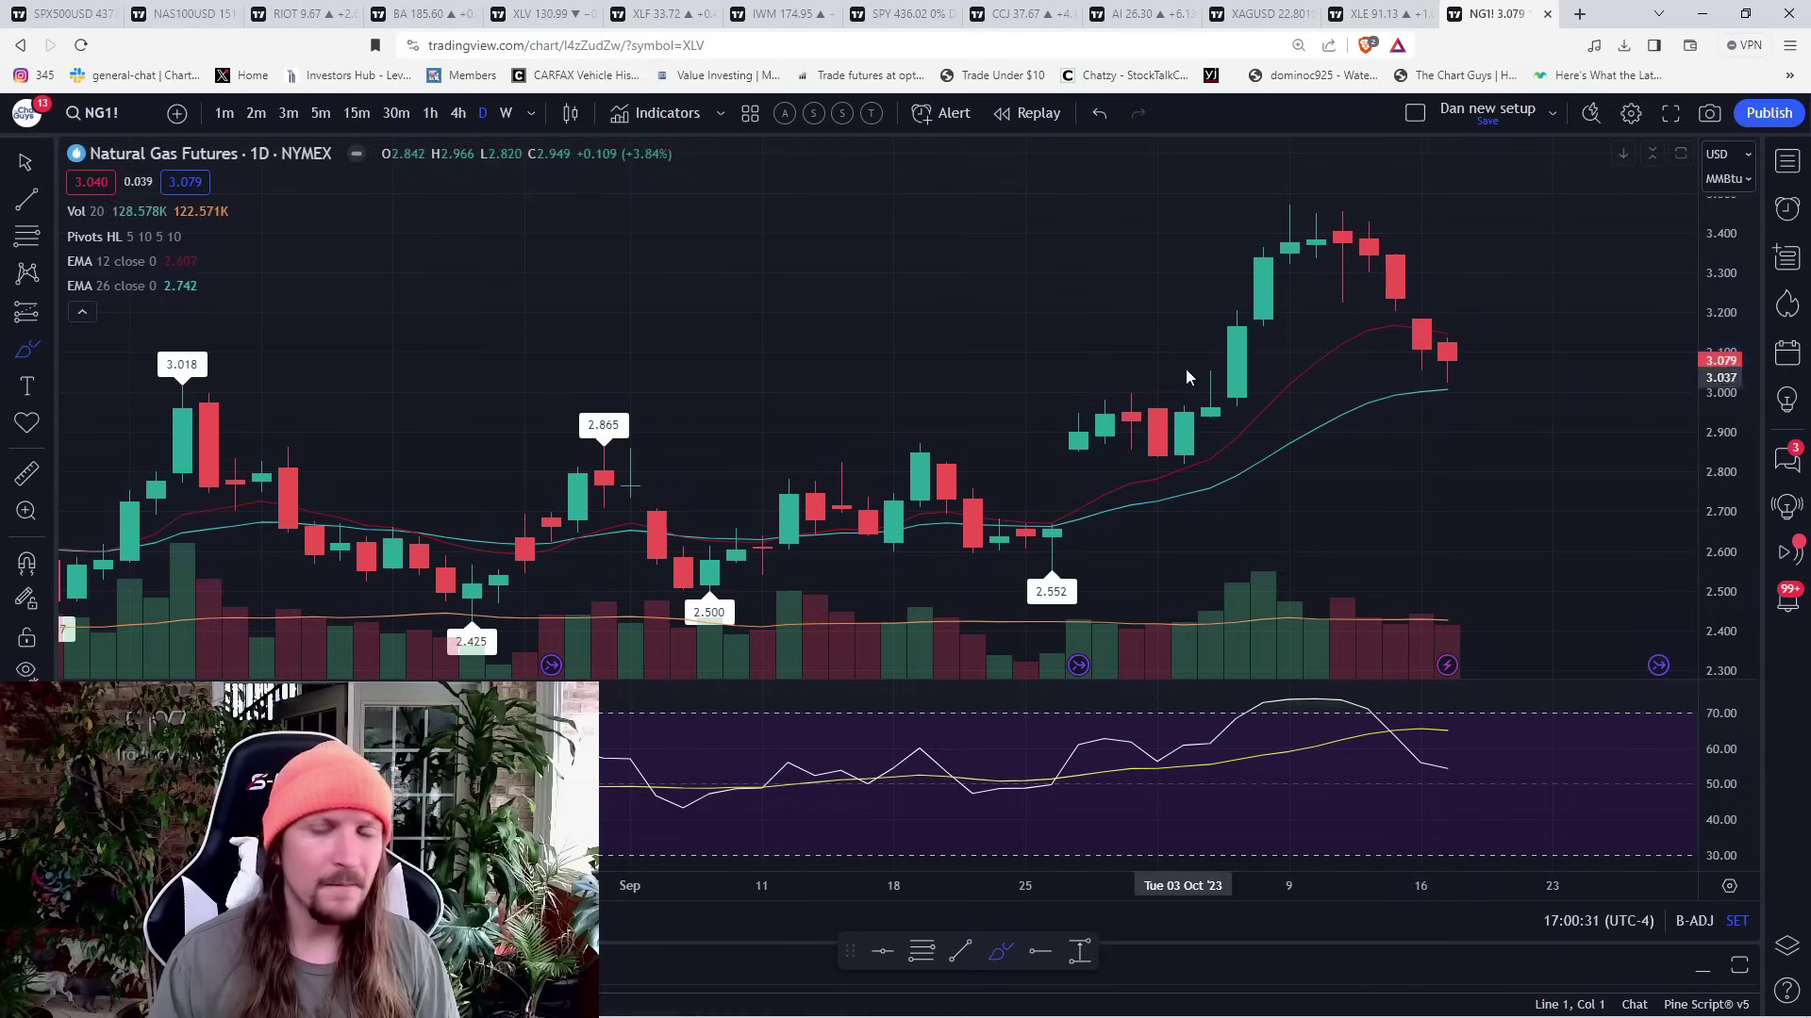
pyautogui.click(457, 113)
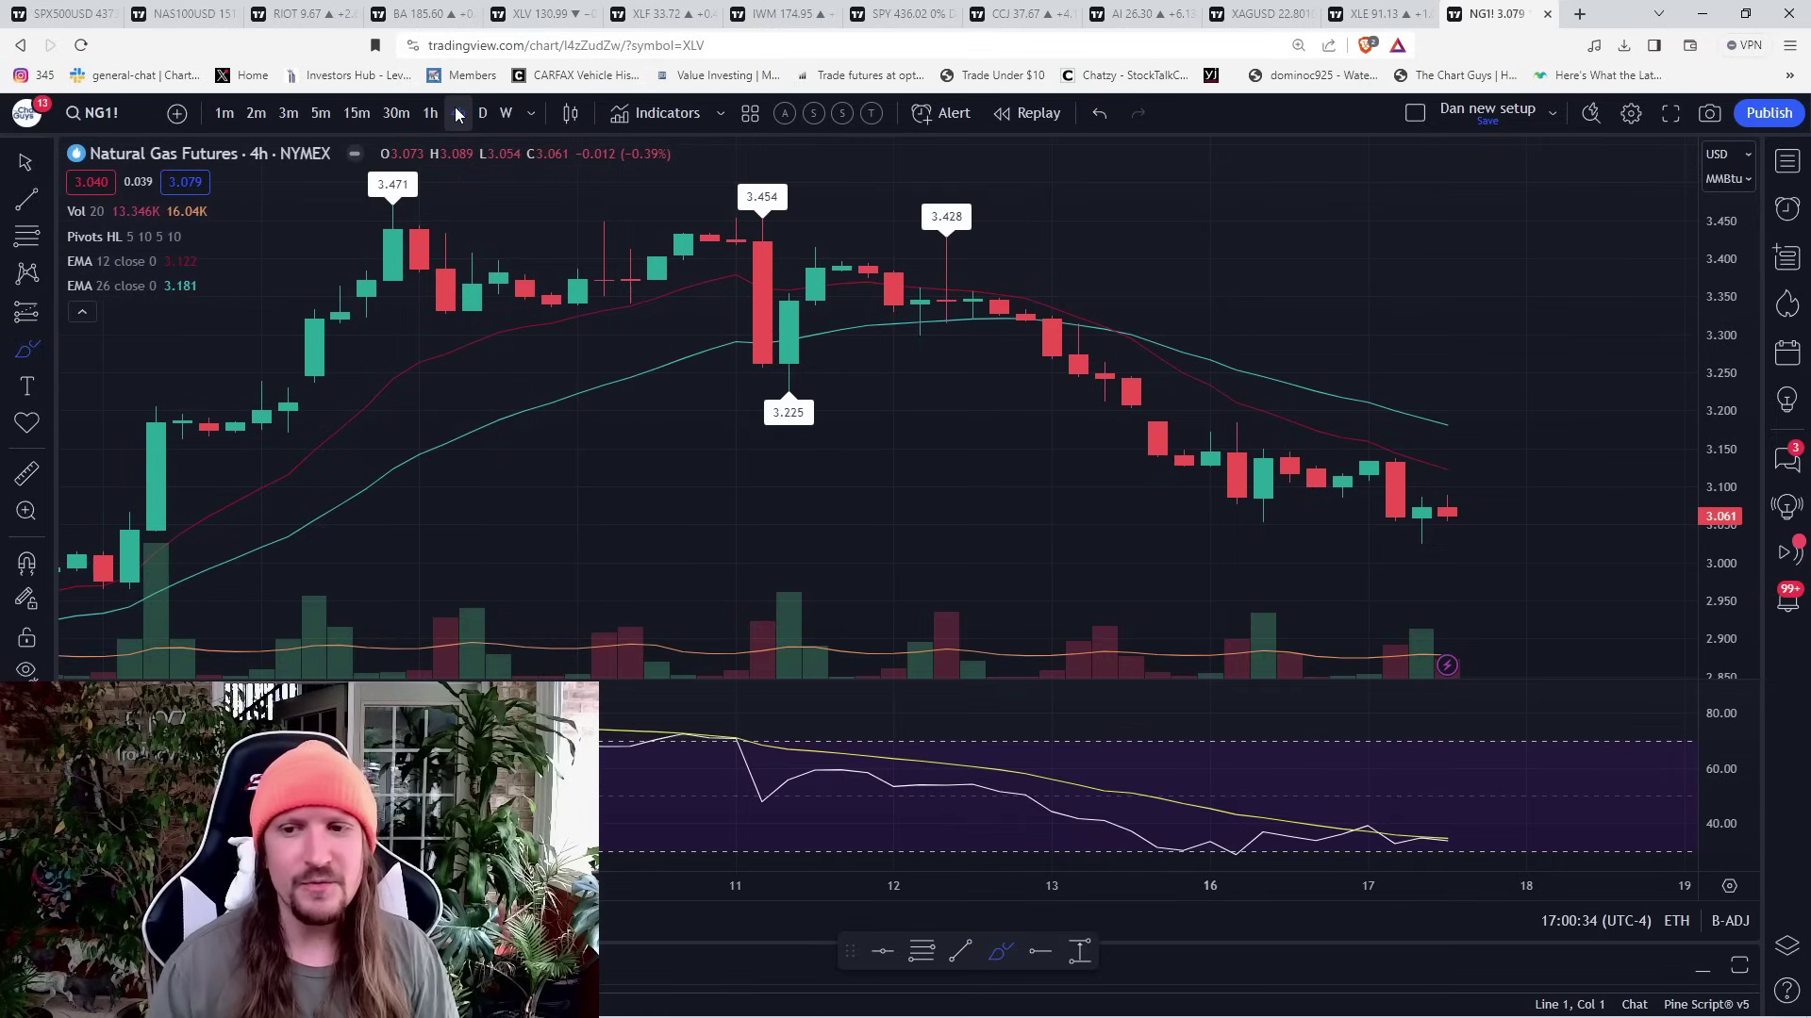